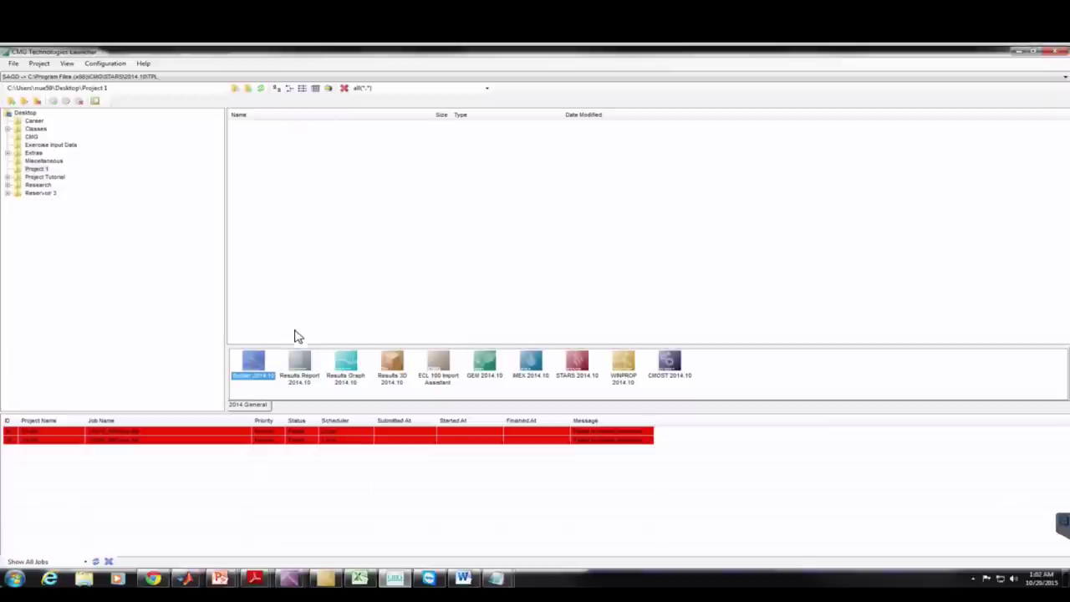
Launch Builder 2014.10 and create a new IMEX reservoir model with Field working units and single porosity
{"action": "left_click", "coordinate": [322, 357]}
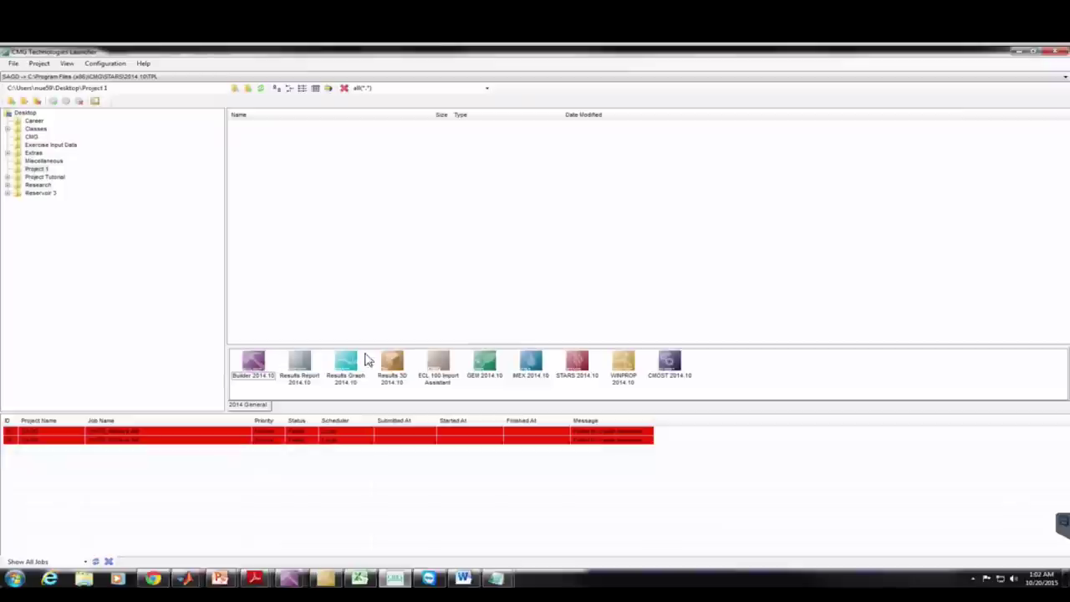
{"action": "double_click", "coordinate": [253, 363]}
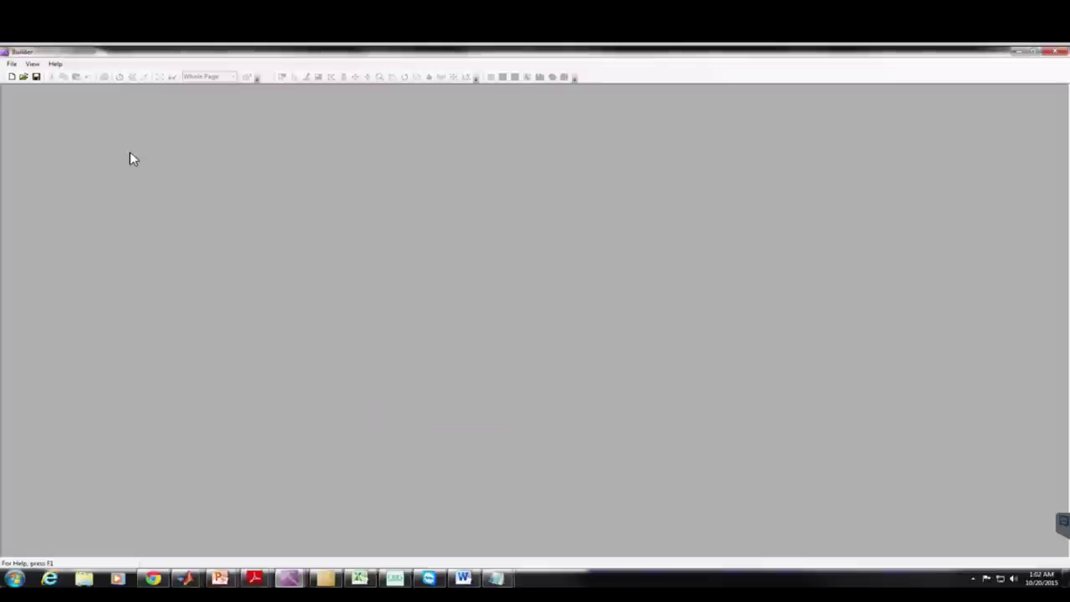
{"action": "left_click", "coordinate": [12, 77]}
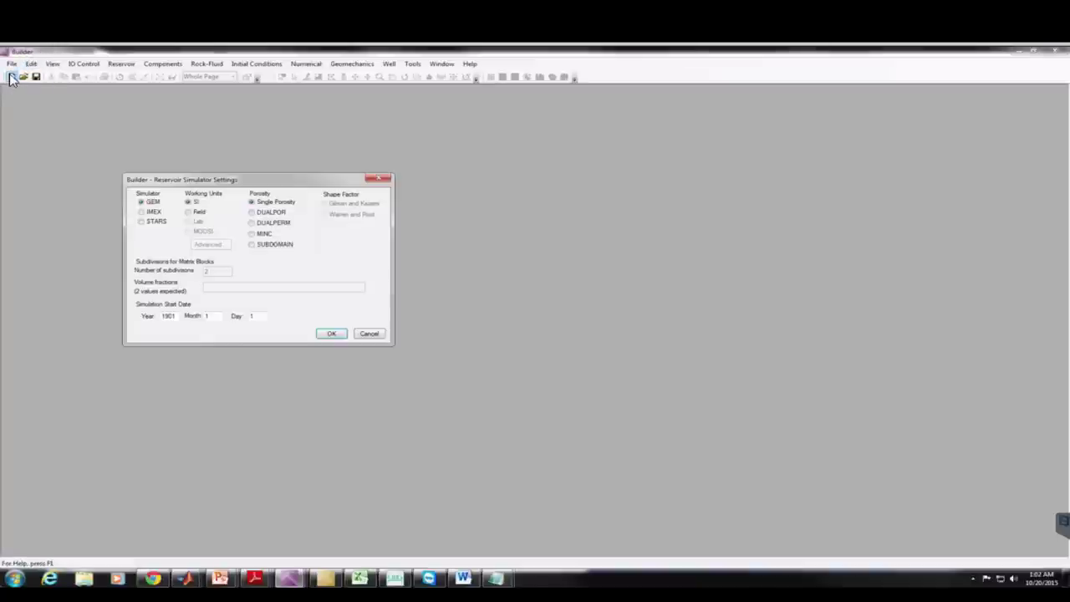
{"action": "left_click", "coordinate": [141, 213]}
{"action": "left_click", "coordinate": [189, 212]}
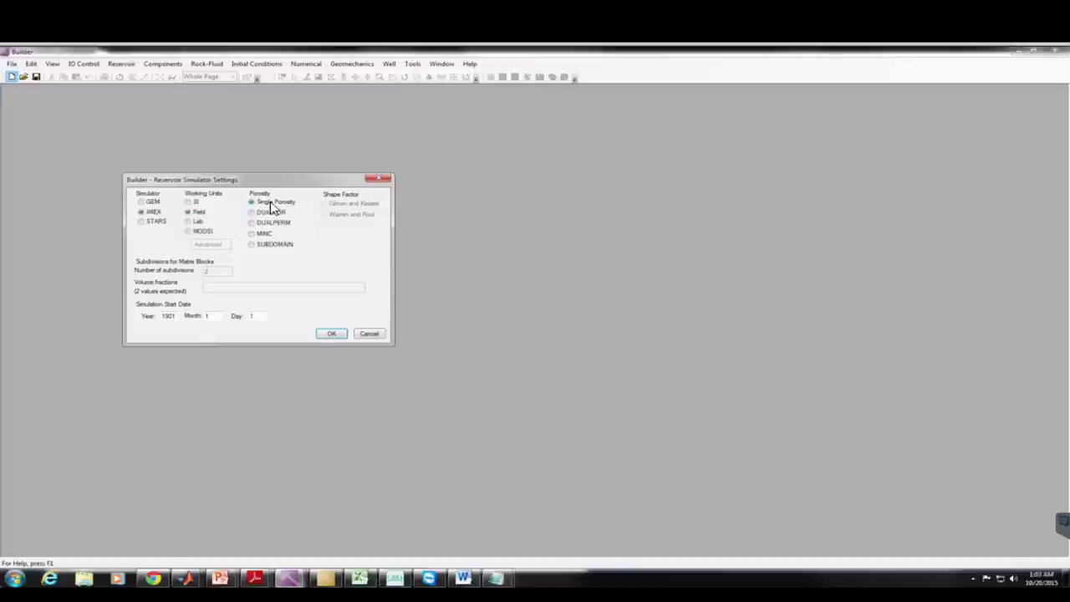
{"action": "left_click", "coordinate": [334, 333]}
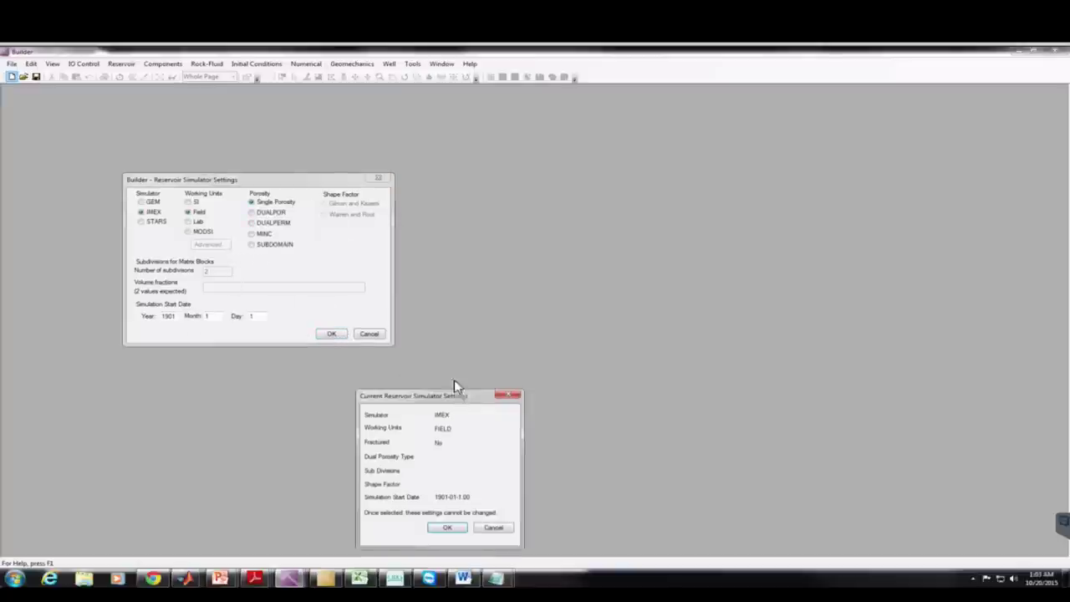
{"action": "left_click_drag", "start_coordinate": [458, 401], "coordinate": [456, 286]}
{"action": "left_click", "coordinate": [459, 414]}
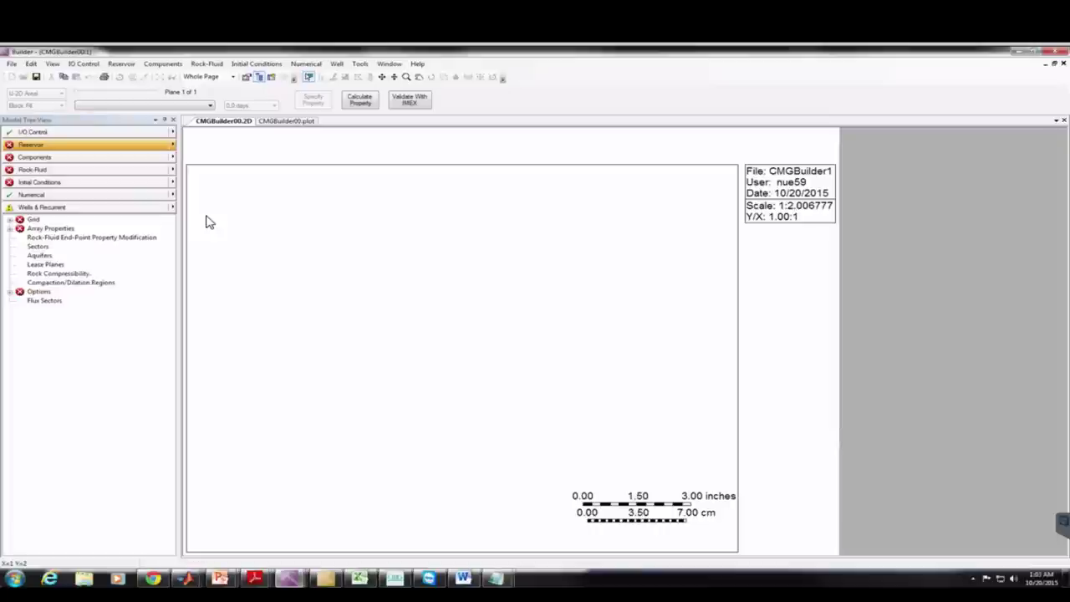
Create a Cartesian grid of 3 × 3 × 1 blocks with block widths of 3*6666.67 in both the I and J directions
{"action": "left_click", "coordinate": [173, 144]}
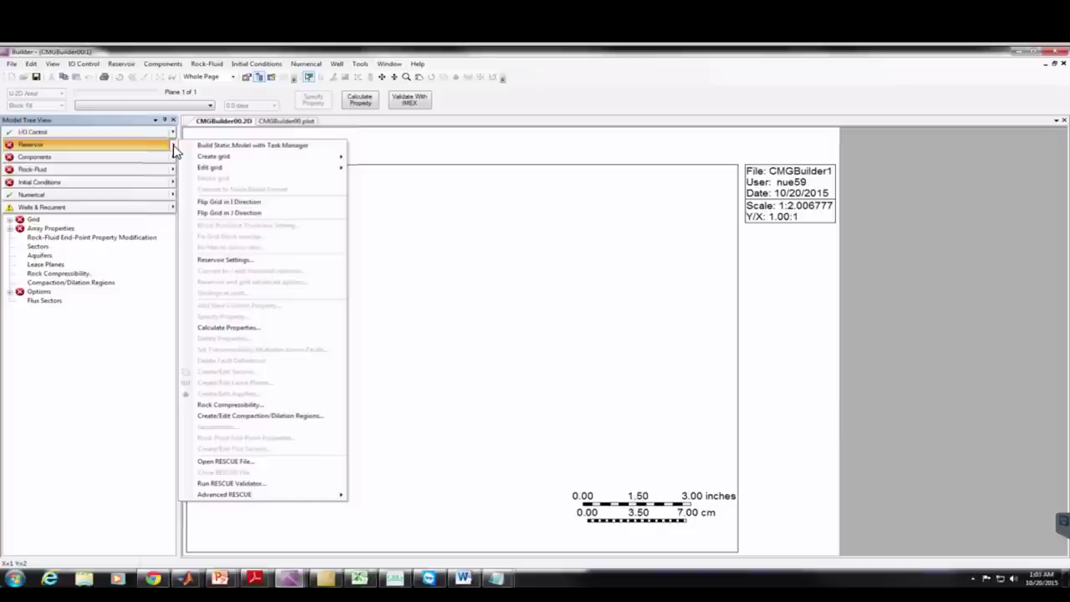
{"action": "mouse_move", "coordinate": [311, 158]}
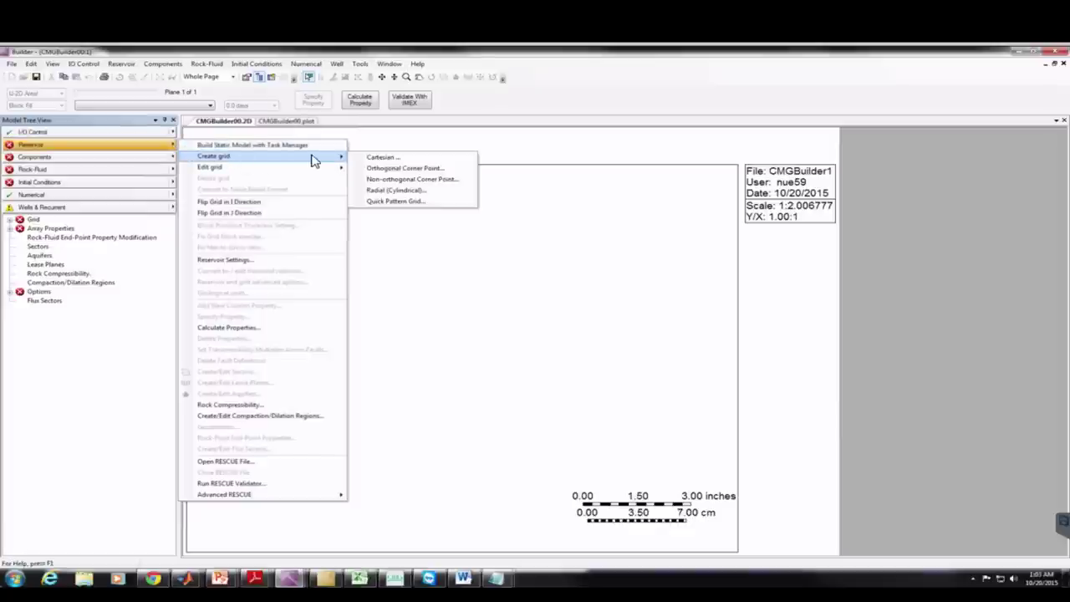
{"action": "left_click", "coordinate": [389, 159]}
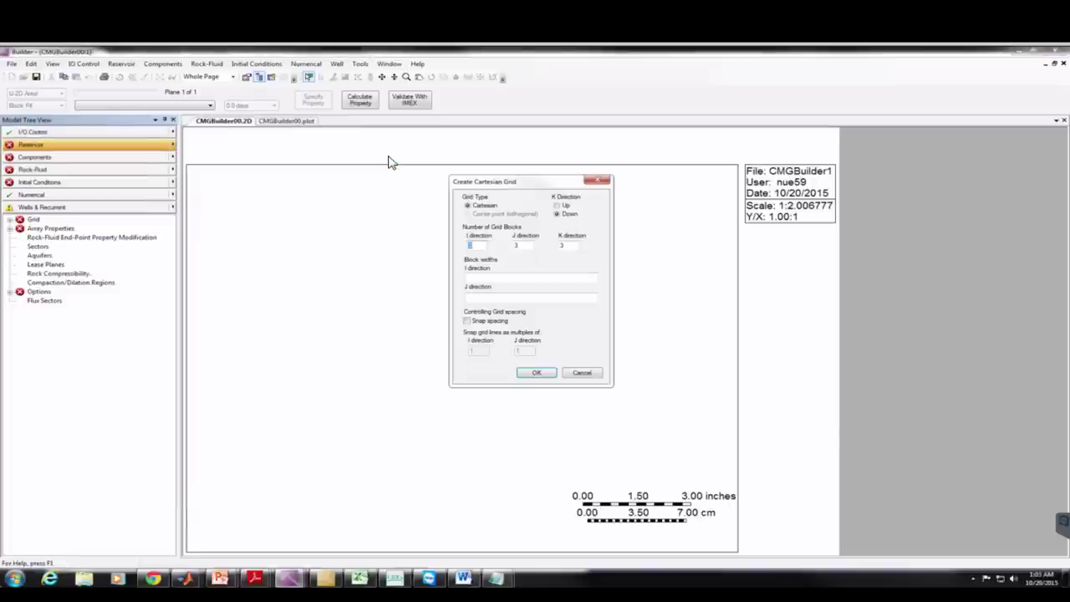
{"action": "left_click", "coordinate": [483, 243]}
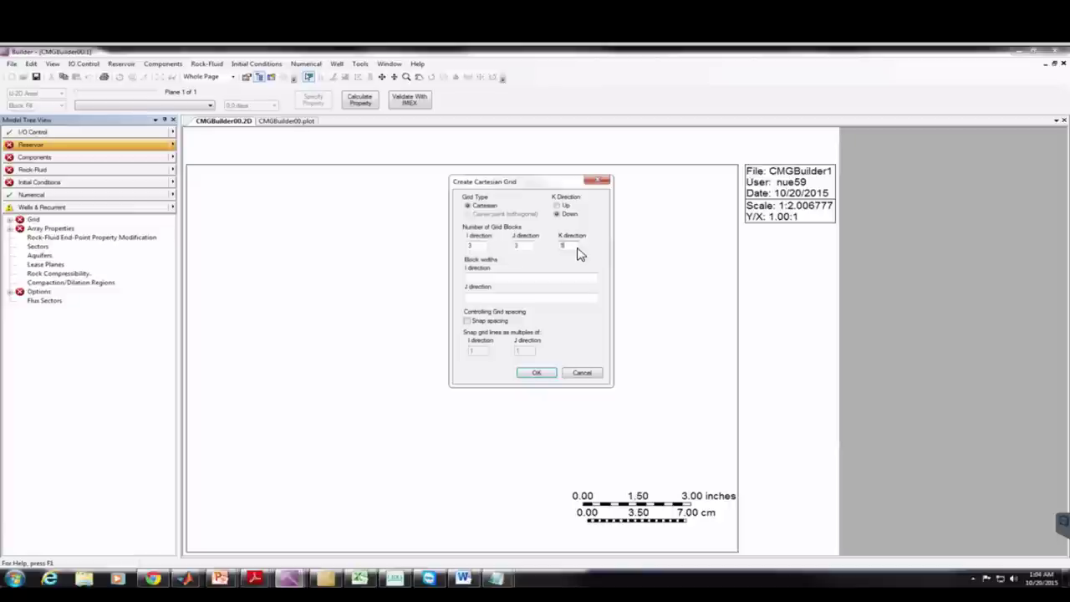
{"action": "left_click", "coordinate": [494, 279]}
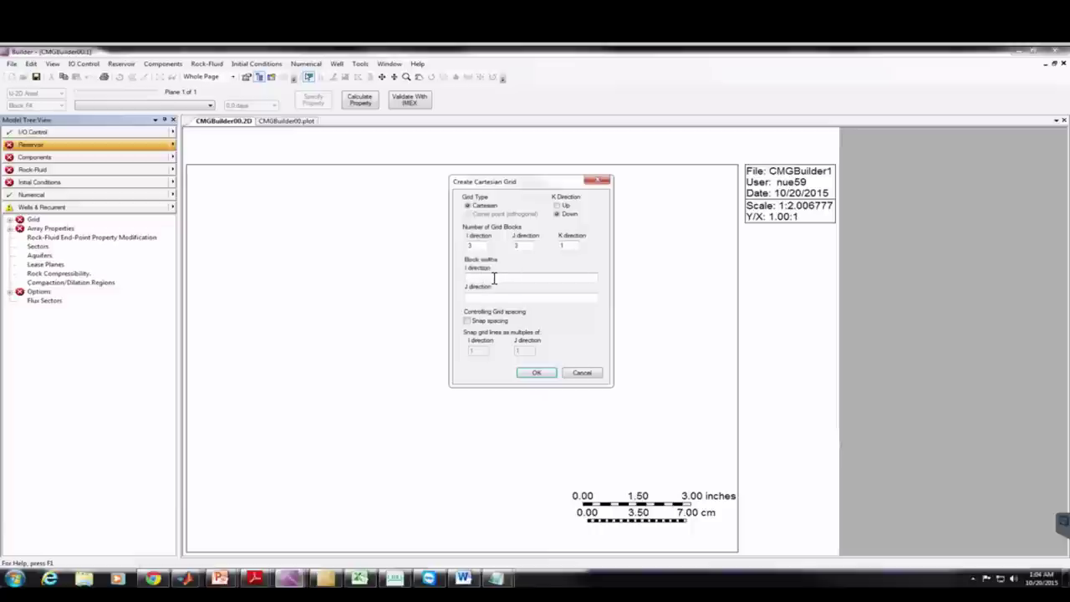
{"action": "type", "text": "3*6666.67"}
{"action": "left_click", "coordinate": [493, 299]}
{"action": "type", "text": "3"}
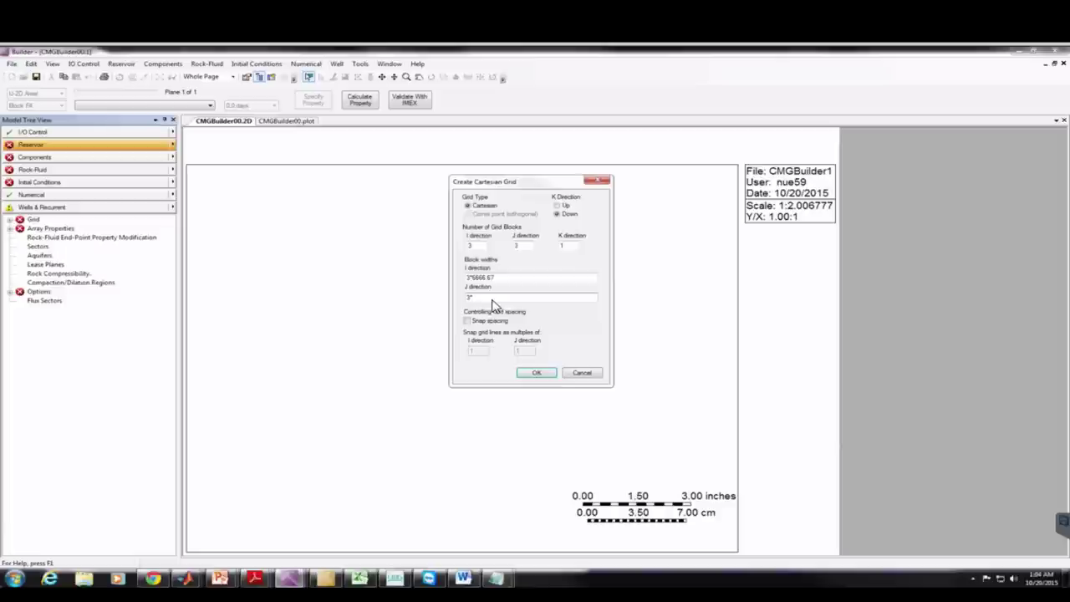
{"action": "type", "text": "*6666.67"}
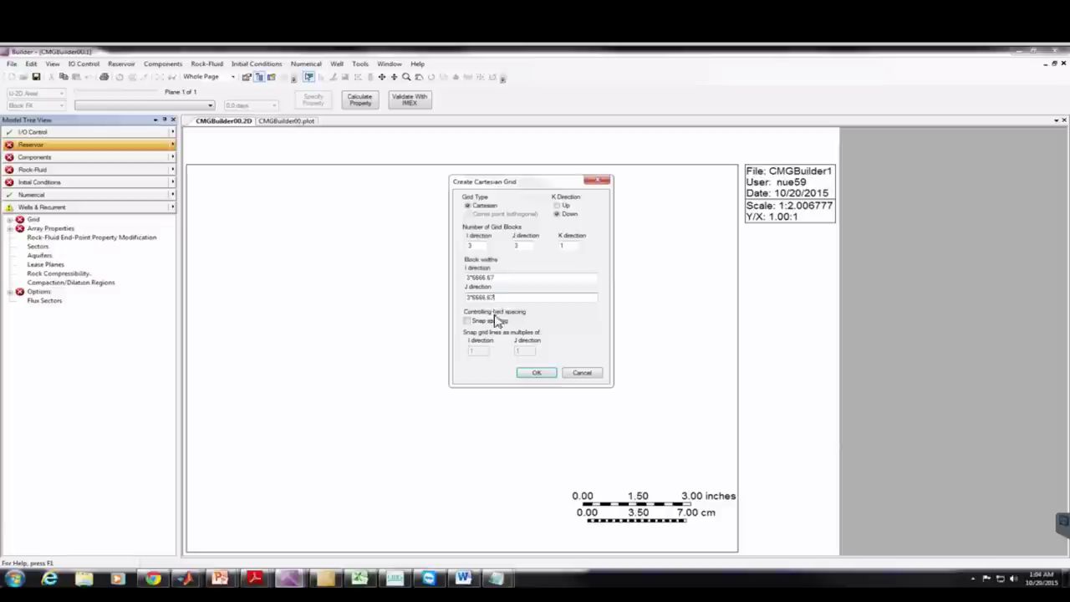
{"action": "left_click", "coordinate": [536, 373]}
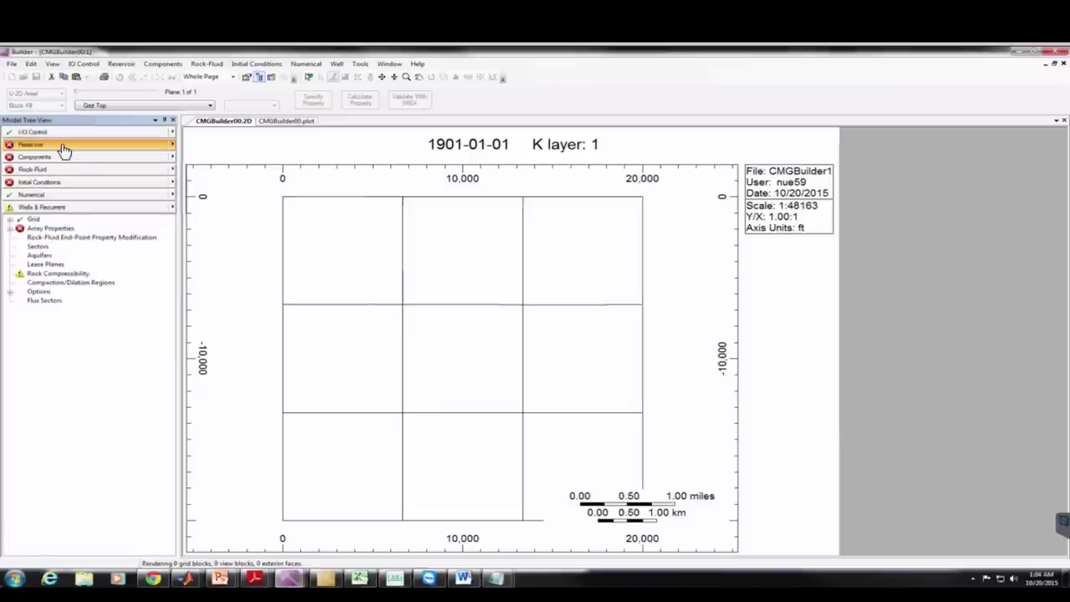
Open the reservoir's array properties specification and set the Grid Top of Layer 1 to 5000 ft
{"action": "left_click", "coordinate": [51, 230]}
{"action": "double_click", "coordinate": [51, 230]}
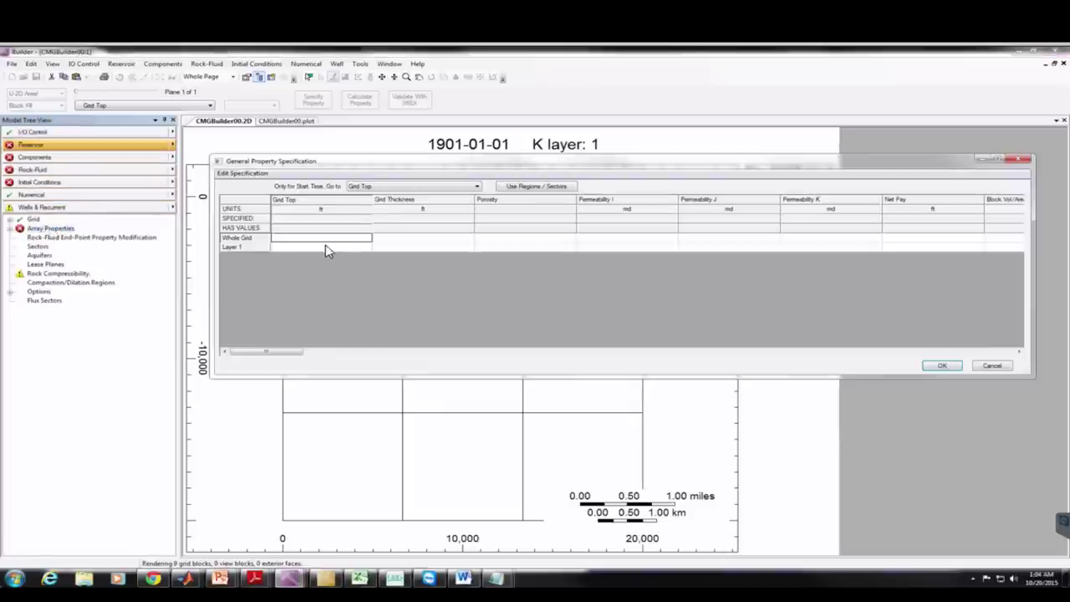
{"action": "left_click_drag", "start_coordinate": [324, 162], "coordinate": [235, 131]}
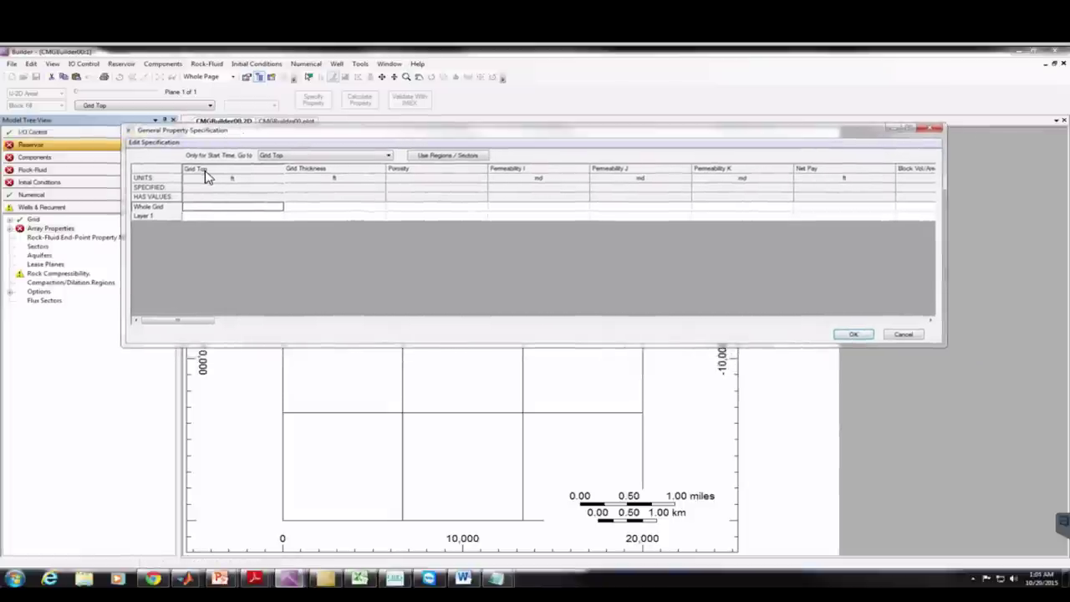
{"action": "left_click", "coordinate": [210, 217]}
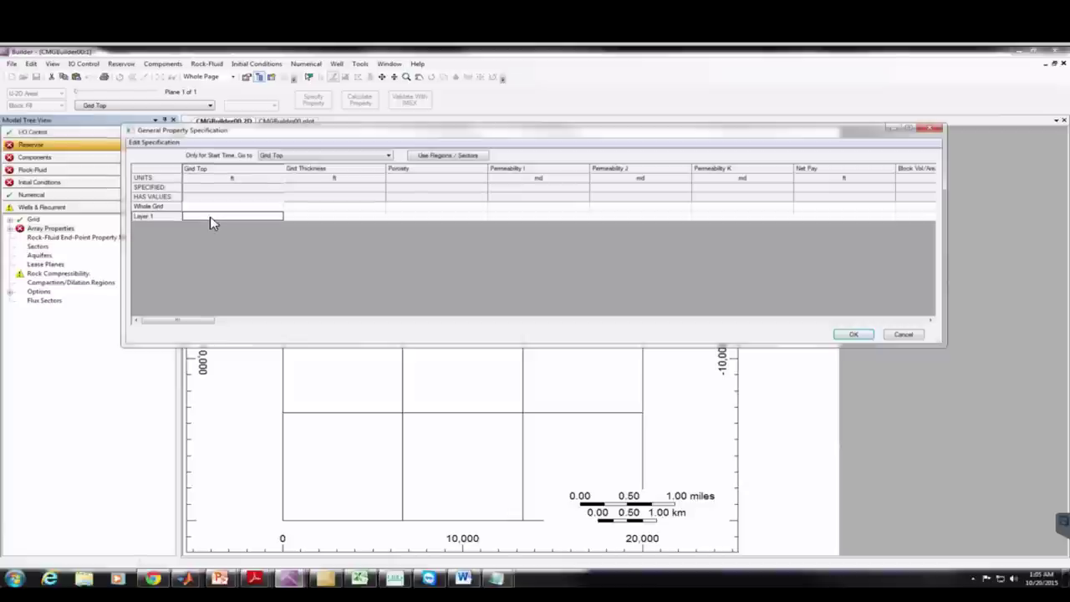
{"action": "type", "text": "550"}
Set the whole grid's thickness to 10 ft, porosity to 0.2 and Permeability I to 25 md
{"action": "left_click", "coordinate": [307, 210]}
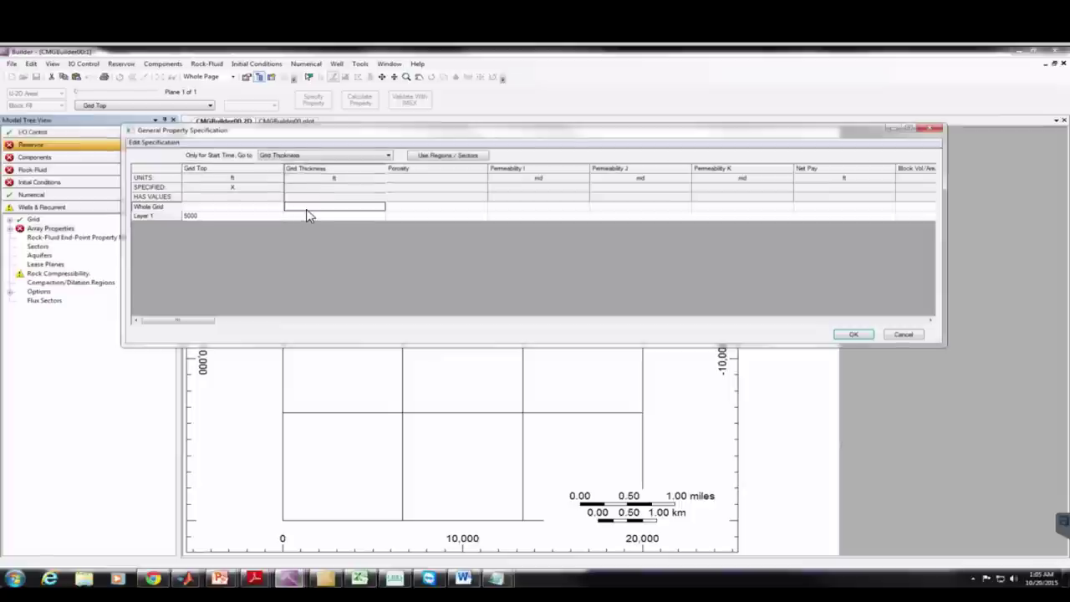
{"action": "left_click", "coordinate": [308, 209]}
{"action": "type", "text": "10"}
{"action": "left_click", "coordinate": [423, 208]}
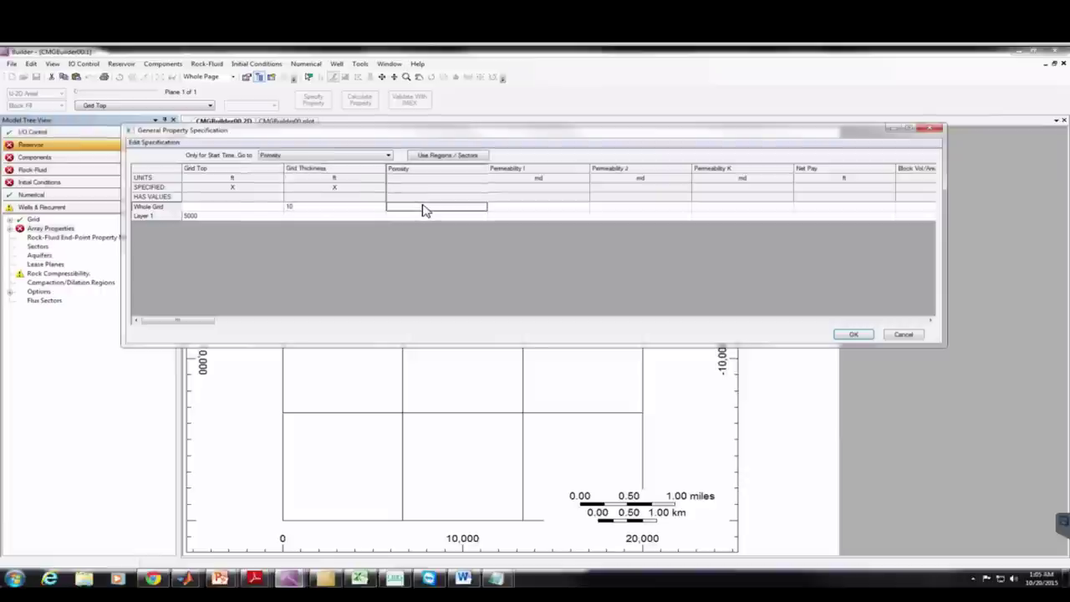
{"action": "type", "text": "0.2"}
{"action": "left_click", "coordinate": [524, 209]}
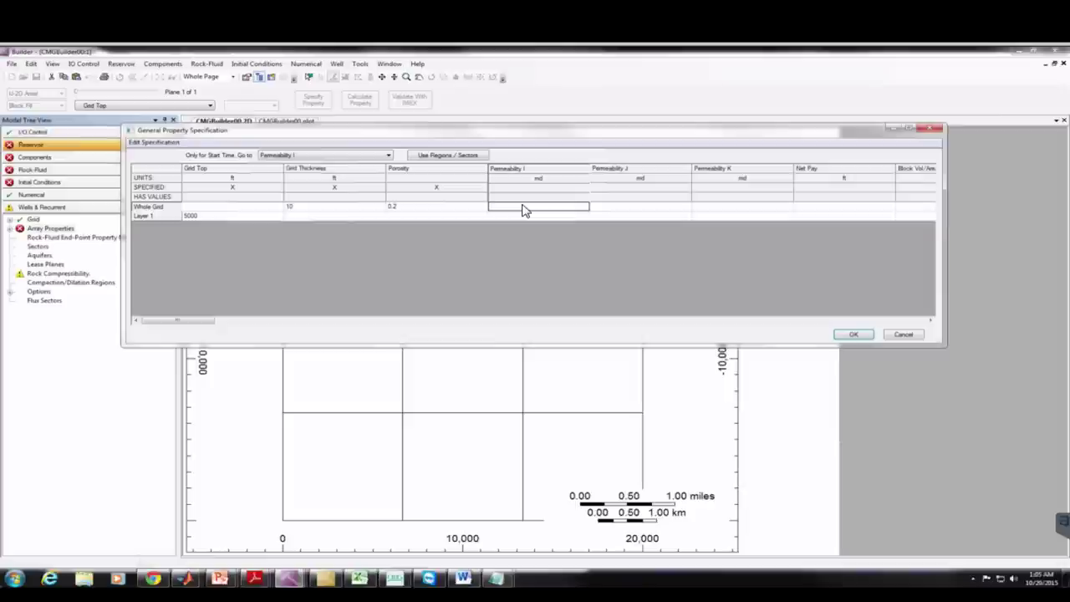
{"action": "type", "text": "25"}
Specify Permeability J for the whole grid as equal to the I-direction permeability
{"action": "left_click", "coordinate": [618, 207]}
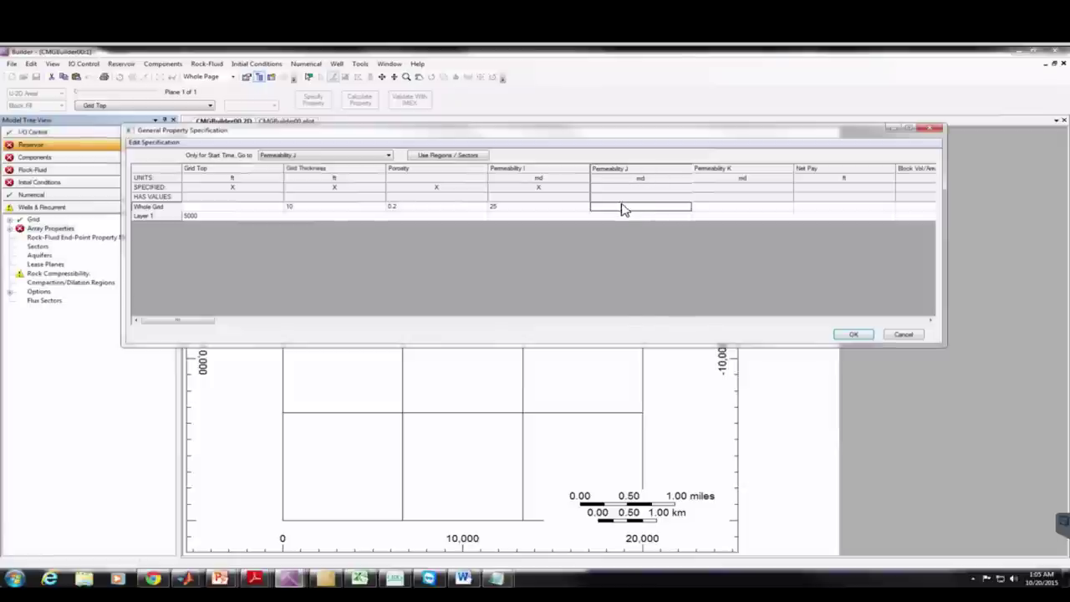
{"action": "right_click", "coordinate": [621, 209]}
{"action": "left_click", "coordinate": [675, 315]}
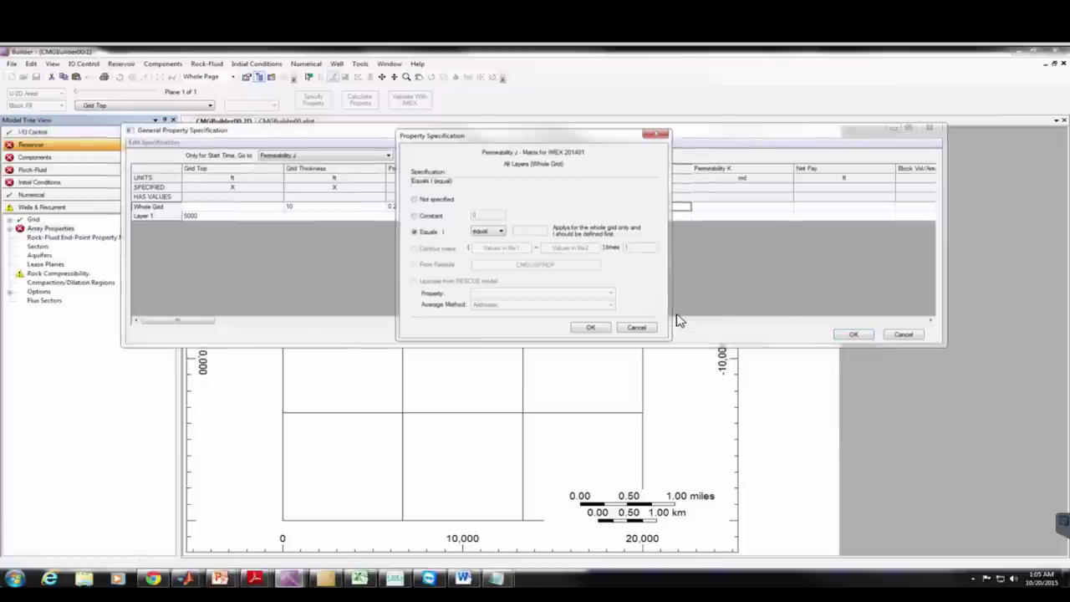
{"action": "left_click", "coordinate": [590, 328]}
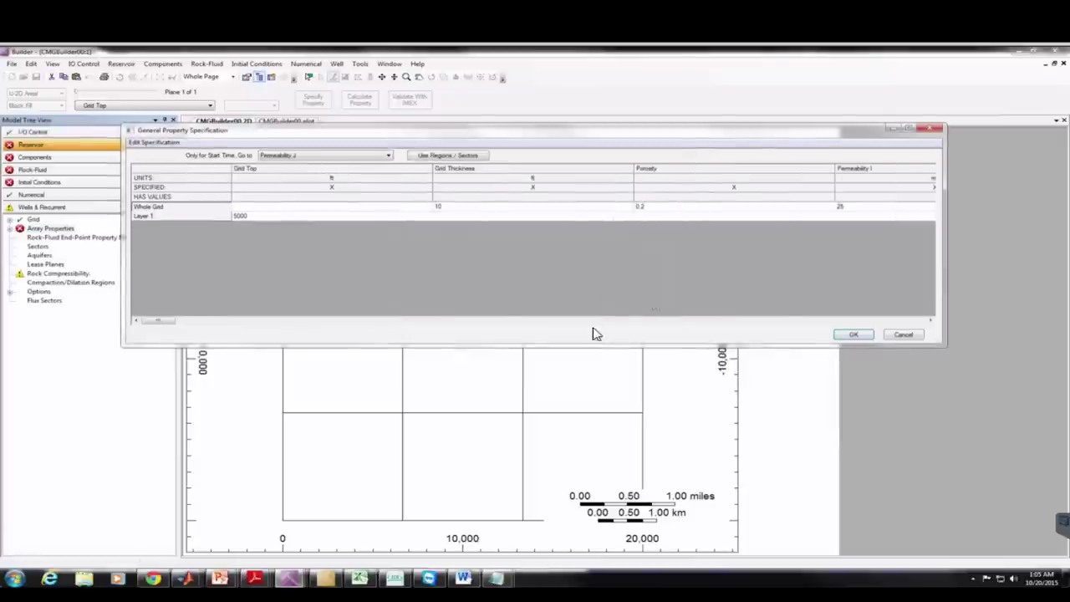
Specify Permeability K for the whole grid as equal to the I-direction permeability
{"action": "left_click", "coordinate": [930, 320]}
{"action": "left_click", "coordinate": [930, 319]}
{"action": "left_click", "coordinate": [931, 319]}
{"action": "left_click", "coordinate": [930, 319]}
{"action": "left_click", "coordinate": [488, 210]}
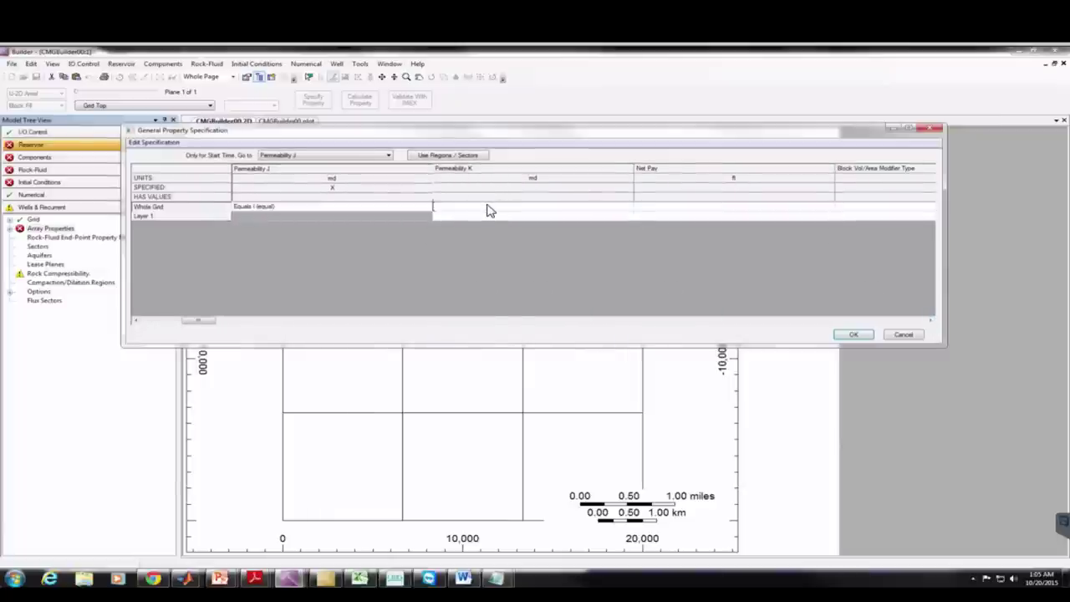
{"action": "right_click", "coordinate": [488, 210]}
{"action": "left_click", "coordinate": [529, 320]}
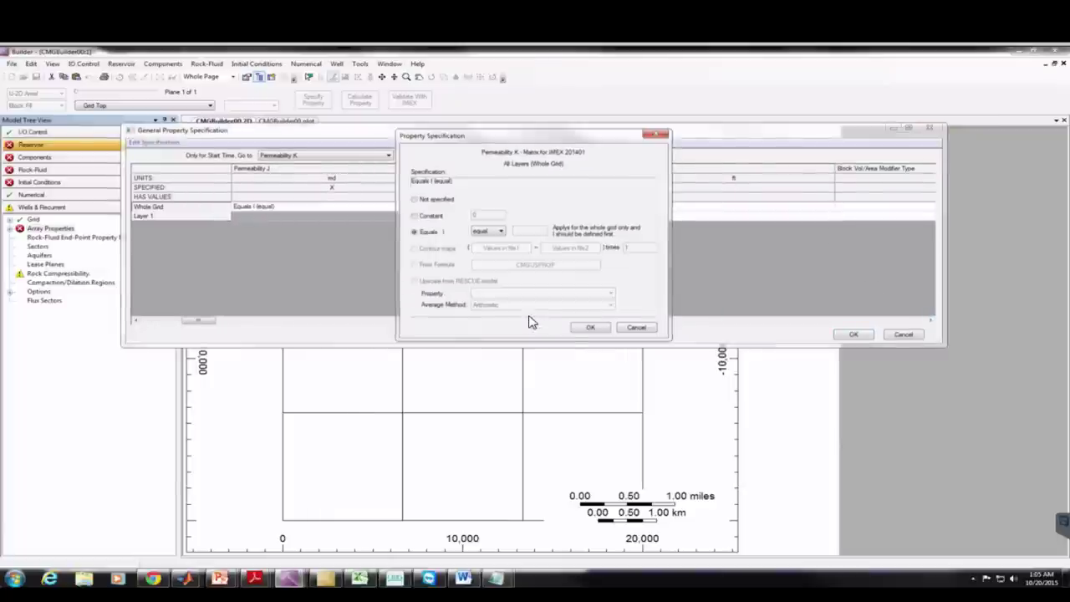
{"action": "left_click", "coordinate": [582, 327]}
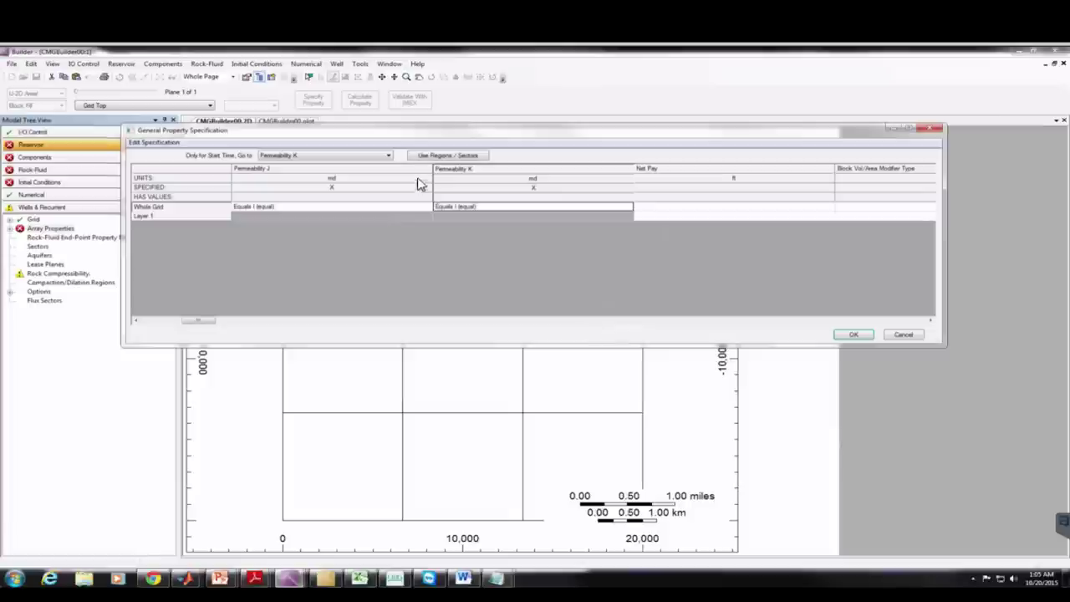
Set Water Saturation to 1 for the whole grid and calculate the block values of all specified properties
{"action": "left_click", "coordinate": [387, 156]}
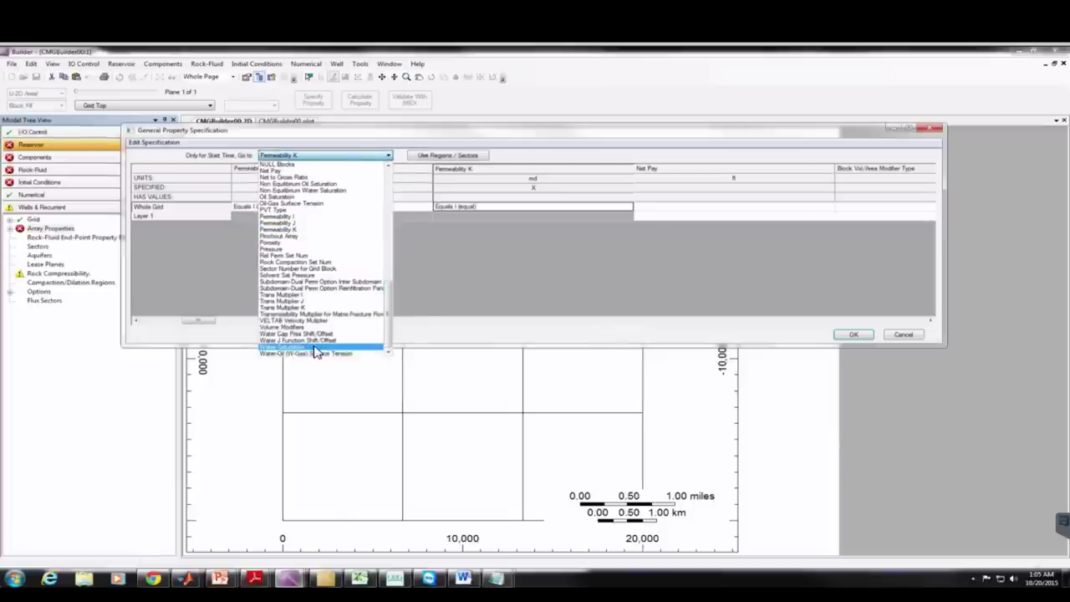
{"action": "left_click", "coordinate": [277, 223]}
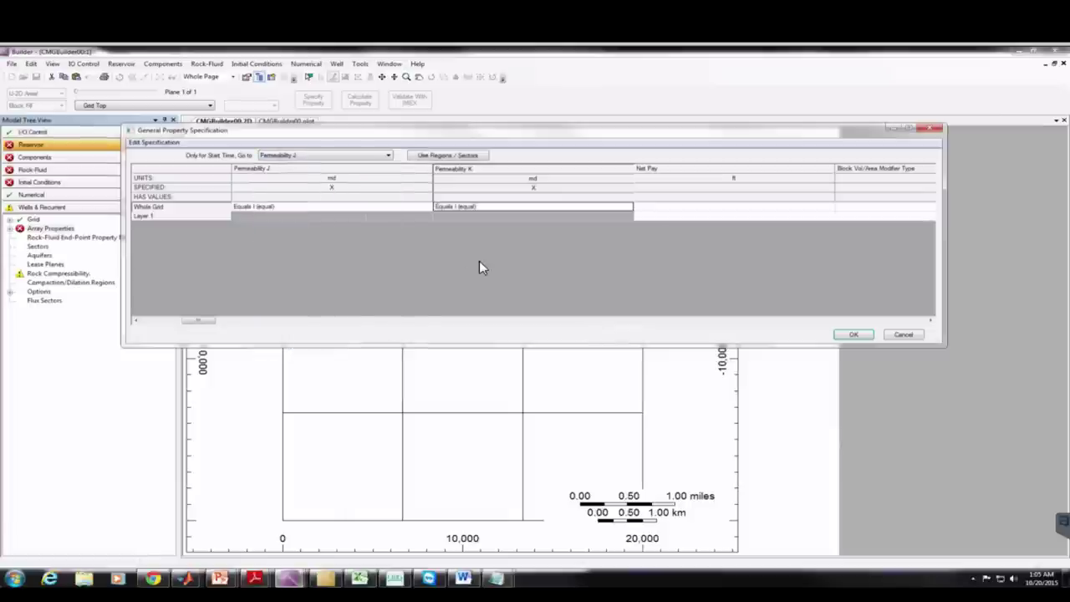
{"action": "left_click", "coordinate": [355, 160]}
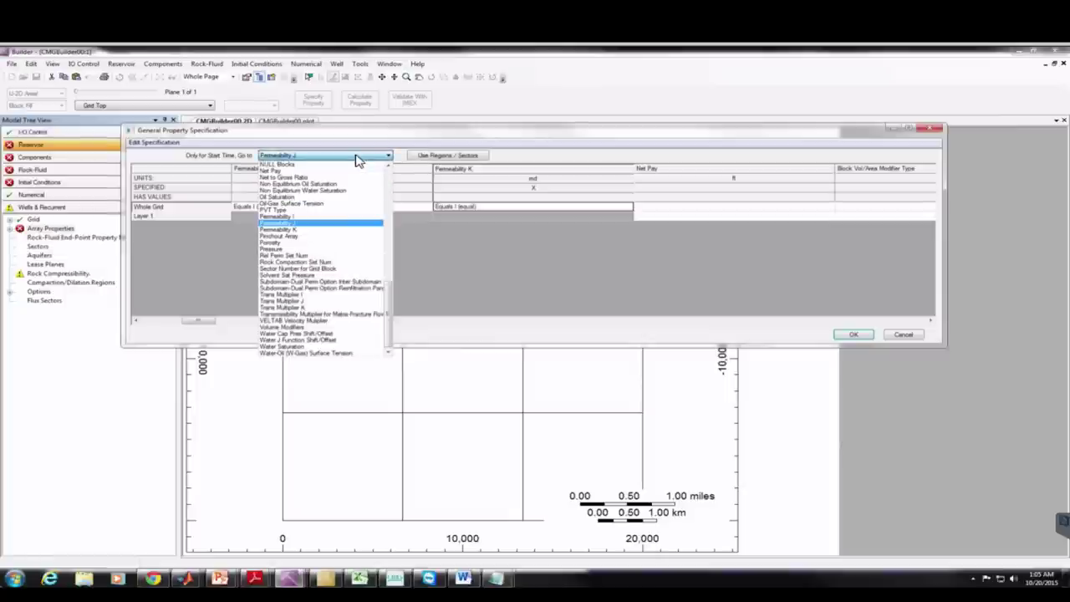
{"action": "left_click", "coordinate": [292, 348]}
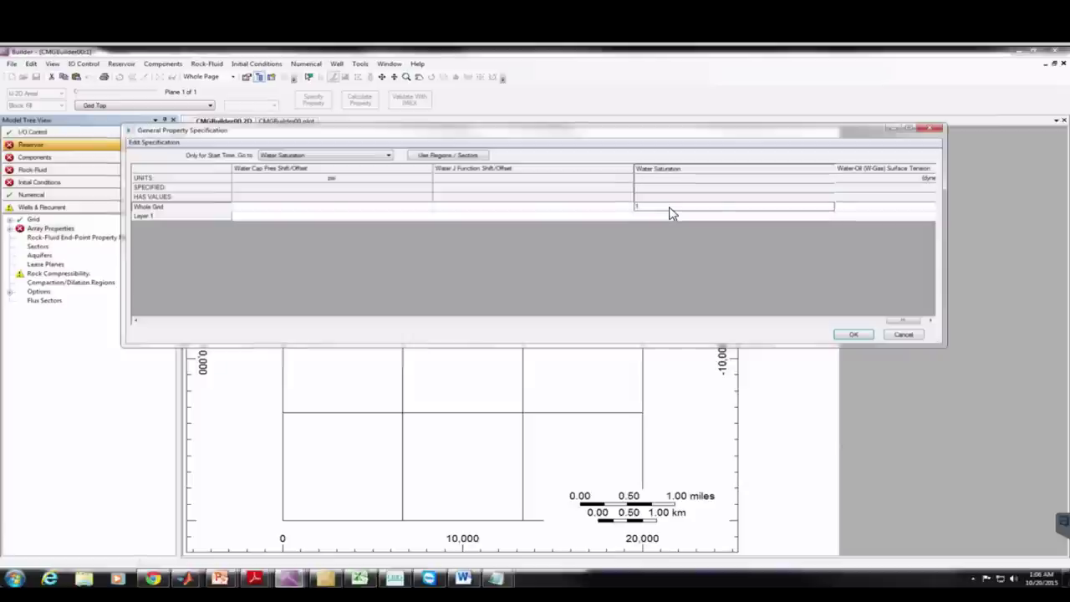
{"action": "left_click", "coordinate": [853, 335]}
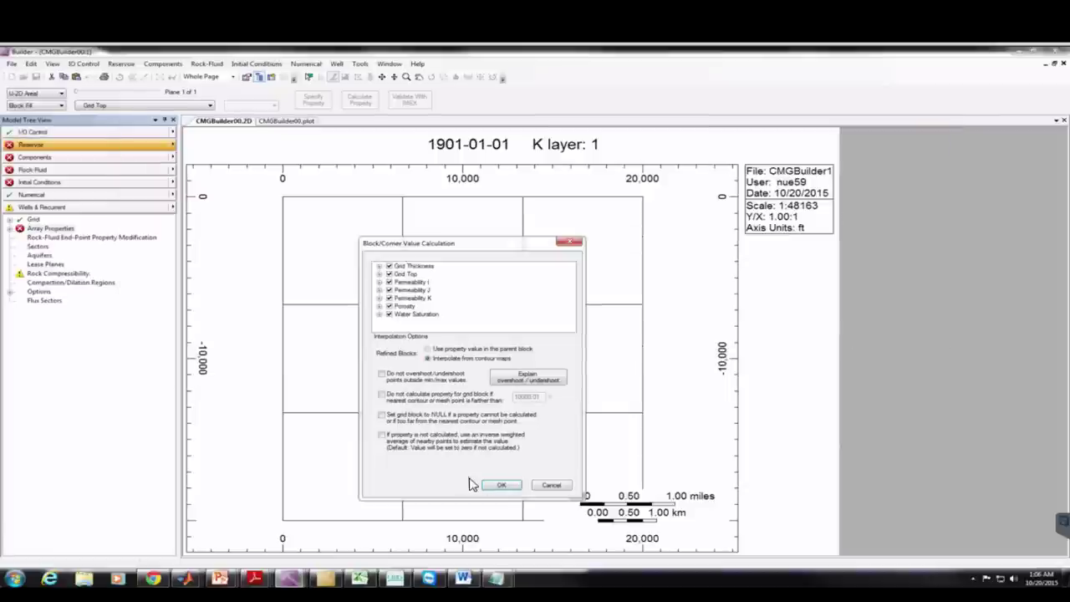
{"action": "left_click", "coordinate": [502, 485]}
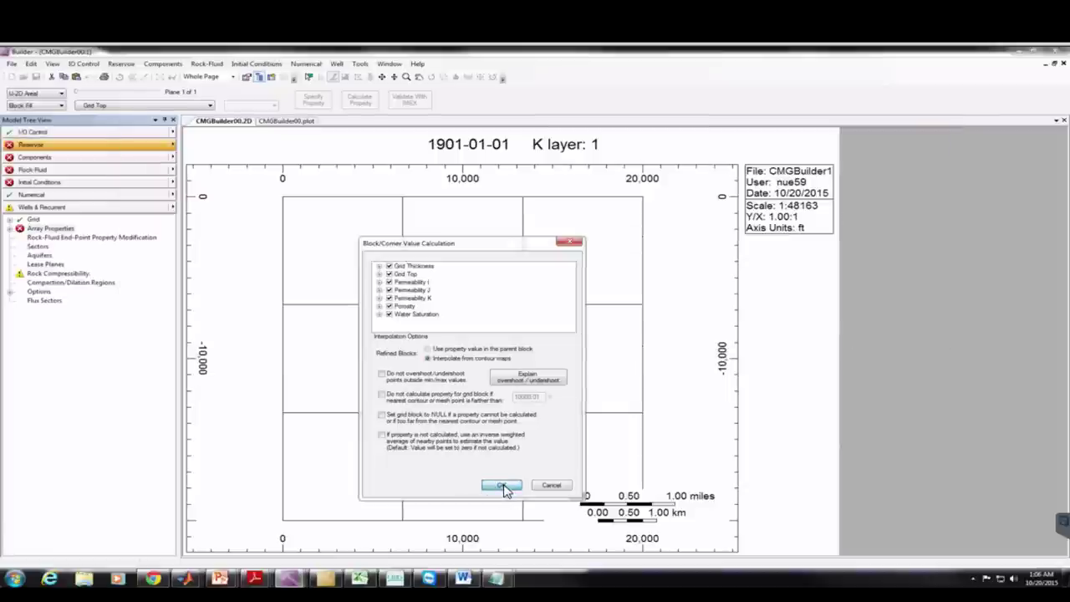
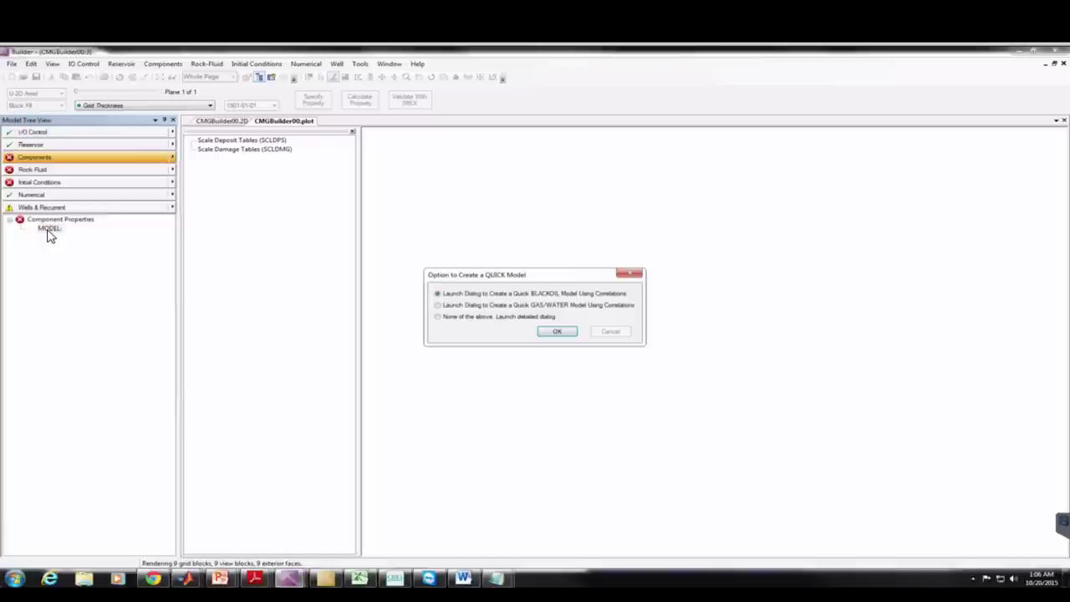
Start a quick BLACKOIL model using correlations, with reservoir temperature 200 F and data generated up to a maximum pressure of 2000 psi
{"action": "left_click", "coordinate": [437, 294]}
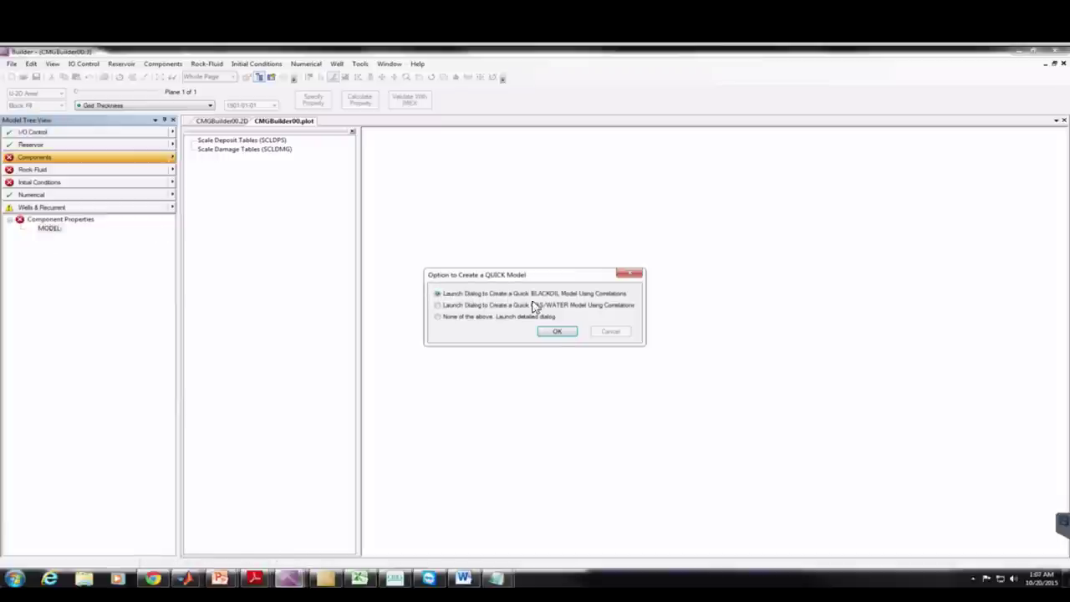
{"action": "left_click", "coordinate": [558, 332]}
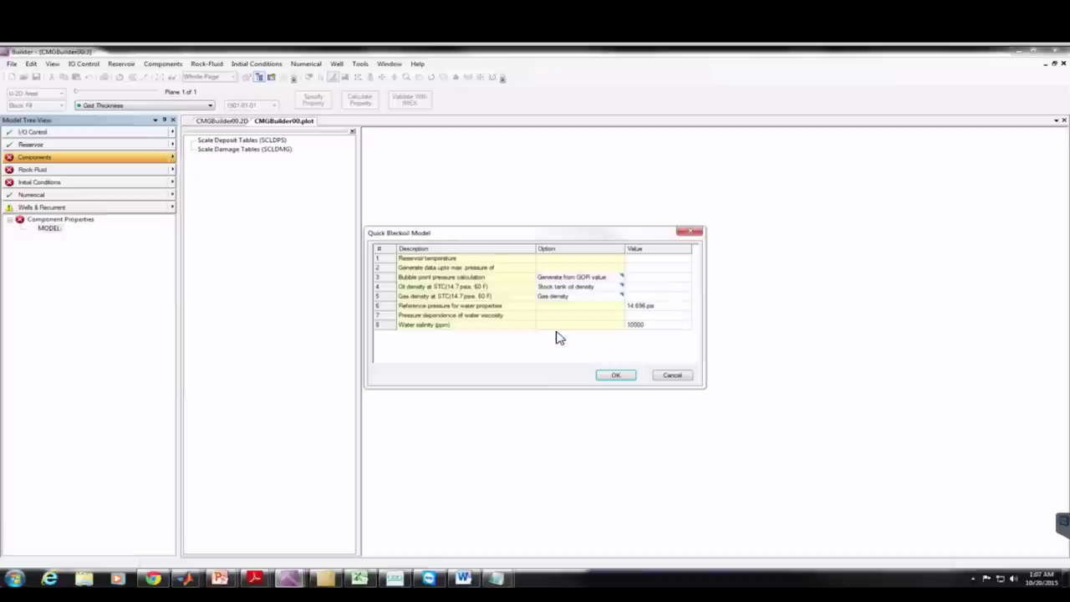
{"action": "left_click", "coordinate": [658, 261]}
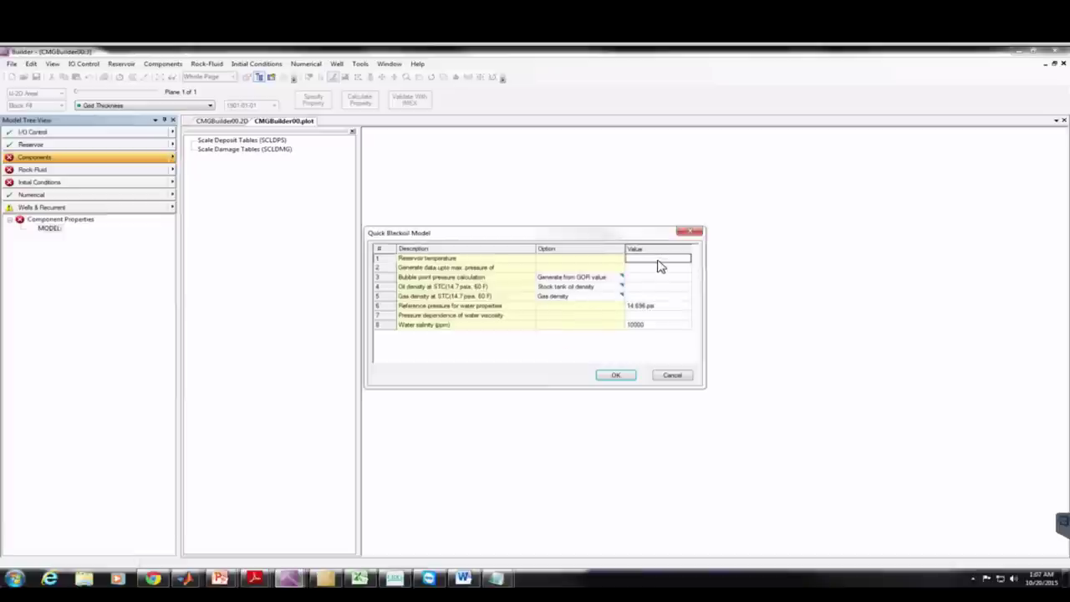
{"action": "type", "text": "200"}
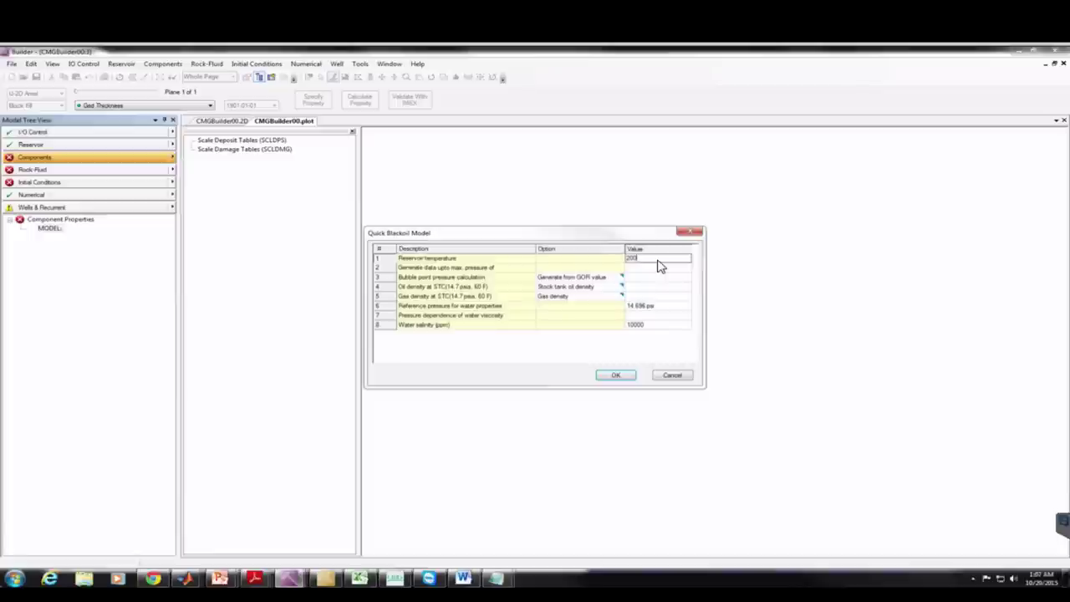
{"action": "key", "text": "Return"}
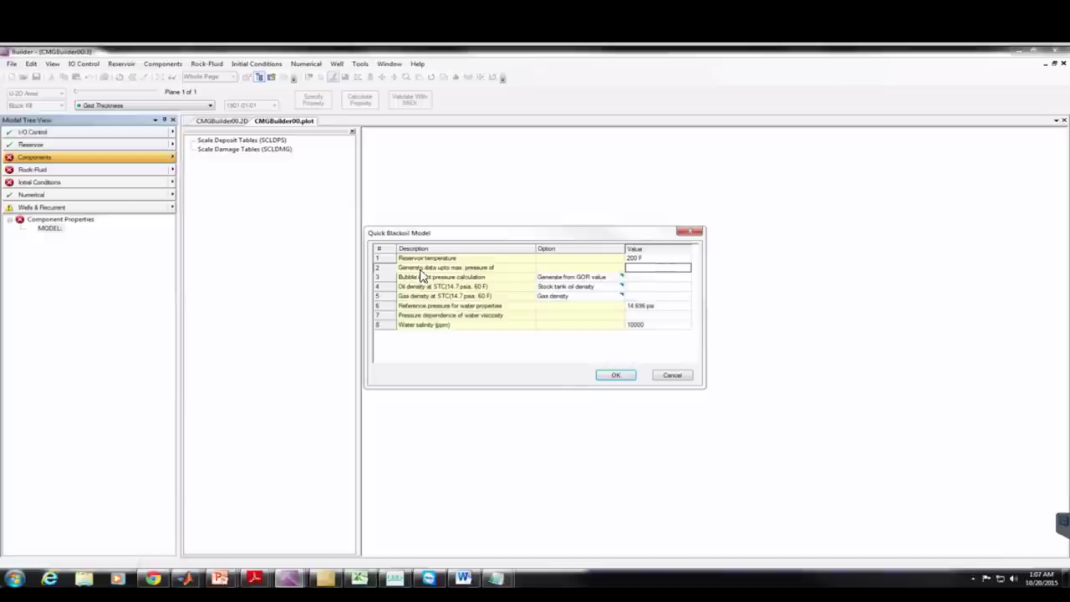
{"action": "left_click", "coordinate": [657, 270]}
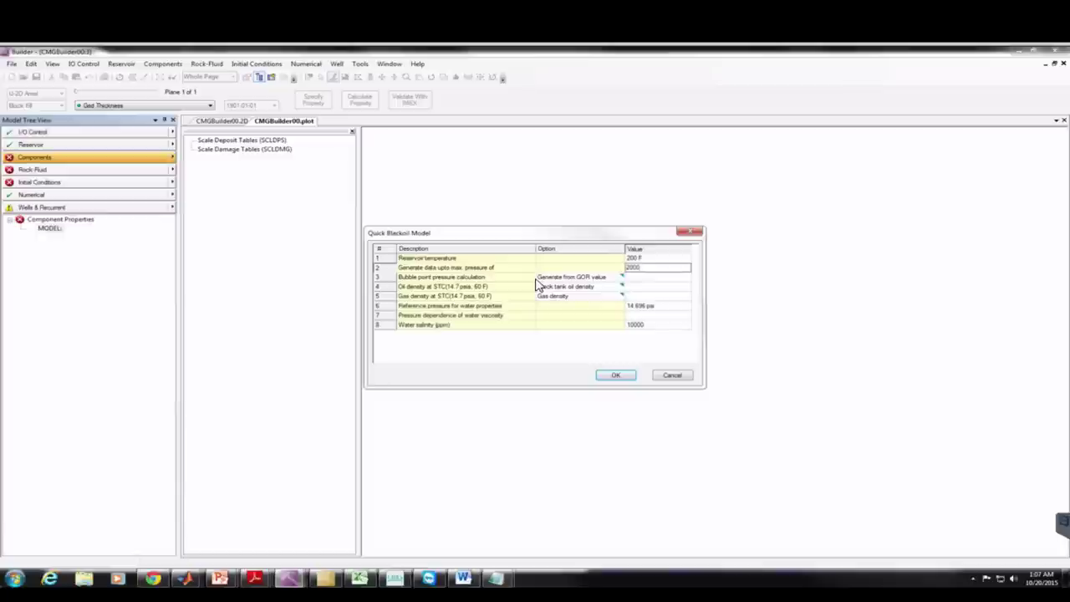
Switch the bubble point pressure calculation to Value provided and set it to 100 psi
{"action": "left_click", "coordinate": [617, 280]}
{"action": "left_click", "coordinate": [618, 278]}
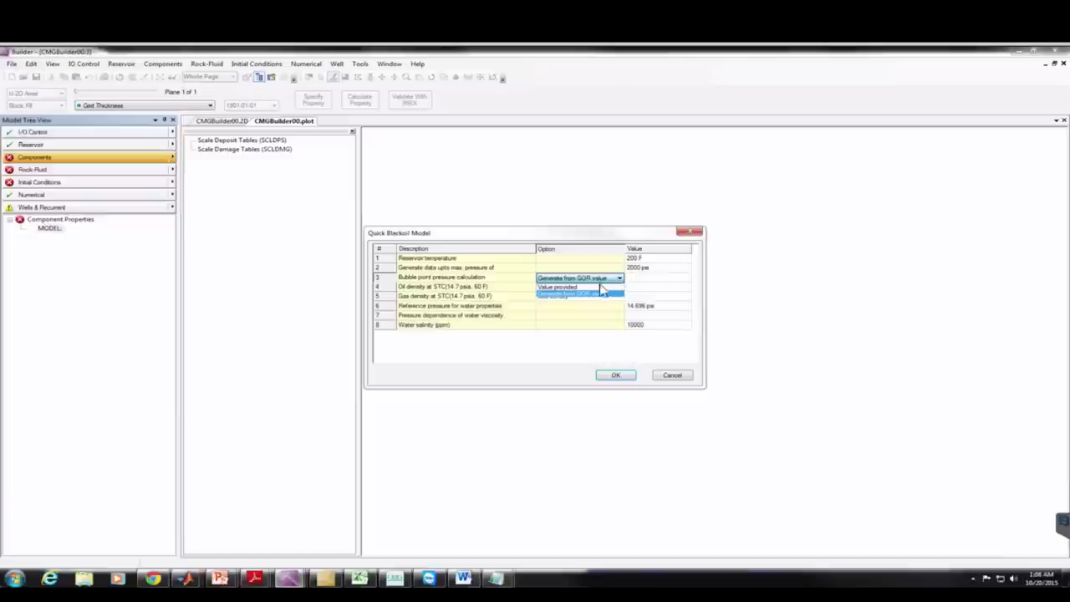
{"action": "left_click", "coordinate": [600, 287]}
{"action": "left_click", "coordinate": [643, 278]}
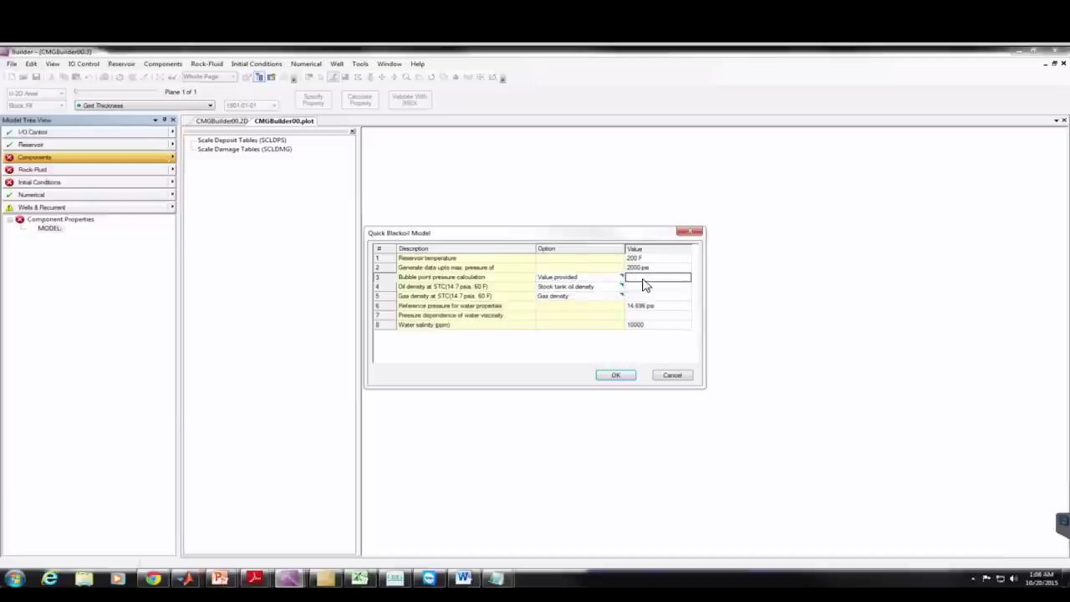
{"action": "type", "text": "50"}
{"action": "key", "text": "Return"}
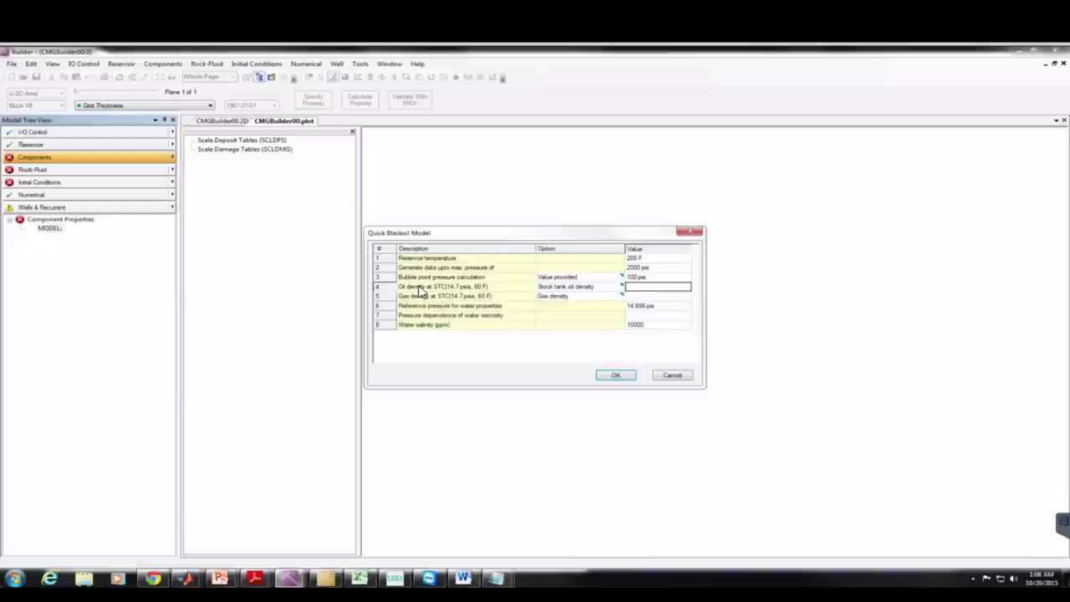
Set the stock tank oil density to 62.4 lb/ft3 and specify the gas as Gas gravity (Air=1) with value 0.3
{"action": "type", "text": ".4"}
{"action": "left_click", "coordinate": [641, 296]}
{"action": "left_click", "coordinate": [610, 297]}
{"action": "left_click", "coordinate": [604, 297]}
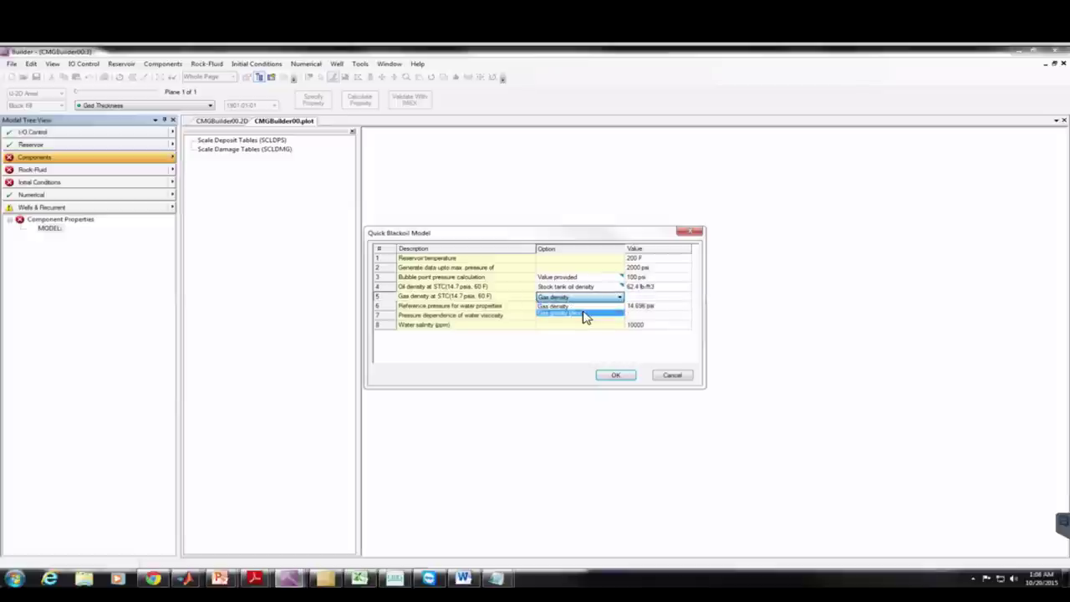
{"action": "left_click", "coordinate": [585, 315]}
{"action": "left_click", "coordinate": [650, 299]}
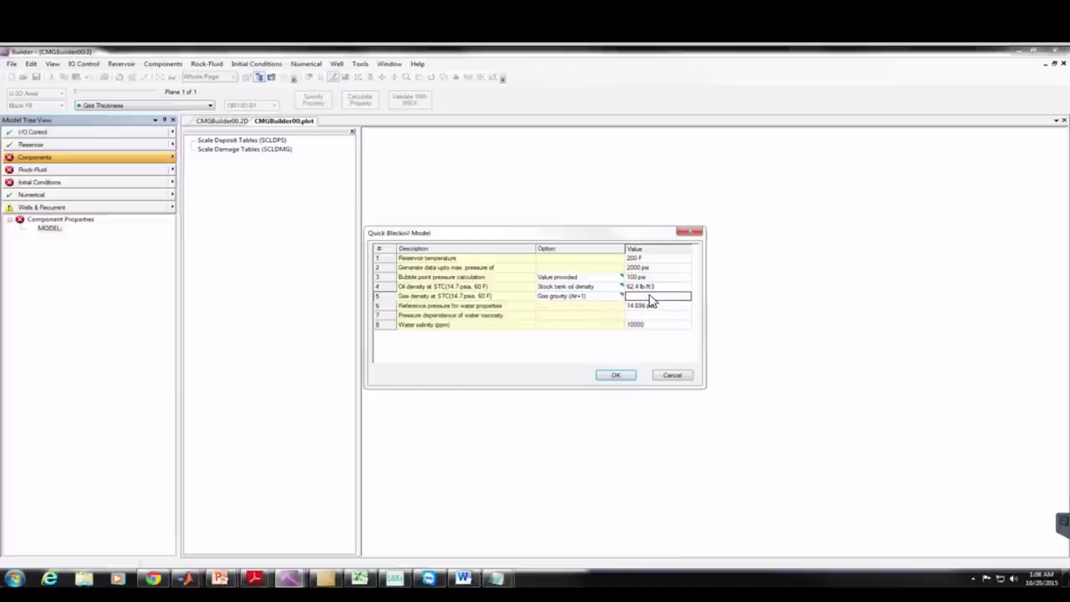
{"action": "type", "text": "0.3"}
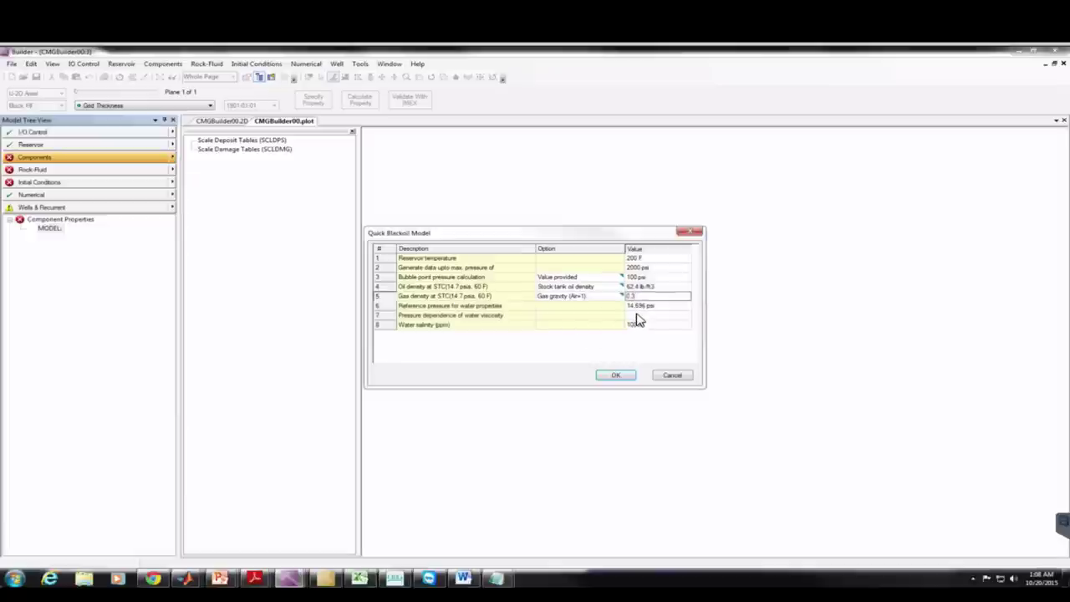
Set the pressure dependence of water viscosity to 0 and generate the quick black oil model
{"action": "left_click", "coordinate": [636, 316]}
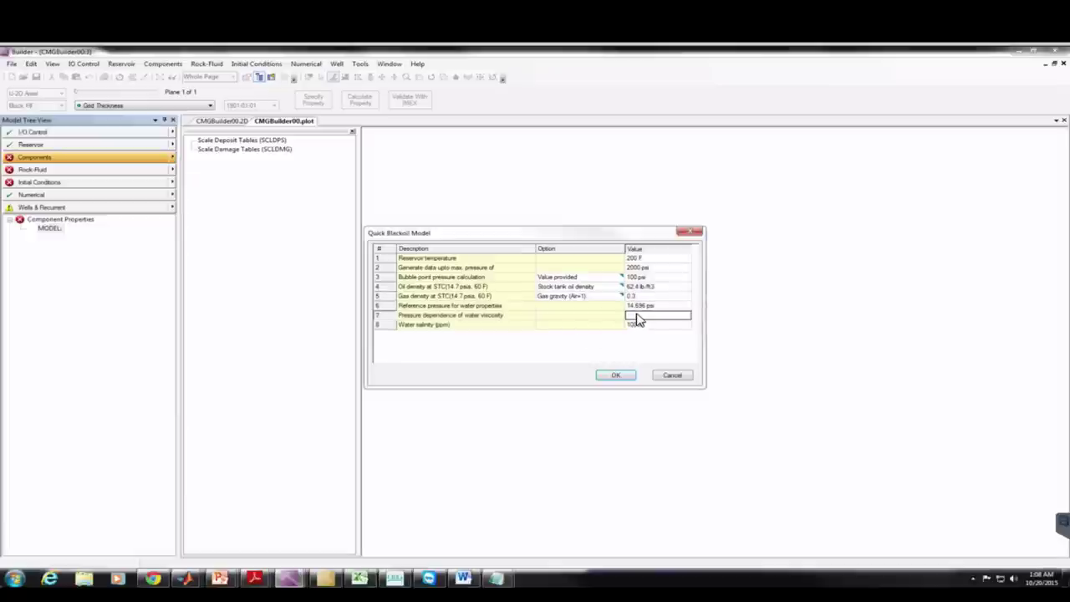
{"action": "type", "text": "0"}
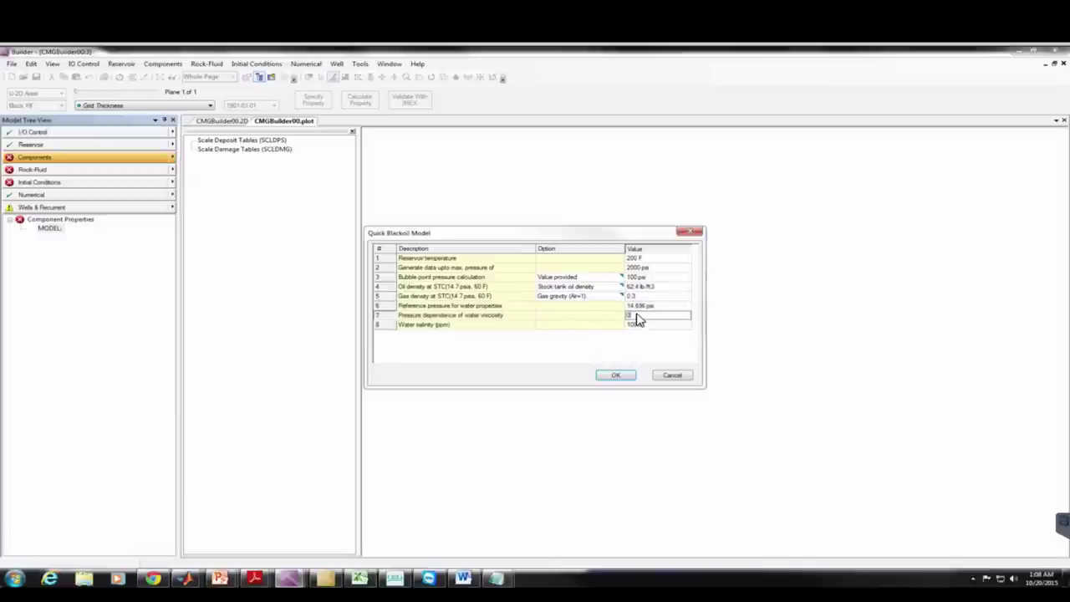
{"action": "left_click", "coordinate": [614, 376]}
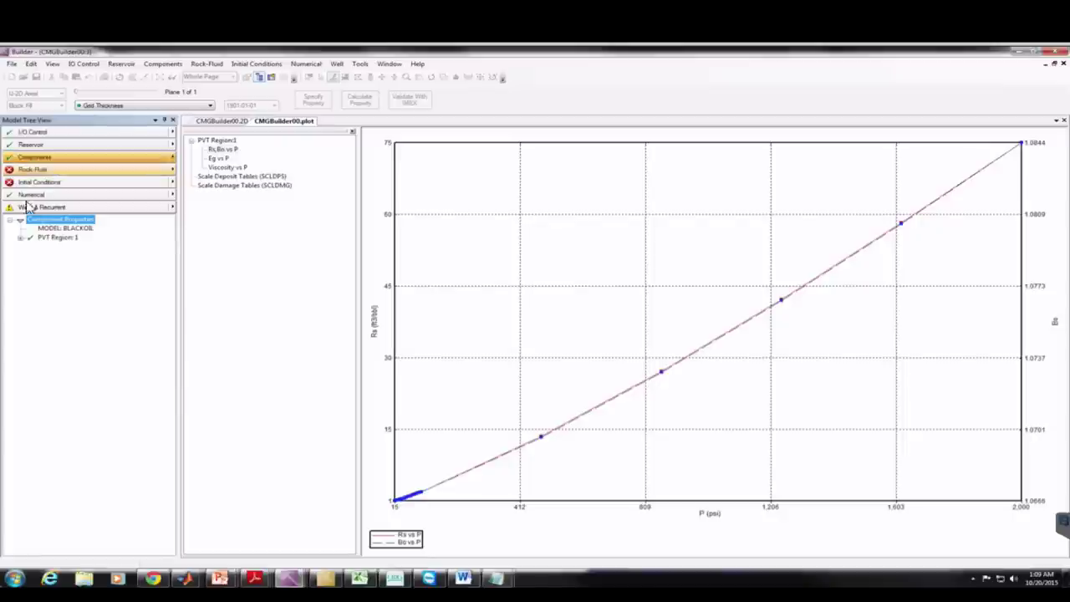
Open the general properties of PVT Region 1, enlarge the dialog and set the water formation volume factor (BWI) to 1
{"action": "double_click", "coordinate": [57, 240]}
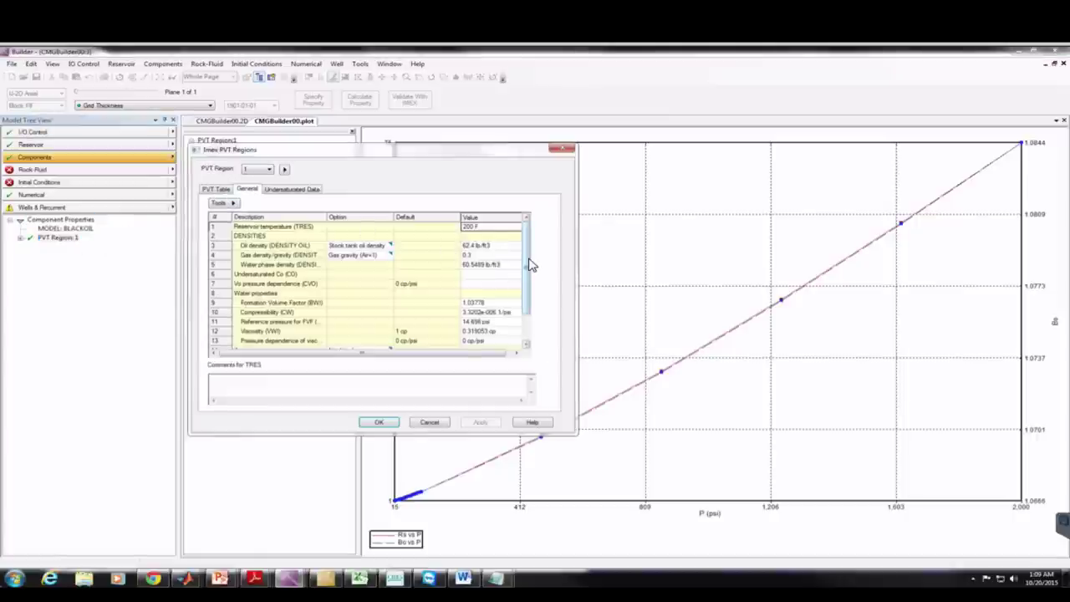
{"action": "left_click_drag", "start_coordinate": [528, 264], "coordinate": [527, 295]}
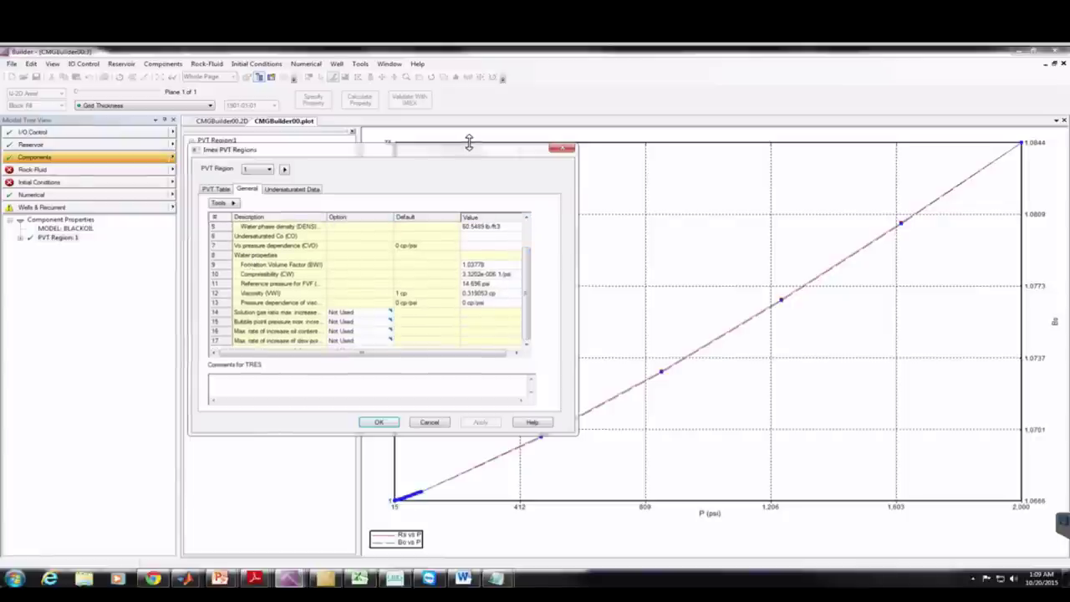
{"action": "left_click_drag", "start_coordinate": [468, 144], "coordinate": [468, 100]}
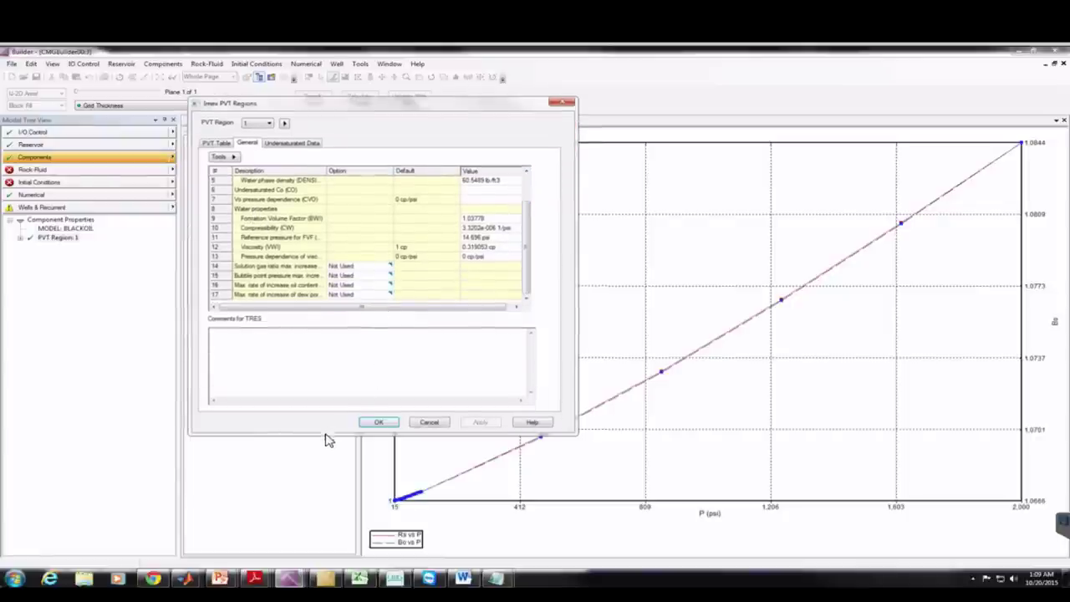
{"action": "left_click_drag", "start_coordinate": [325, 433], "coordinate": [330, 525]}
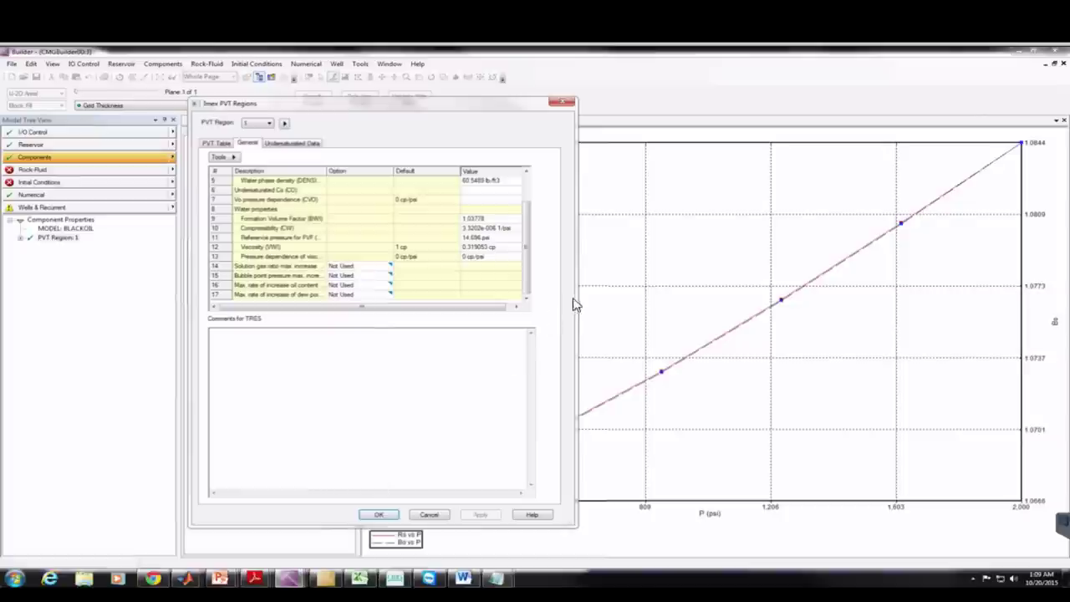
{"action": "left_click_drag", "start_coordinate": [575, 303], "coordinate": [729, 303]}
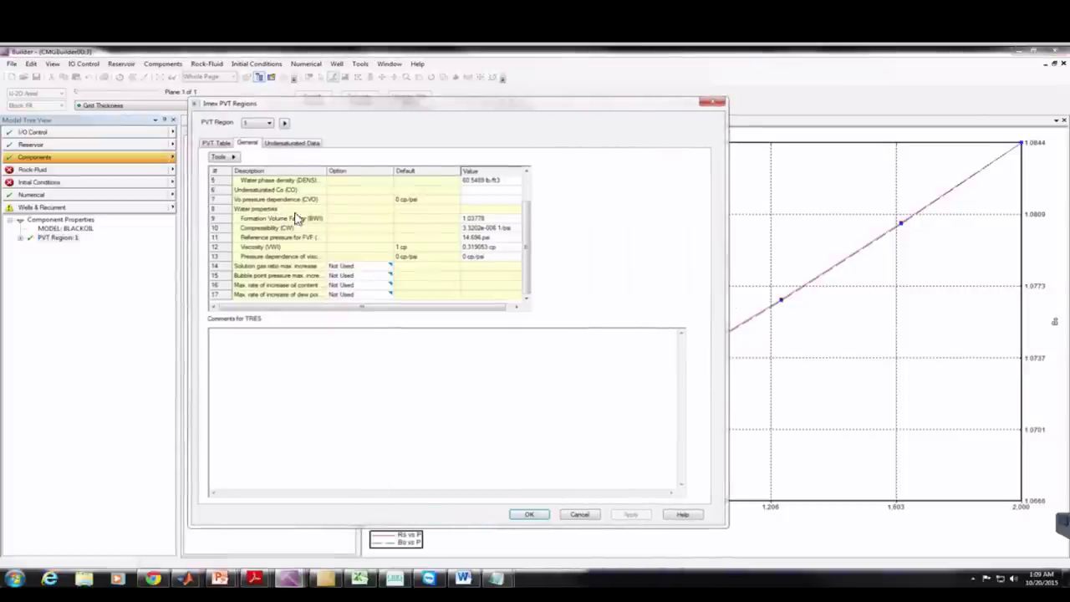
{"action": "left_click", "coordinate": [490, 220]}
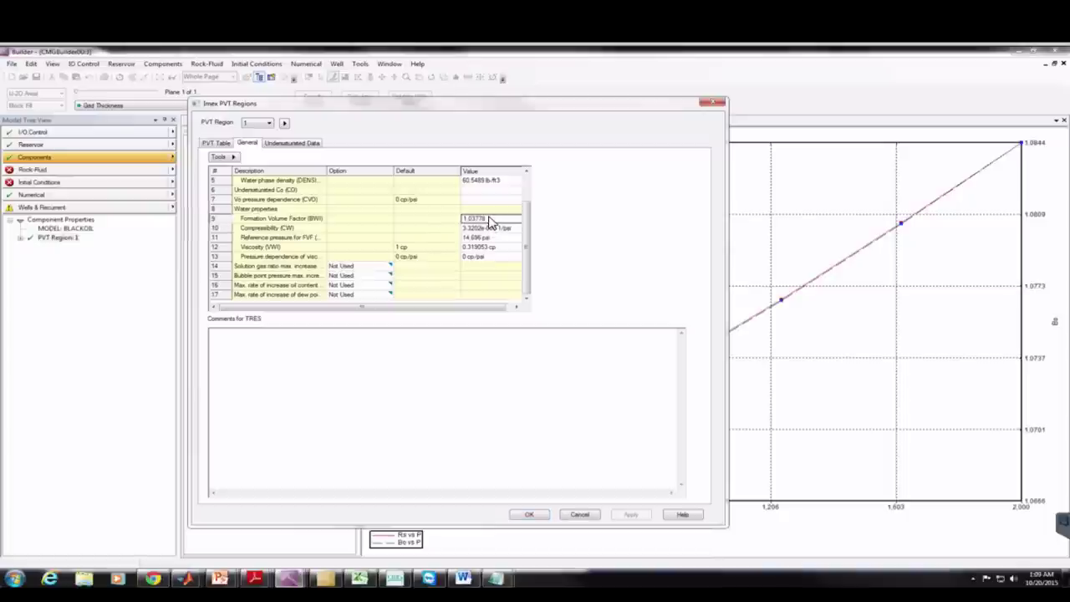
{"action": "left_click", "coordinate": [490, 220]}
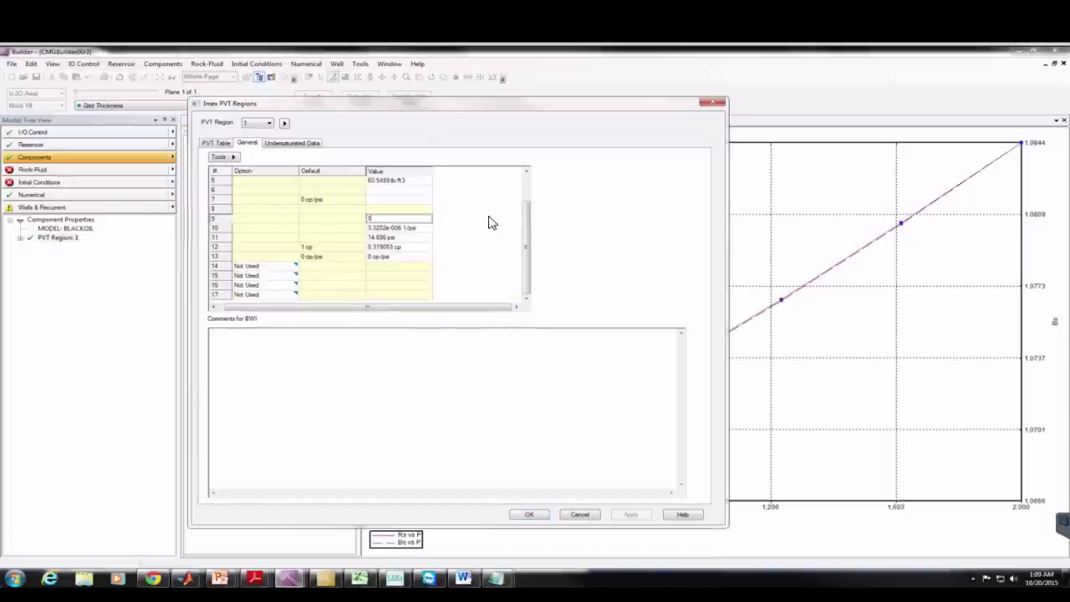
{"action": "key", "text": "Return"}
{"action": "left_click_drag", "start_coordinate": [372, 307], "coordinate": [343, 305]}
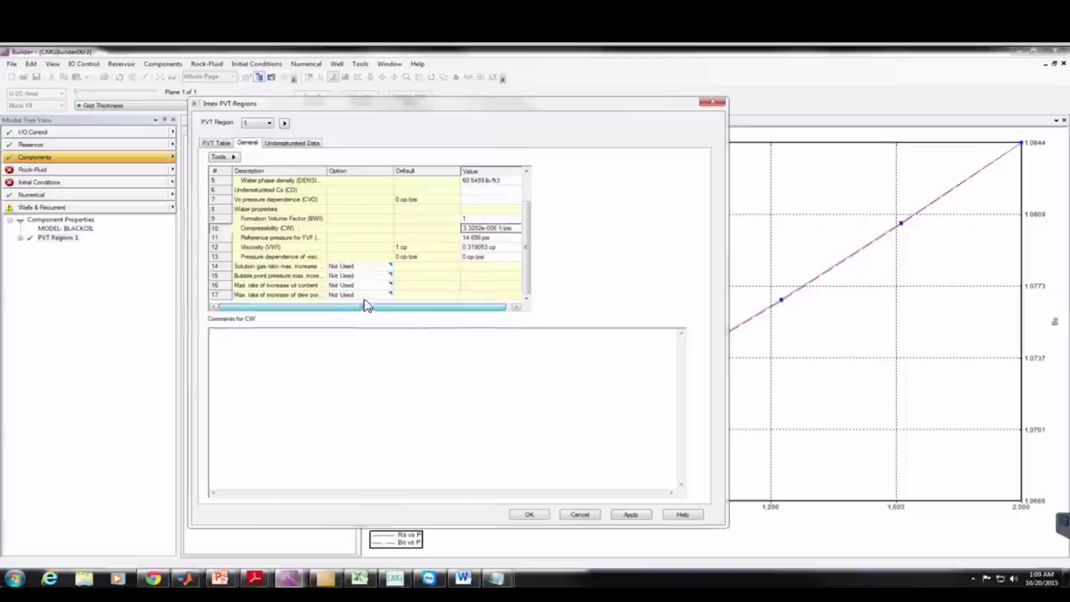
Set the water compressibility (CW) of PVT Region 1 to 1e-006 1/psi
{"action": "left_click", "coordinate": [482, 229]}
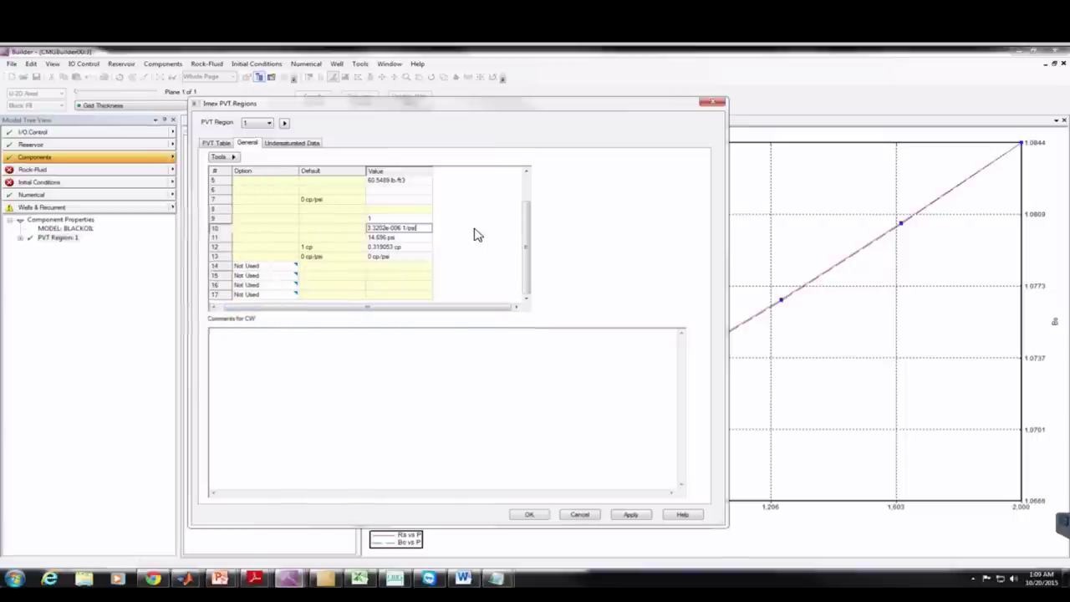
{"action": "double_click", "coordinate": [385, 230]}
{"action": "left_click", "coordinate": [386, 234]}
{"action": "key", "text": "BackSpace"}
{"action": "key", "text": "BackSpace"}
{"action": "key", "text": "BackSpace"}
{"action": "key", "text": "BackSpace"}
{"action": "key", "text": "BackSpace"}
{"action": "key", "text": "BackSpace"}
{"action": "type", "text": "1"}
{"action": "left_click_drag", "start_coordinate": [380, 308], "coordinate": [334, 305]}
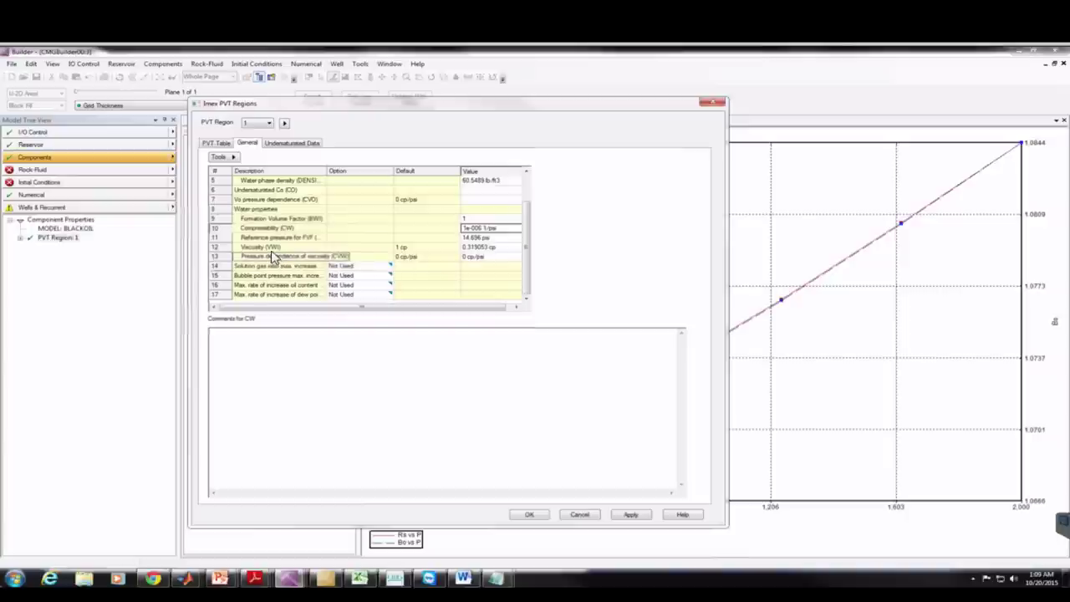
Clear the number in the water viscosity (VWI) value, then apply and accept the PVT region changes
{"action": "left_click", "coordinate": [485, 247]}
{"action": "scroll", "coordinate": [480, 246], "scroll_direction": "right", "scroll_amount": 3}
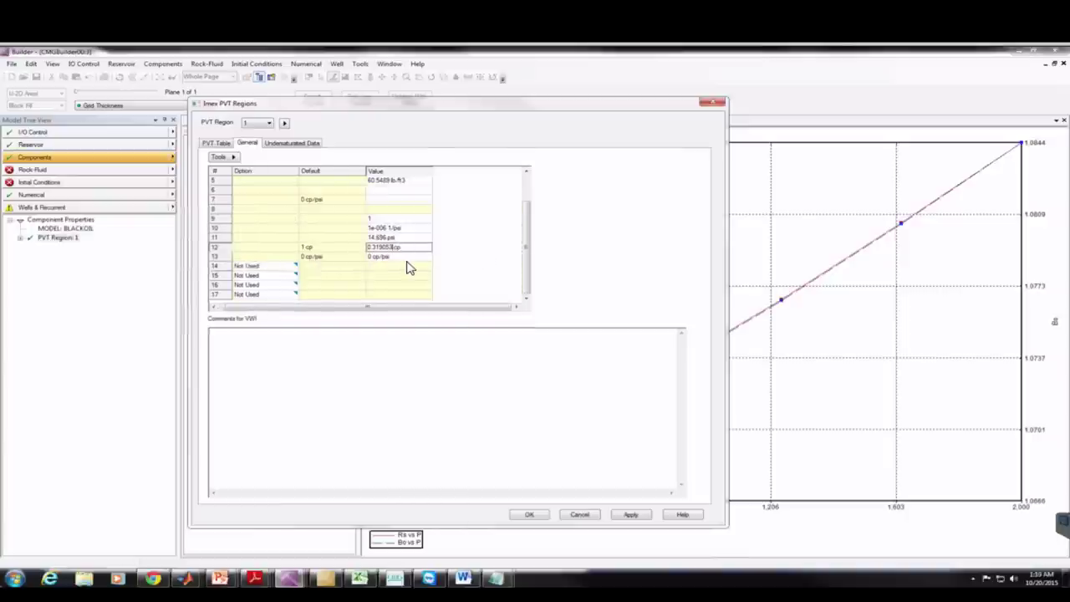
{"action": "key", "text": "BackSpace"}
{"action": "key", "text": "BackSpace"}
{"action": "key", "text": "BackSpace"}
{"action": "key", "text": "BackSpace"}
{"action": "key", "text": "BackSpace"}
{"action": "key", "text": "BackSpace"}
{"action": "key", "text": "BackSpace"}
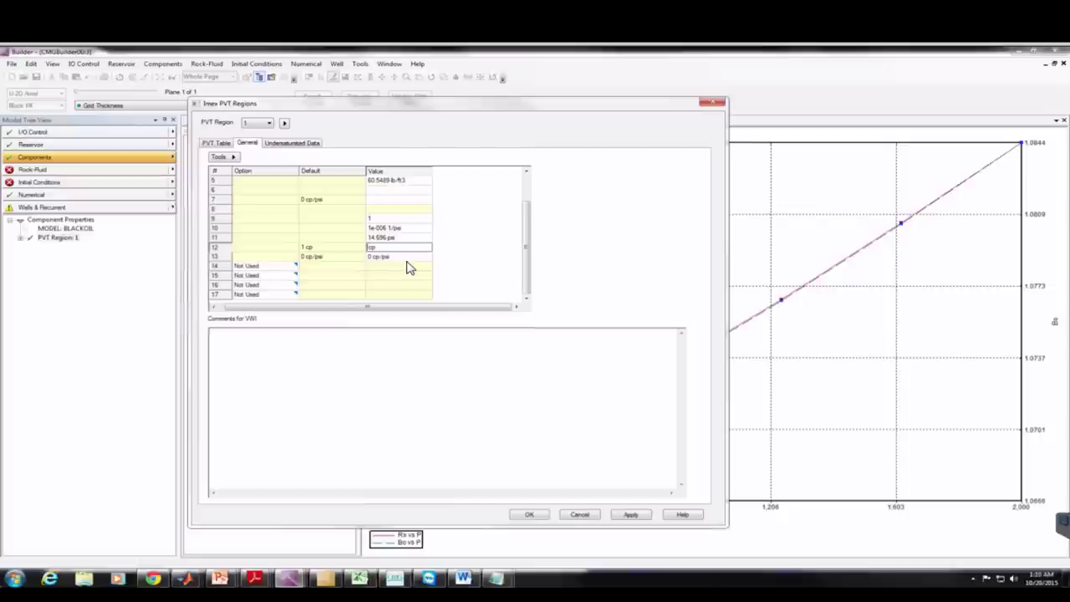
{"action": "left_click", "coordinate": [631, 515]}
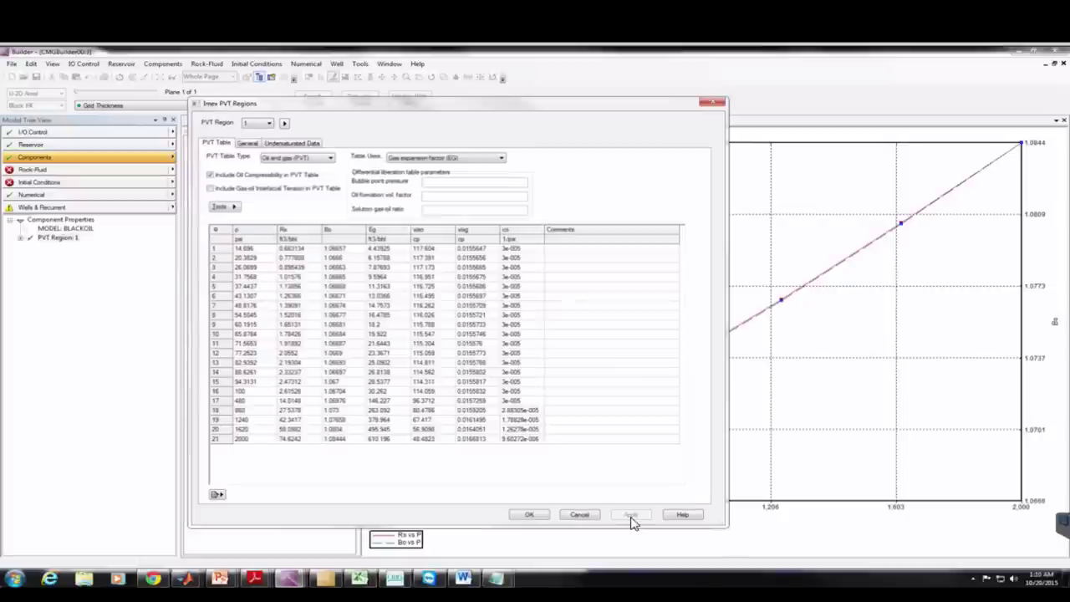
{"action": "left_click", "coordinate": [528, 515]}
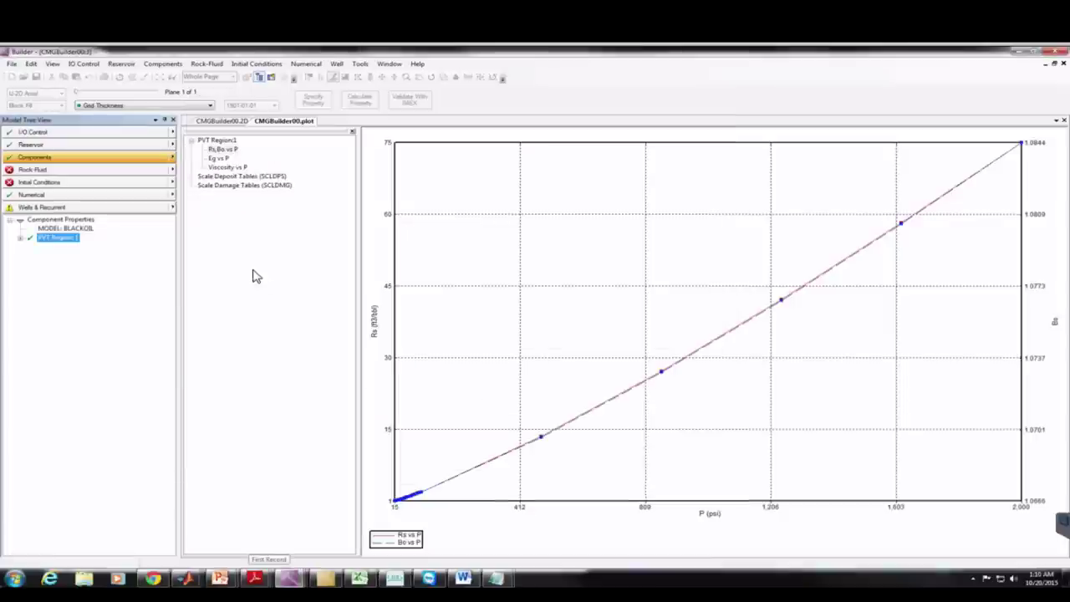
Create a new rock type under the rock-fluid types
{"action": "left_click", "coordinate": [42, 171]}
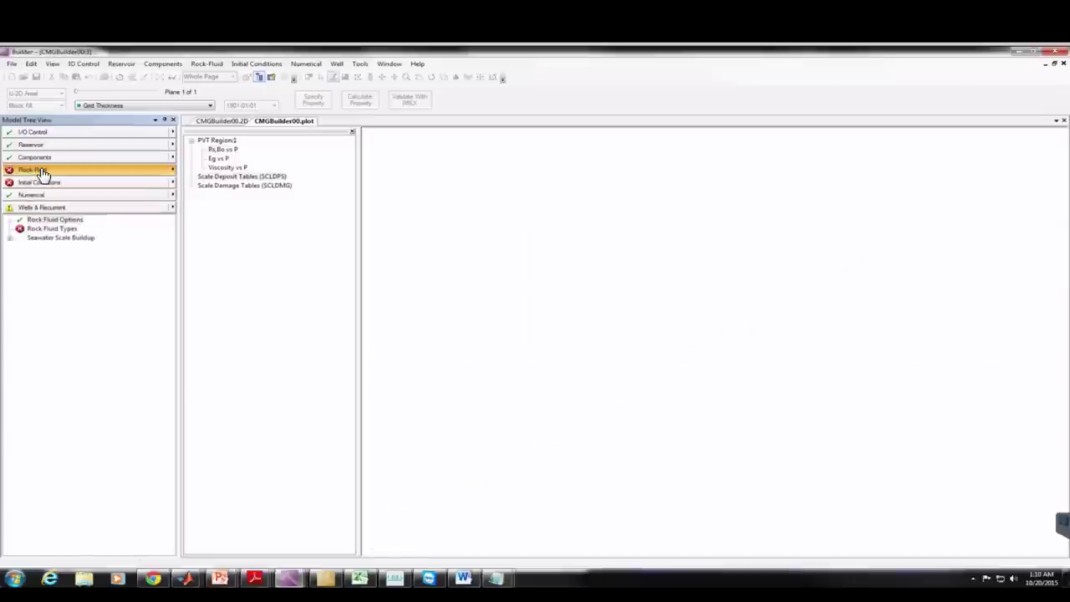
{"action": "double_click", "coordinate": [54, 230]}
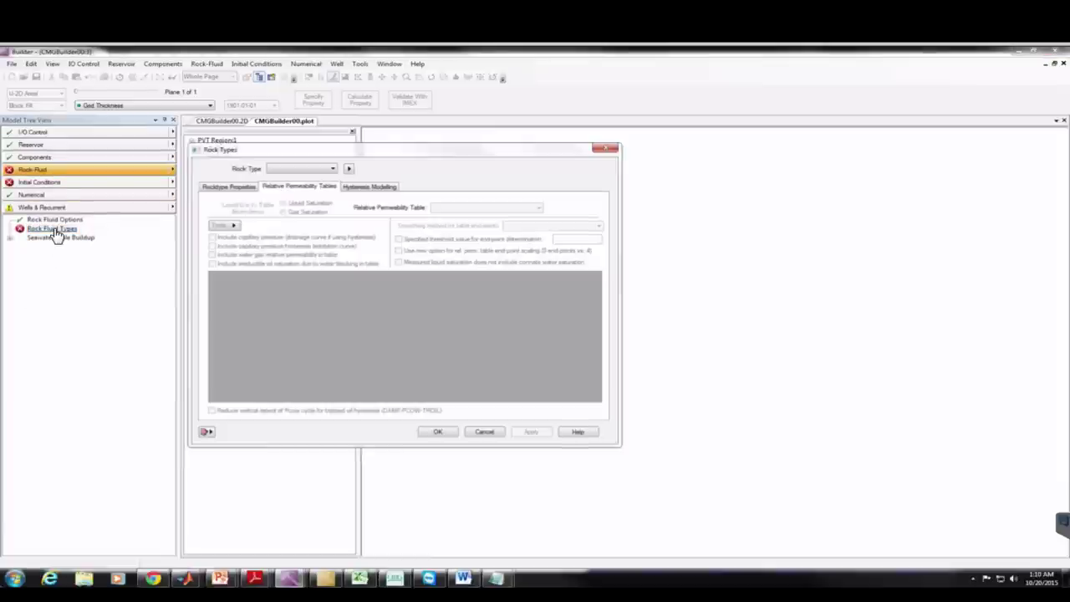
{"action": "left_click", "coordinate": [350, 169]}
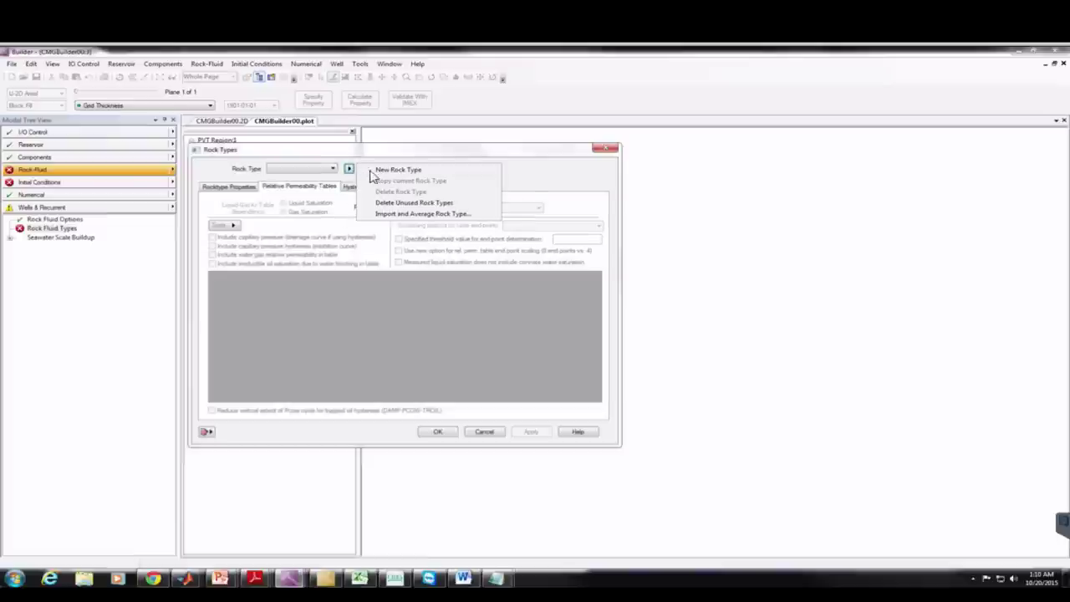
{"action": "left_click", "coordinate": [393, 171]}
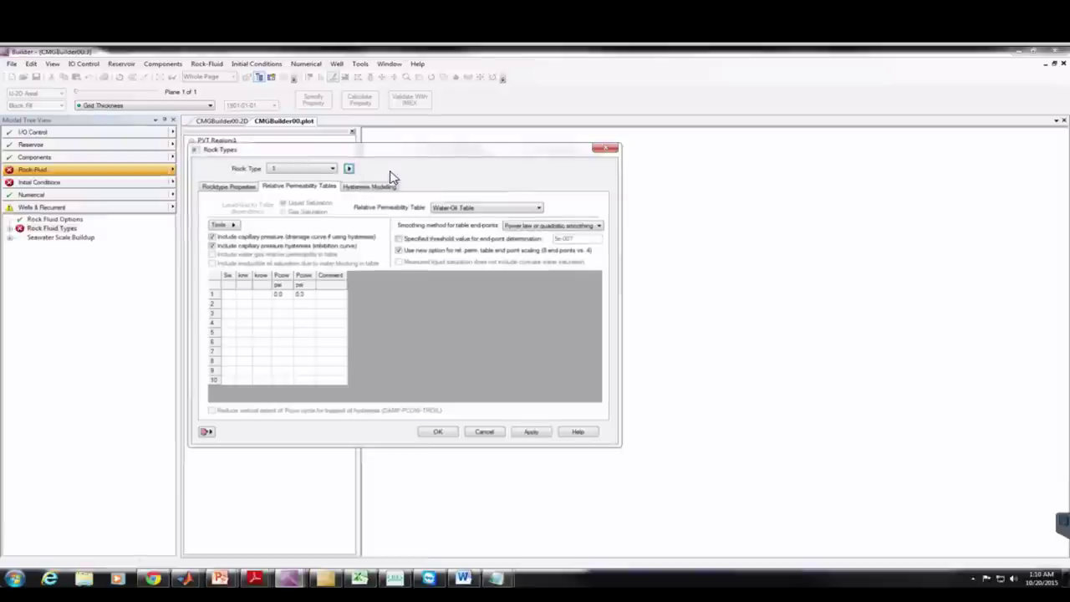
{"action": "left_click", "coordinate": [350, 169]}
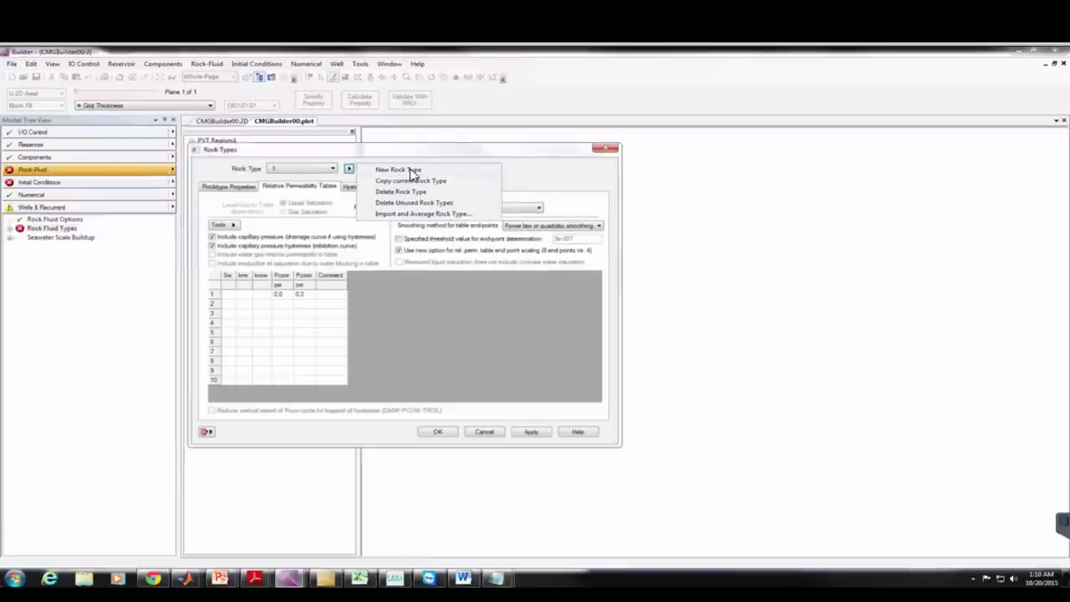
{"action": "left_click", "coordinate": [536, 174]}
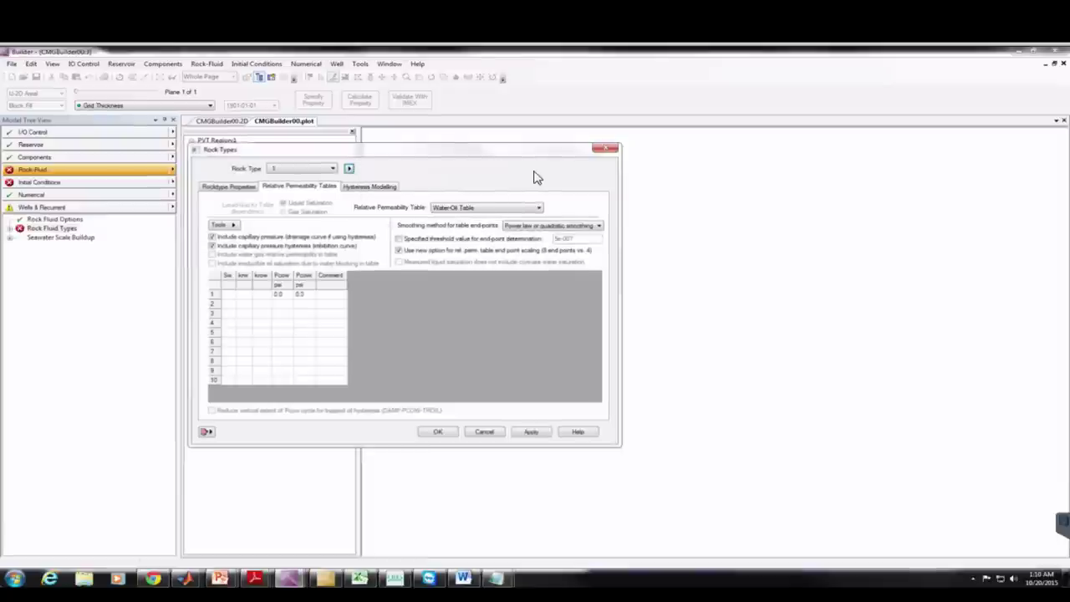
Exclude capillary pressure from the water-oil relative permeability table and start generating the tables from correlations
{"action": "left_click", "coordinate": [213, 238]}
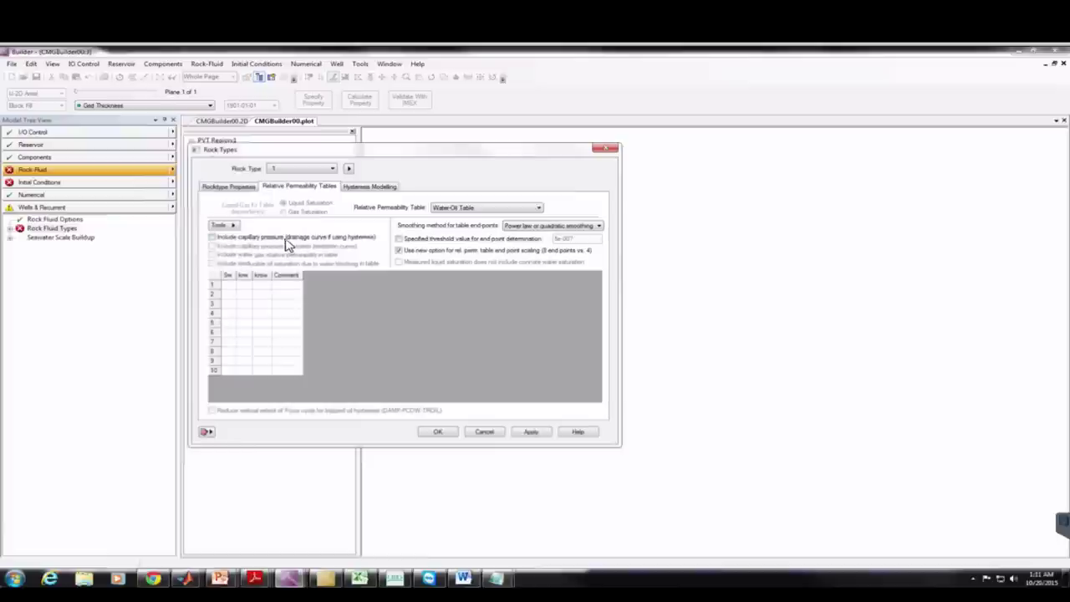
{"action": "left_click", "coordinate": [224, 226]}
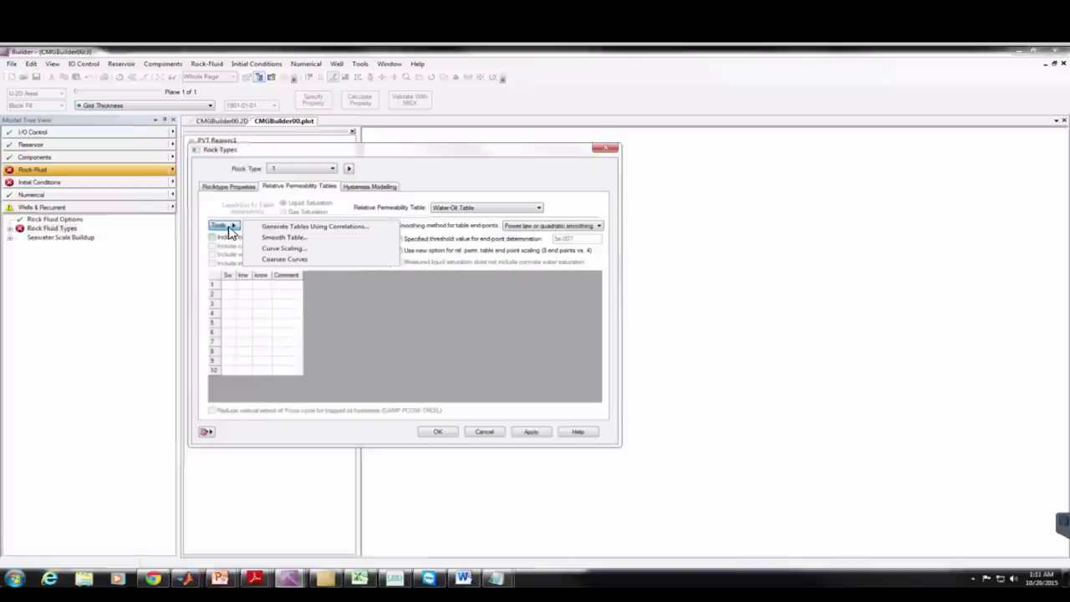
{"action": "left_click", "coordinate": [293, 227]}
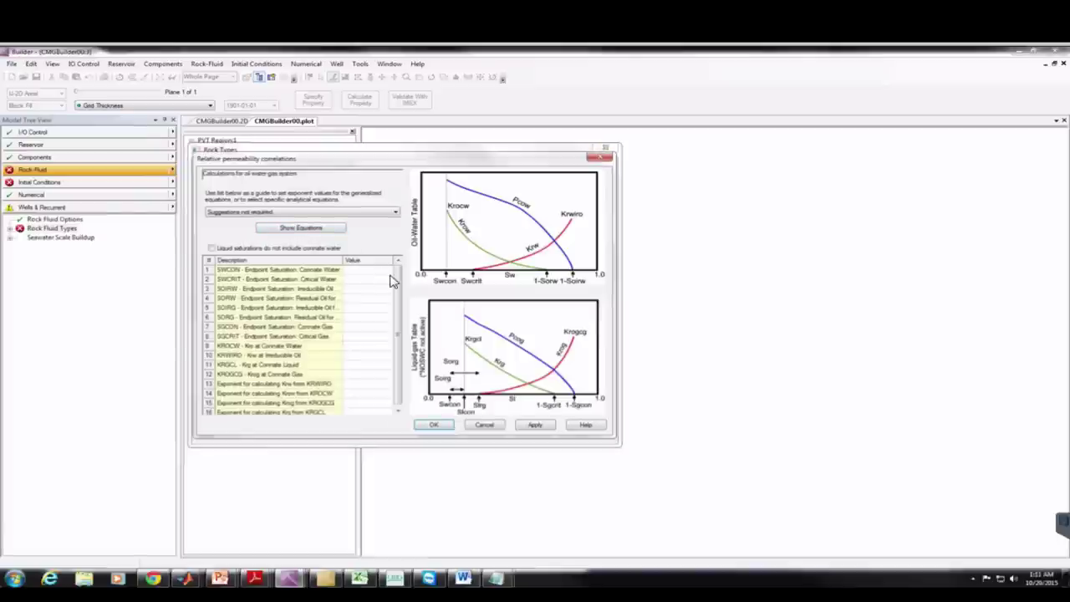
{"action": "scroll", "coordinate": [396, 285], "scroll_direction": "down", "scroll_amount": 1}
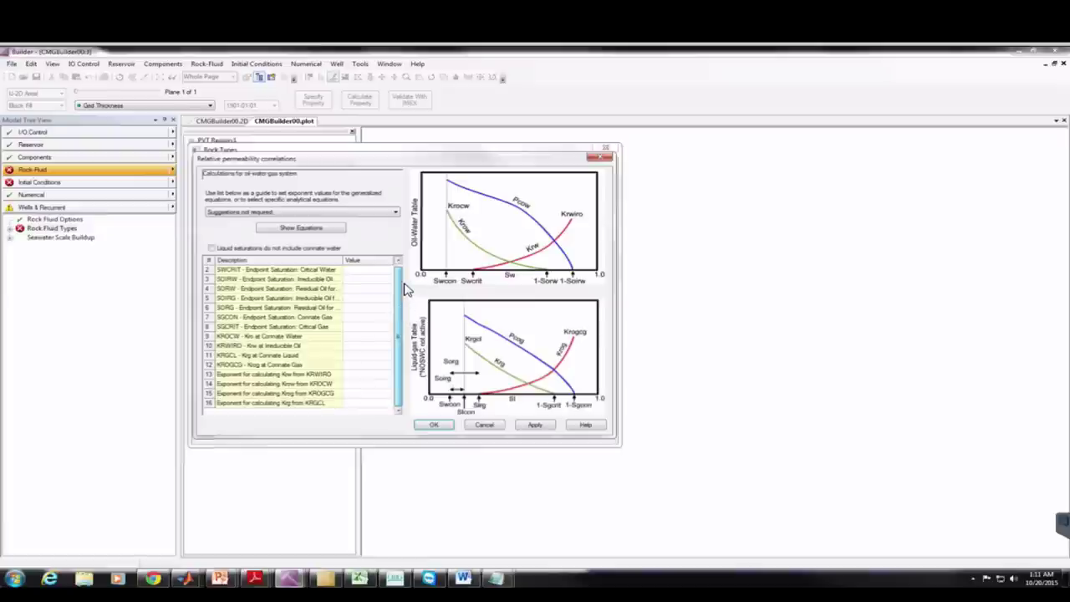
{"action": "scroll", "coordinate": [400, 284], "scroll_direction": "up", "scroll_amount": 1}
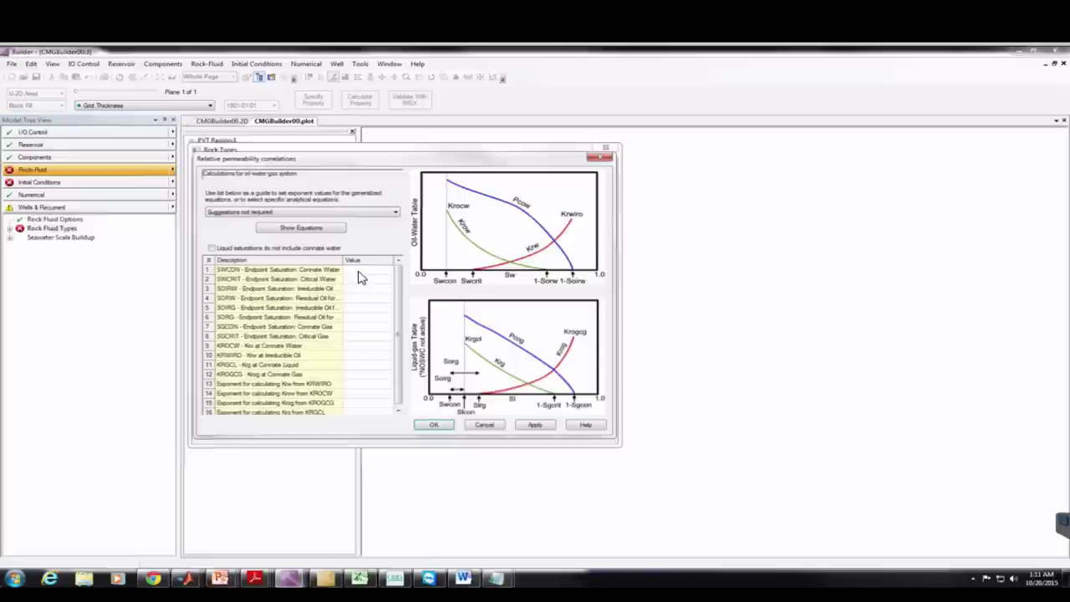
Set all eight endpoint saturations, from SWCON to SGCRIT, to 0 in the relative permeability correlations
{"action": "left_click", "coordinate": [366, 270]}
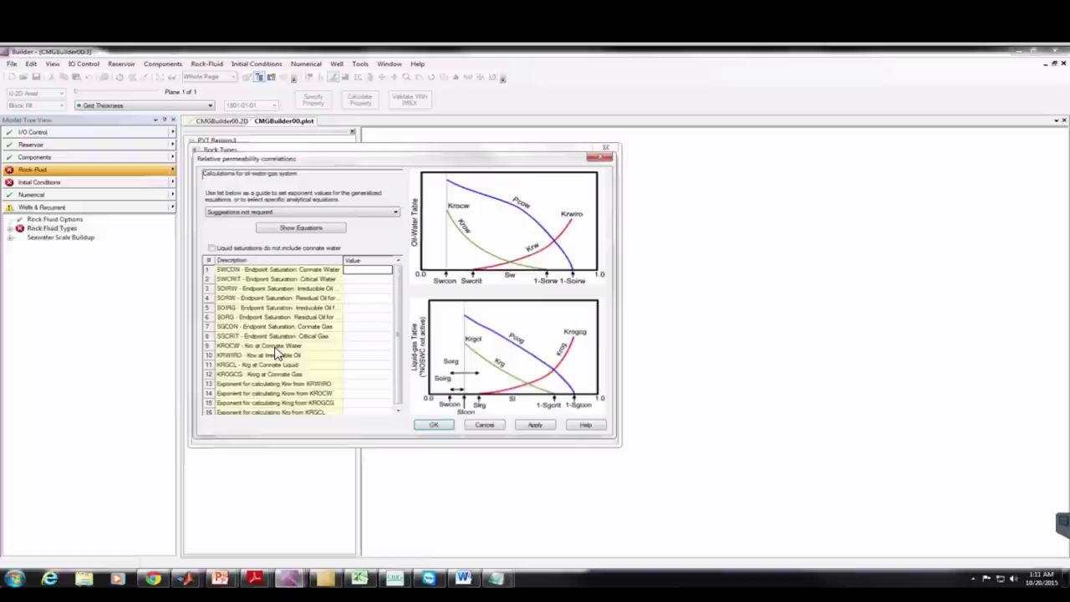
{"action": "left_click", "coordinate": [370, 272]}
{"action": "key", "text": "Down"}
{"action": "type", "text": "0"}
{"action": "key", "text": "Down"}
{"action": "type", "text": "0"}
{"action": "key", "text": "Down"}
{"action": "type", "text": "0"}
{"action": "key", "text": "Down"}
{"action": "type", "text": "0"}
{"action": "key", "text": "Down"}
{"action": "type", "text": "0"}
{"action": "key", "text": "Down"}
{"action": "type", "text": "0"}
{"action": "key", "text": "Down"}
{"action": "type", "text": "0"}
{"action": "key", "text": "Down"}
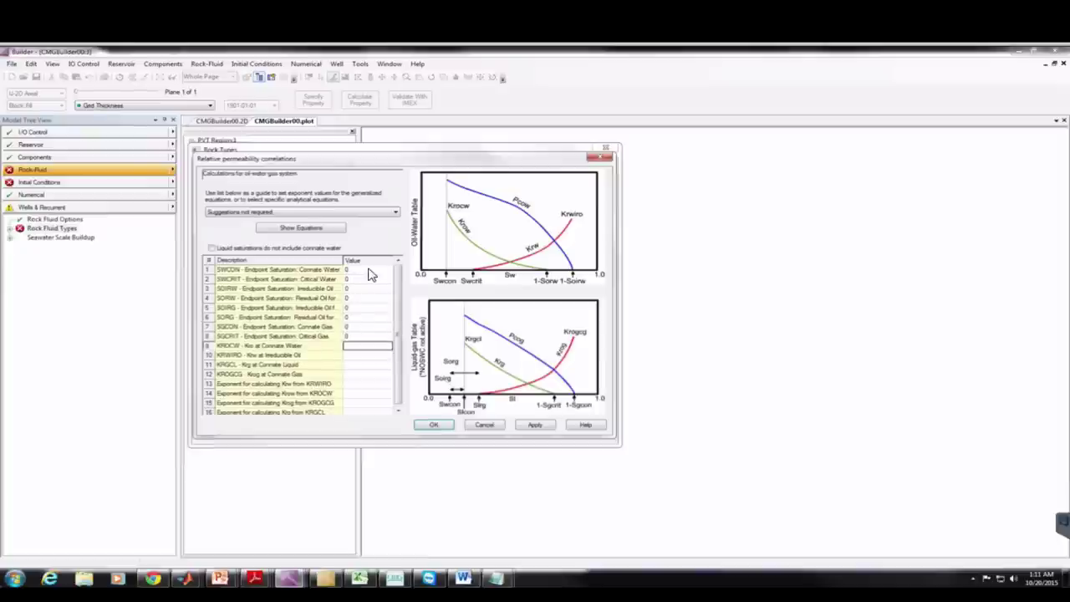
Set KROCW, KRWIRO, KRGCL, KROGCG and the four relative permeability exponents to 1
{"action": "type", "text": "1"}
{"action": "key", "text": "Down"}
{"action": "type", "text": "1"}
{"action": "key", "text": "Down"}
{"action": "type", "text": "1"}
{"action": "key", "text": "Down"}
{"action": "type", "text": "1"}
{"action": "key", "text": "Down"}
{"action": "key", "text": "1"}
{"action": "key", "text": "Down"}
{"action": "type", "text": "1"}
{"action": "key", "text": "Down"}
{"action": "type", "text": "1"}
{"action": "key", "text": "Down"}
{"action": "type", "text": "1"}
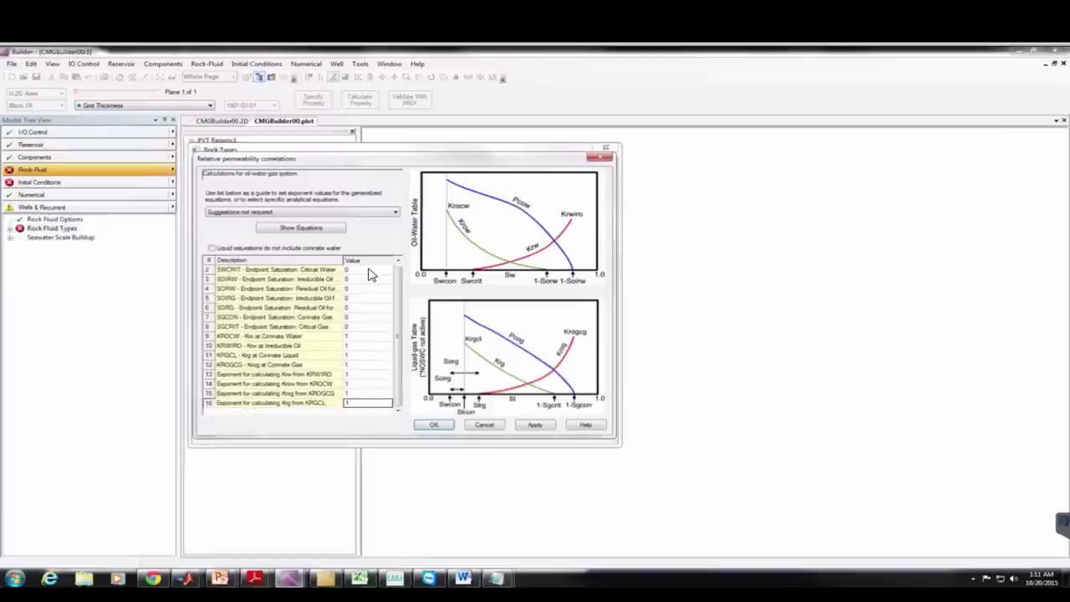
Apply and accept the relative permeability correlations and the rock type definition
{"action": "left_click", "coordinate": [538, 427]}
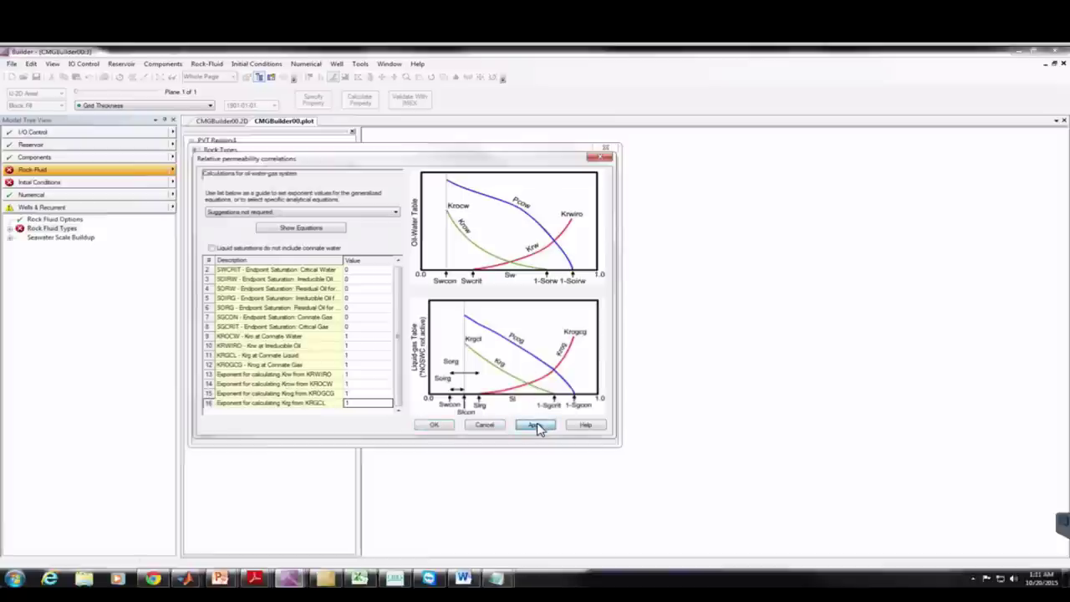
{"action": "left_click", "coordinate": [432, 429]}
{"action": "left_click", "coordinate": [537, 432]}
{"action": "left_click", "coordinate": [438, 432]}
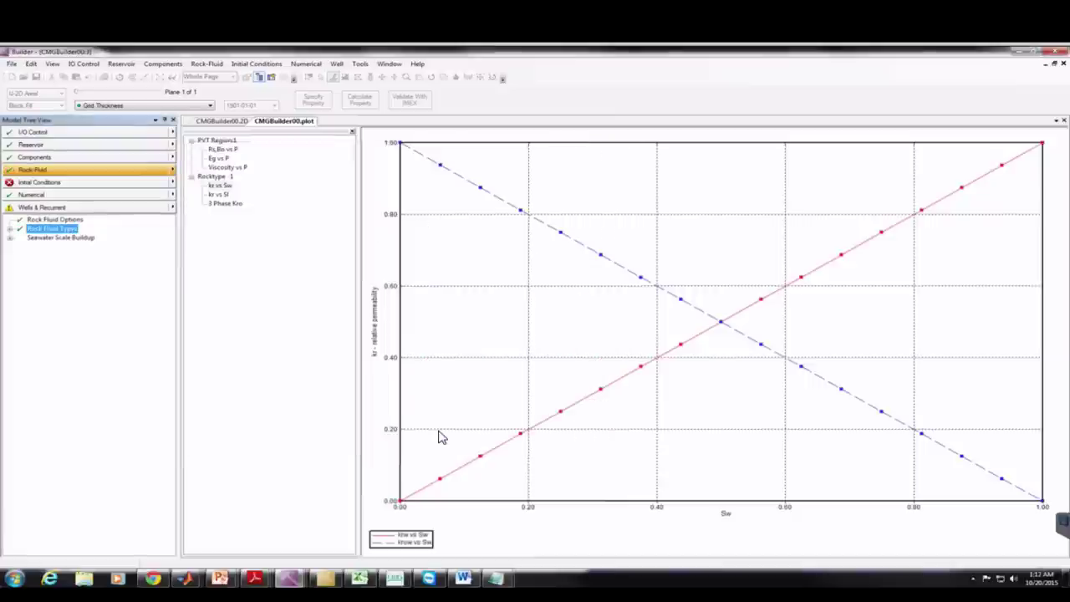
Set the advanced initial conditions to user-specified pressure and saturations for each grid block (USER_INPUT) and accept them
{"action": "left_click", "coordinate": [44, 183]}
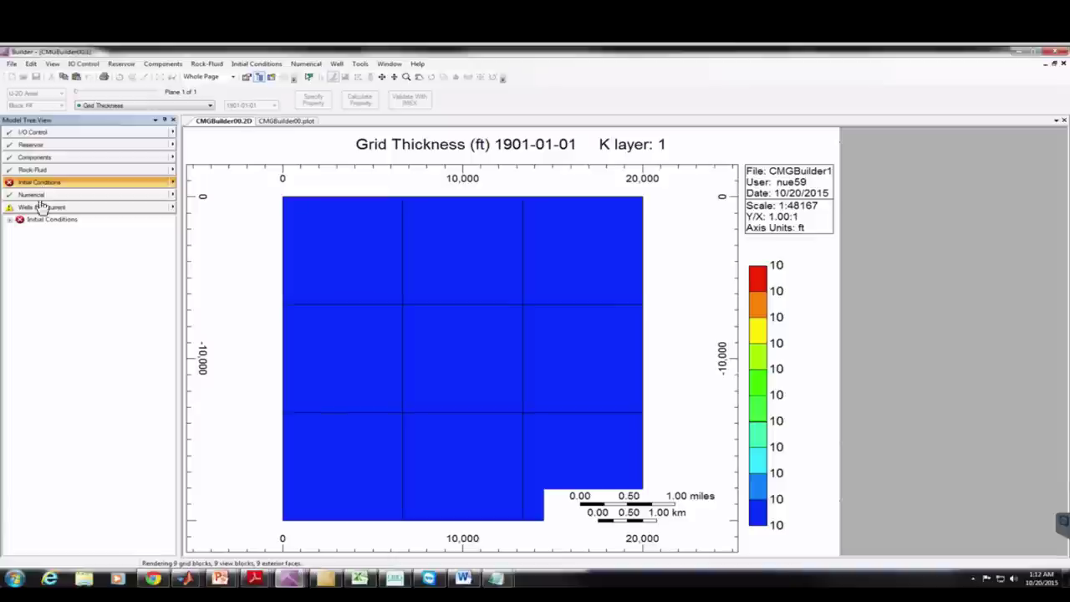
{"action": "left_click", "coordinate": [55, 220]}
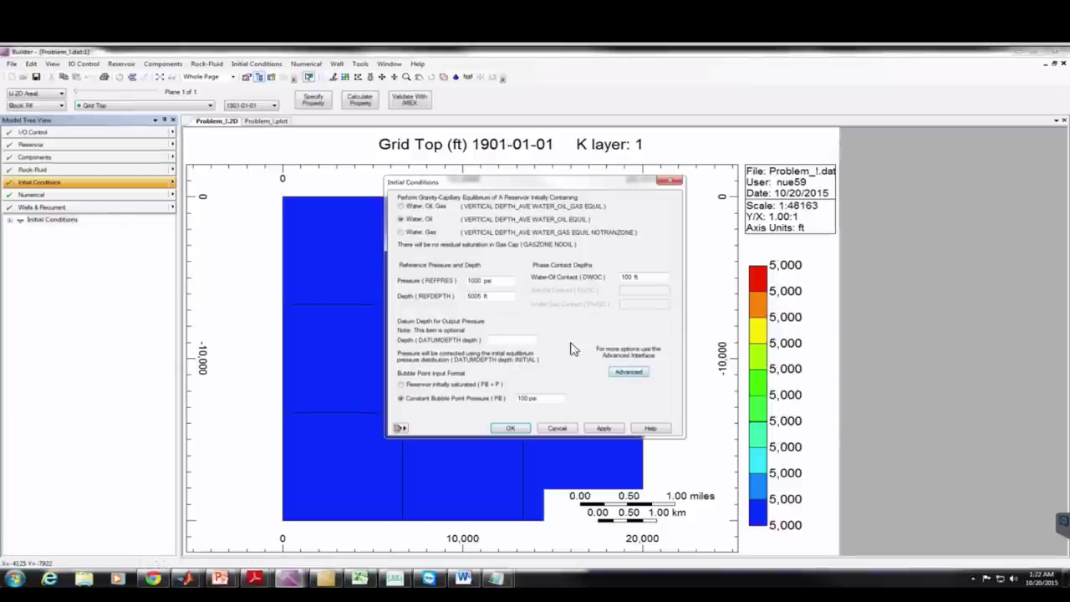
{"action": "left_click", "coordinate": [628, 371]}
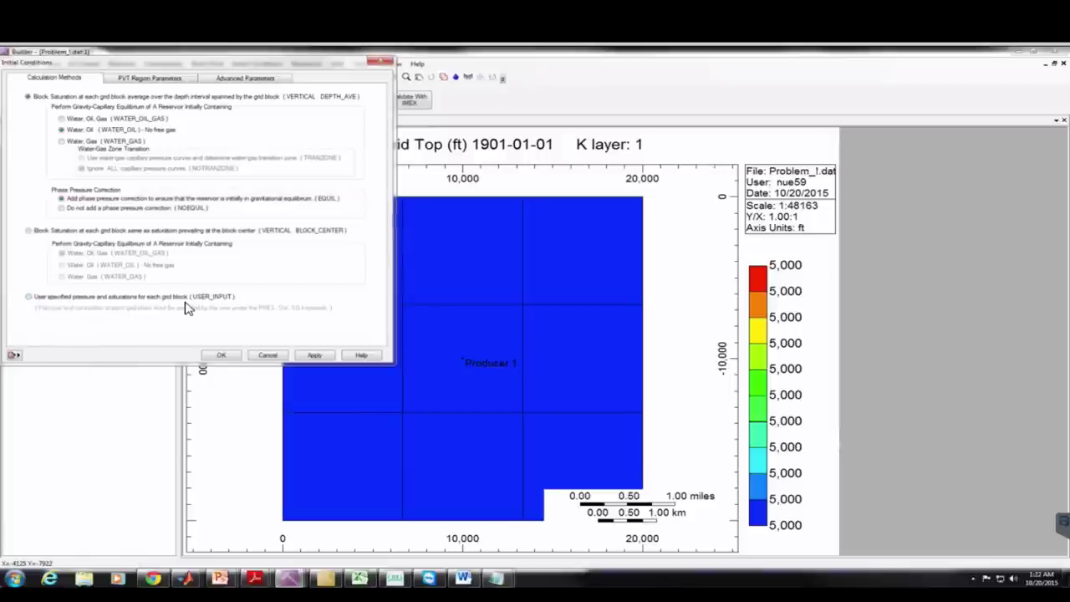
{"action": "left_click", "coordinate": [29, 297]}
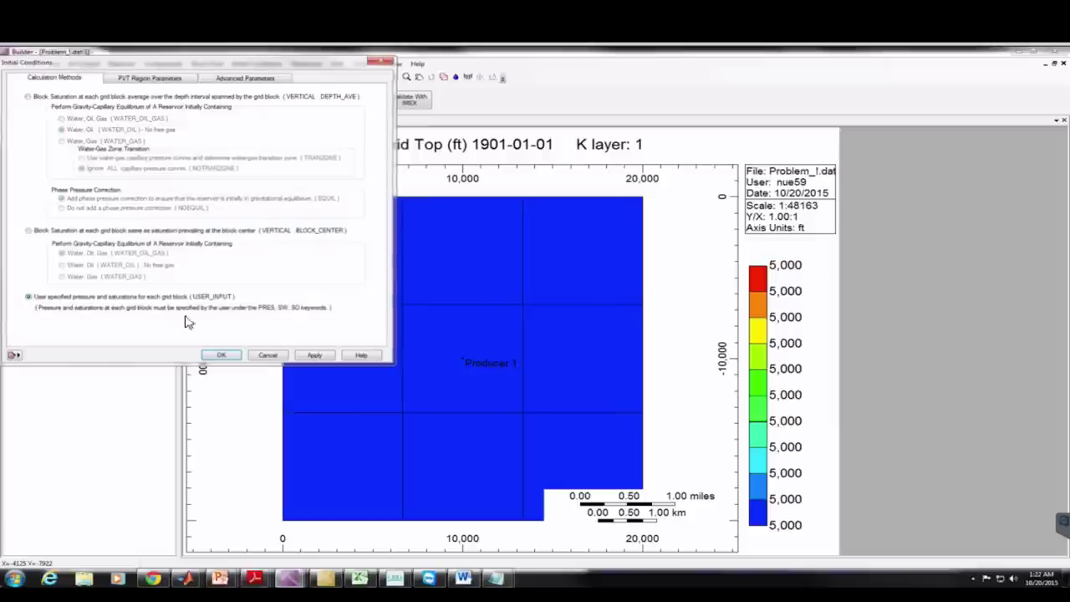
{"action": "left_click", "coordinate": [315, 356]}
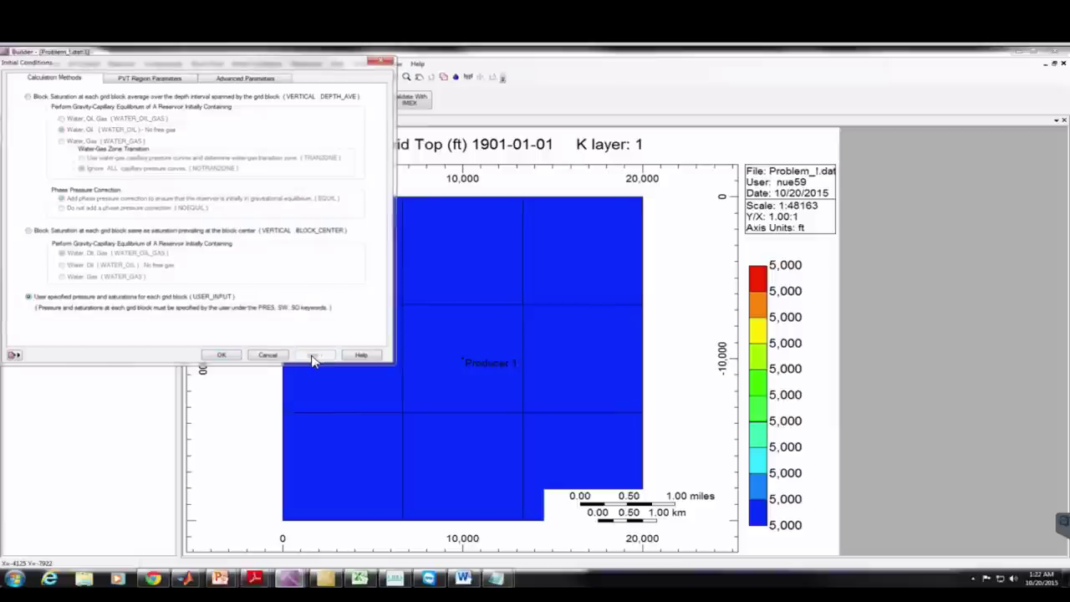
{"action": "left_click", "coordinate": [222, 355]}
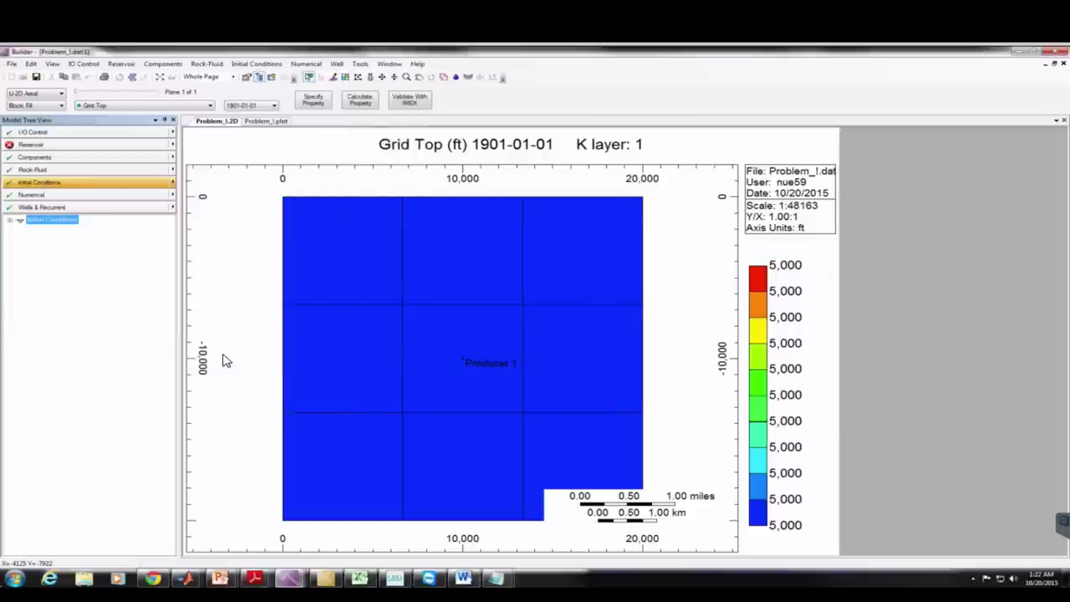
Set the Pressure array property of the whole grid to 1000 psi
{"action": "left_click", "coordinate": [39, 147]}
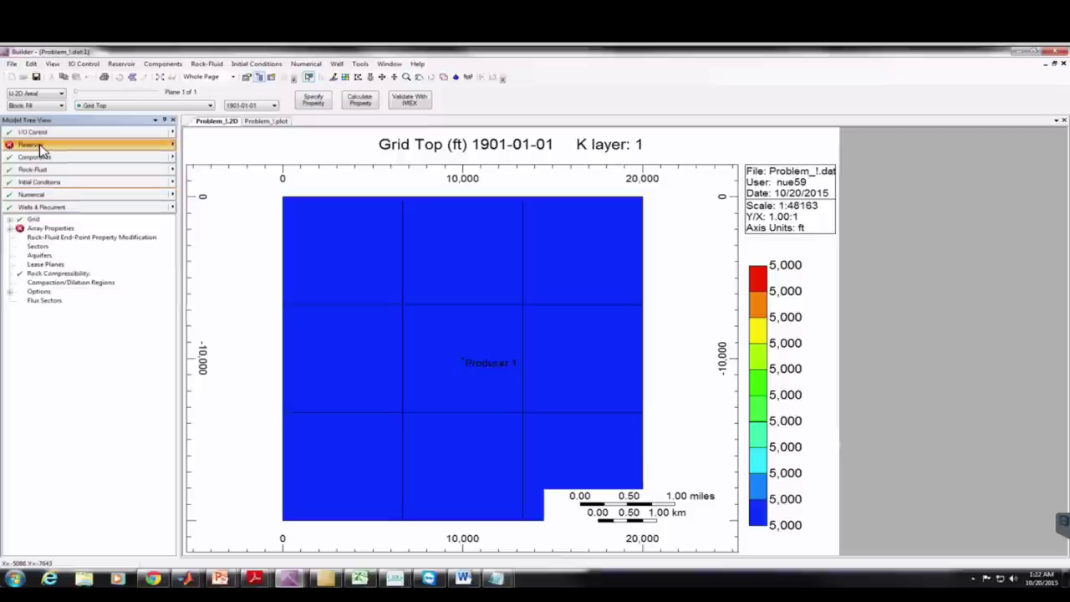
{"action": "double_click", "coordinate": [52, 230]}
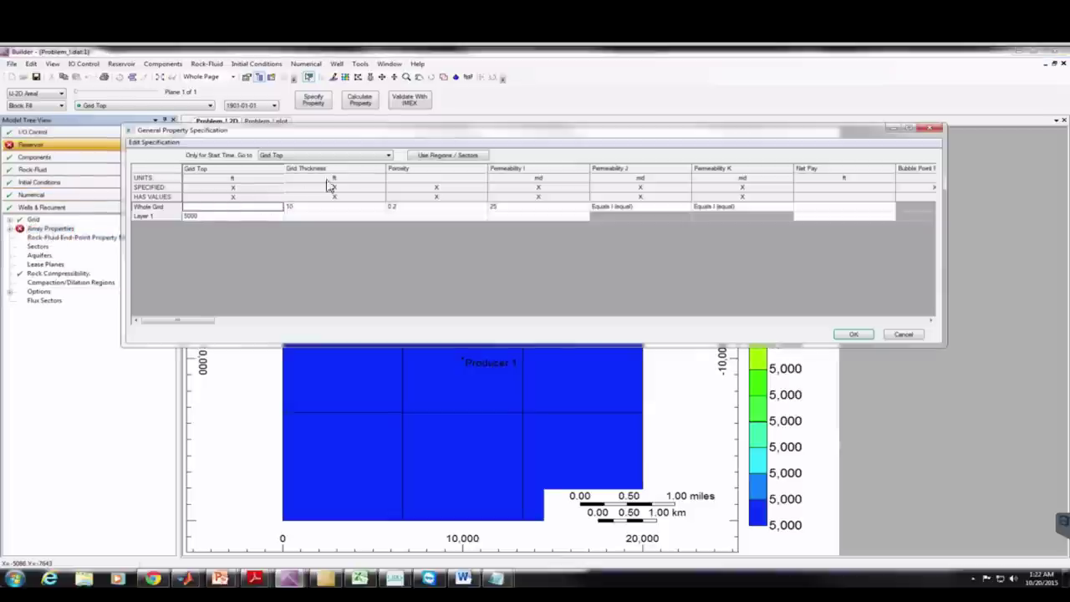
{"action": "left_click", "coordinate": [326, 158]}
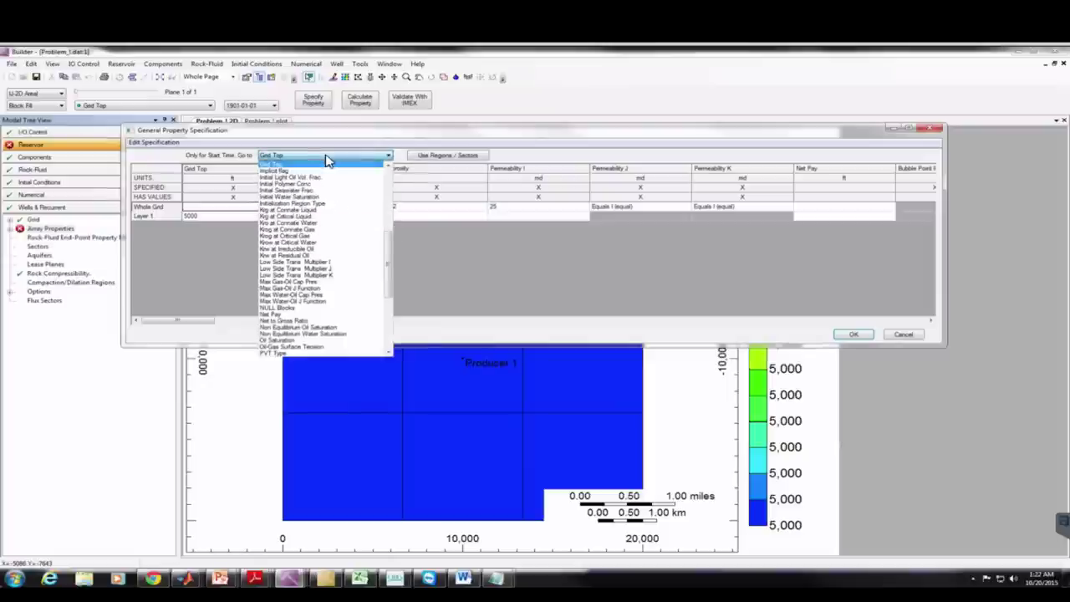
{"action": "scroll", "coordinate": [346, 186], "scroll_direction": "down", "scroll_amount": 3}
{"action": "left_click_drag", "start_coordinate": [387, 261], "coordinate": [390, 295]}
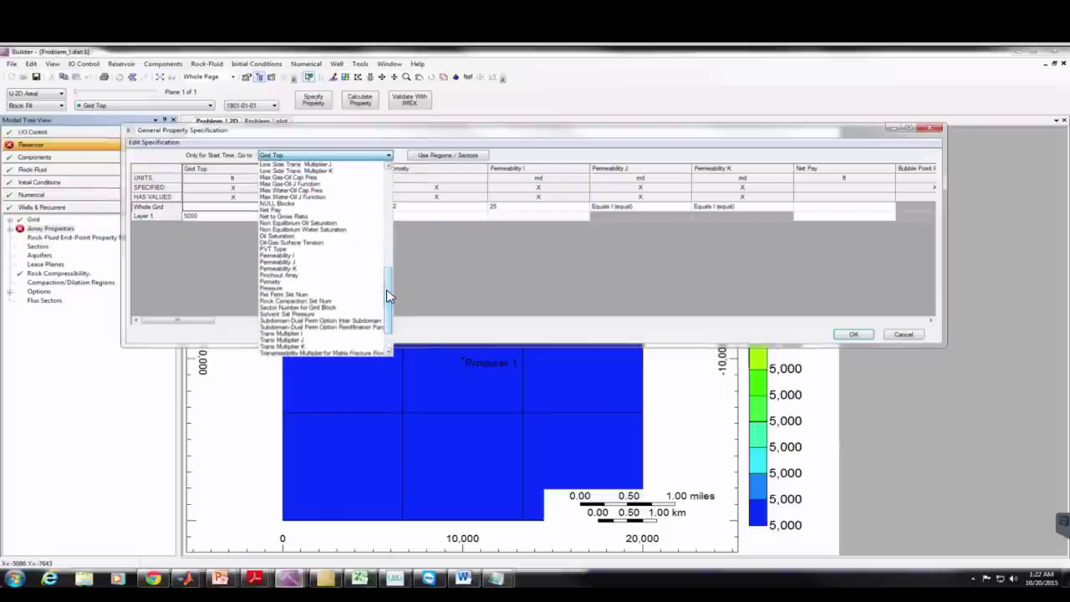
{"action": "left_click", "coordinate": [278, 289]}
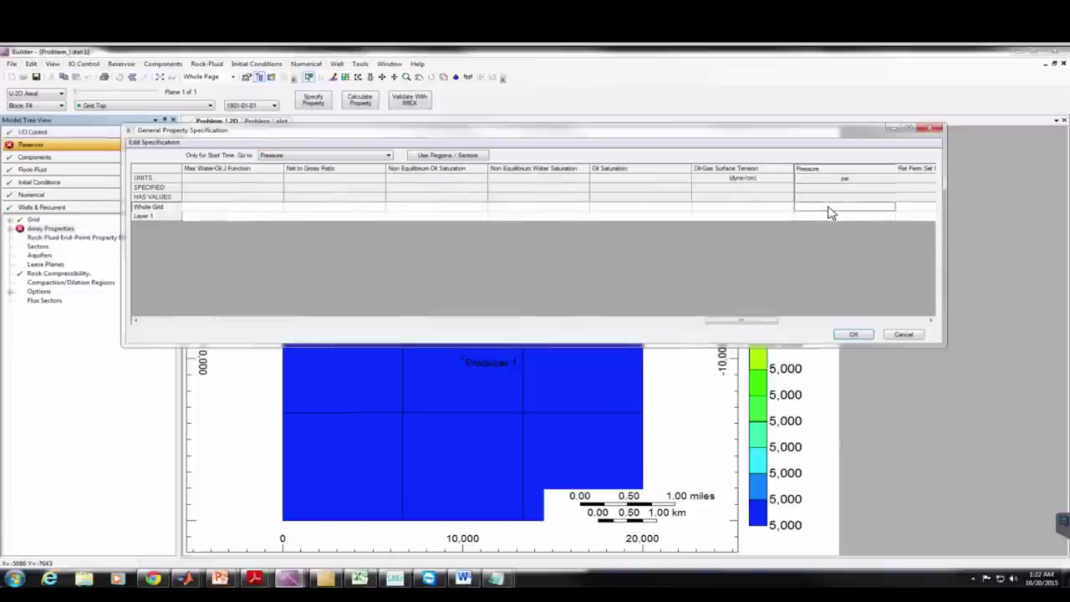
Set the whole-grid Oil Saturation to 0, then accept the array properties and calculate the block values
{"action": "left_click", "coordinate": [355, 155]}
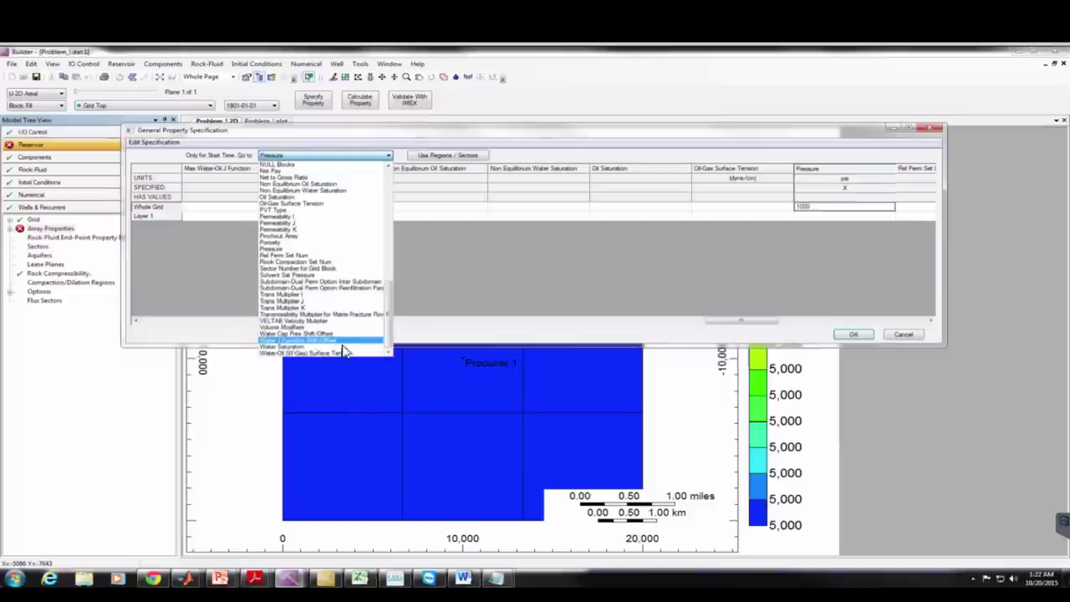
{"action": "left_click", "coordinate": [292, 198]}
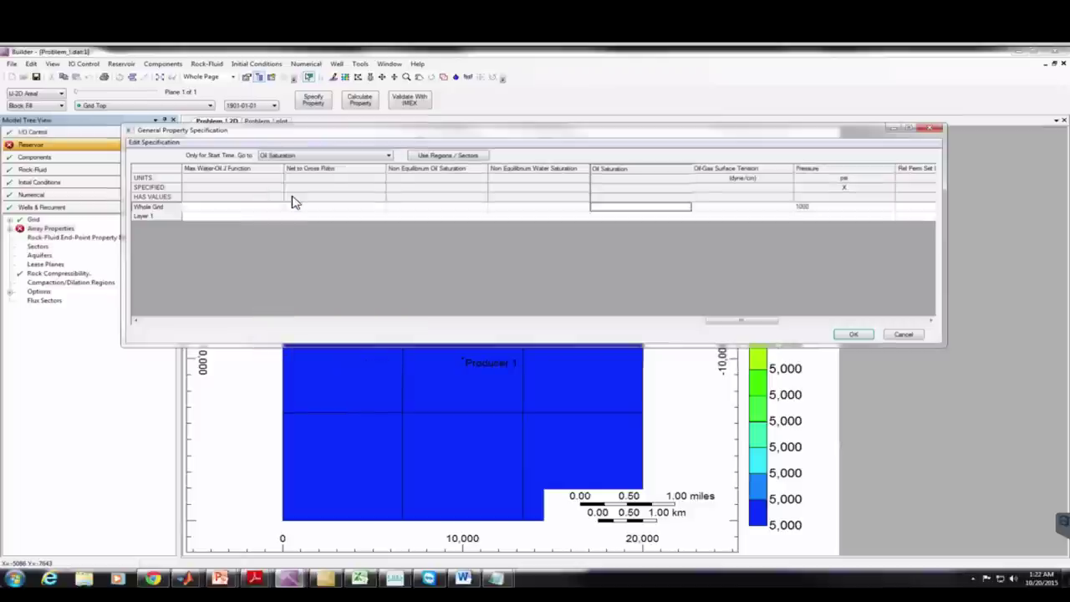
{"action": "left_click", "coordinate": [656, 209]}
{"action": "type", "text": "0"}
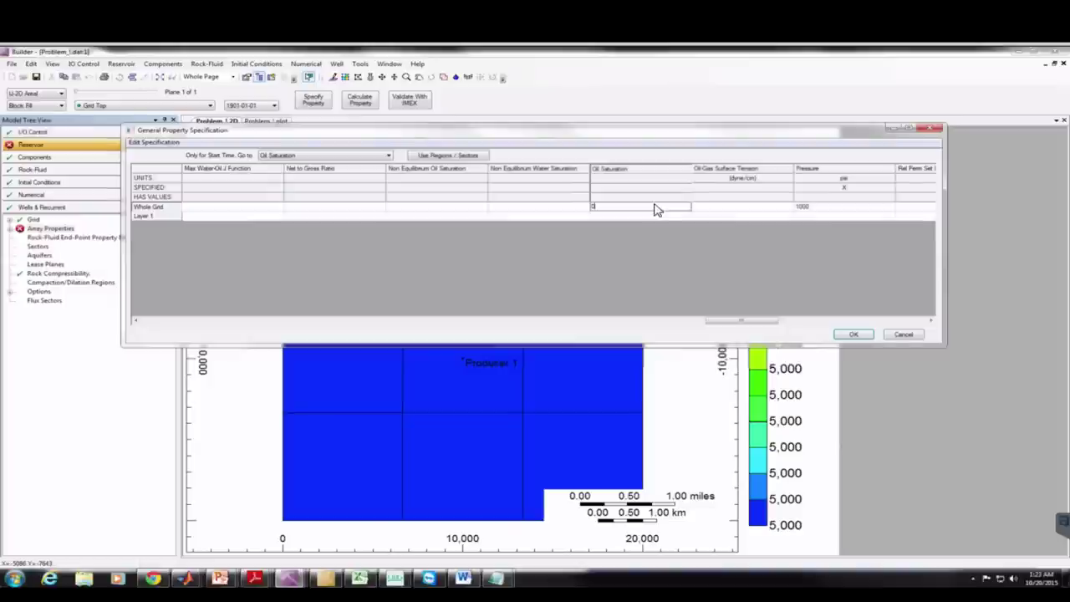
{"action": "left_click", "coordinate": [852, 334]}
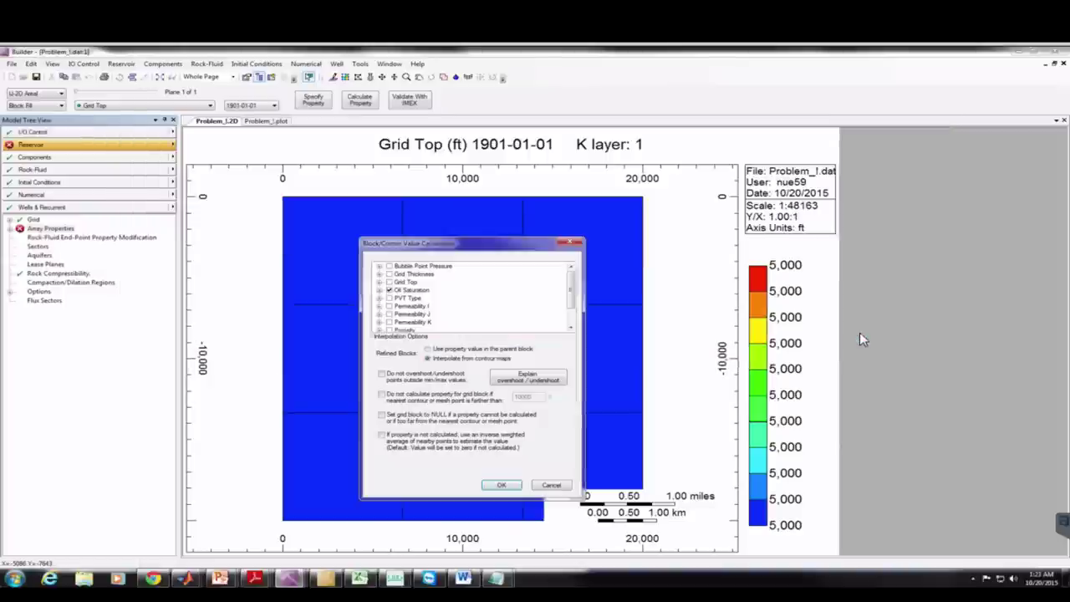
{"action": "left_click", "coordinate": [498, 491]}
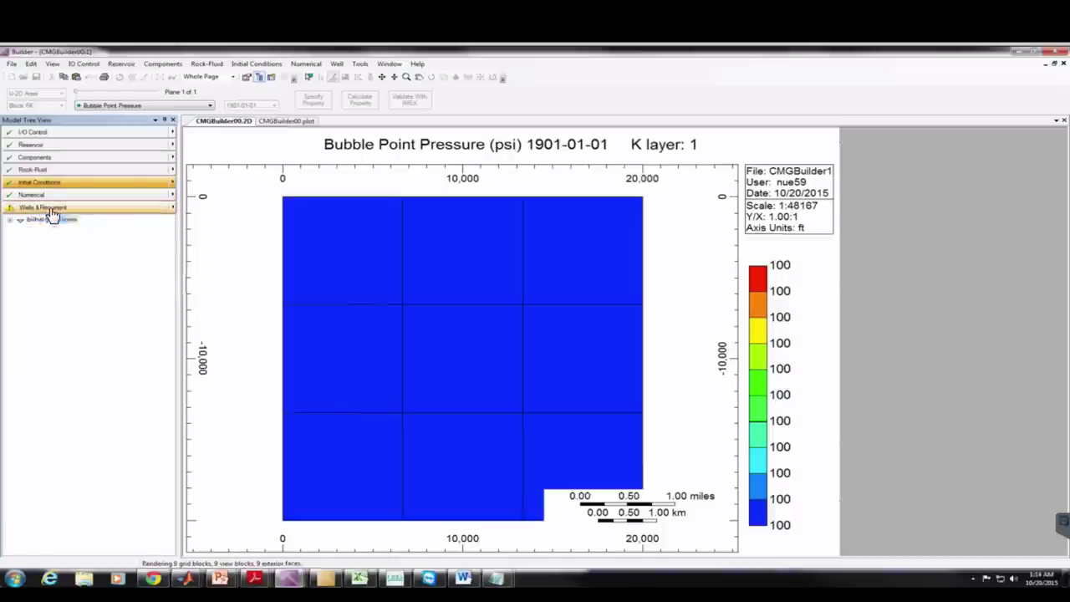
Create a new well named Producer 1 and set its type to PRODUCER
{"action": "left_click", "coordinate": [50, 209]}
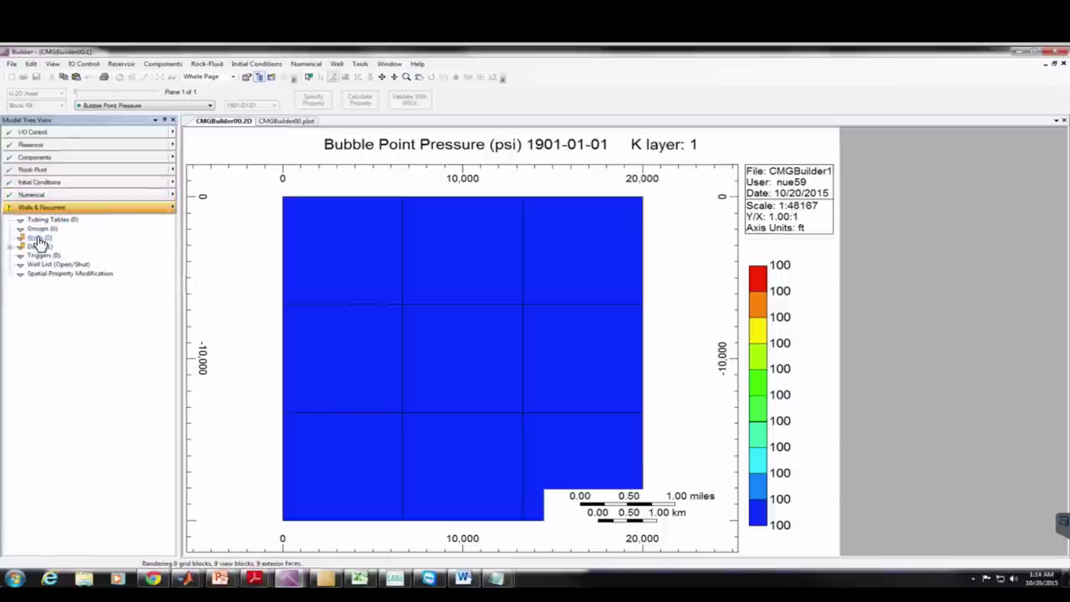
{"action": "right_click", "coordinate": [39, 240]}
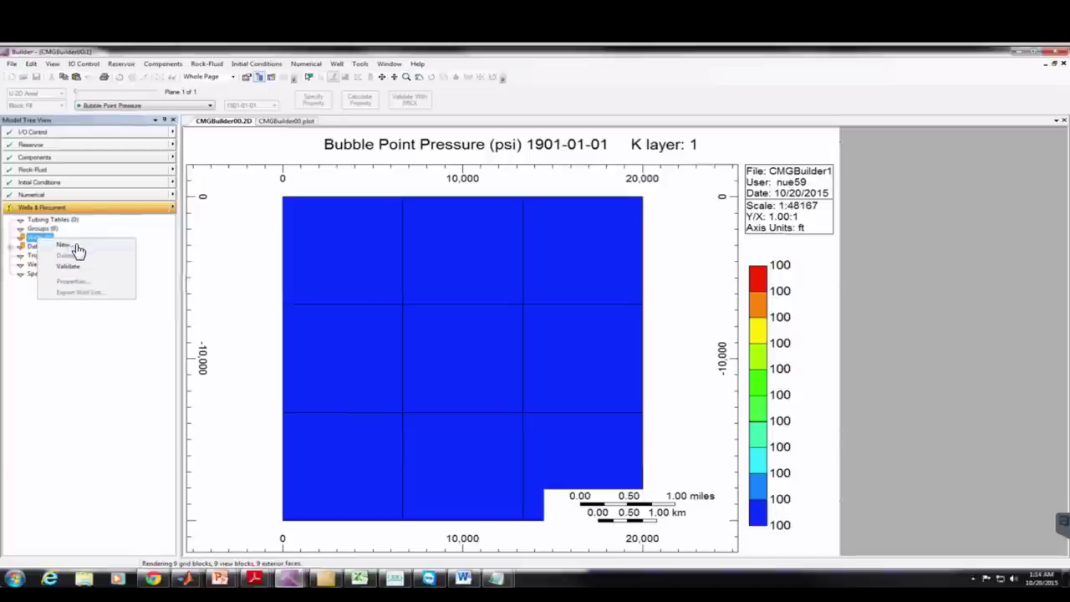
{"action": "left_click", "coordinate": [76, 250]}
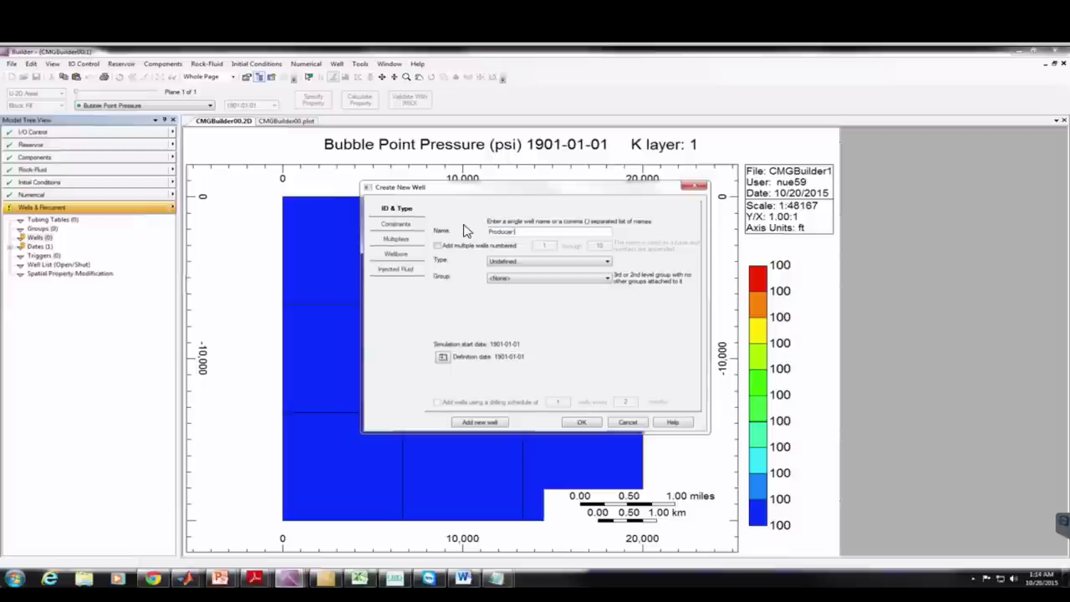
{"action": "left_click", "coordinate": [535, 262]}
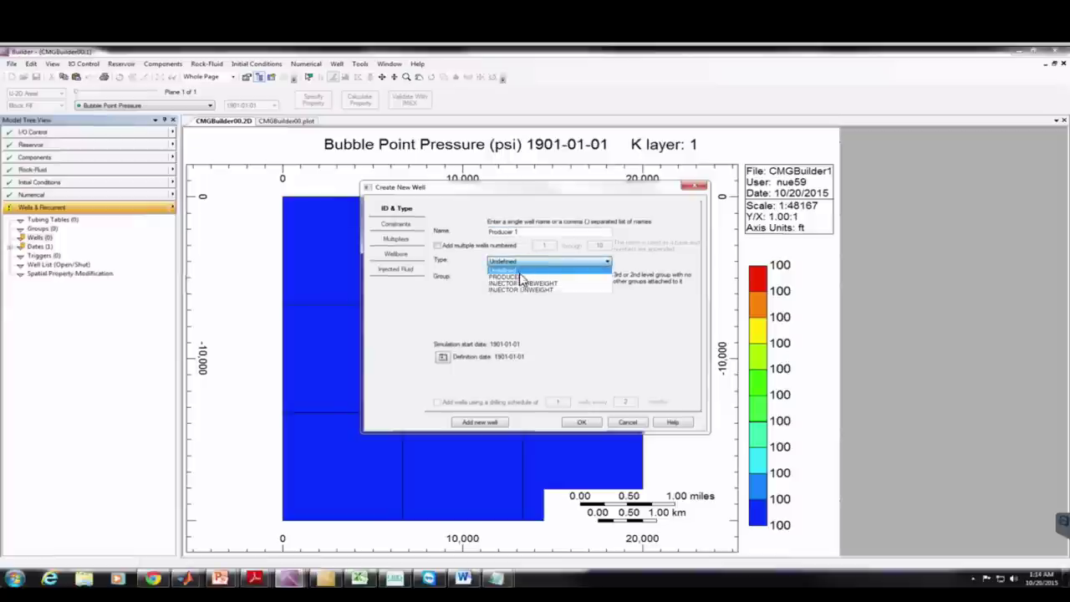
{"action": "left_click", "coordinate": [523, 279]}
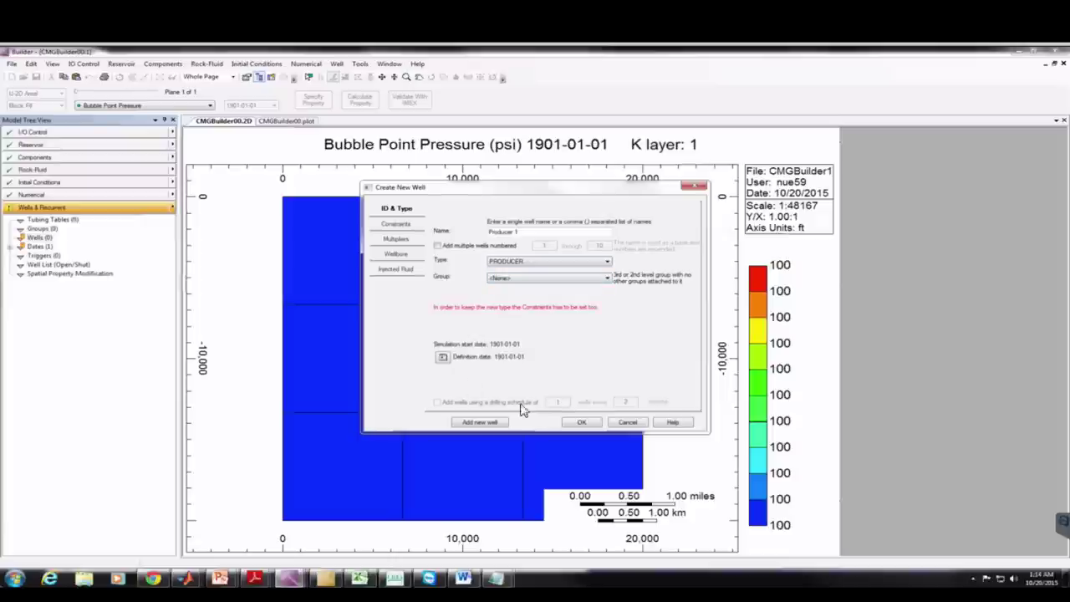
Enable the constraint definition for the new well and add an OPERATE constraint on STW surface water rate
{"action": "left_click", "coordinate": [397, 226]}
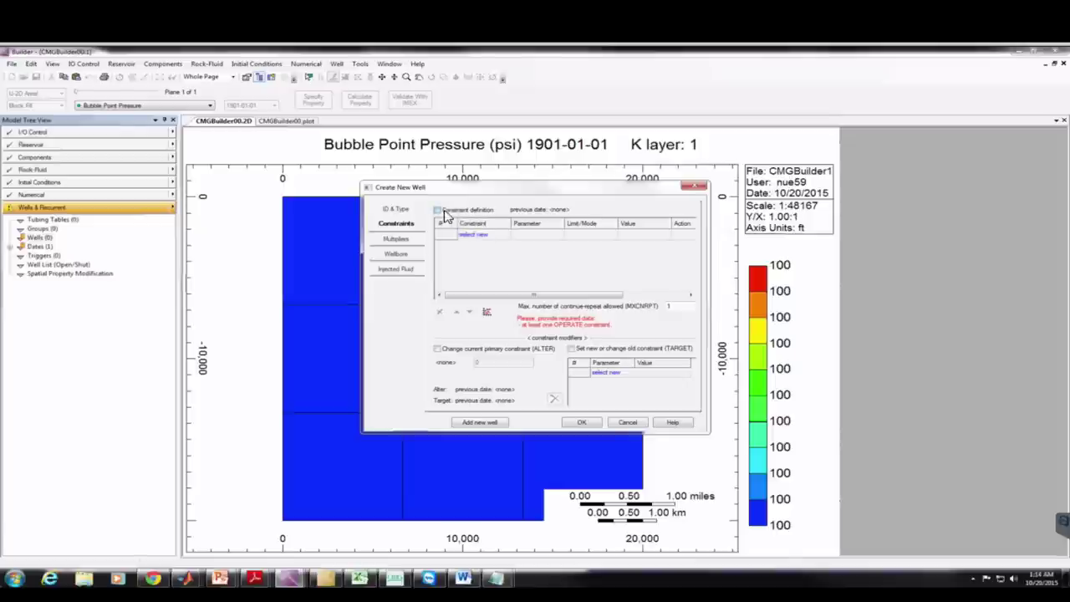
{"action": "left_click", "coordinate": [438, 211]}
{"action": "left_click", "coordinate": [505, 237]}
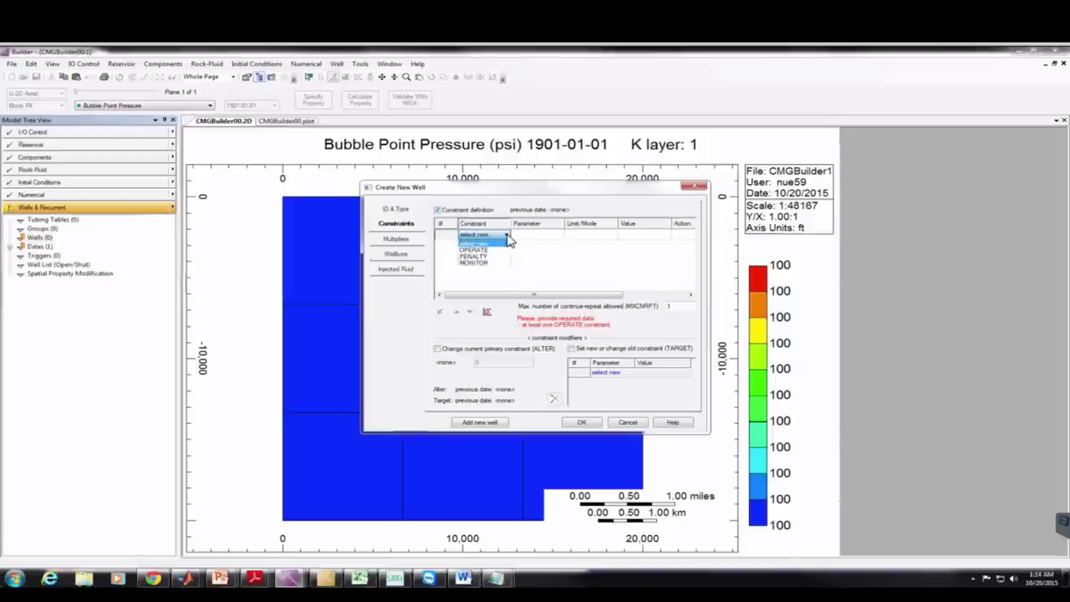
{"action": "left_click", "coordinate": [501, 258]}
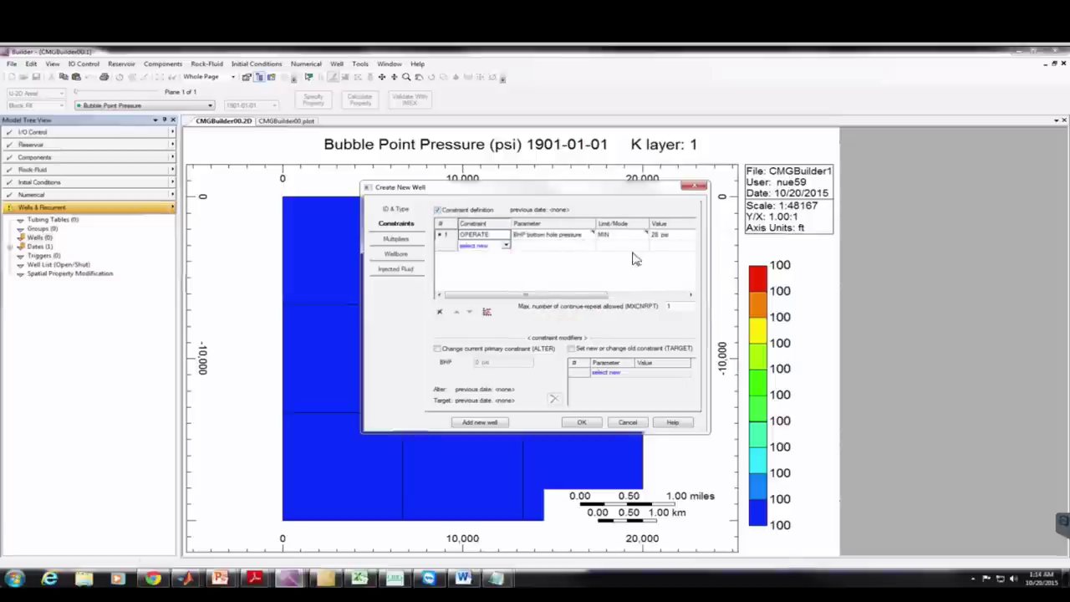
{"action": "left_click", "coordinate": [577, 238]}
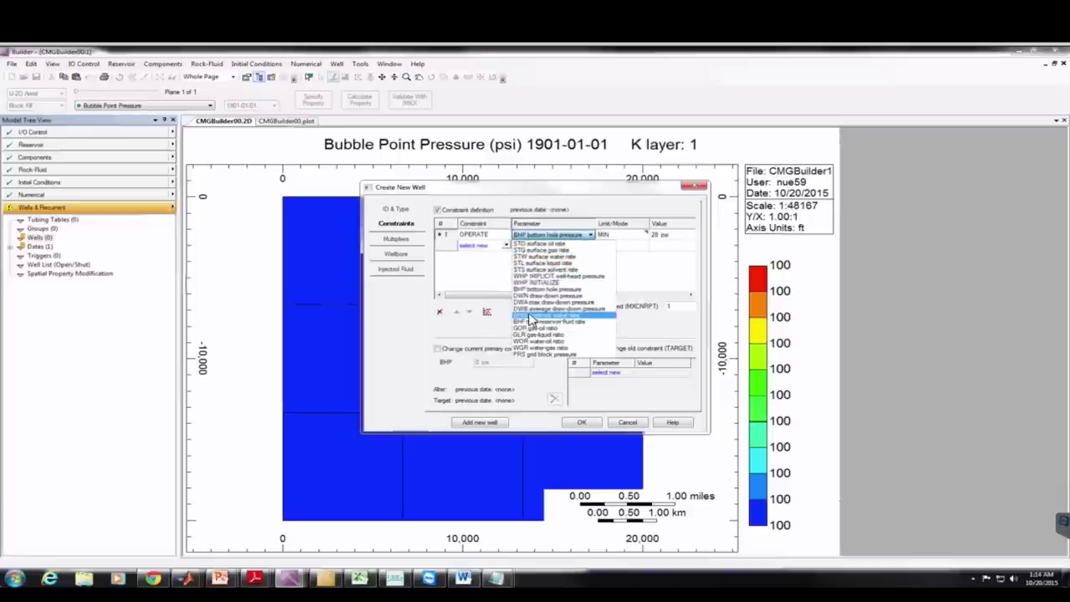
{"action": "left_click", "coordinate": [578, 256]}
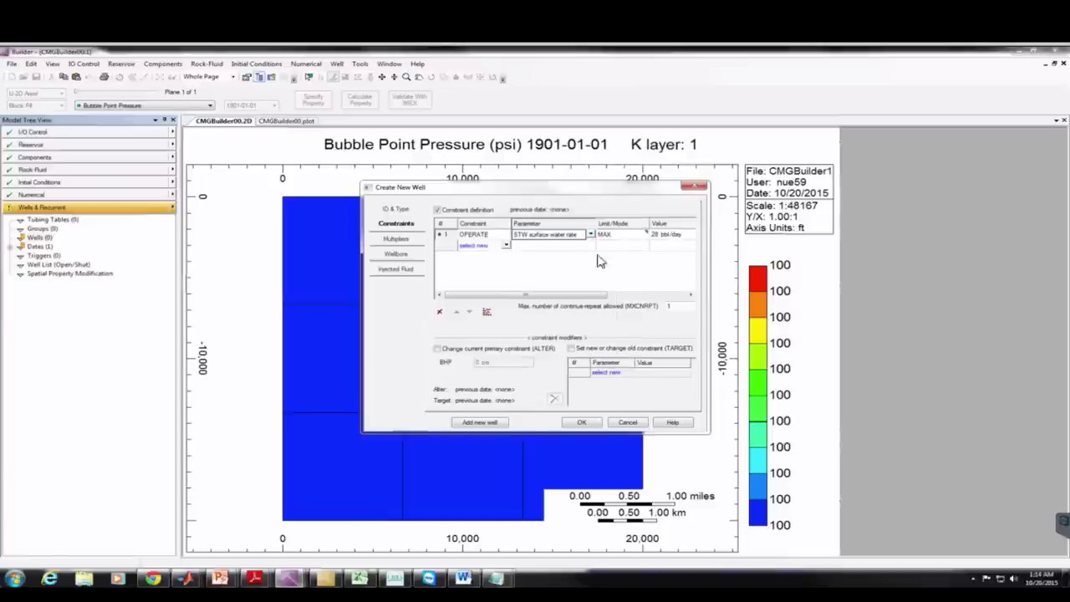
Set the maximum surface water rate of the OPERATE constraint to 178 bbl/day
{"action": "left_click", "coordinate": [657, 238]}
{"action": "key", "text": "Tab"}
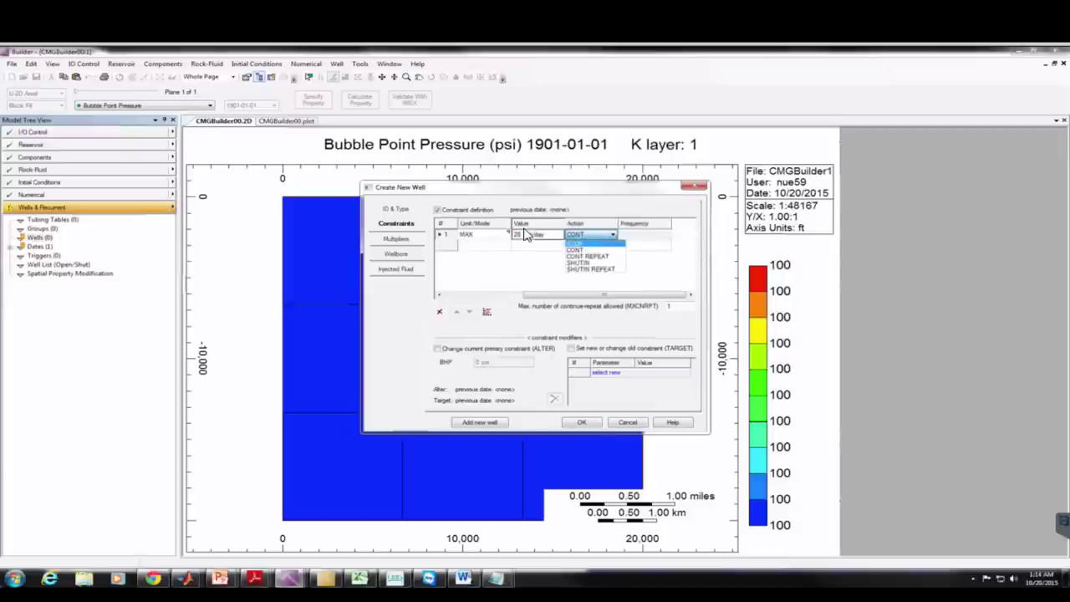
{"action": "left_click", "coordinate": [520, 237]}
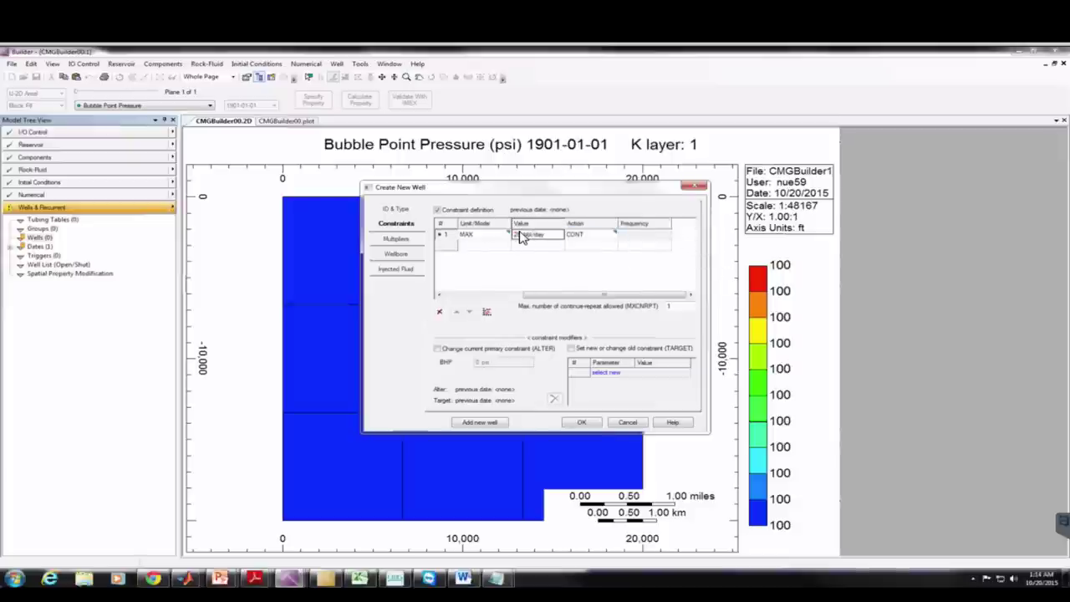
{"action": "type", "text": "2"}
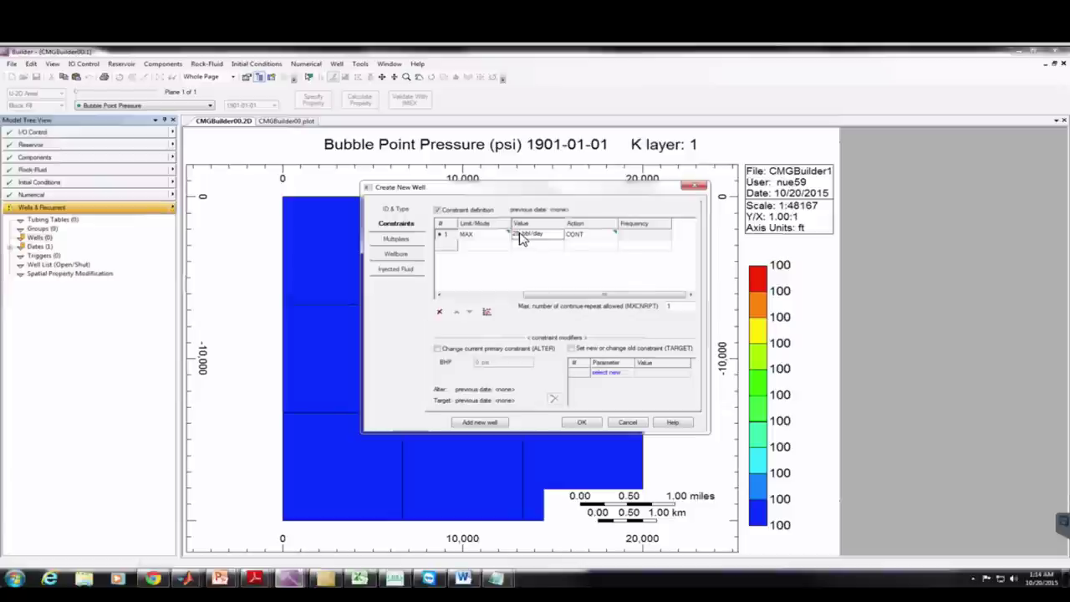
{"action": "type", "text": "08"}
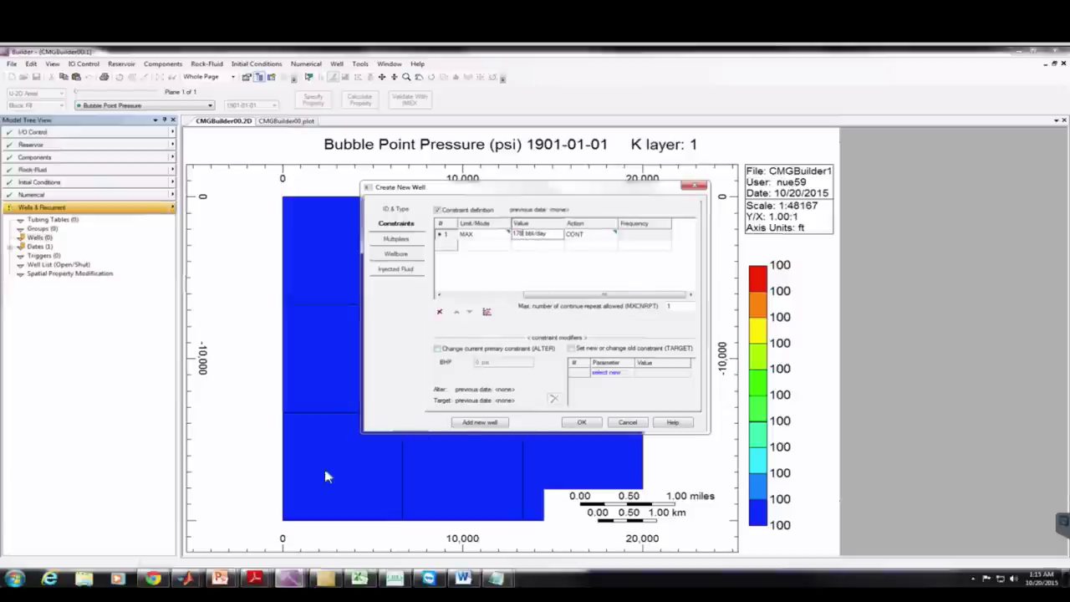
Switch to Chrome and search Google for "1000 cubic feet to reservoir barrels"
{"action": "left_click", "coordinate": [153, 581]}
{"action": "left_click", "coordinate": [615, 67]}
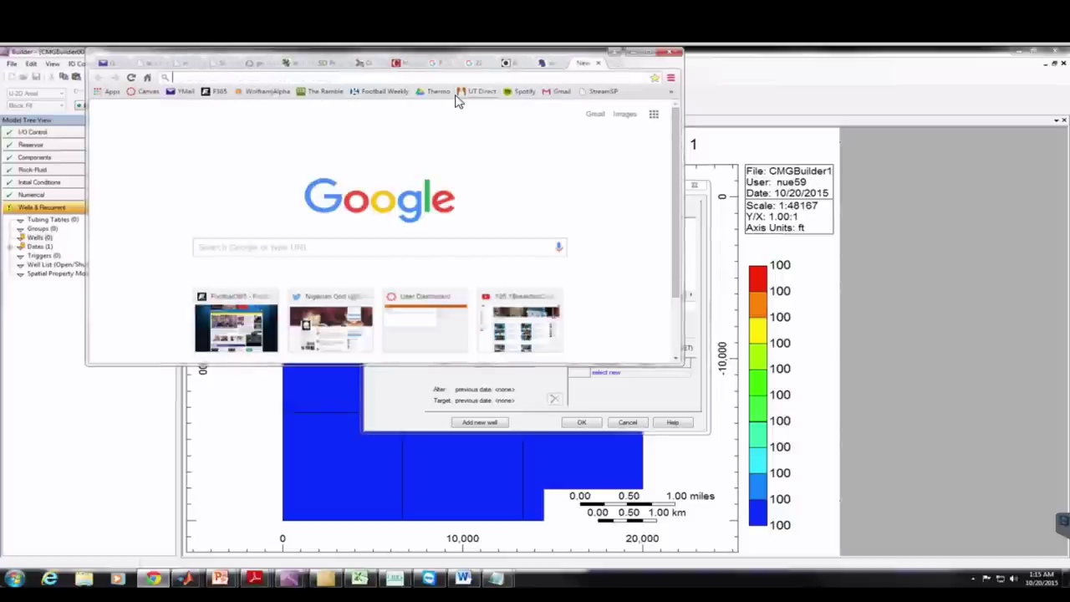
{"action": "type", "text": "1000"}
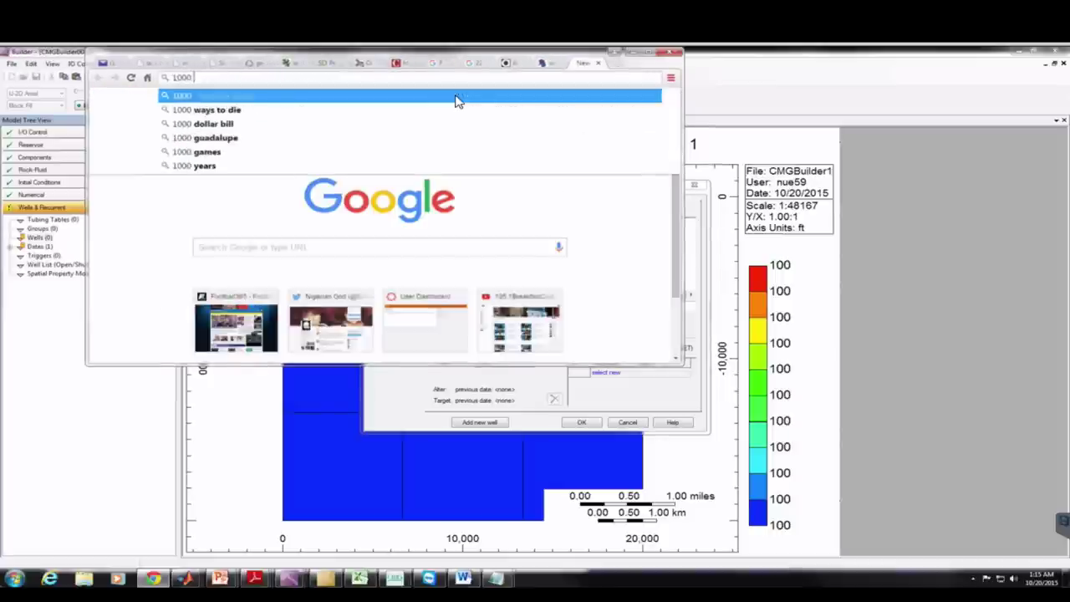
{"action": "type", "text": " cubic fe"}
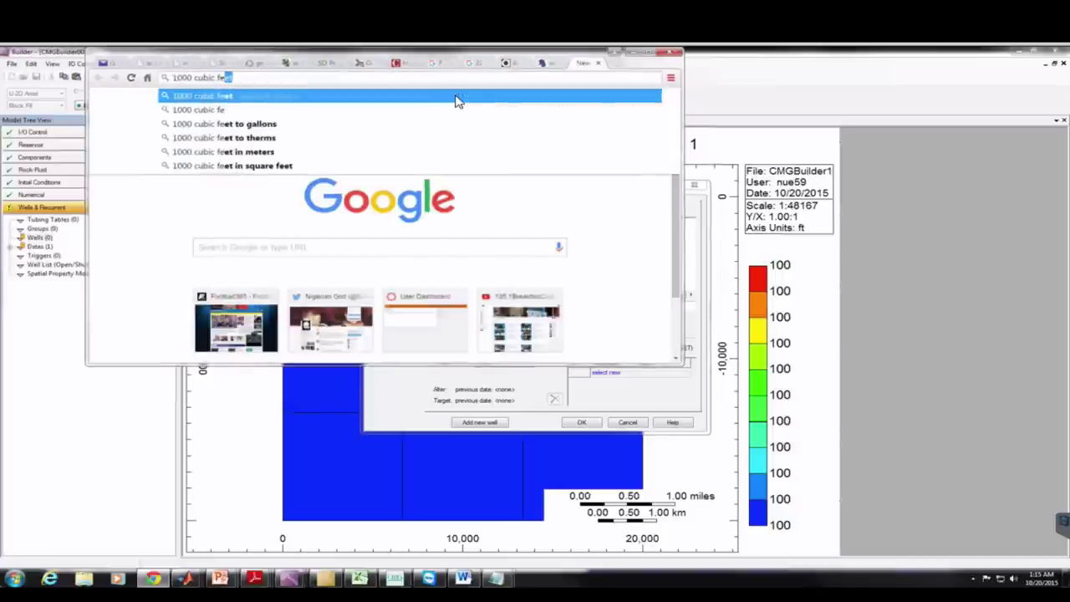
{"action": "type", "text": "et"}
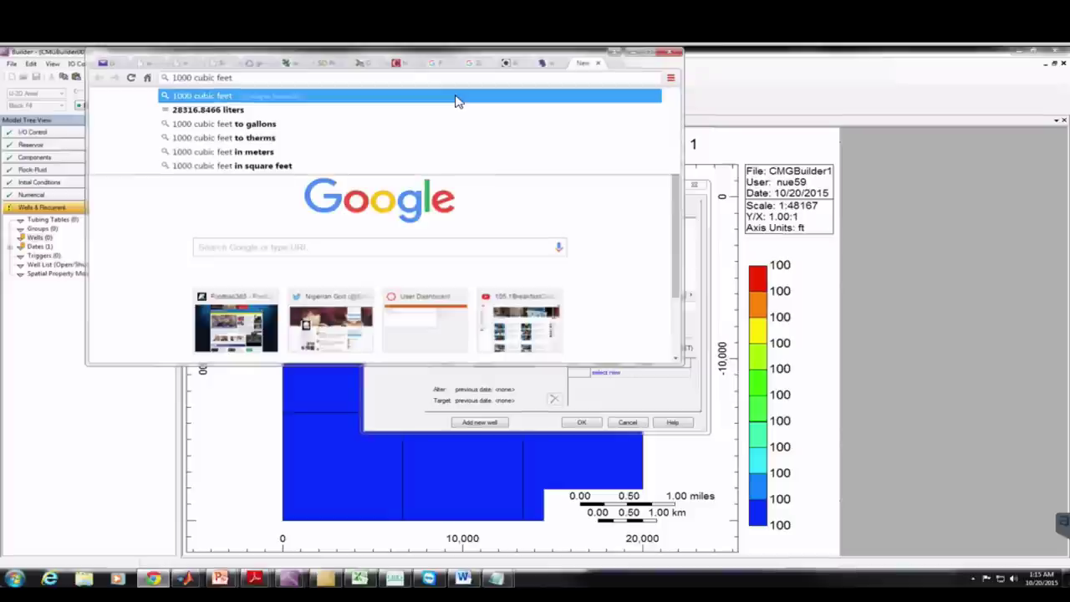
{"action": "type", "text": " to res"}
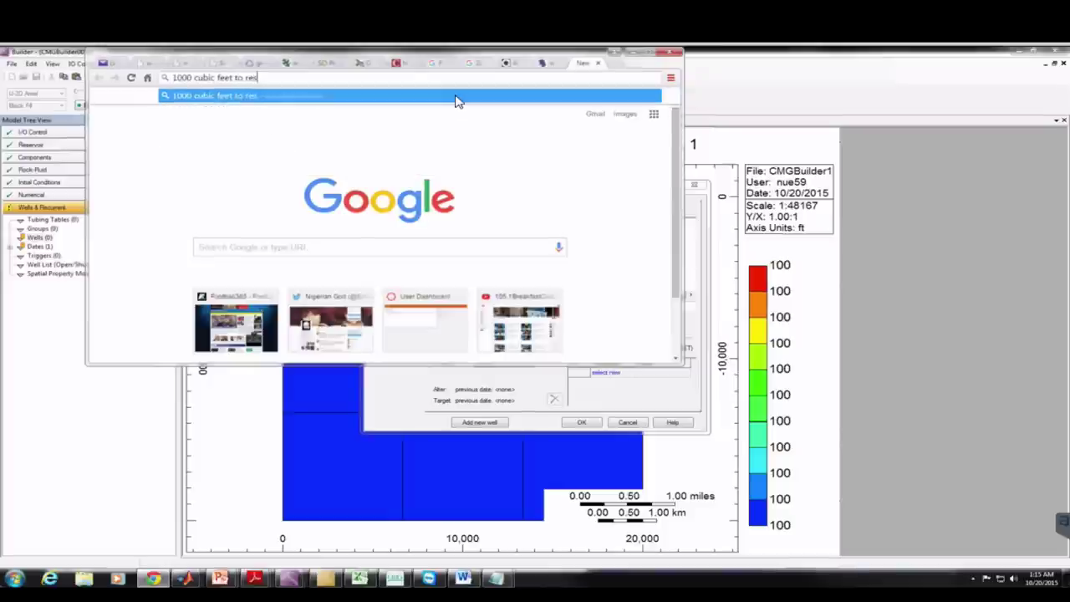
{"action": "type", "text": "ervoir ba"}
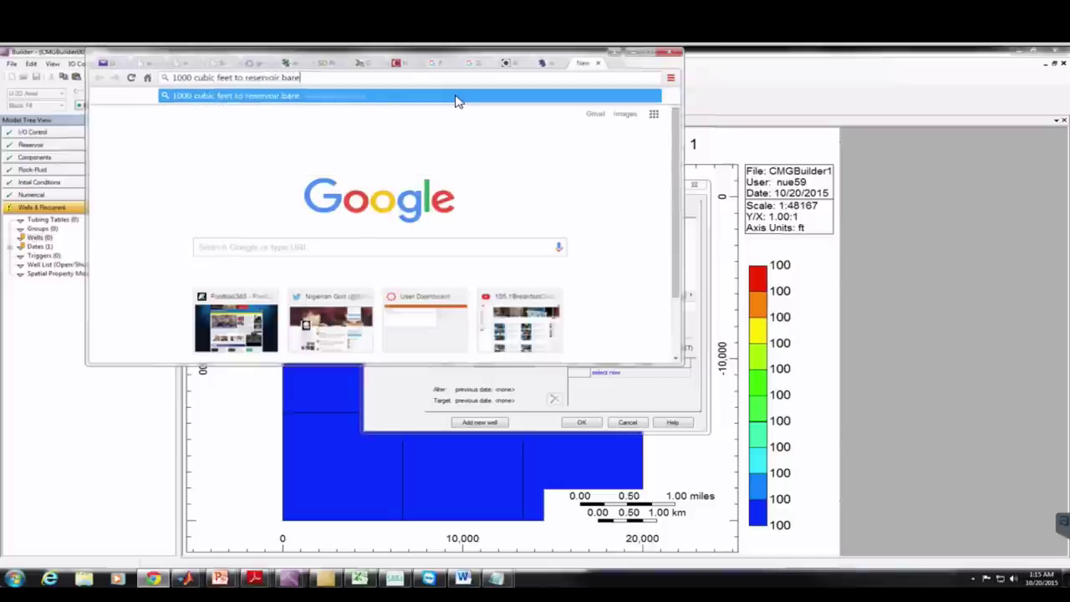
{"action": "type", "text": "rrels"}
{"action": "key", "text": "Return"}
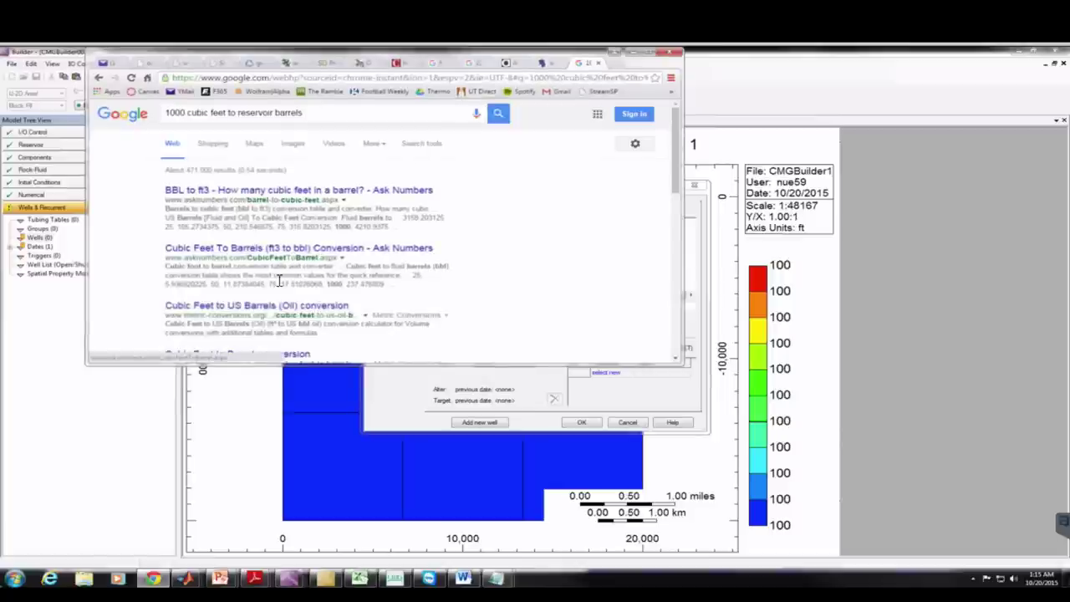
Open the Cubic Feet to US Barrels (Oil) converter from the search results and convert 1000 cubic feet
{"action": "scroll", "coordinate": [275, 284], "scroll_direction": "down", "scroll_amount": 1}
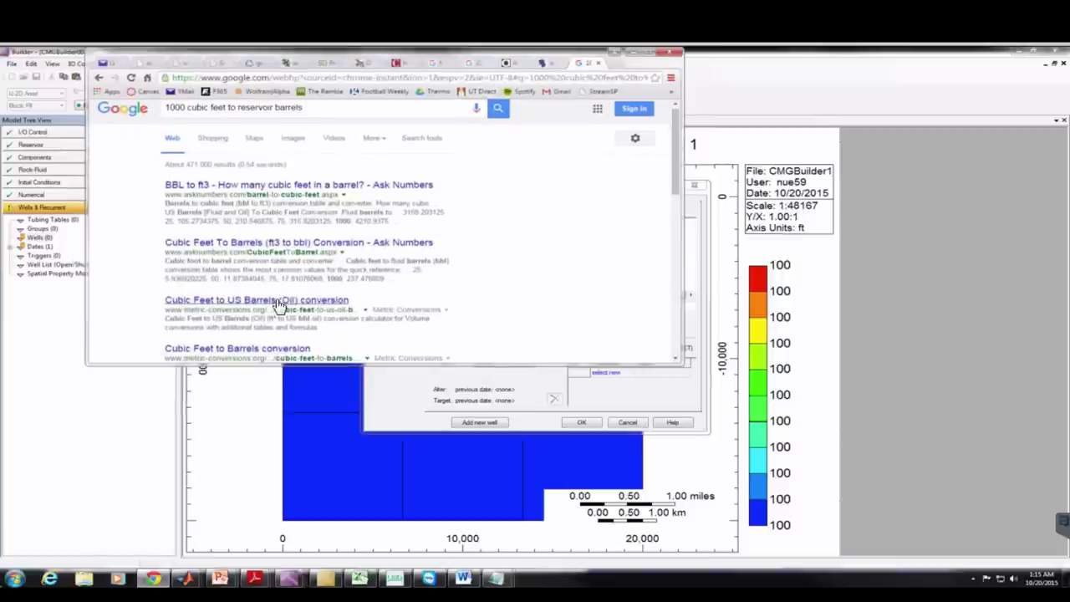
{"action": "left_click", "coordinate": [278, 303]}
{"action": "left_click", "coordinate": [275, 233]}
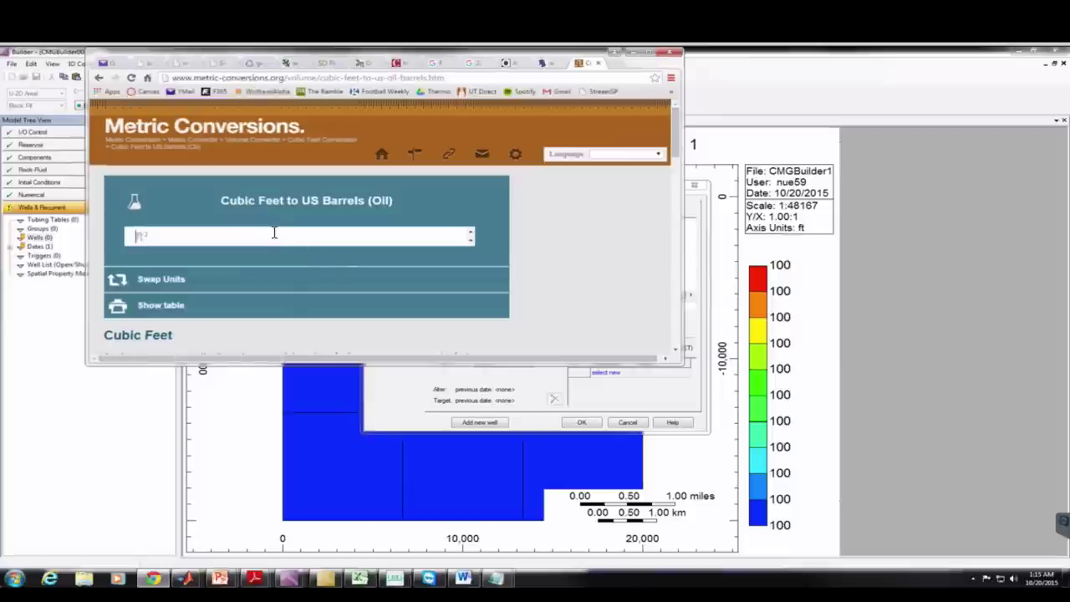
{"action": "type", "text": "1000"}
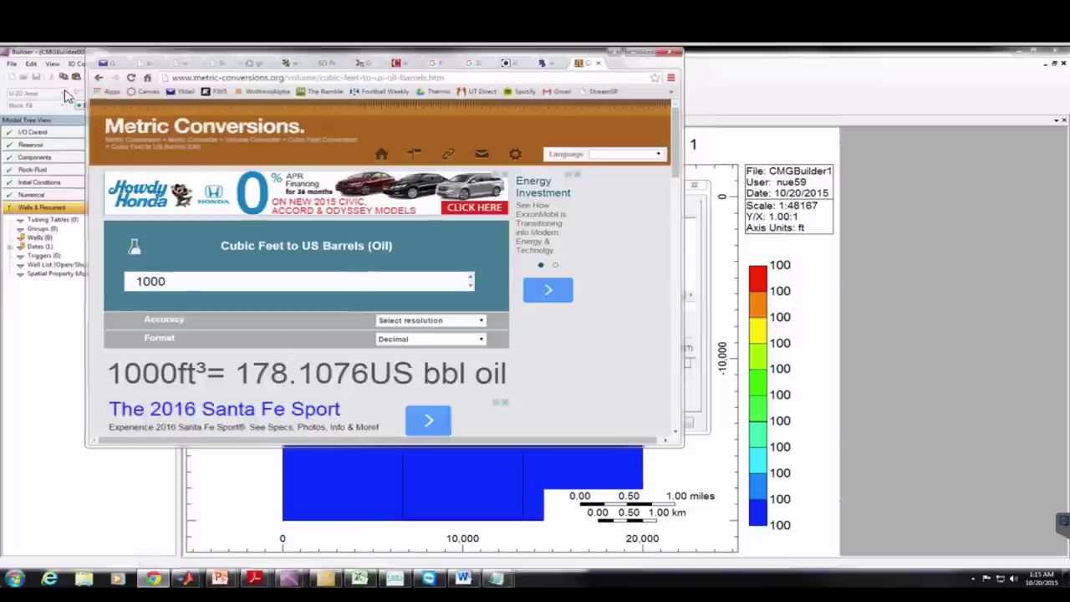
Switch back to Builder and accept the new well with its water rate constraint
{"action": "left_click", "coordinate": [636, 55]}
{"action": "left_click", "coordinate": [526, 237]}
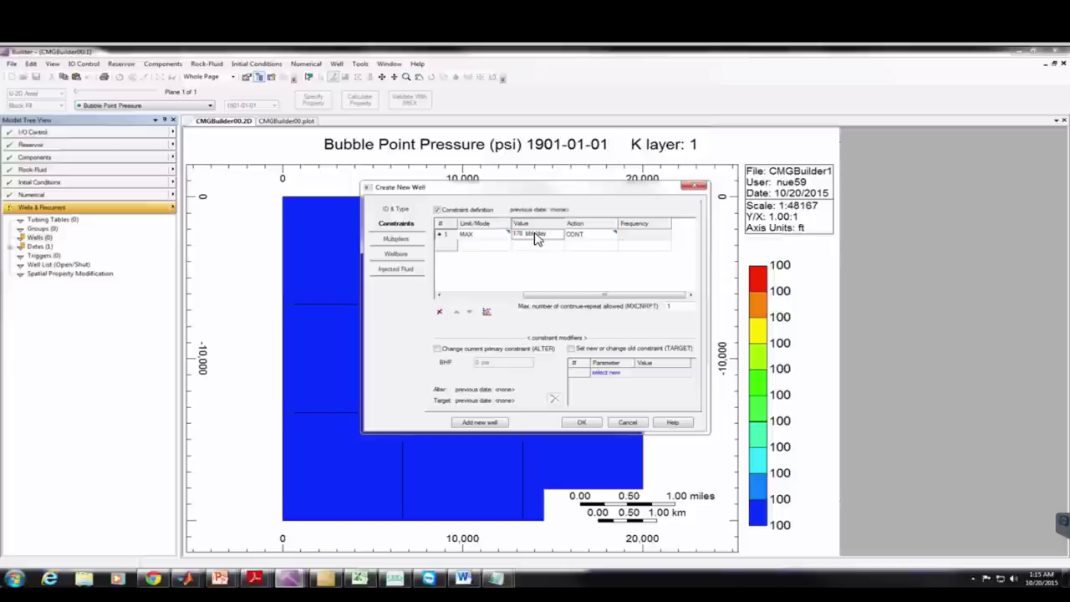
{"action": "left_click", "coordinate": [582, 422]}
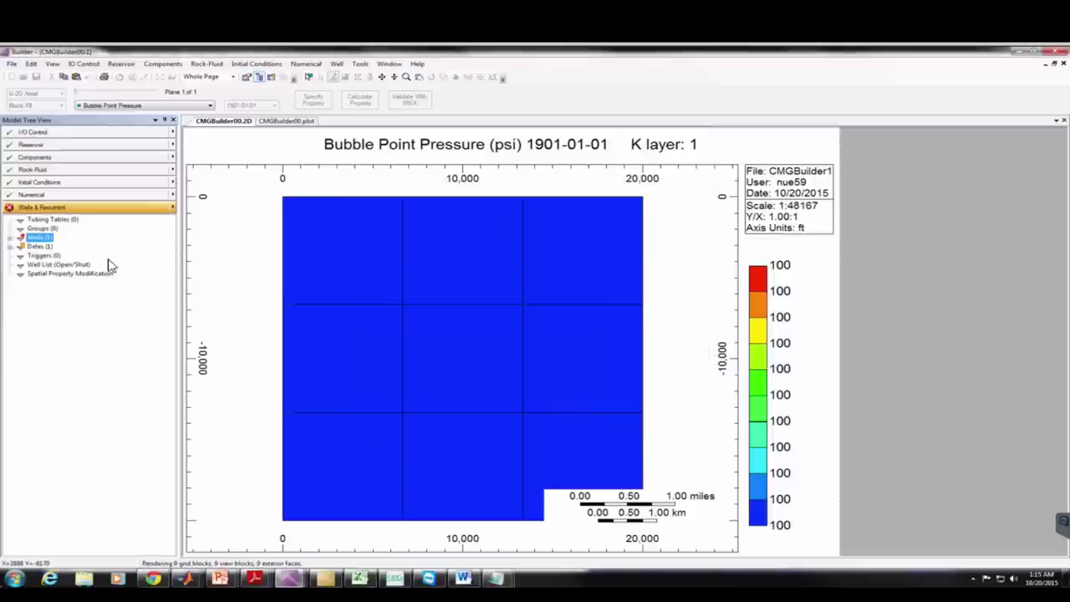
Add a perforation at grid block 2 2 1 to Producer 1's well completion data, then apply and accept it
{"action": "left_click", "coordinate": [12, 240]}
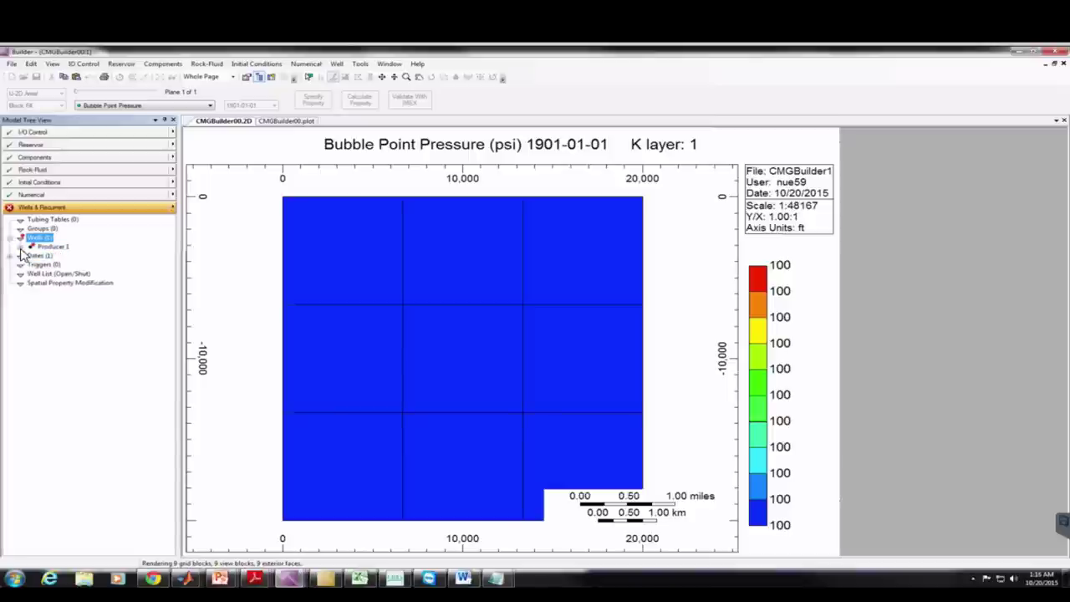
{"action": "left_click", "coordinate": [22, 249]}
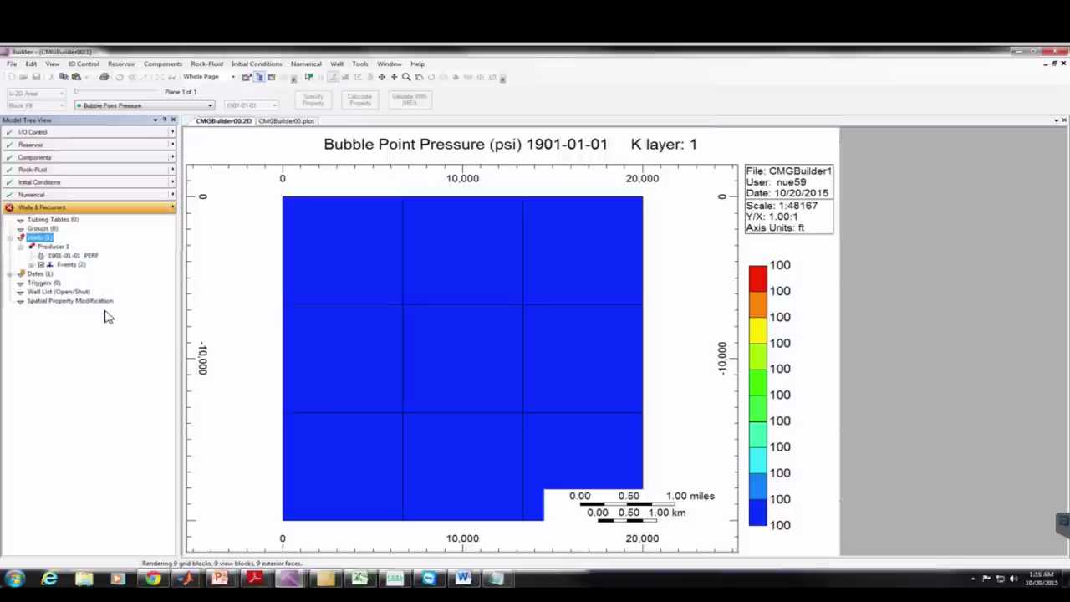
{"action": "double_click", "coordinate": [80, 255]}
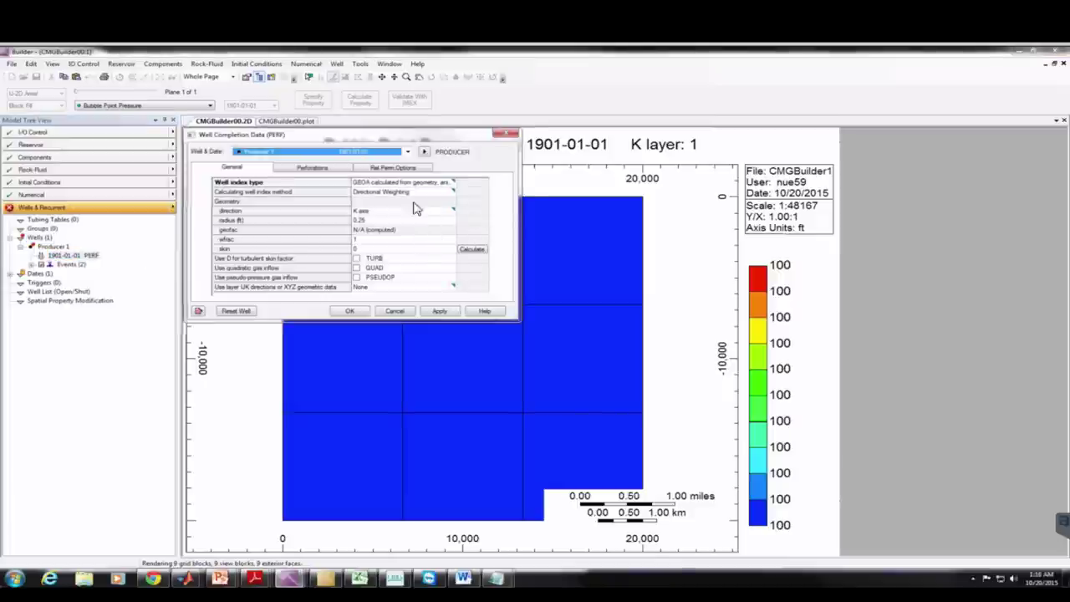
{"action": "left_click", "coordinate": [313, 168]}
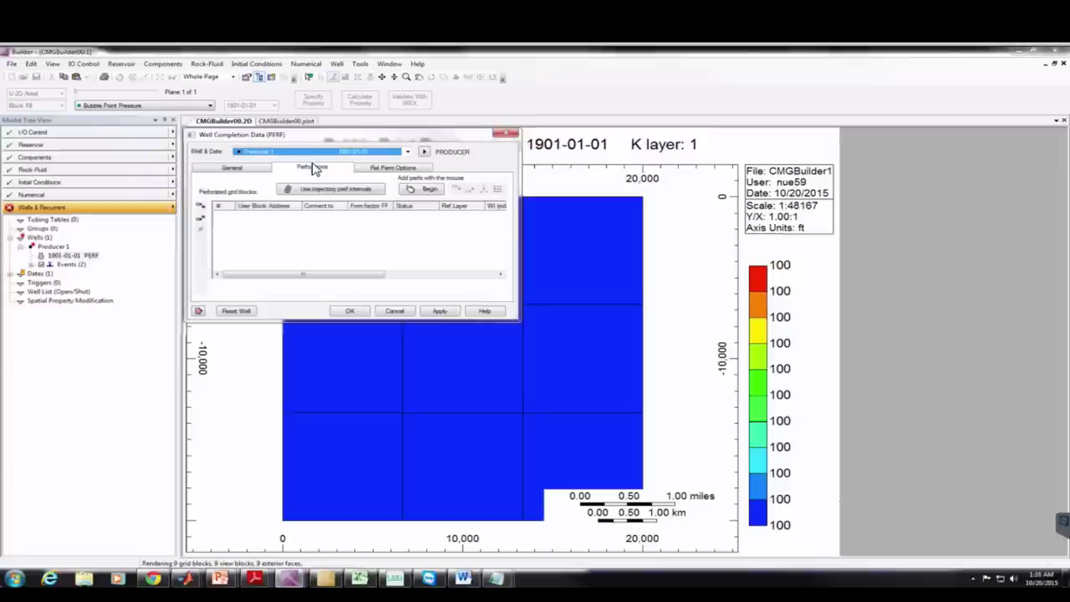
{"action": "left_click", "coordinate": [203, 209]}
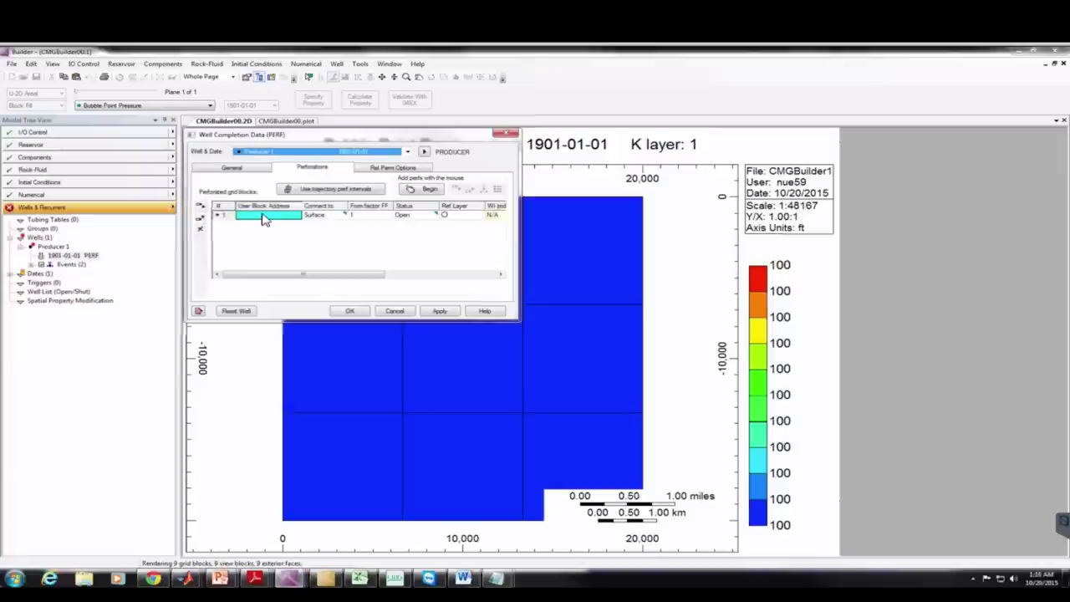
{"action": "left_click", "coordinate": [264, 217]}
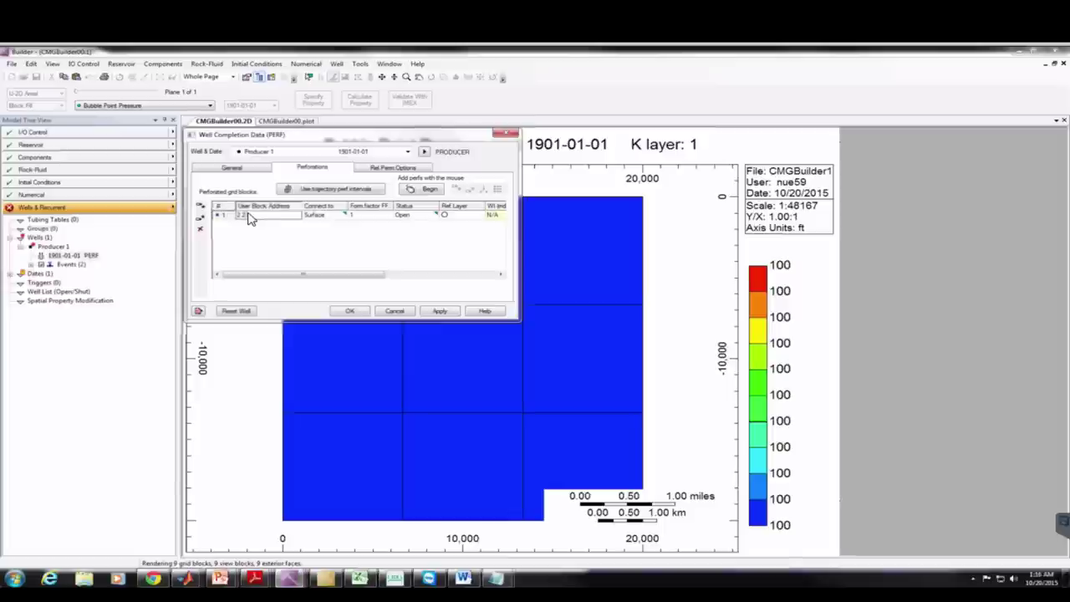
{"action": "type", "text": "2 2 1"}
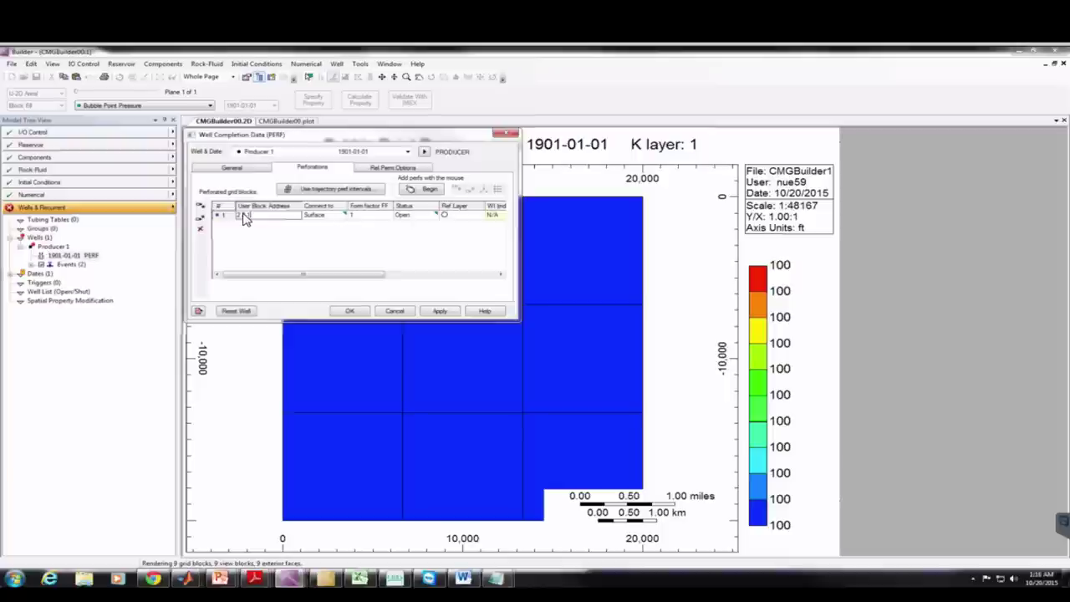
{"action": "left_click", "coordinate": [443, 311]}
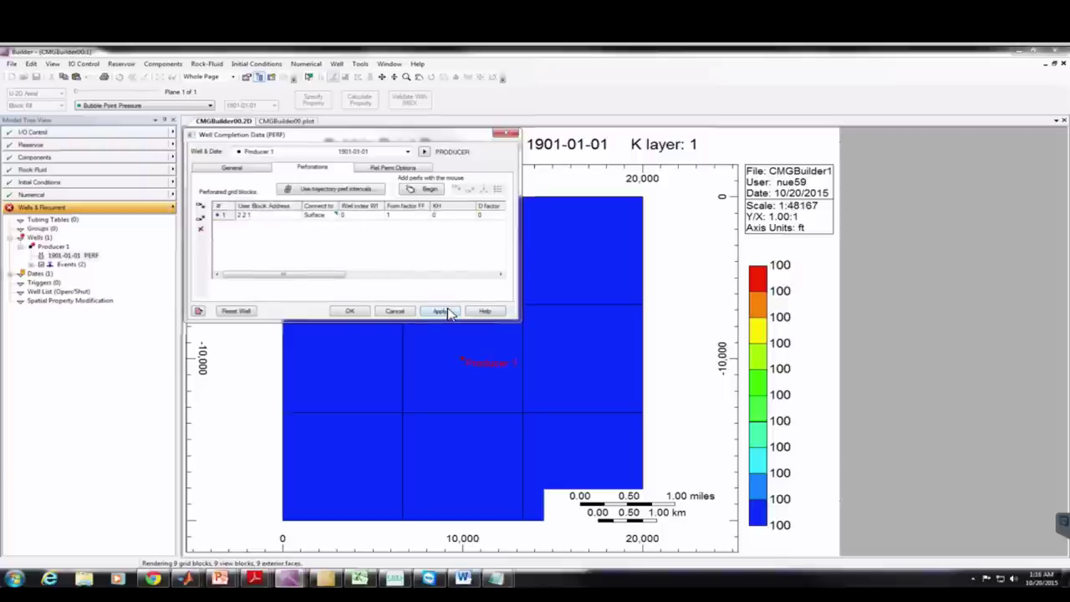
{"action": "left_click", "coordinate": [343, 313]}
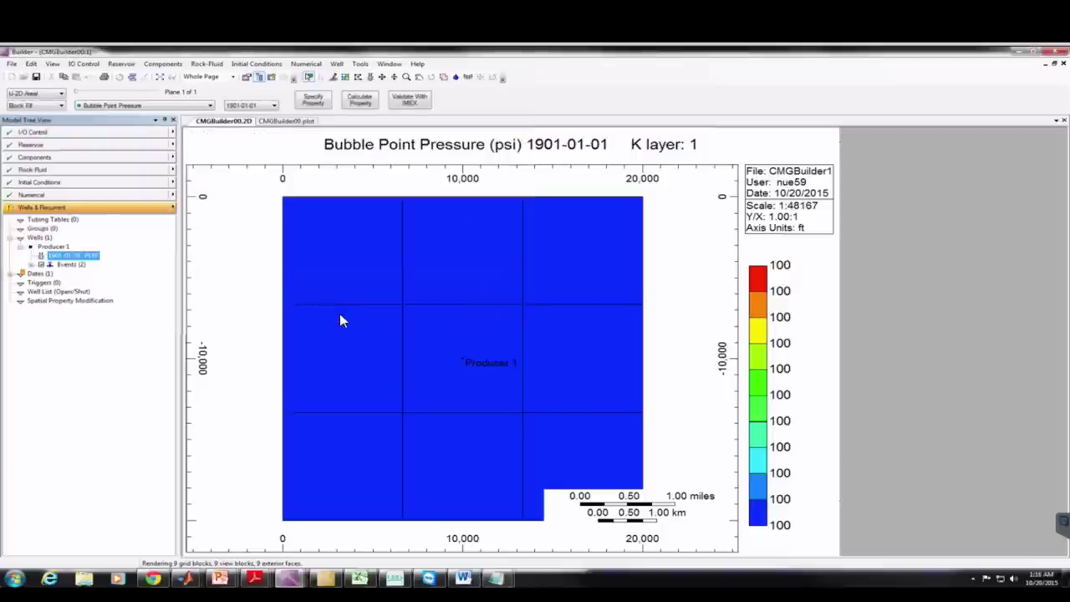
Add a range of simulation dates from 1901-01-01 to 1901-01-03 with a step of 1 day, then close the dates dialog
{"action": "left_click", "coordinate": [10, 273]}
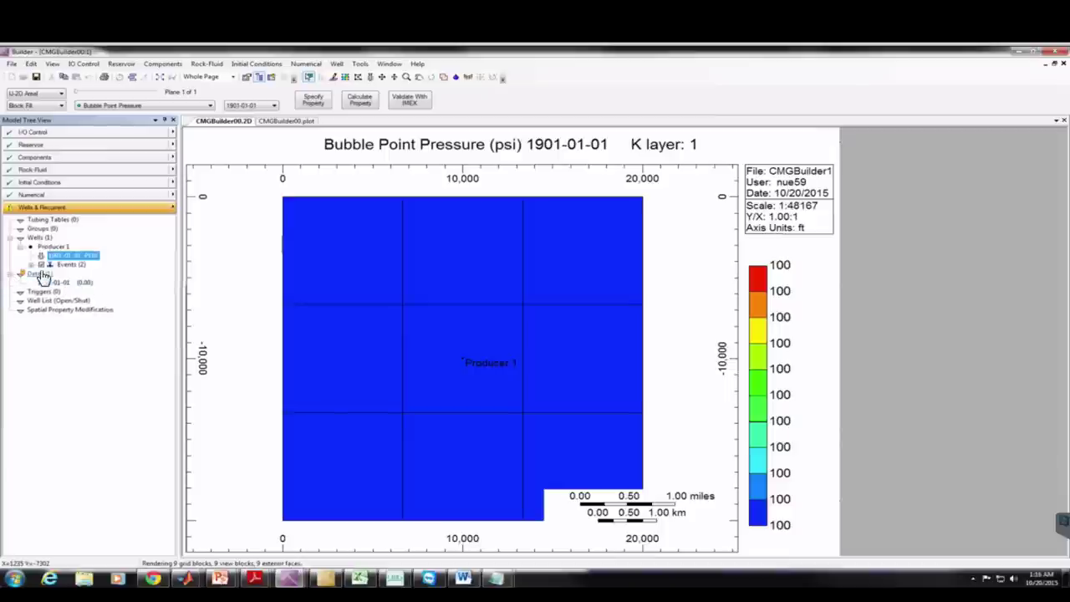
{"action": "double_click", "coordinate": [48, 282]}
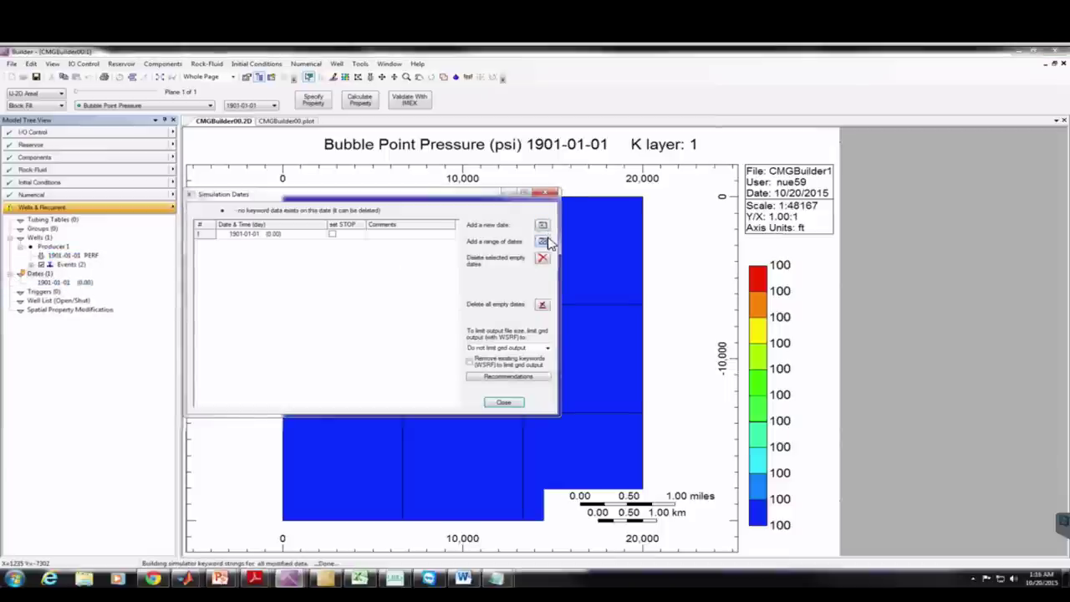
{"action": "left_click", "coordinate": [542, 241]}
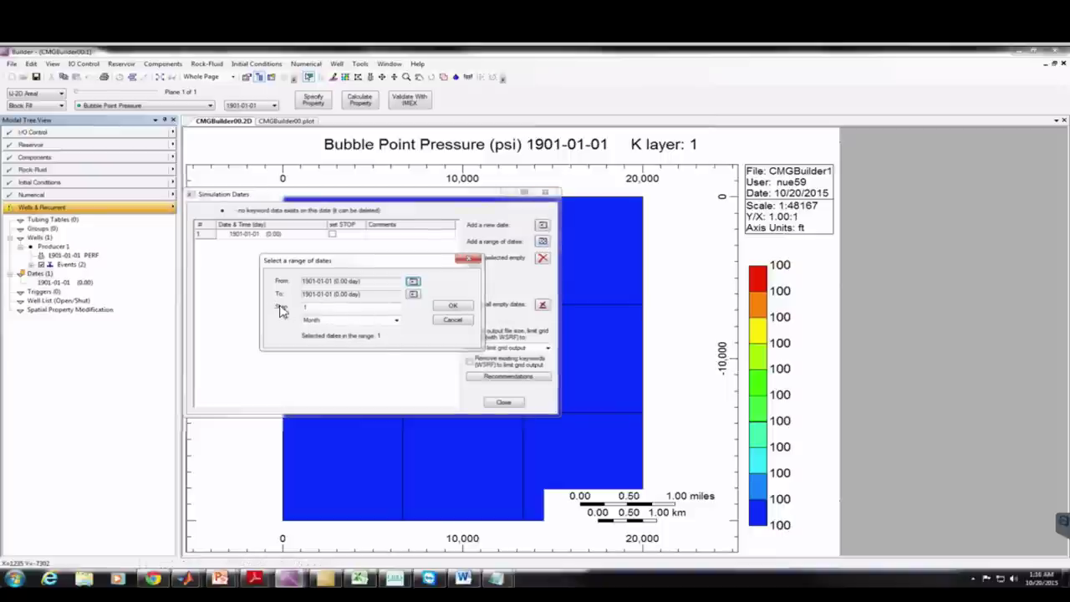
{"action": "left_click", "coordinate": [396, 321]}
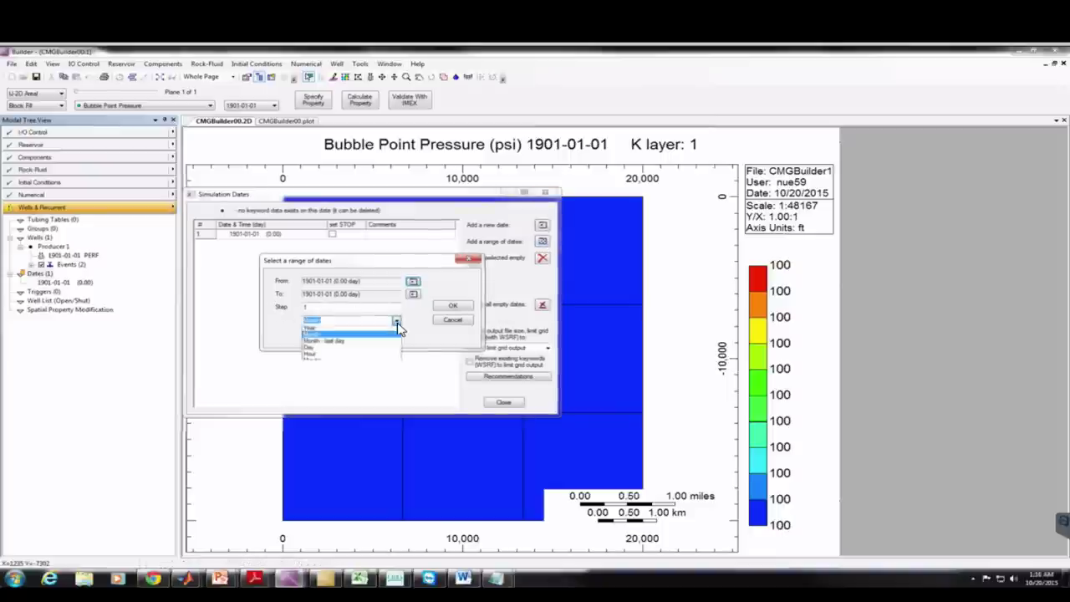
{"action": "left_click", "coordinate": [335, 350]}
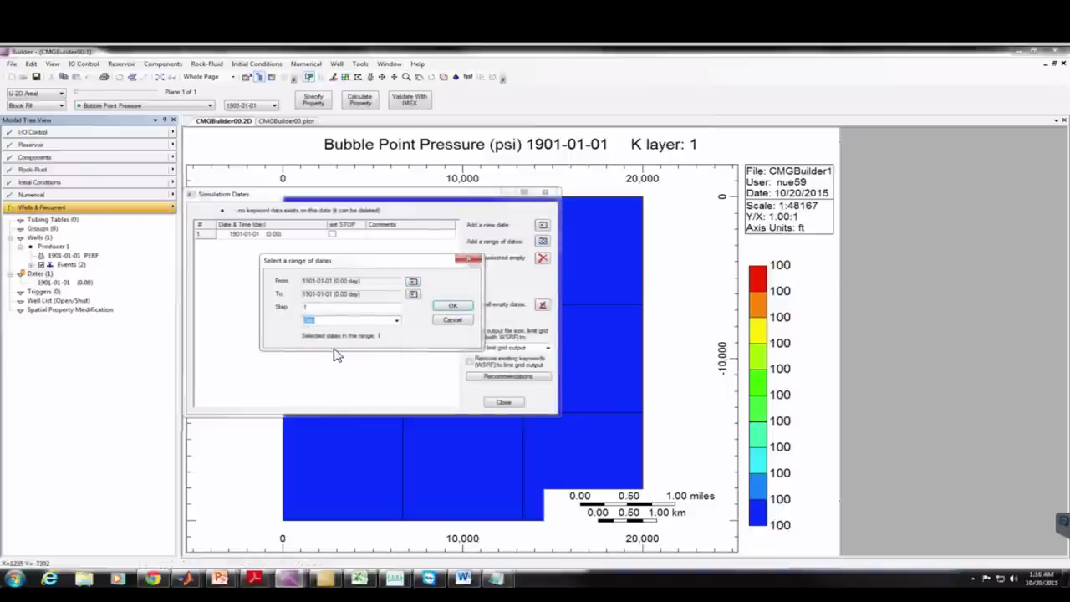
{"action": "left_click", "coordinate": [414, 295]}
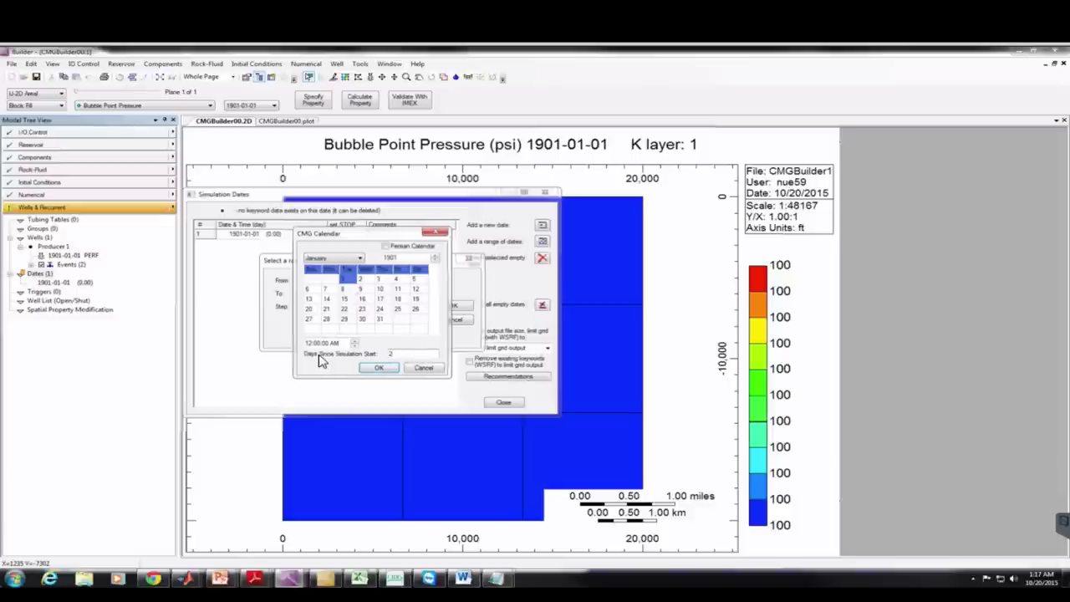
{"action": "left_click", "coordinate": [385, 369]}
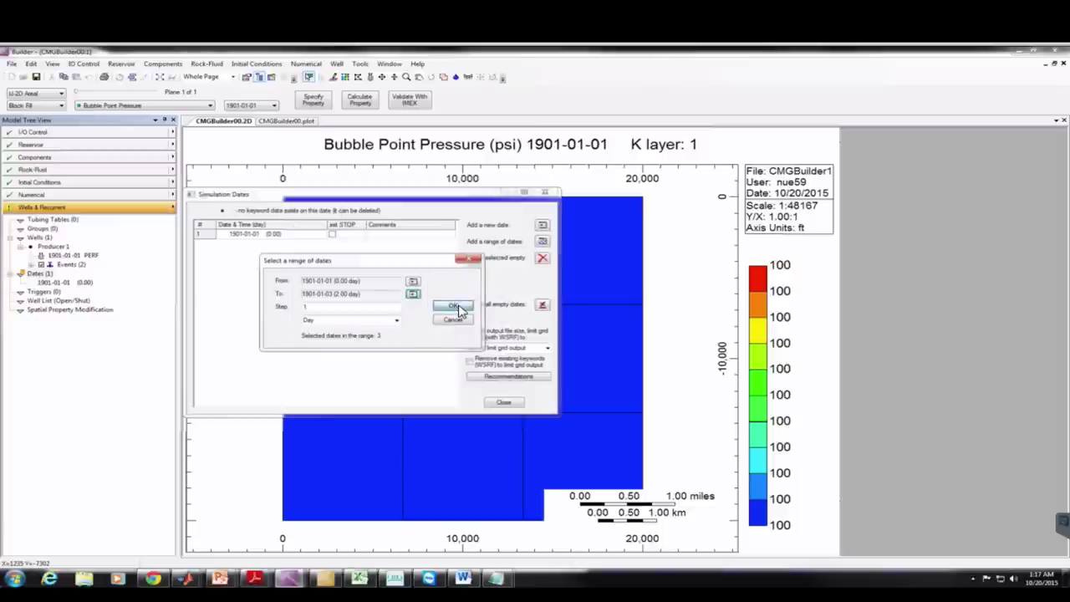
{"action": "left_click", "coordinate": [453, 306]}
{"action": "left_click", "coordinate": [420, 330]}
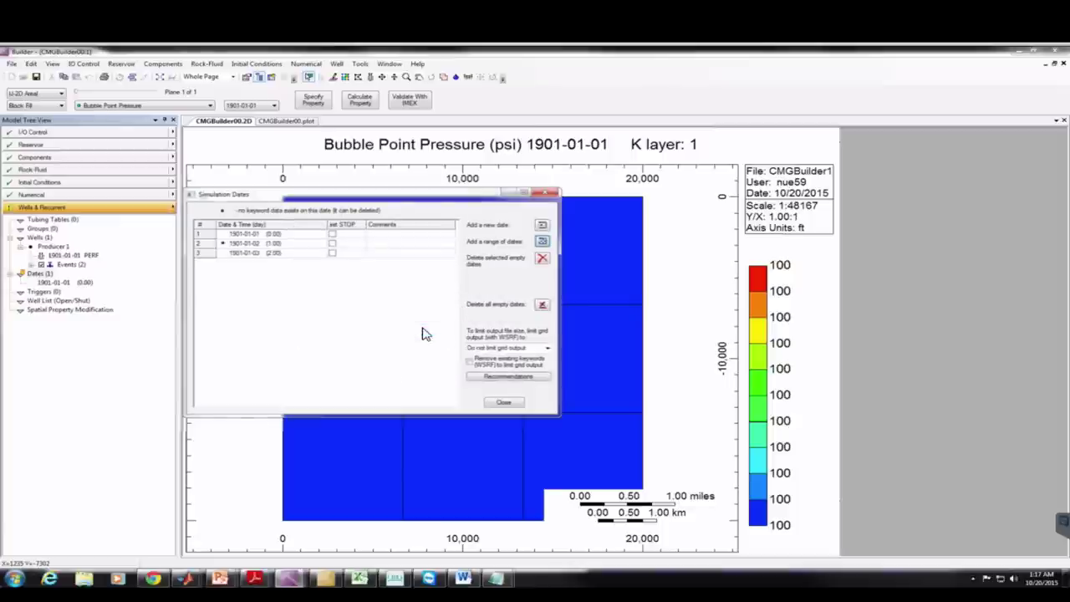
{"action": "left_click", "coordinate": [503, 402]}
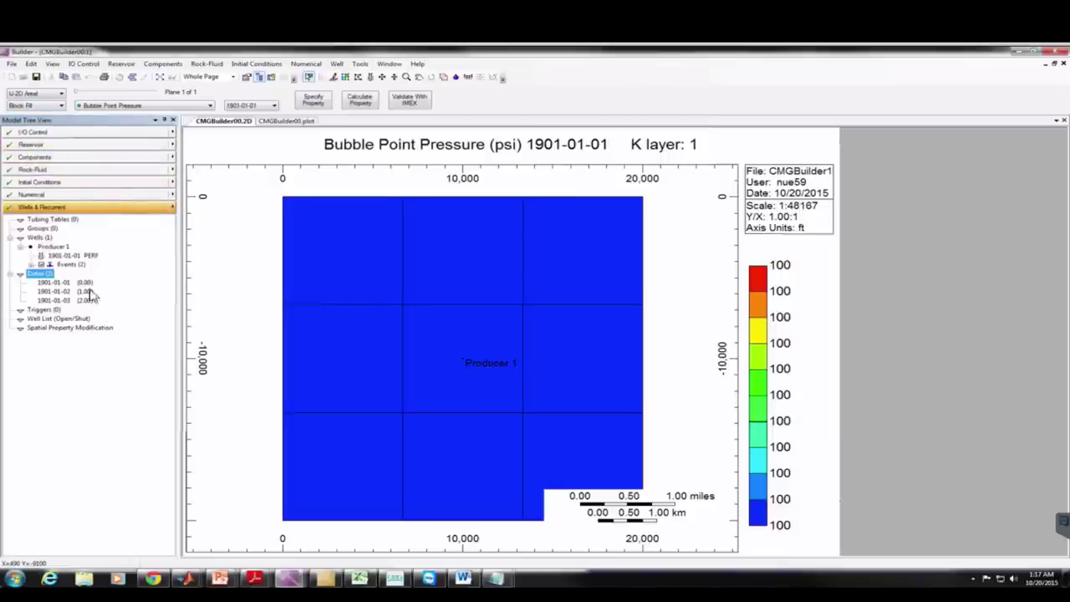
Open the Numerical Controls settings with the timestep control keywords
{"action": "left_click", "coordinate": [33, 195]}
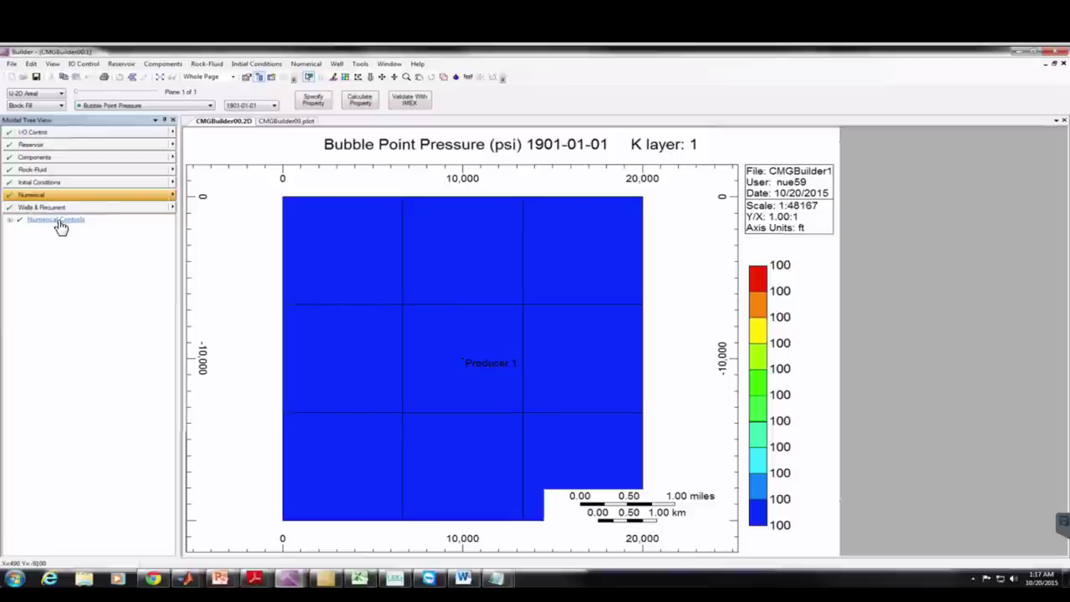
{"action": "double_click", "coordinate": [57, 222]}
{"action": "left_click_drag", "start_coordinate": [326, 226], "coordinate": [428, 179]}
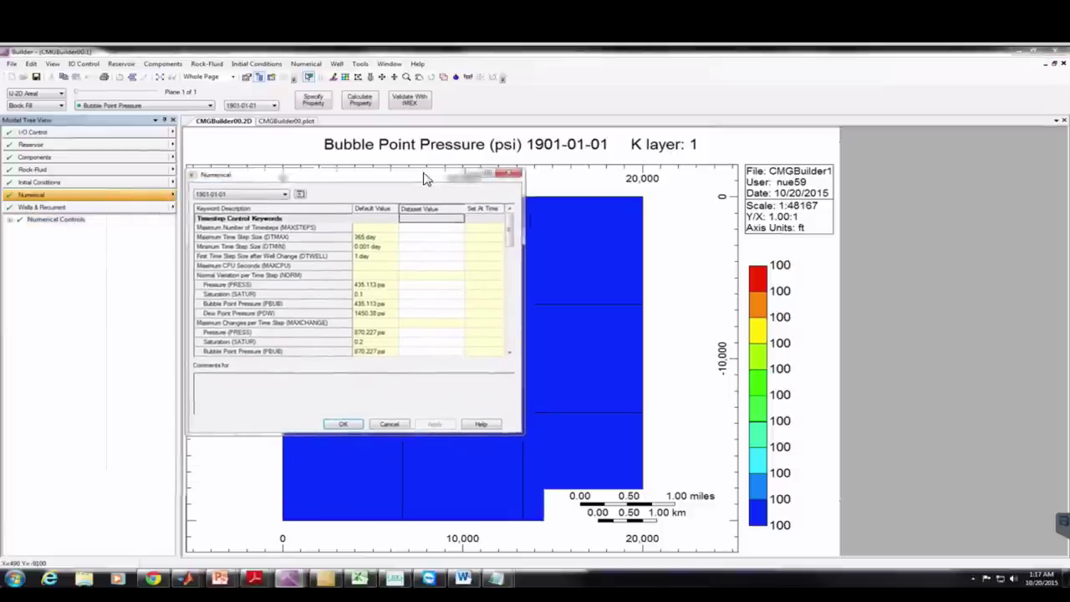
Try to set the minimum time step size (DTMIN) to 0.99999 day
{"action": "left_click", "coordinate": [411, 248]}
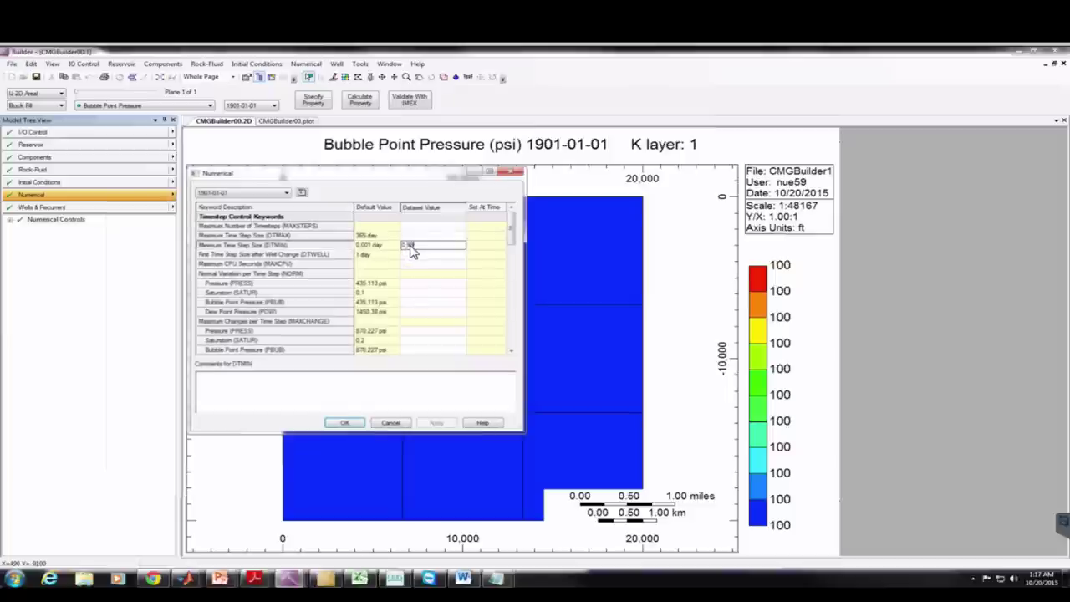
{"action": "type", "text": "0.0001"}
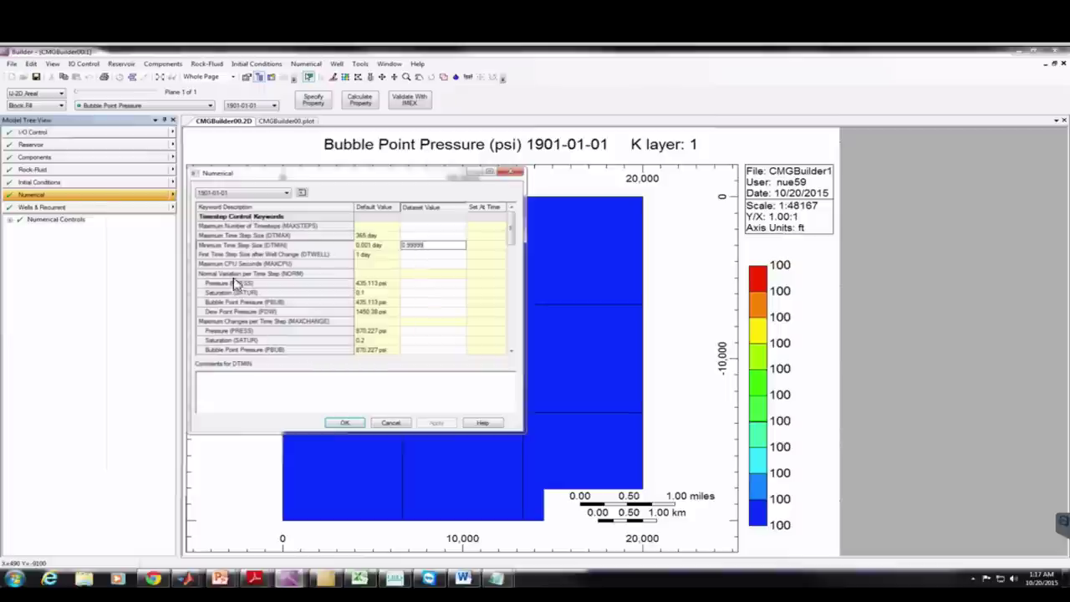
{"action": "left_click", "coordinate": [416, 236]}
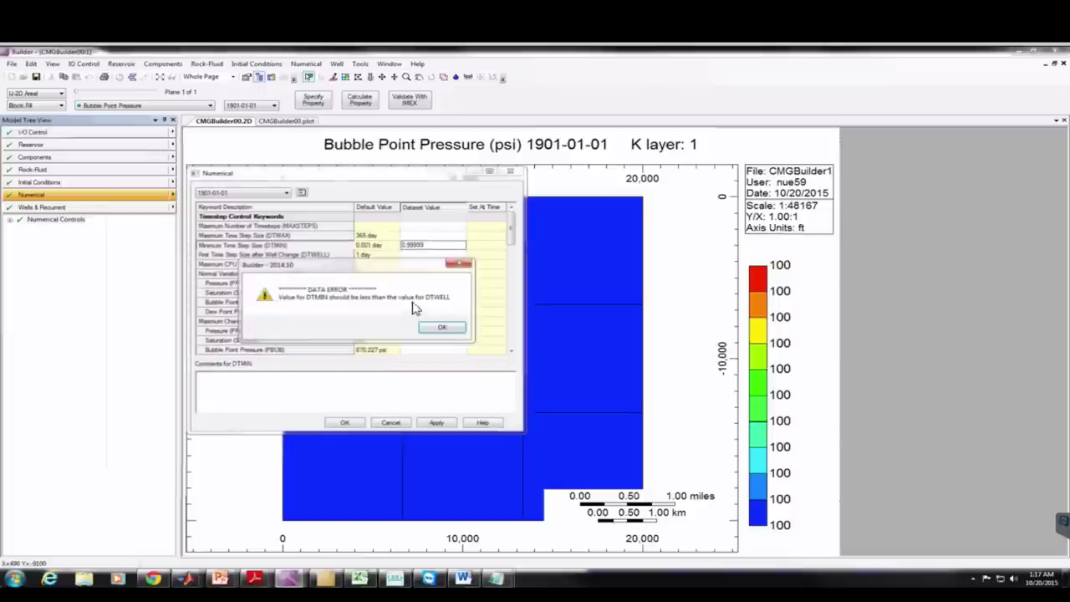
{"action": "left_click", "coordinate": [444, 330]}
{"action": "left_click_drag", "start_coordinate": [446, 325], "coordinate": [415, 256]}
Set the first time step size after well change (DTWELL) to 1 day and the minimum time step size (DTMIN) to 0.999999 day
{"action": "left_click", "coordinate": [416, 256]}
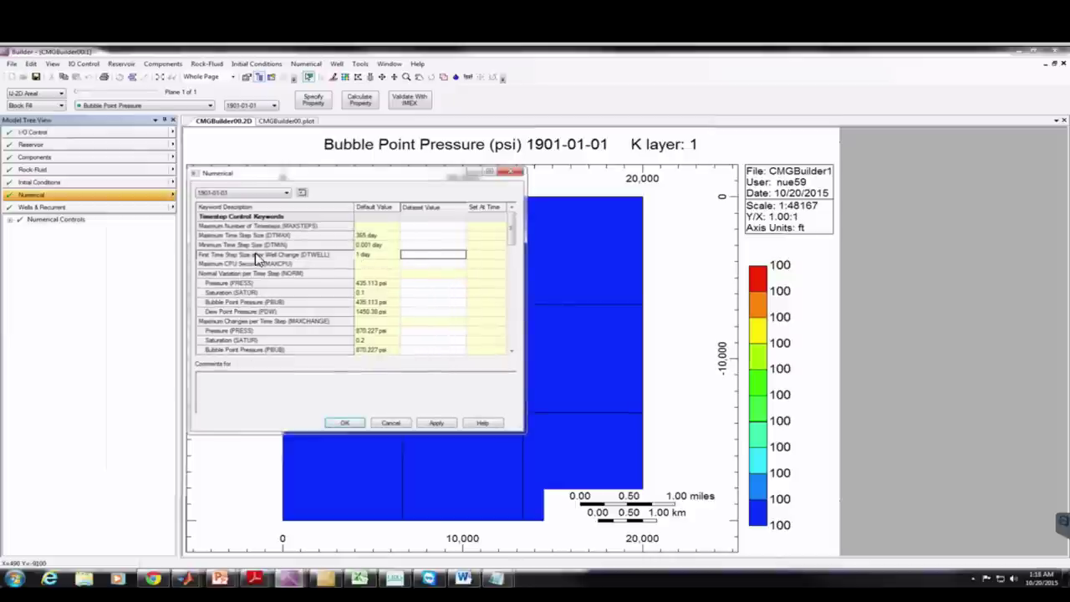
{"action": "left_click", "coordinate": [447, 256]}
{"action": "type", "text": "1"}
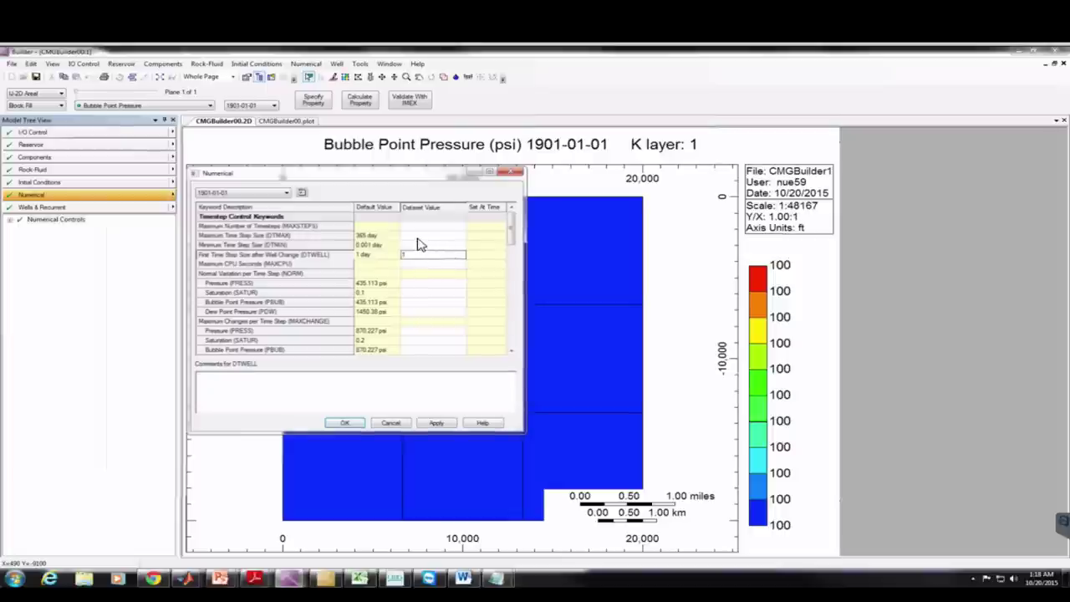
{"action": "left_click", "coordinate": [416, 246]}
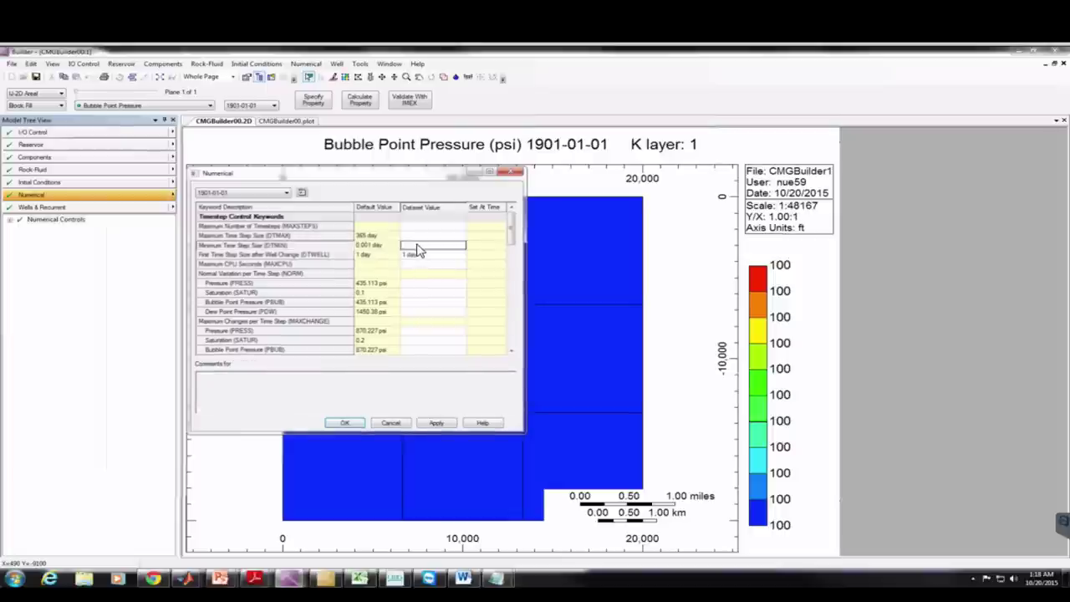
{"action": "type", "text": "0"}
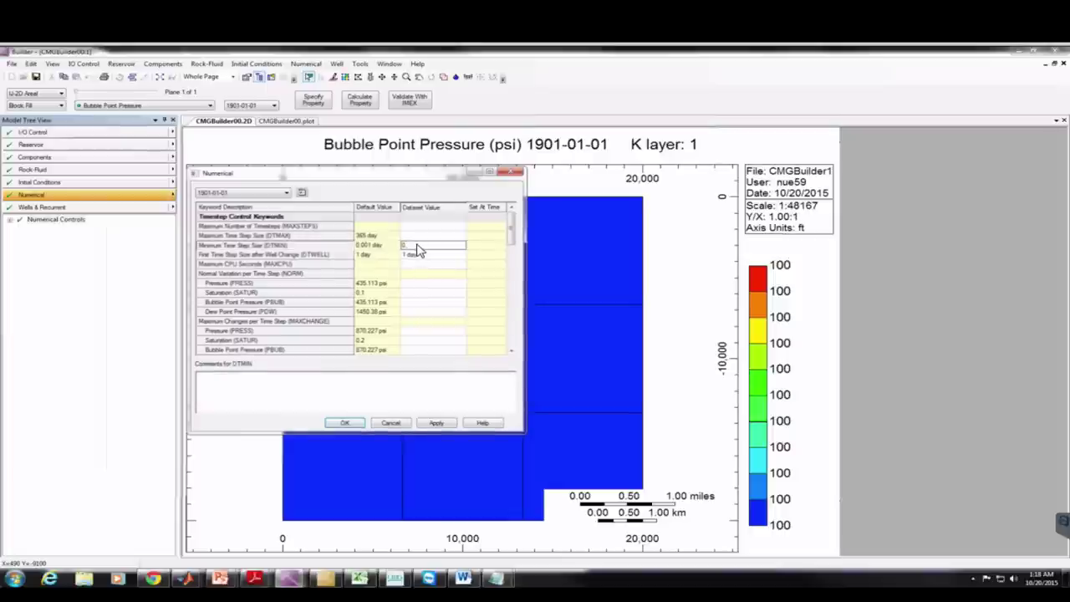
{"action": "type", "text": ".0"}
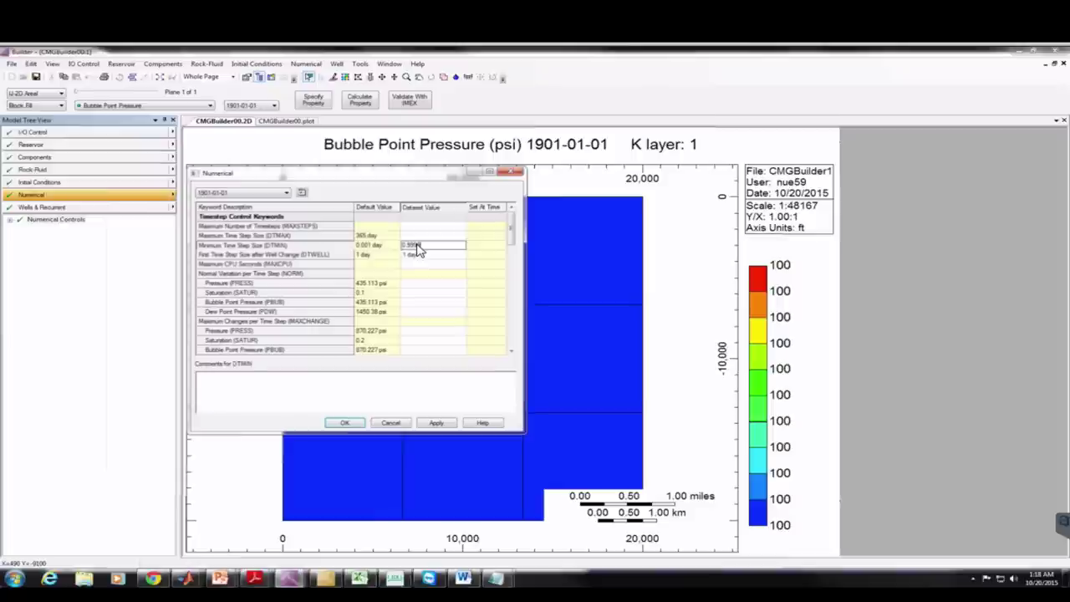
{"action": "type", "text": "00"}
Set the maximum time step size (DTMAX) to 1 day, then apply and accept the numerical settings
{"action": "left_click", "coordinate": [415, 235]}
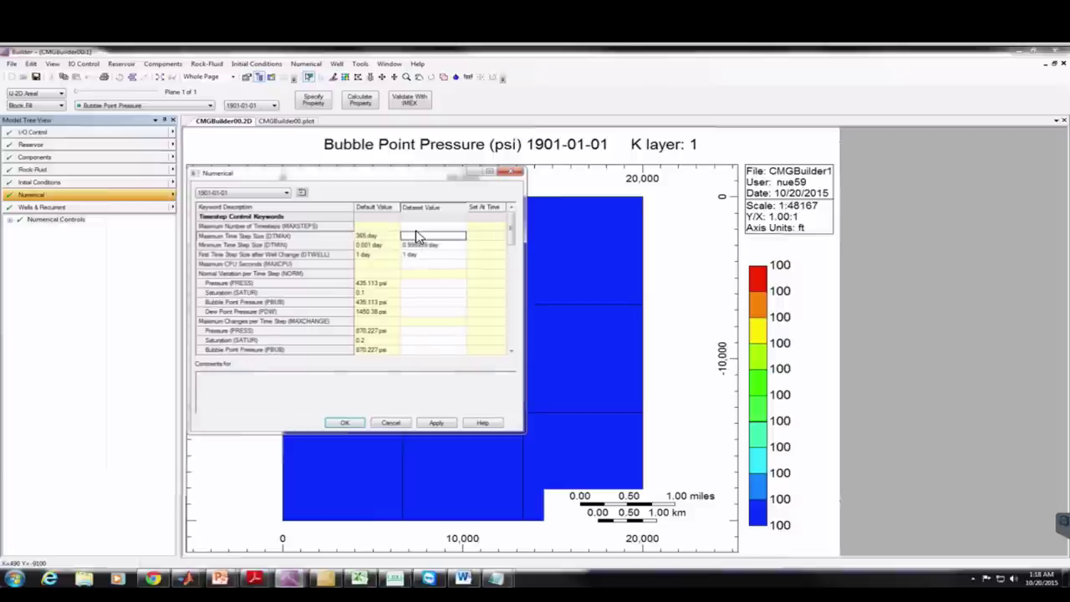
{"action": "left_click", "coordinate": [409, 237]}
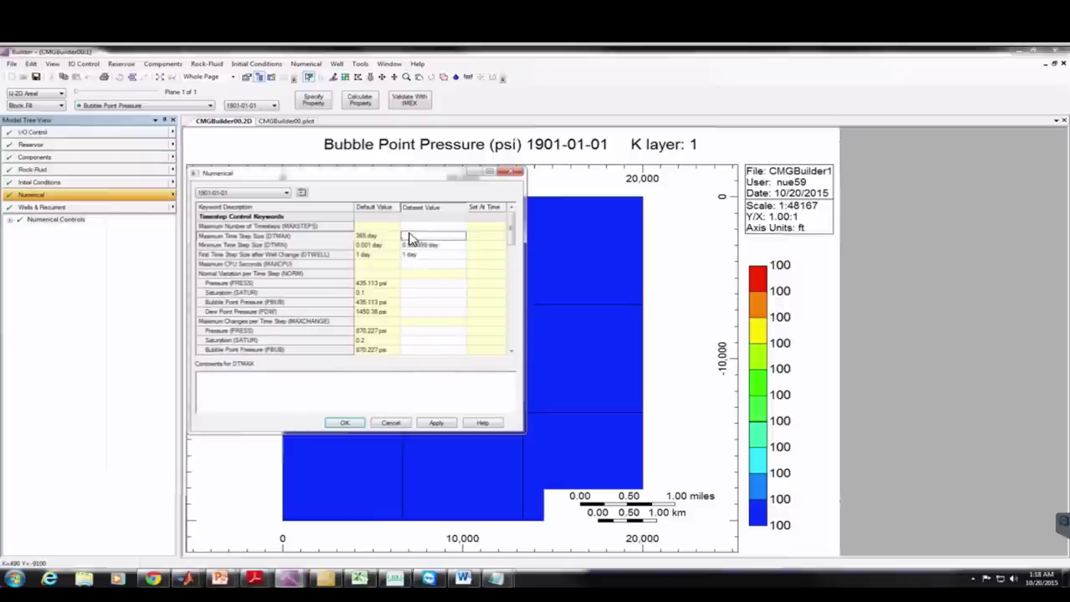
{"action": "type", "text": "1"}
{"action": "key", "text": "Return"}
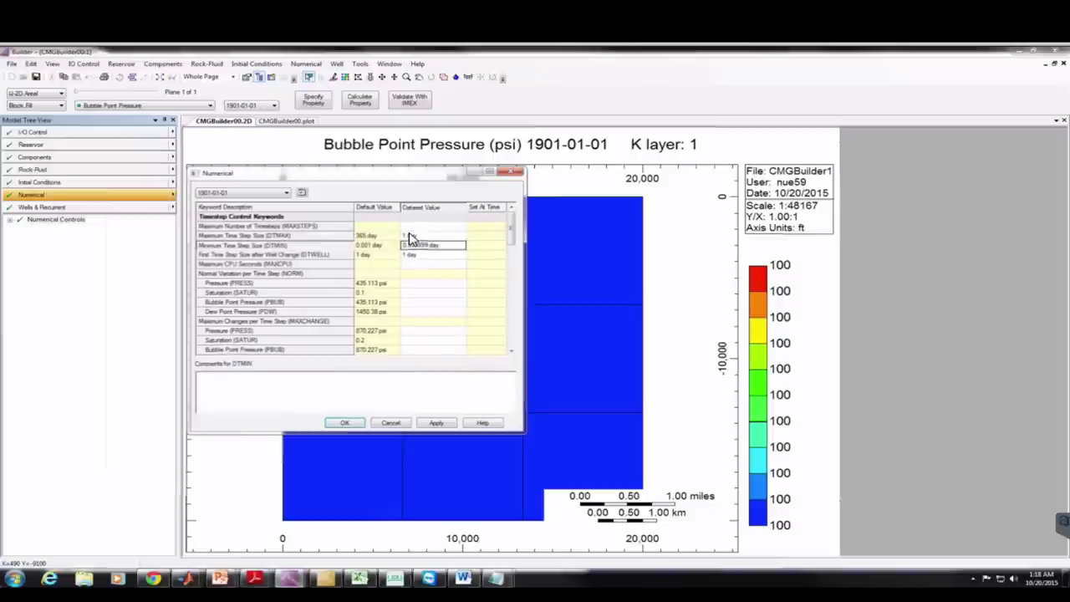
{"action": "left_click", "coordinate": [437, 423]}
{"action": "left_click", "coordinate": [345, 422]}
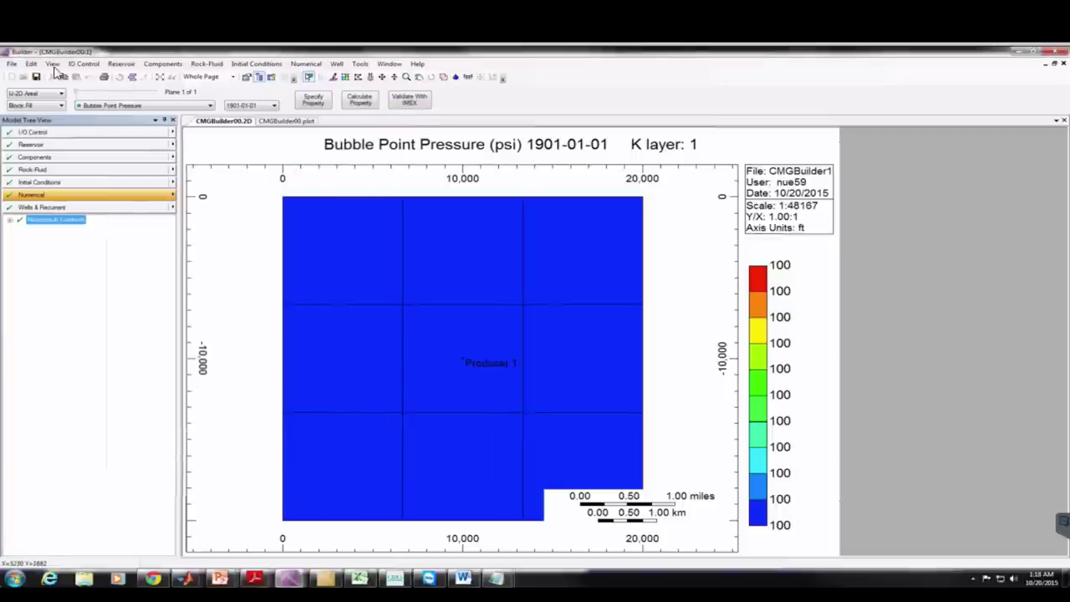
Save the dataset as Problem_1 in the Project 1 folder with the default text array method
{"action": "left_click", "coordinate": [12, 65]}
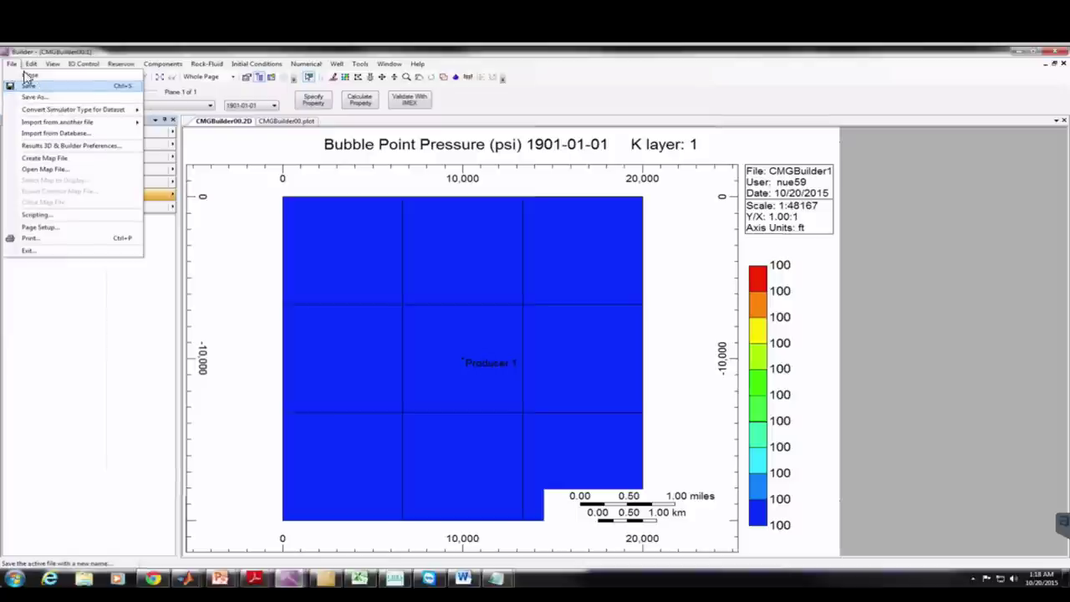
{"action": "left_click", "coordinate": [39, 90]}
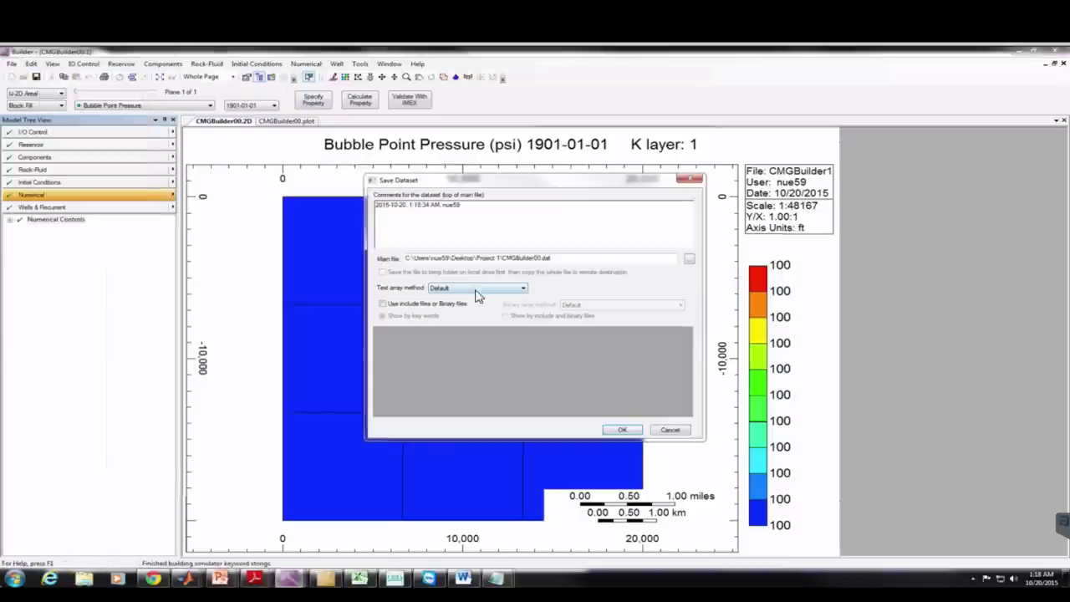
{"action": "left_click", "coordinate": [689, 262]}
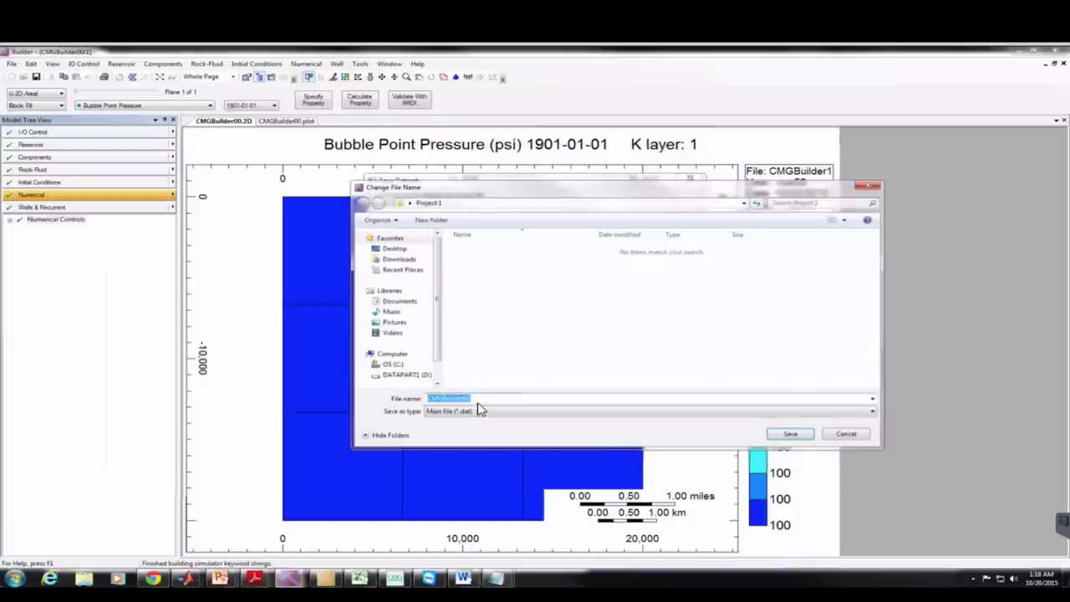
{"action": "type", "text": "Problem"}
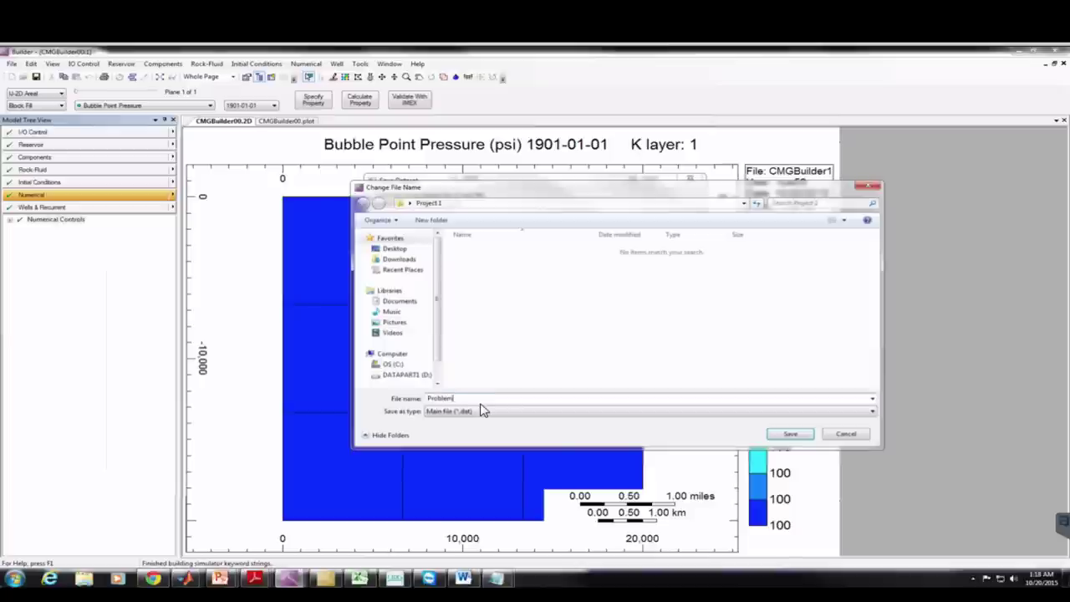
{"action": "type", "text": "_1"}
{"action": "left_click", "coordinate": [789, 433]}
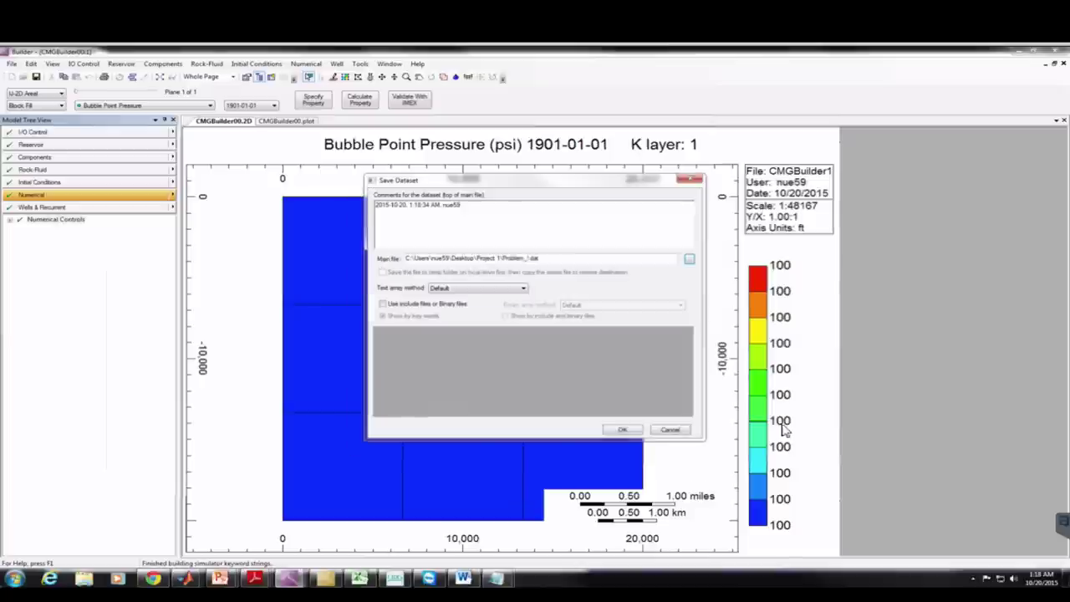
{"action": "left_click", "coordinate": [622, 430]}
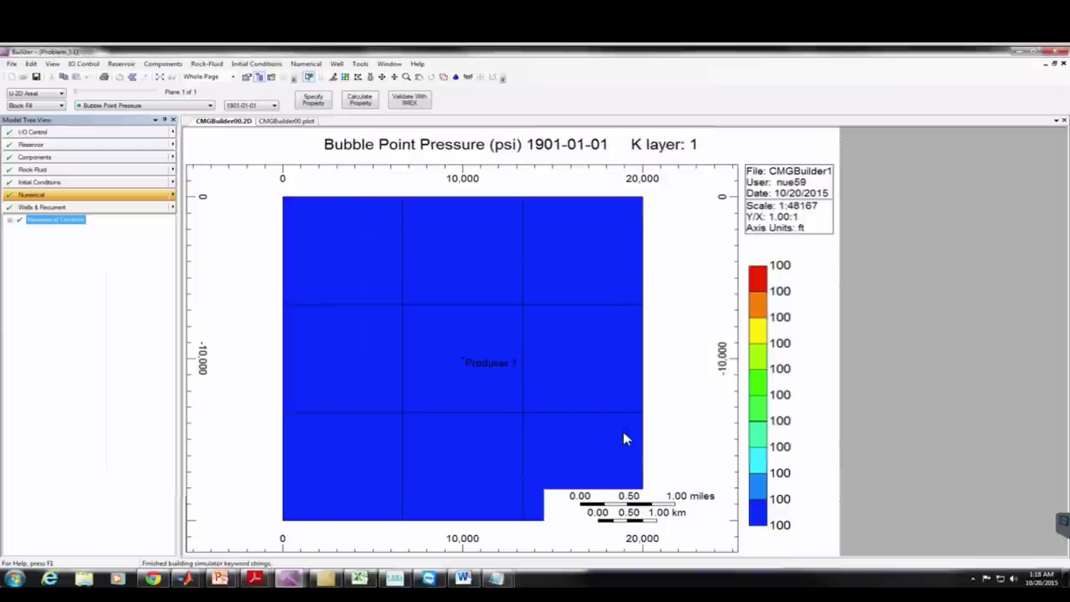
Run the dataset normally and immediately with IMEX, then close the simulator run dialog
{"action": "left_click", "coordinate": [418, 105]}
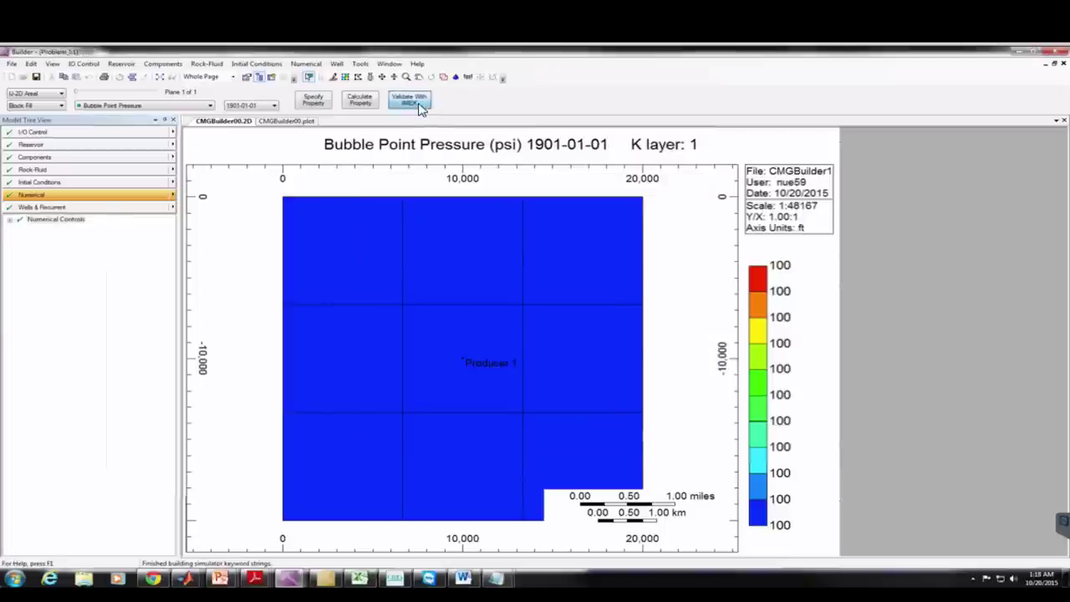
{"action": "left_click", "coordinate": [581, 334]}
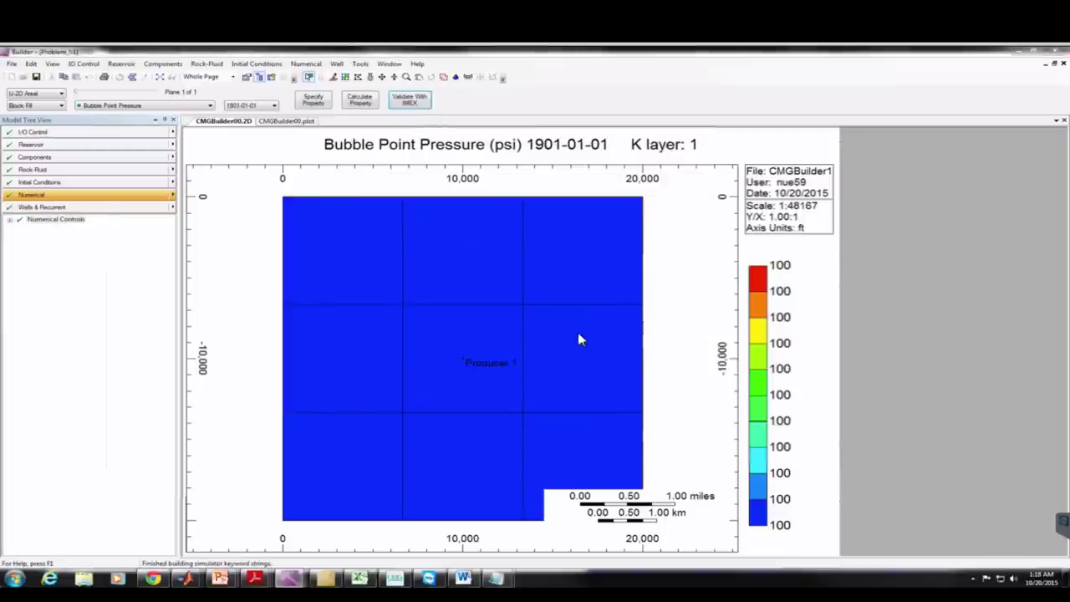
{"action": "left_click_drag", "start_coordinate": [341, 258], "coordinate": [342, 184]}
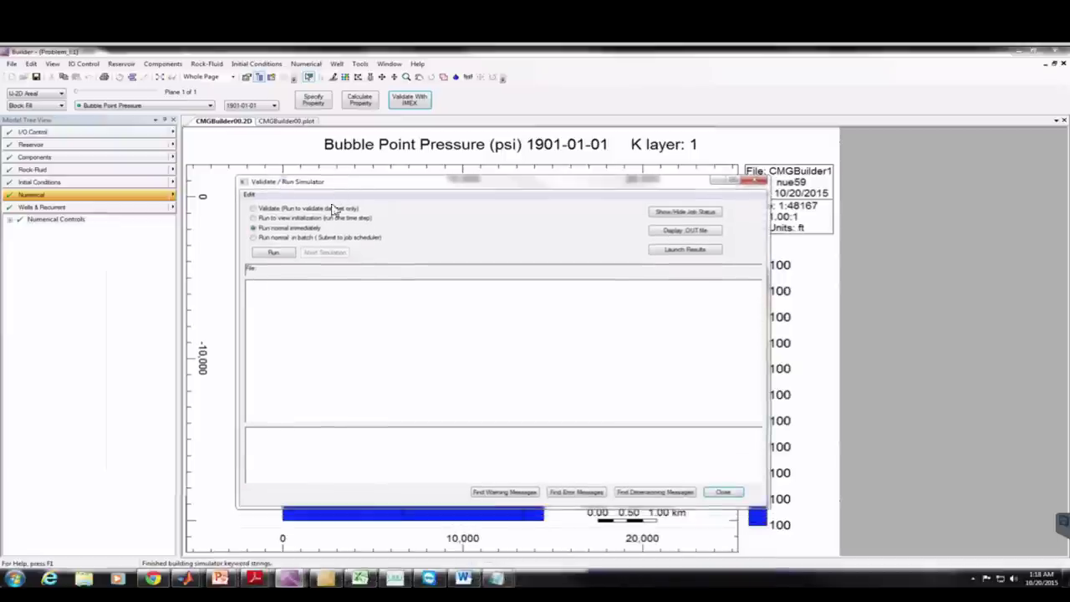
{"action": "left_click", "coordinate": [275, 254]}
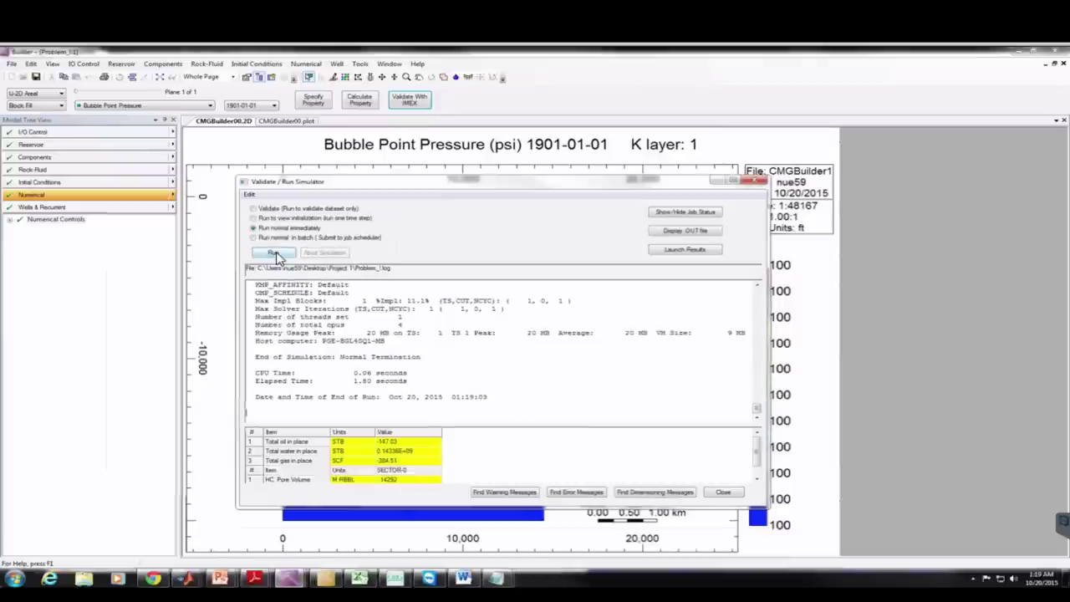
{"action": "left_click", "coordinate": [723, 494]}
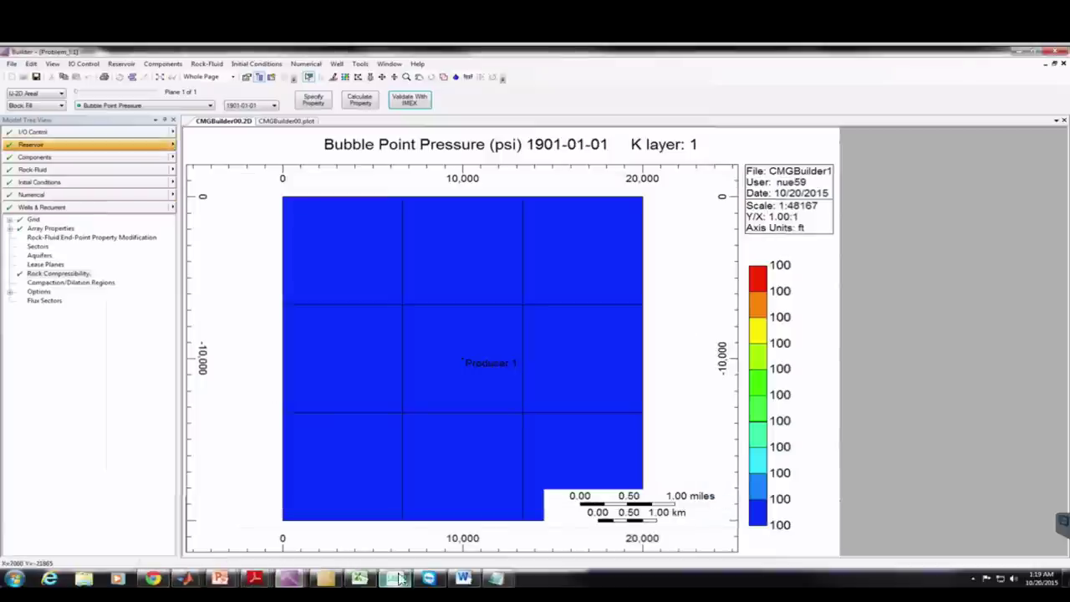
Switch to the CMG Technologies Launcher with the Project 1 files
{"action": "mouse_move", "coordinate": [398, 579]}
{"action": "left_click", "coordinate": [394, 506]}
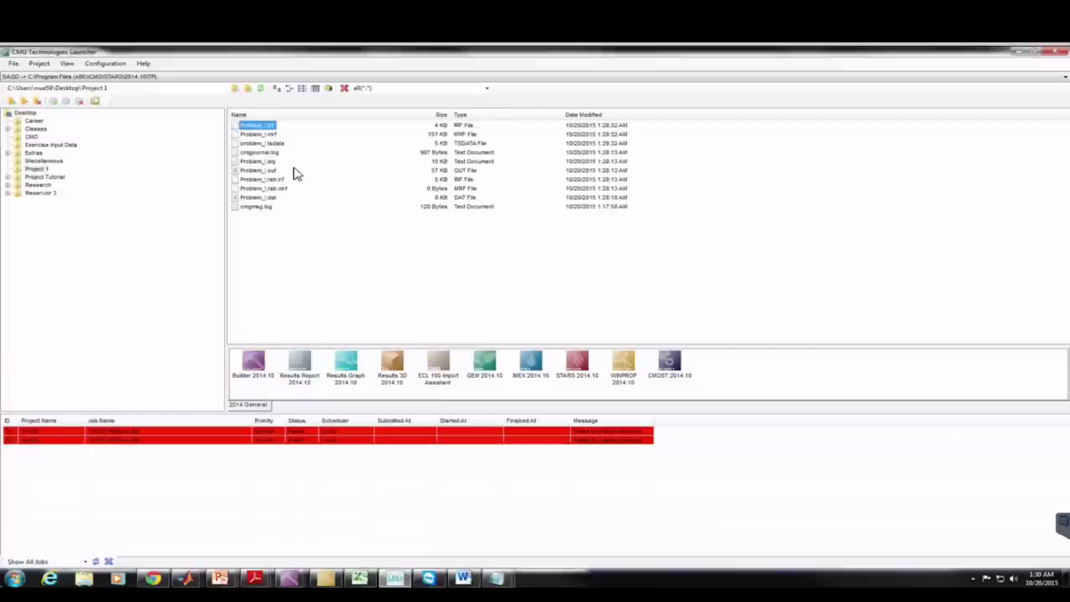
Open the Problem_1 .irf results file in Results 3D and display the Pressure property
{"action": "left_click_drag", "start_coordinate": [268, 127], "coordinate": [395, 368]}
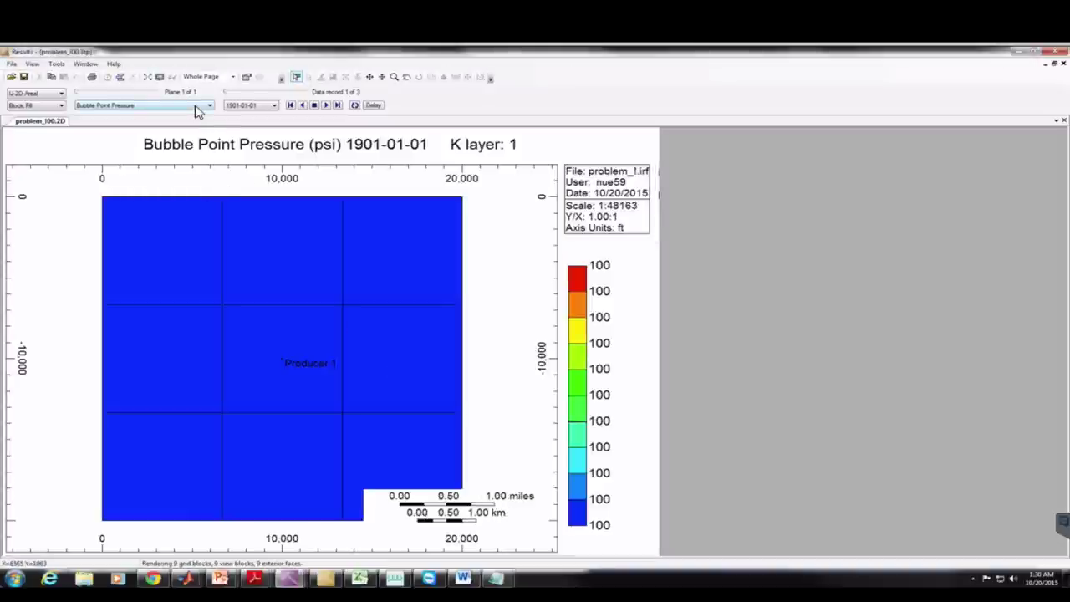
{"action": "left_click", "coordinate": [198, 106]}
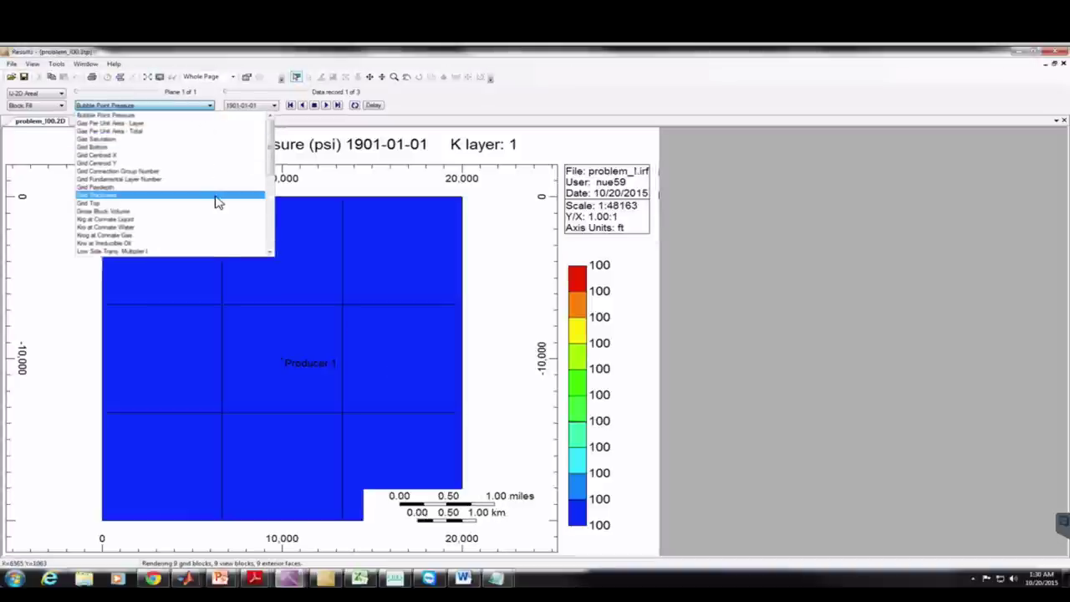
{"action": "scroll", "coordinate": [216, 202], "scroll_direction": "down", "scroll_amount": 3}
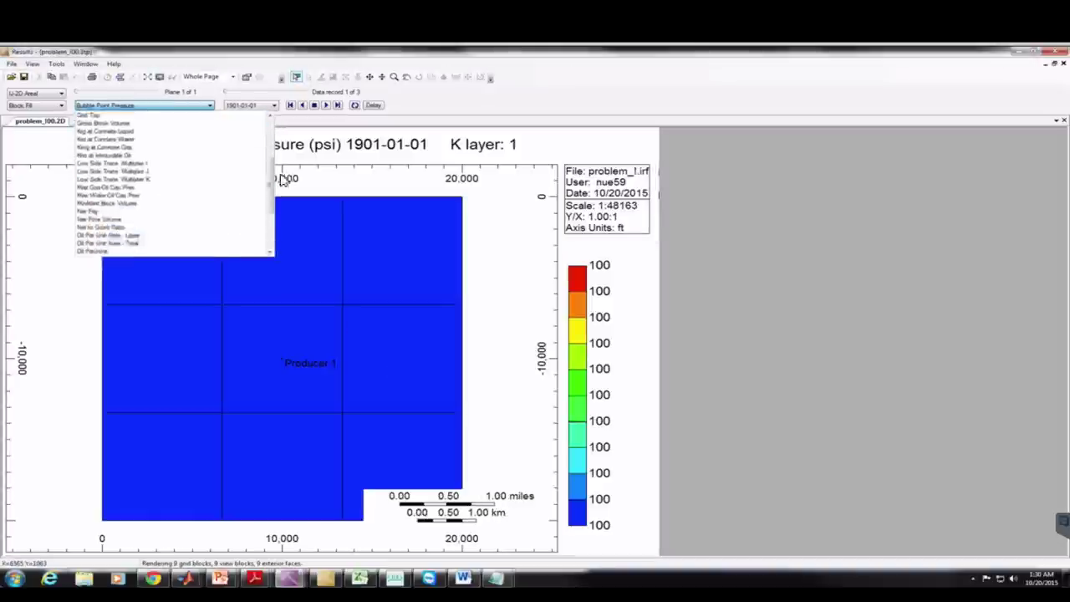
{"action": "scroll", "coordinate": [138, 242], "scroll_direction": "down", "scroll_amount": 2}
{"action": "scroll", "coordinate": [138, 243], "scroll_direction": "down", "scroll_amount": 1}
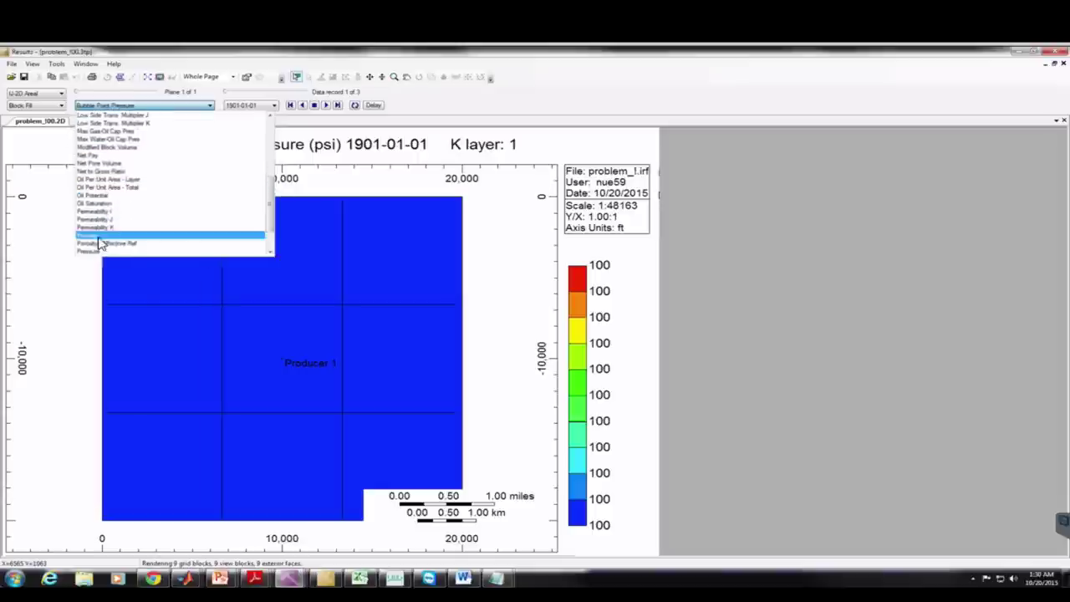
{"action": "left_click", "coordinate": [94, 253]}
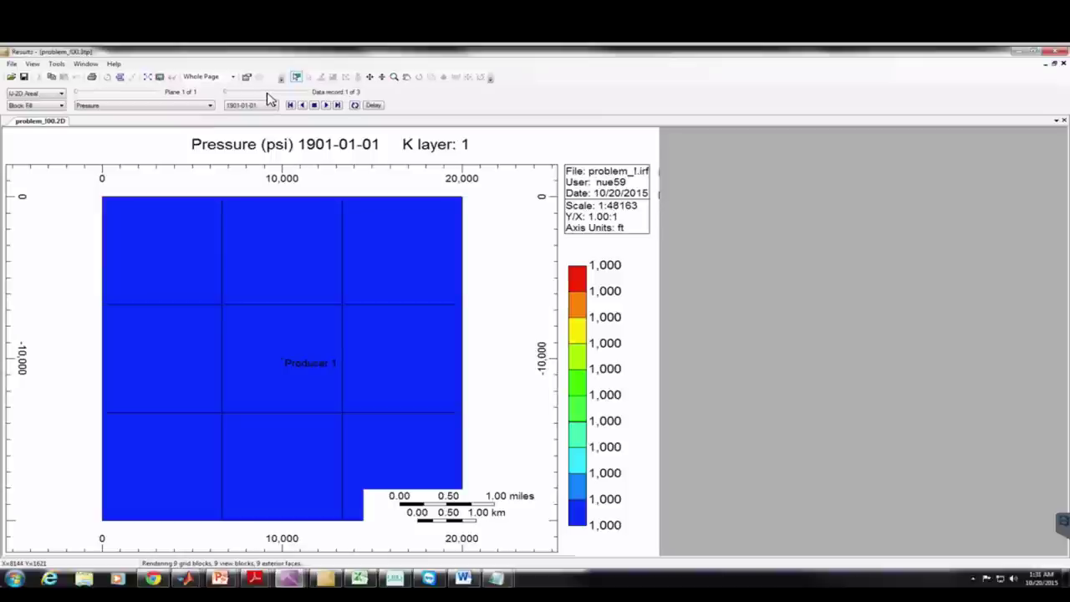
Step the 3 x 3 grid's pressure map through 1901-01-02 and 1901-01-03, examining the producer block against its neighbours
{"action": "left_click", "coordinate": [266, 92]}
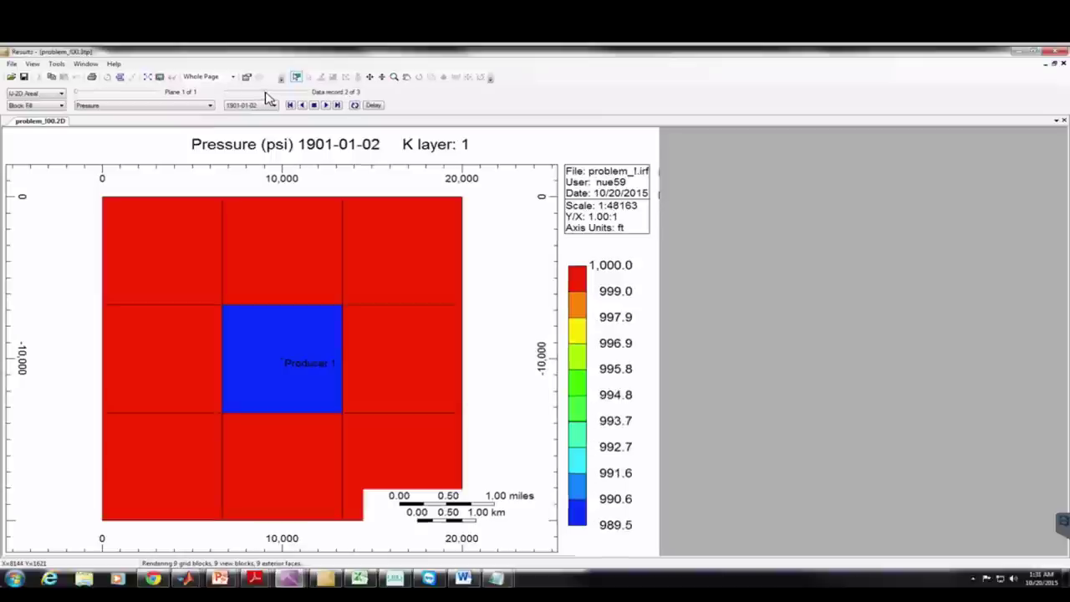
{"action": "mouse_move", "coordinate": [151, 241]}
{"action": "mouse_move", "coordinate": [406, 276]}
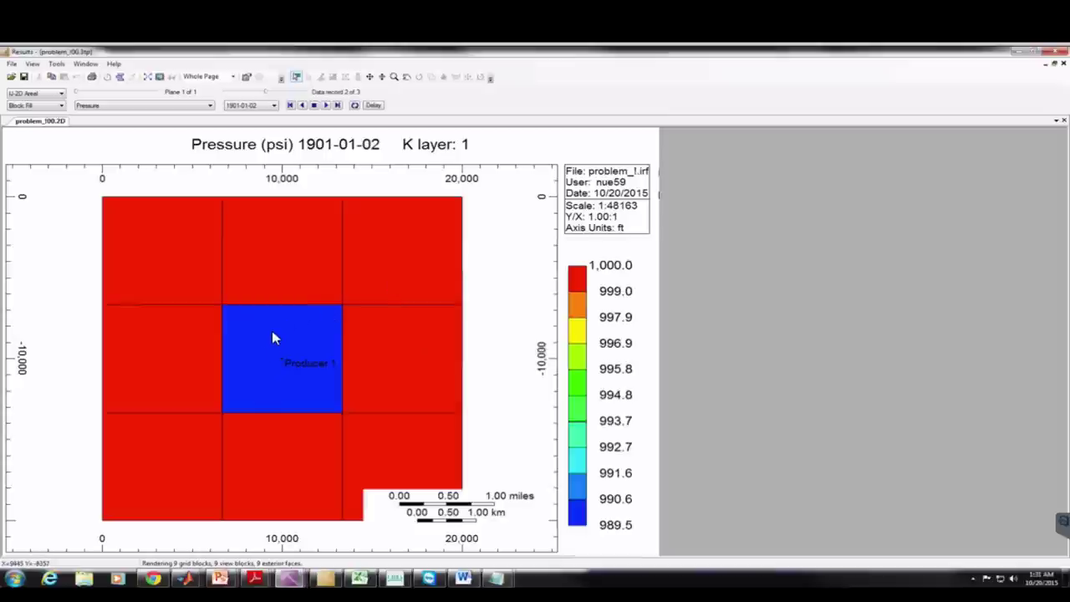
{"action": "mouse_move", "coordinate": [272, 334]}
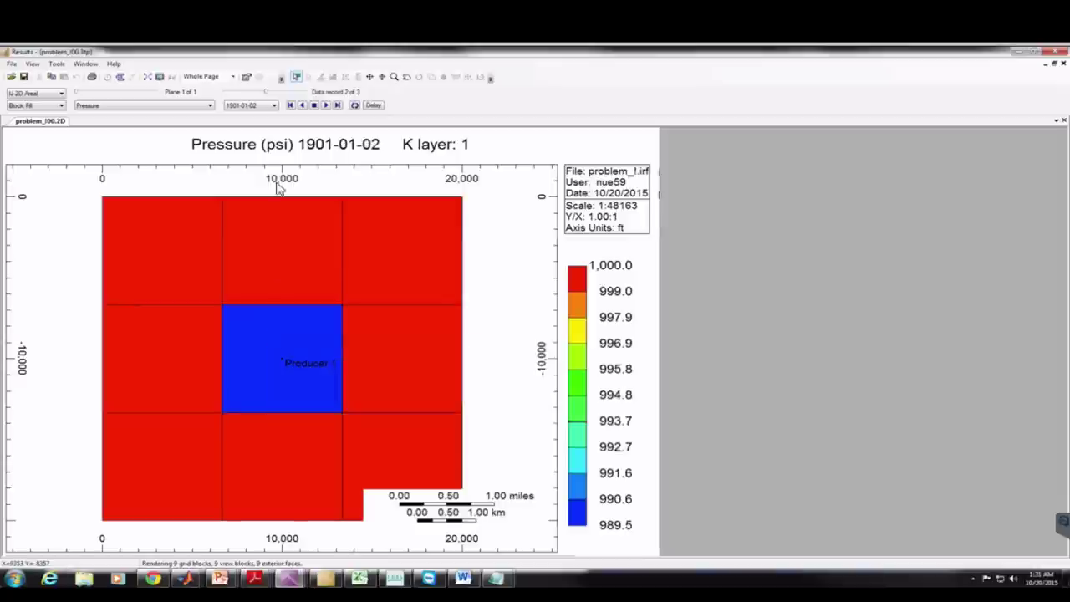
{"action": "left_click", "coordinate": [306, 96]}
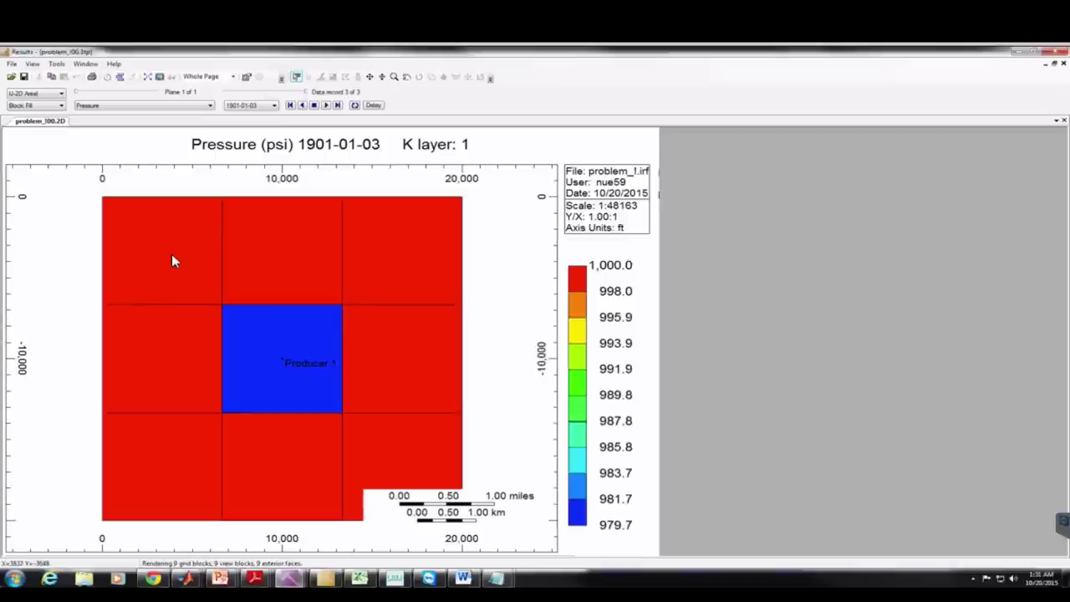
{"action": "mouse_move", "coordinate": [172, 261]}
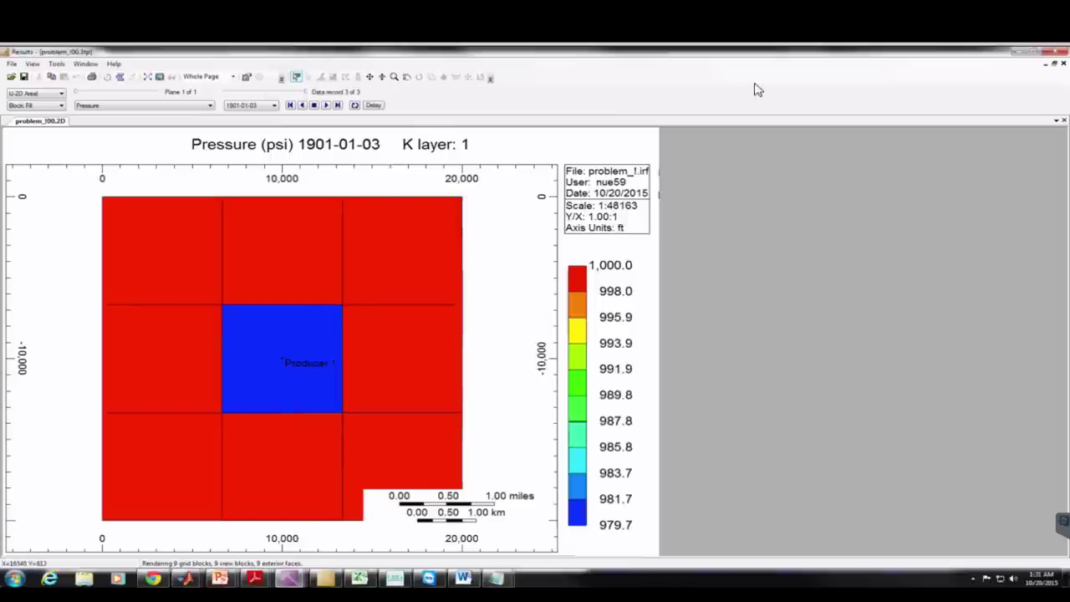
{"action": "left_click", "coordinate": [752, 34]}
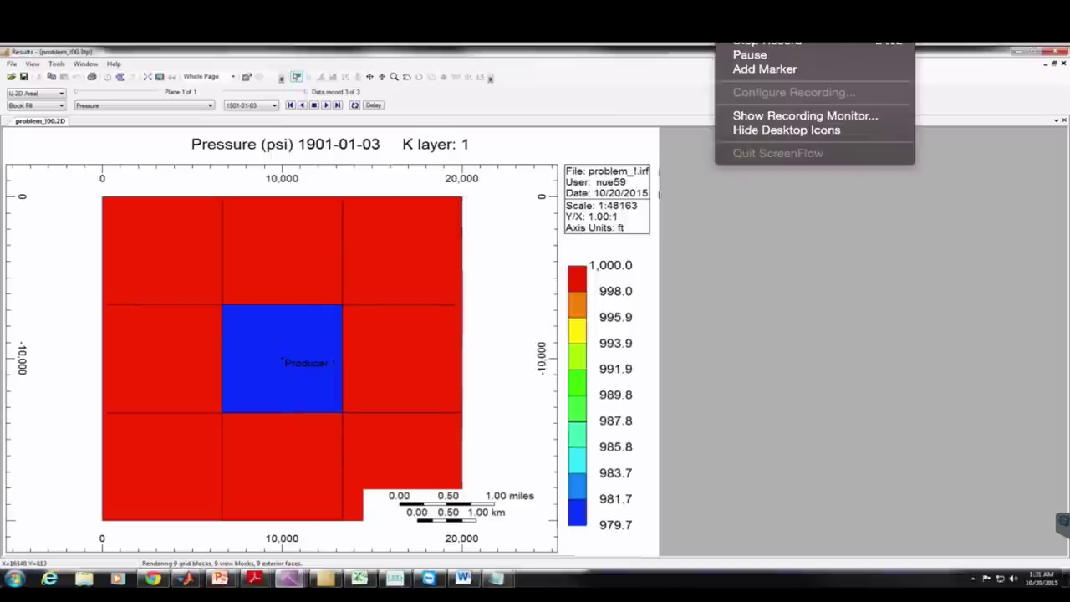
{"action": "left_click", "coordinate": [752, 41]}
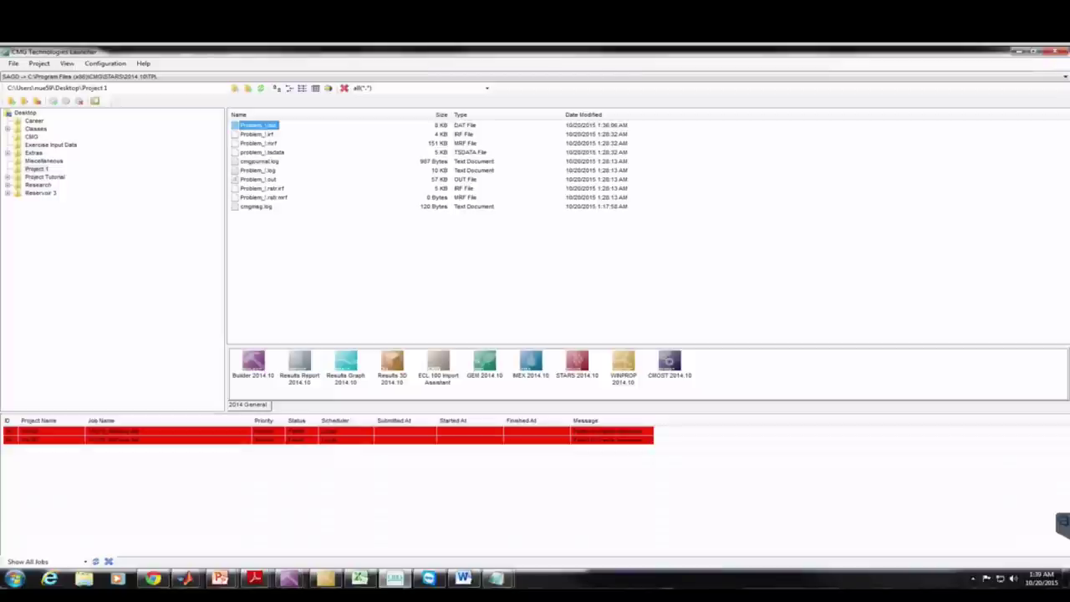
Open the Problem_1 .dat file in Notepad and change the GRID VARI dimensions to 100 100 1
{"action": "double_click", "coordinate": [260, 127]}
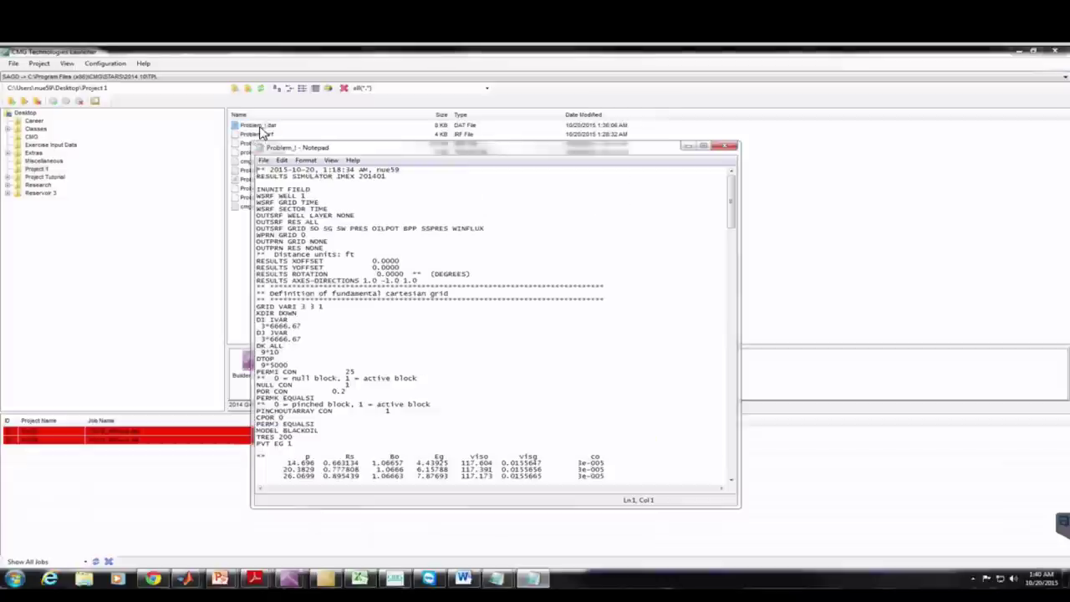
{"action": "left_click", "coordinate": [705, 148]}
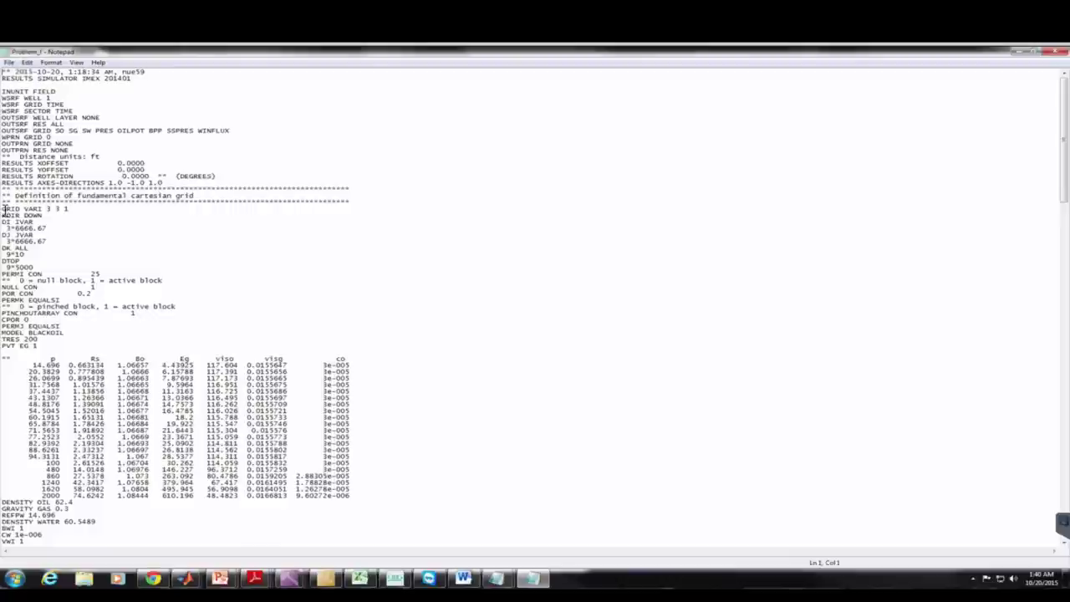
{"action": "left_click_drag", "start_coordinate": [4, 210], "coordinate": [71, 209]}
{"action": "left_click", "coordinate": [71, 210]}
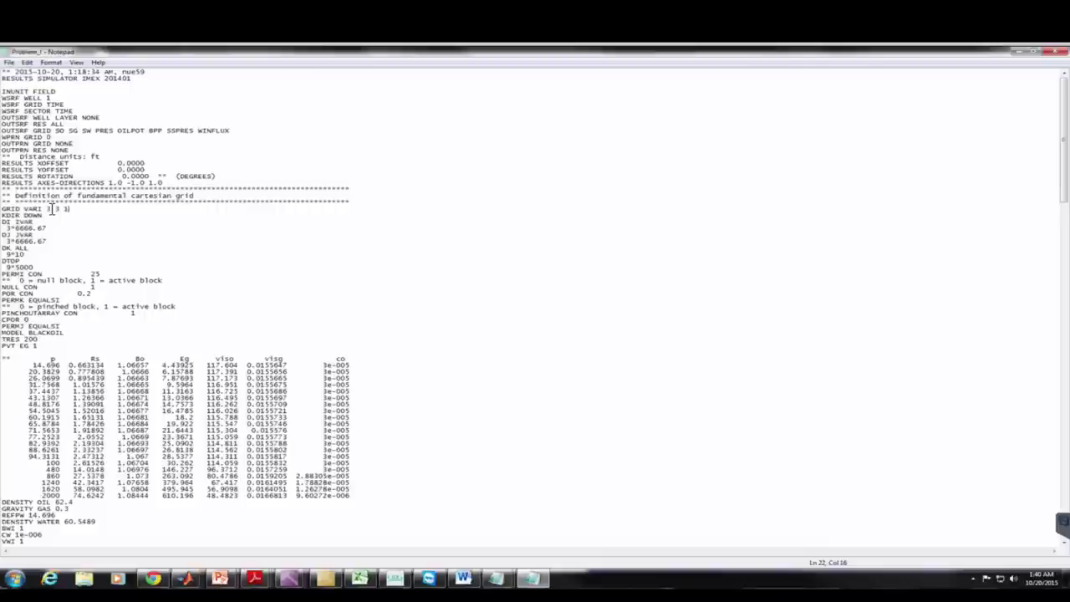
{"action": "left_click", "coordinate": [53, 209]}
{"action": "key", "text": "BackSpace"}
{"action": "type", "text": "100"}
{"action": "key", "text": "Right"}
{"action": "key", "text": "BackSpace"}
{"action": "type", "text": "100"}
Set the DI IVAR block widths in the data file to 100*200
{"action": "left_click", "coordinate": [8, 228]}
{"action": "key", "text": "Delete"}
{"action": "type", "text": "100"}
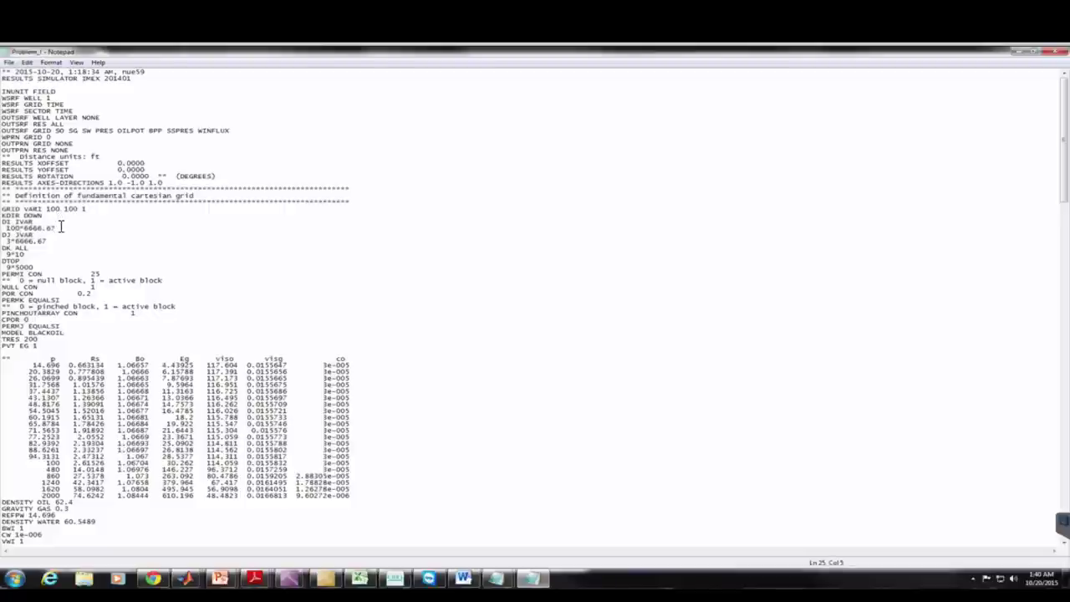
{"action": "key", "text": "BackSpace"}
{"action": "key", "text": "BackSpace"}
{"action": "key", "text": "BackSpace"}
{"action": "key", "text": "BackSpace"}
{"action": "key", "text": "BackSpace"}
{"action": "key", "text": "BackSpace"}
{"action": "key", "text": "BackSpace"}
{"action": "type", "text": "200"}
Replace the DJ JVAR block width entry with 100*200
{"action": "key", "text": "BackSpace"}
{"action": "key", "text": "BackSpace"}
{"action": "key", "text": "BackSpace"}
{"action": "key", "text": "BackSpace"}
{"action": "key", "text": "BackSpace"}
{"action": "key", "text": "BackSpace"}
{"action": "type", "text": "100*200"}
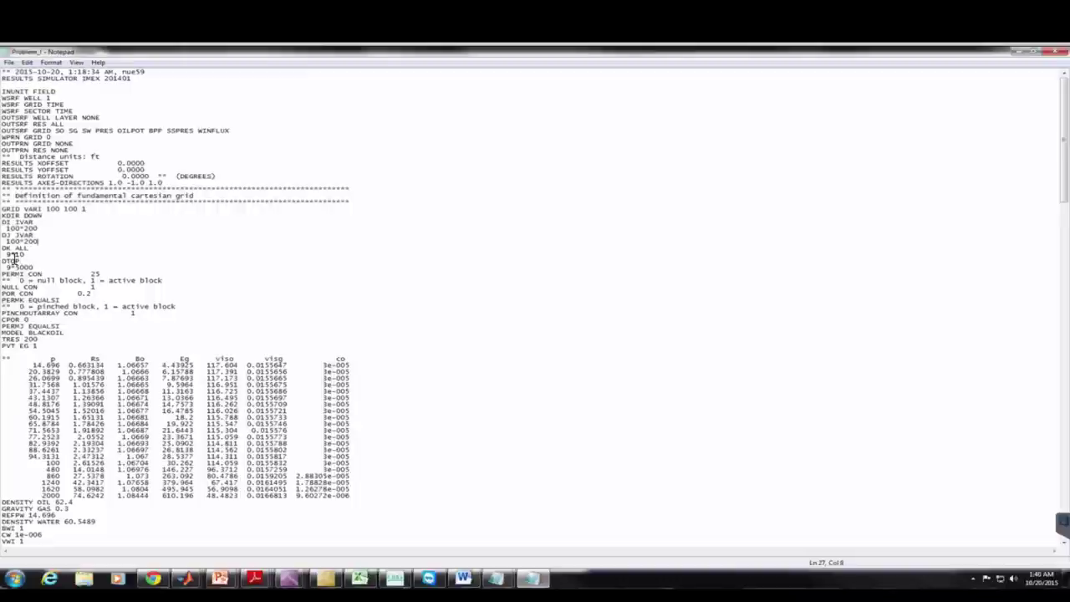
Set the DK ALL entry to 10000*10 and the DTOP entry to 10000*5000
{"action": "key", "text": "BackSpace"}
{"action": "type", "text": "10000"}
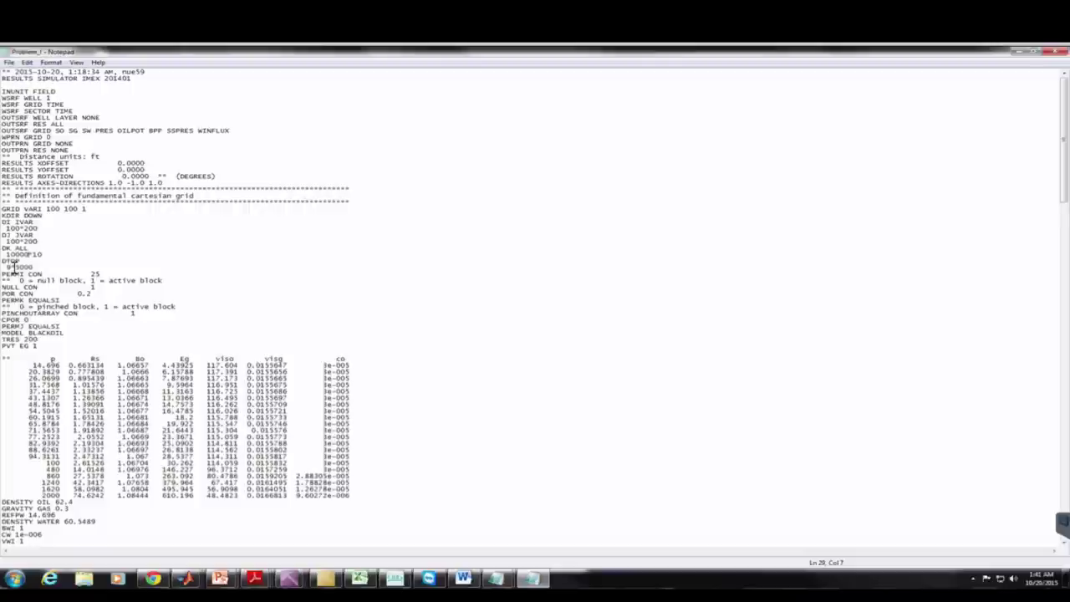
{"action": "key", "text": "Left"}
{"action": "key", "text": "BackSpace"}
{"action": "key", "text": "BackSpace"}
{"action": "type", "text": "10000*50"}
Save the edited data file as Problem_2.dat in the Project 1 folder with the All Files type, then close Notepad
{"action": "left_click", "coordinate": [10, 63]}
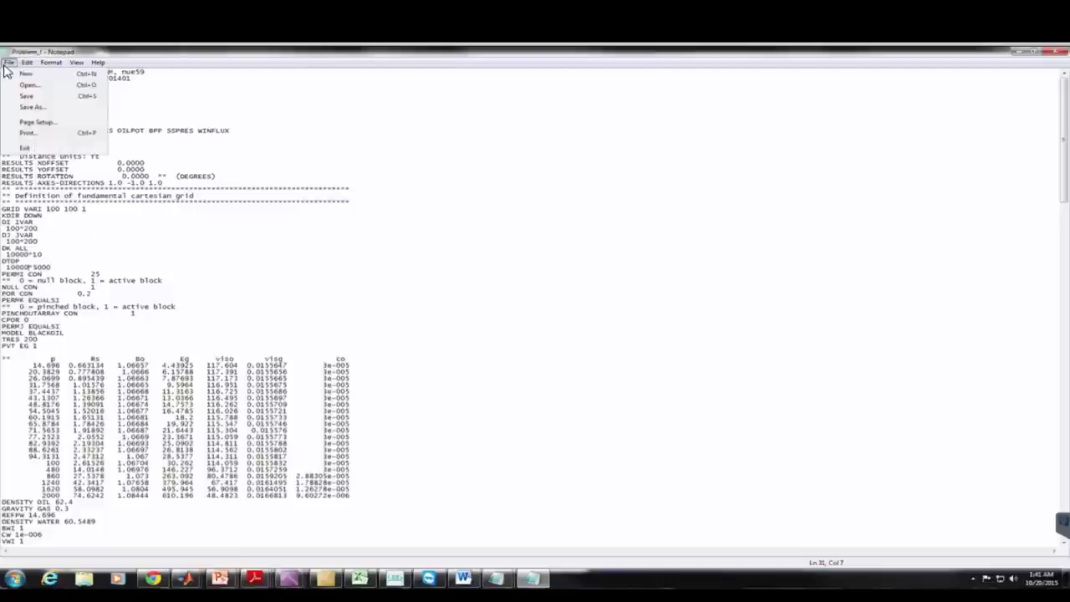
{"action": "left_click", "coordinate": [35, 107]}
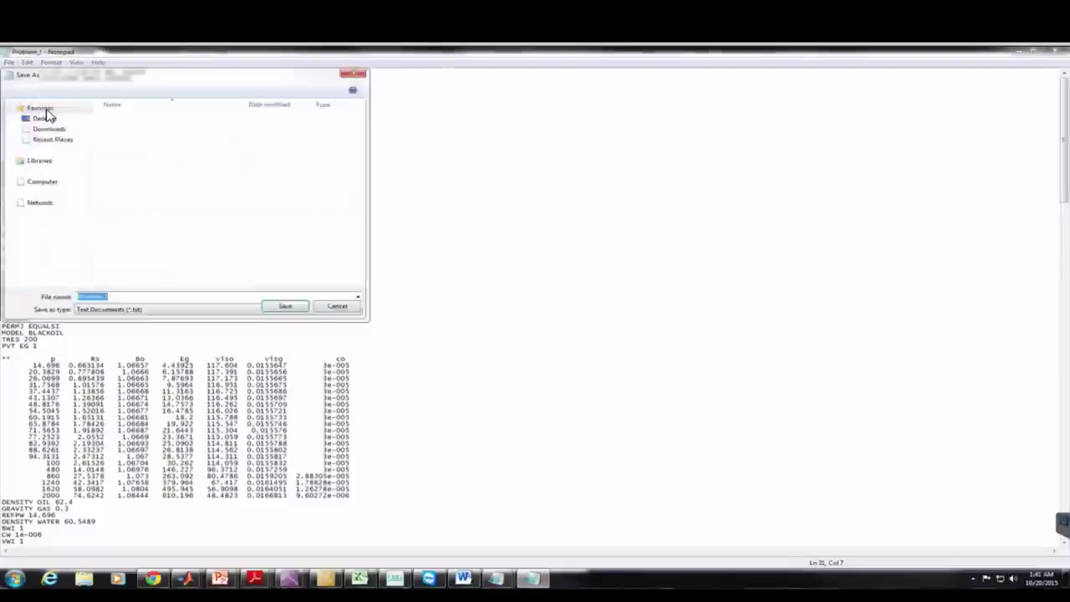
{"action": "left_click", "coordinate": [134, 317]}
{"action": "key", "text": "BackSpace"}
{"action": "type", "text": "2"}
{"action": "left_click", "coordinate": [164, 331]}
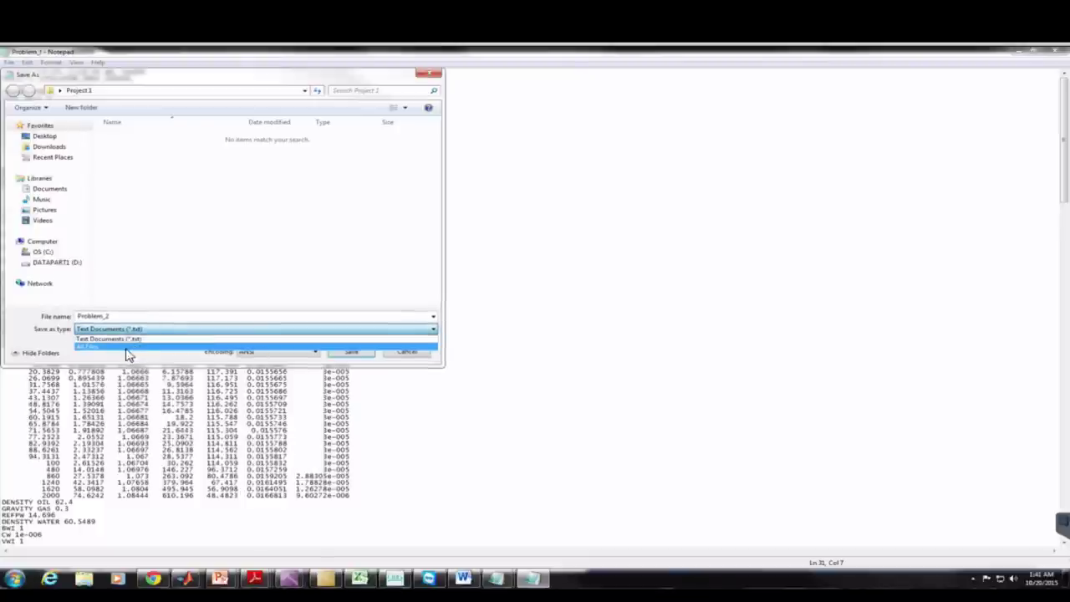
{"action": "left_click", "coordinate": [117, 347]}
{"action": "double_click", "coordinate": [137, 317]}
{"action": "left_click", "coordinate": [137, 317]}
{"action": "type", "text": ".dat"}
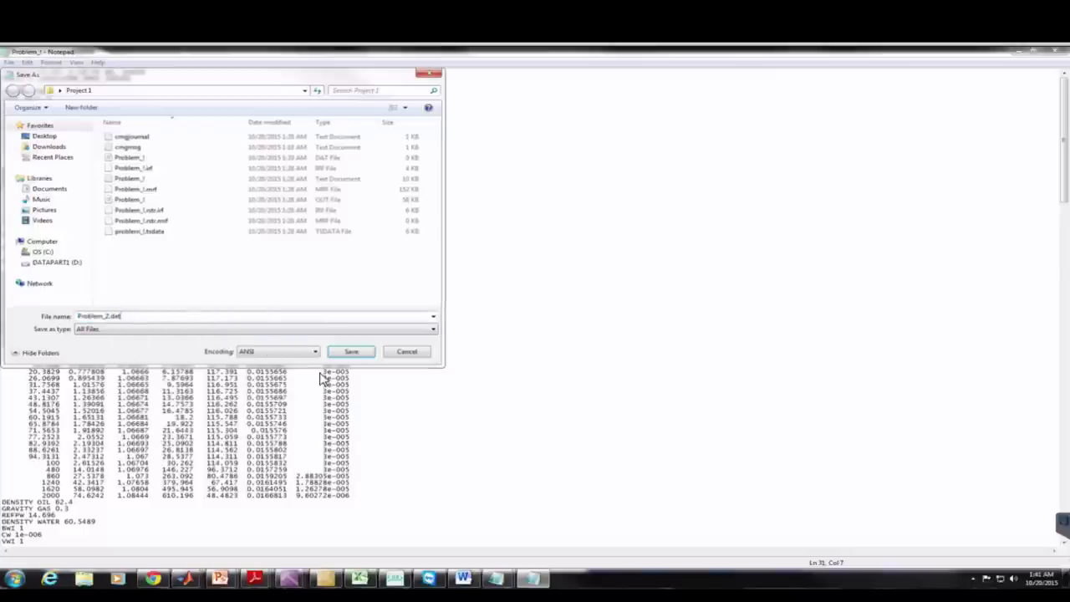
{"action": "left_click", "coordinate": [353, 352]}
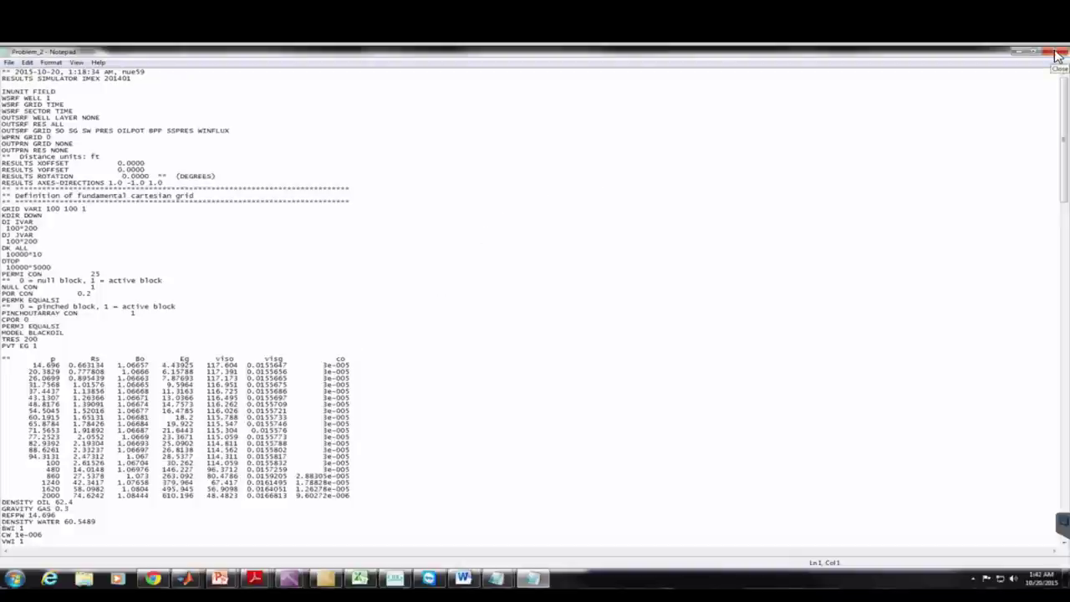
{"action": "left_click", "coordinate": [1055, 55]}
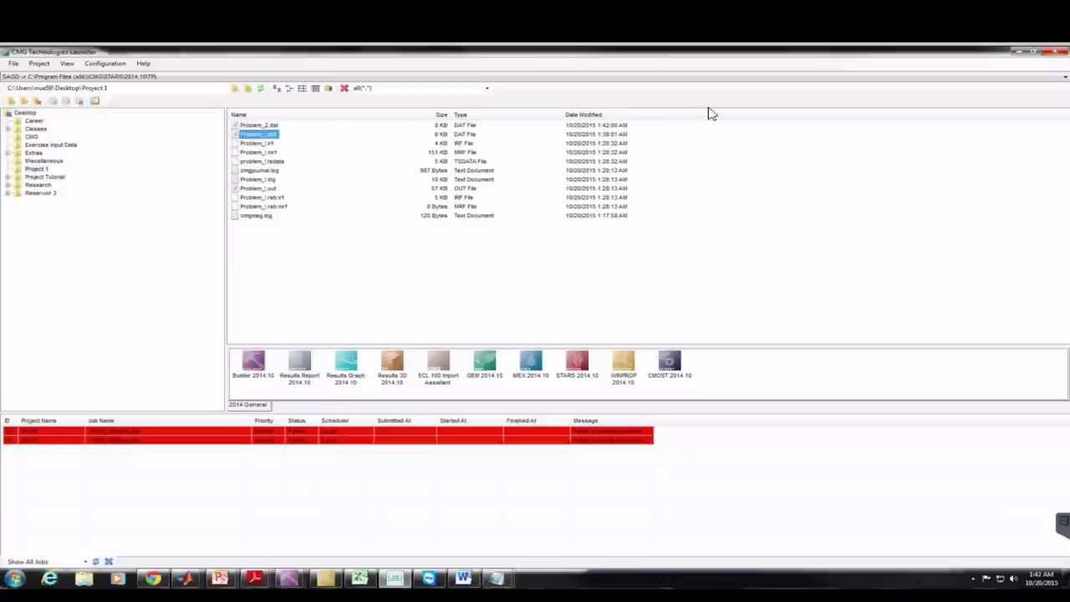
Open Problem_2.dat in Builder, run it normally and immediately with IMEX, then close the simulator run dialog
{"action": "double_click", "coordinate": [255, 125]}
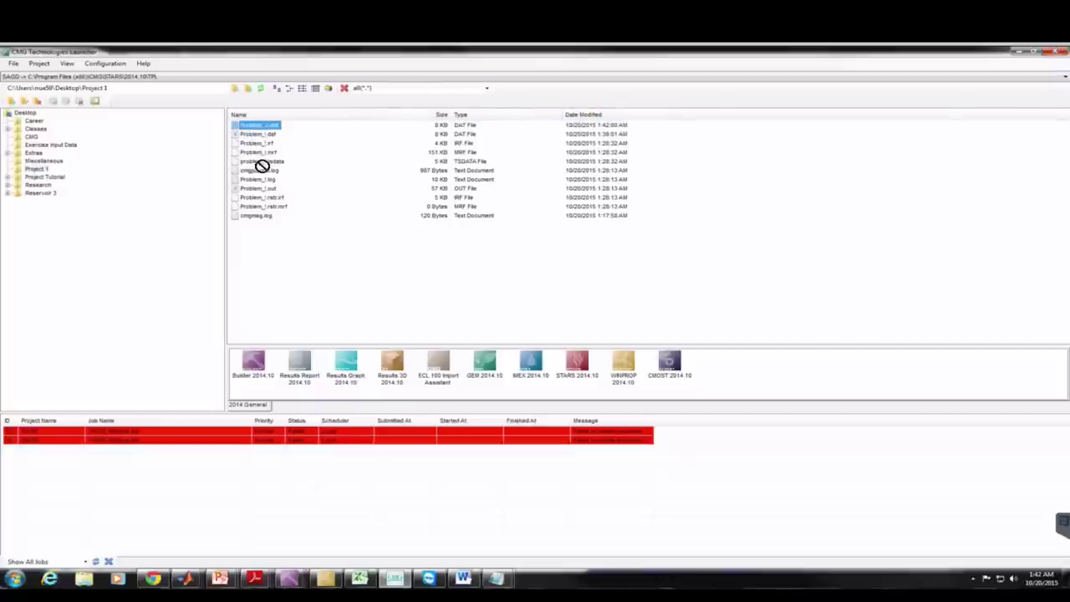
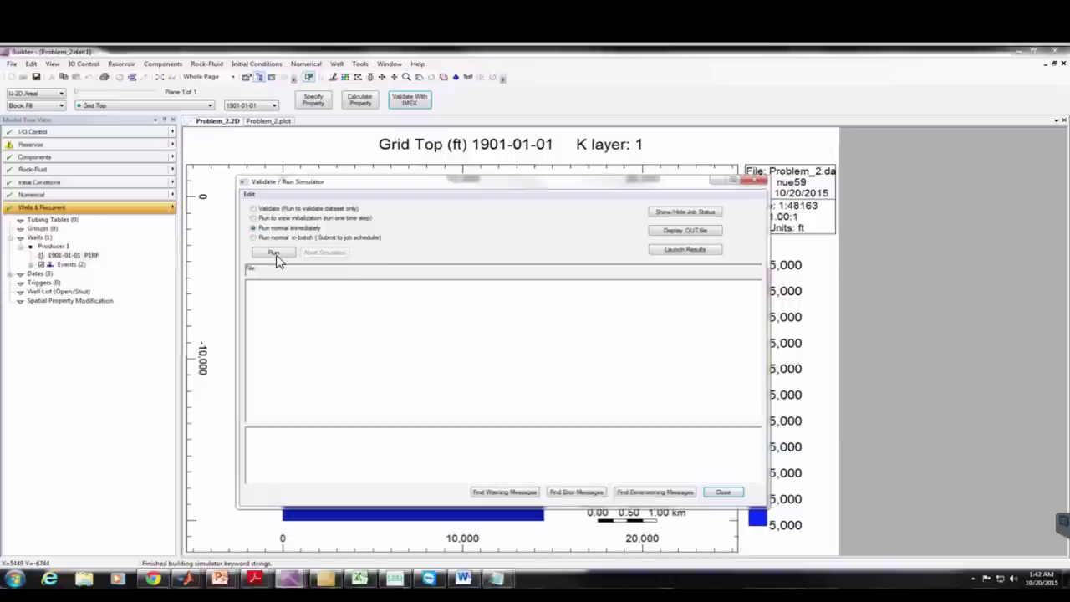
{"action": "left_click", "coordinate": [274, 253]}
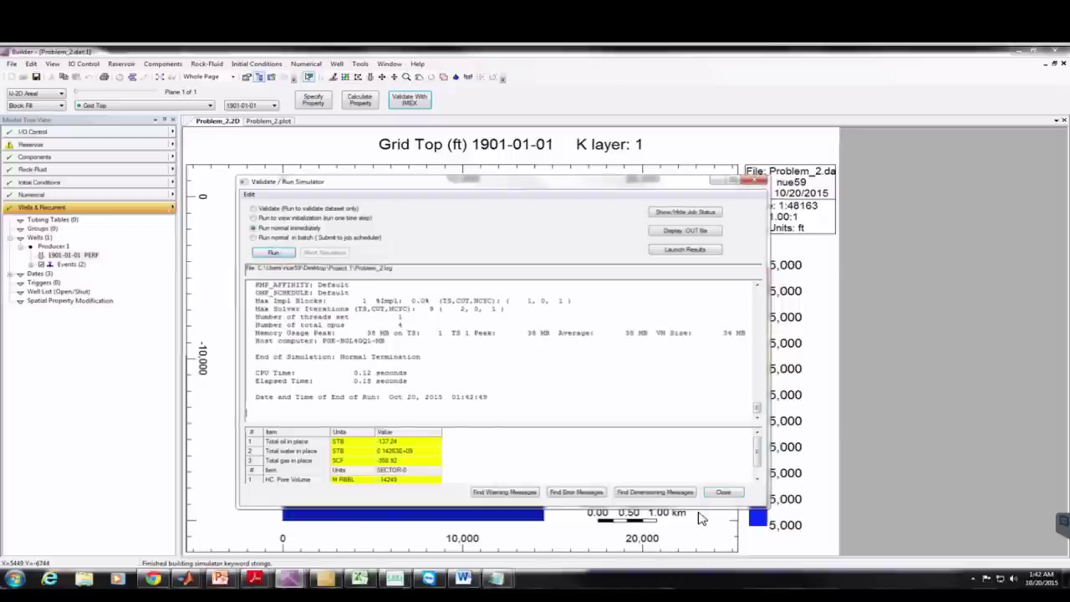
{"action": "left_click", "coordinate": [722, 492]}
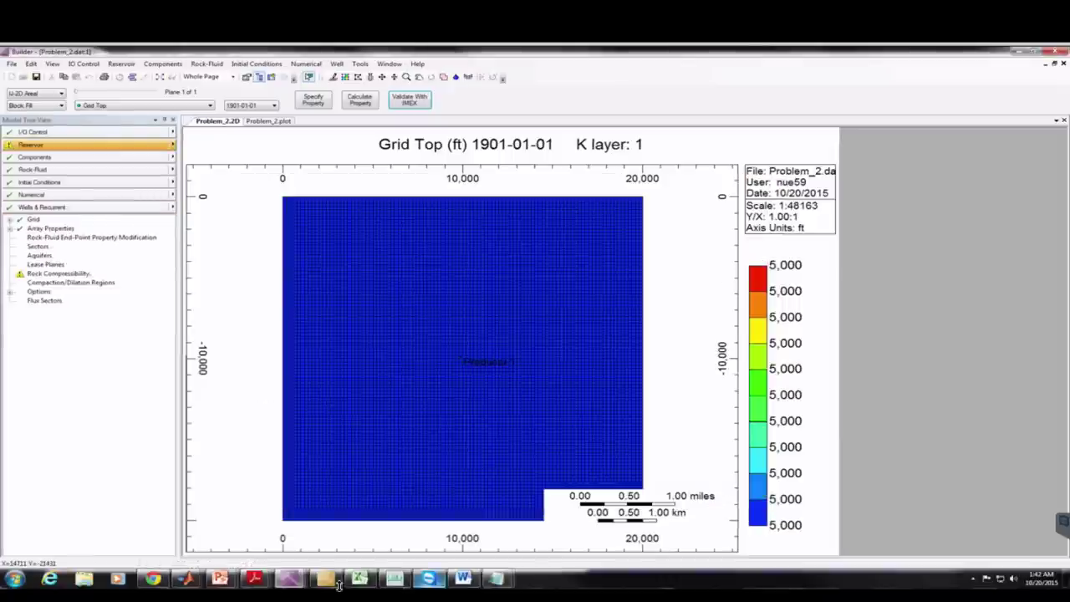
Switch to the CMG Technologies Launcher and open the Problem_2 .irf results file in Results 3D
{"action": "left_click", "coordinate": [397, 581]}
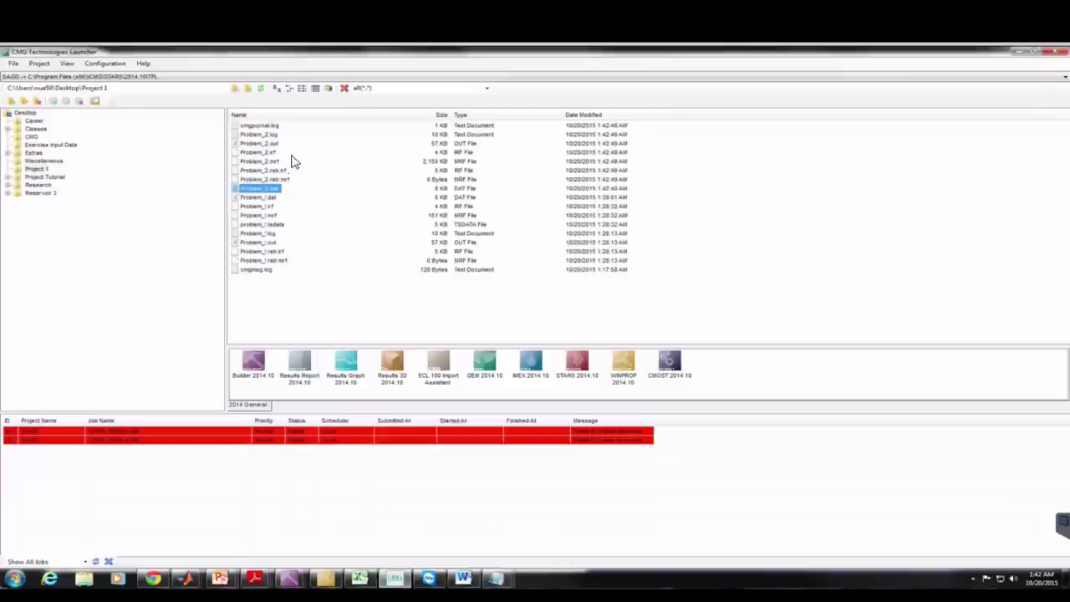
{"action": "left_click", "coordinate": [278, 154]}
{"action": "left_click_drag", "start_coordinate": [280, 159], "coordinate": [390, 358]}
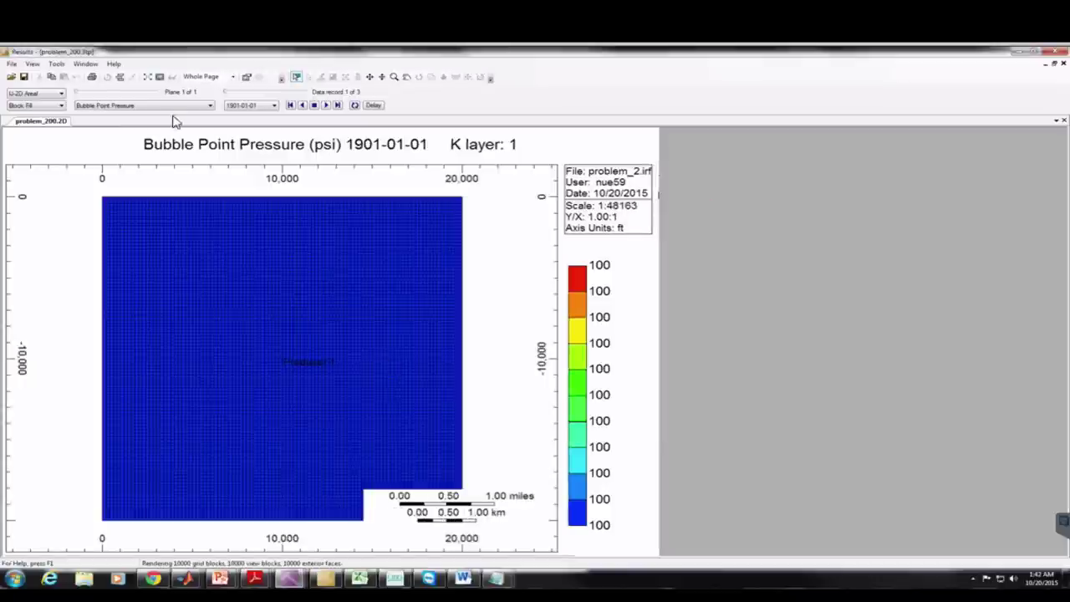
Display the Pressure property for Problem_2 and step the map through 1901-01-02 to 1901-01-03
{"action": "left_click", "coordinate": [172, 106]}
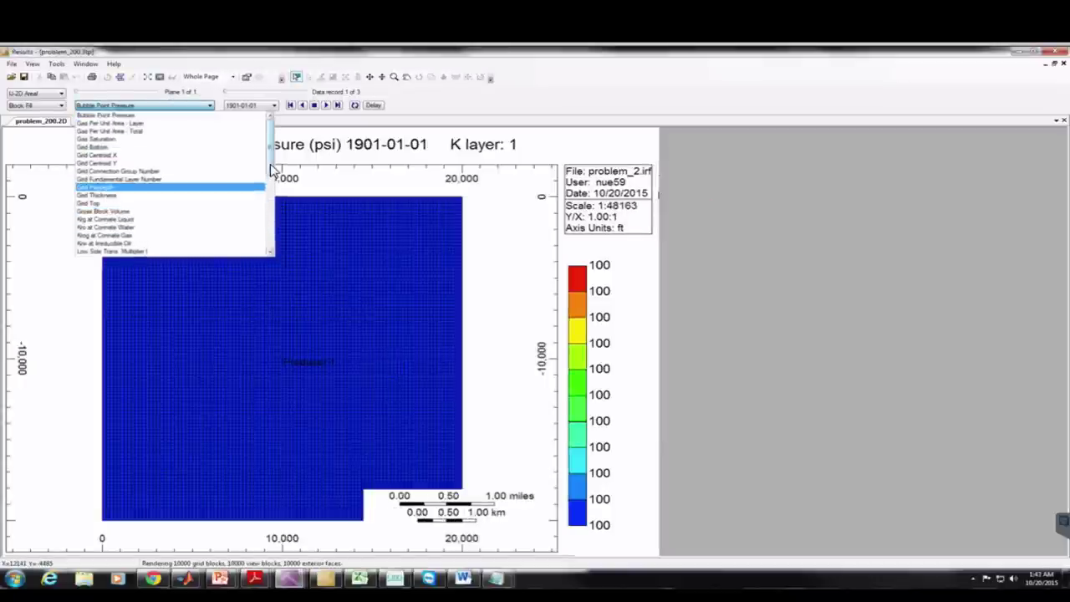
{"action": "left_click_drag", "start_coordinate": [270, 176], "coordinate": [270, 246]}
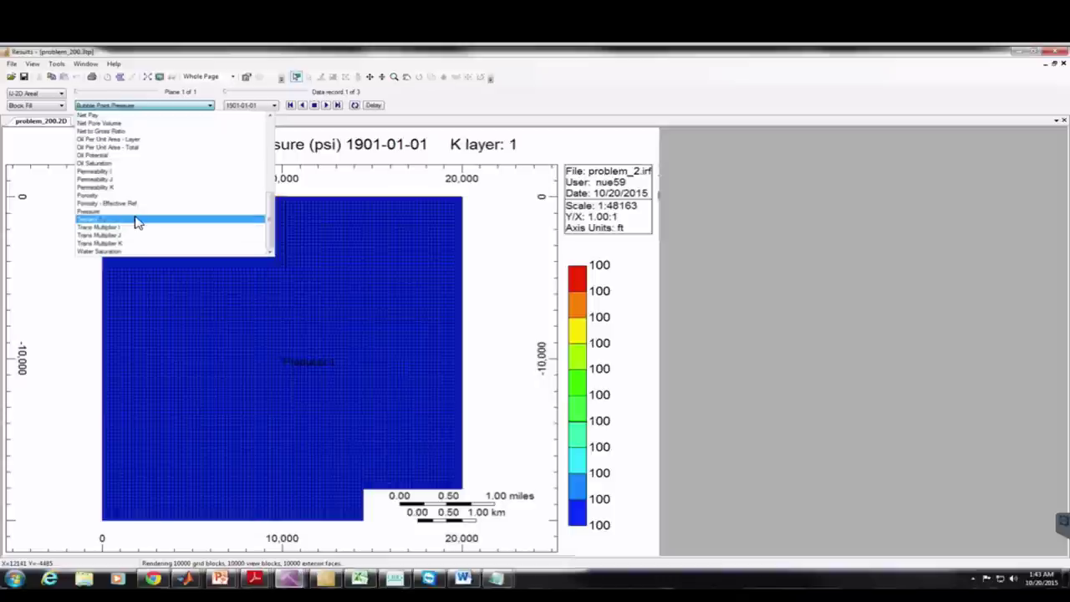
{"action": "left_click", "coordinate": [138, 212]}
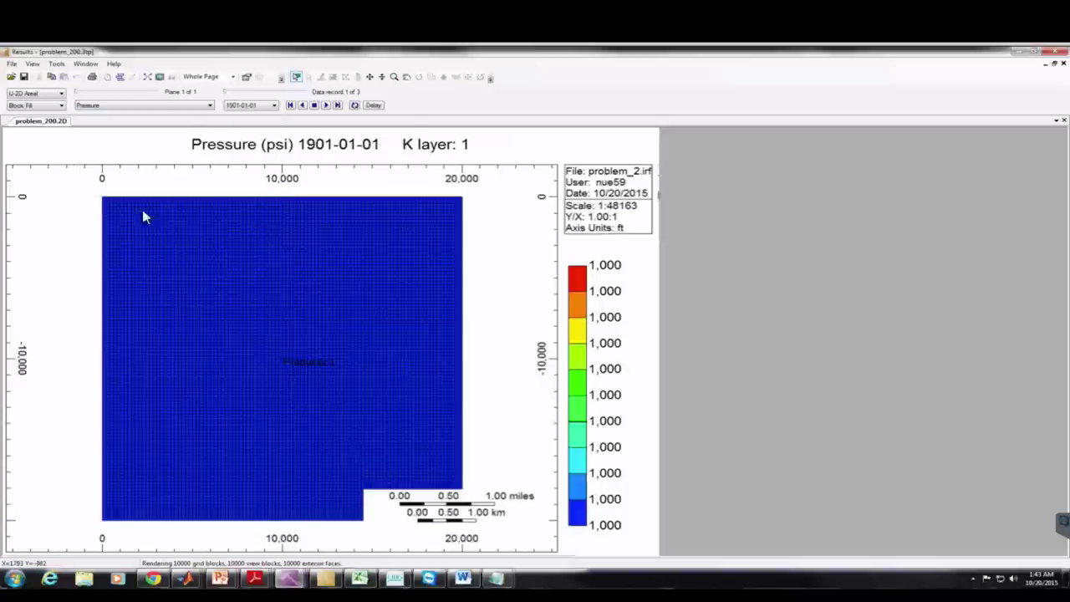
{"action": "left_click", "coordinate": [261, 92]}
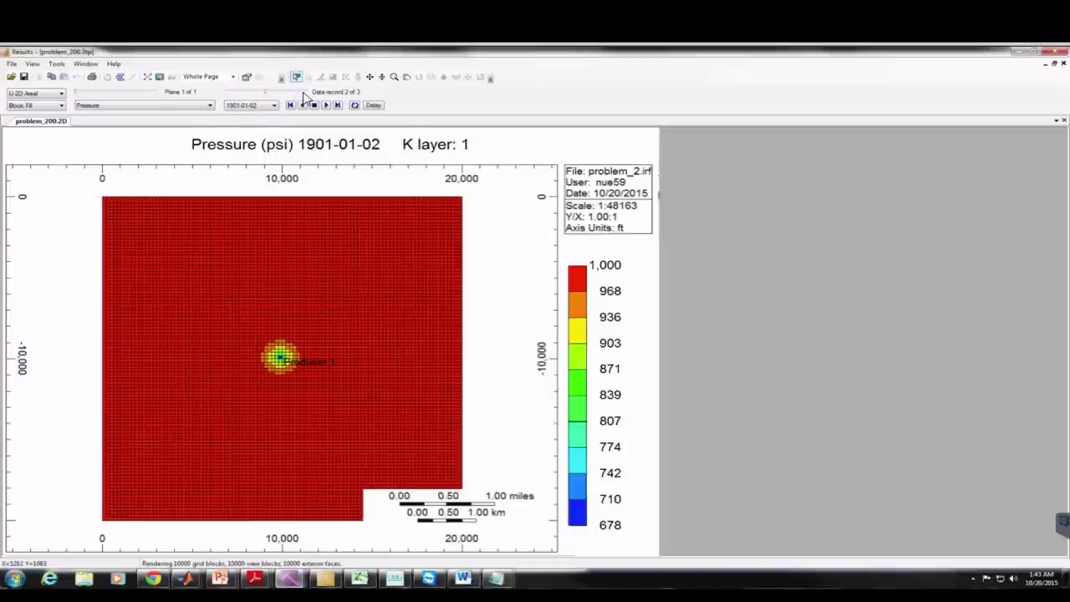
{"action": "left_click", "coordinate": [304, 95]}
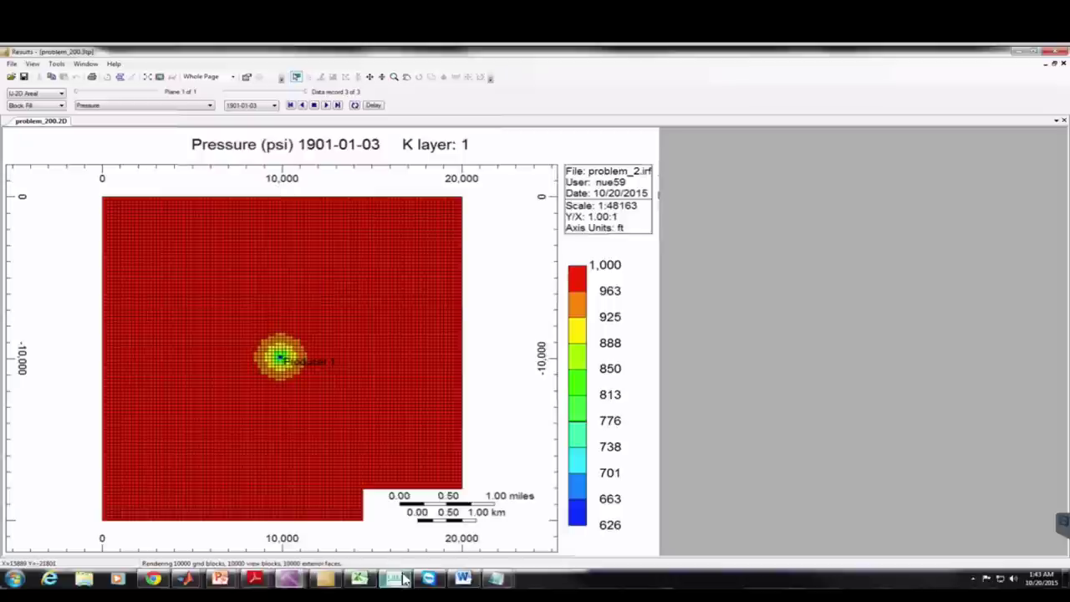
Switch to the Problem_2 model in Builder and open its simulation dates under Wells & Recurrent
{"action": "mouse_move", "coordinate": [288, 579]}
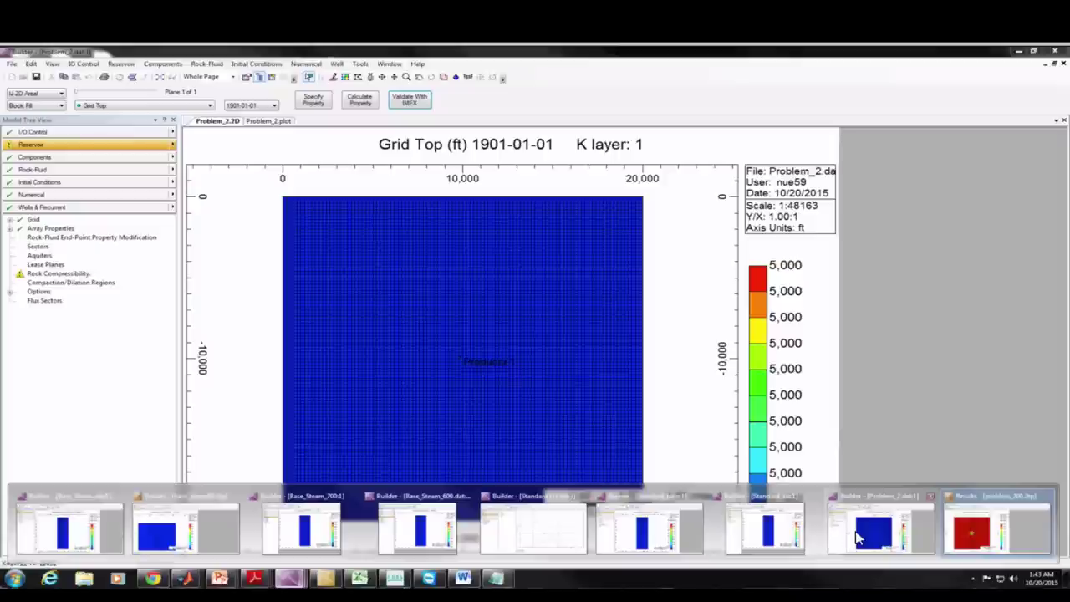
{"action": "left_click", "coordinate": [856, 538]}
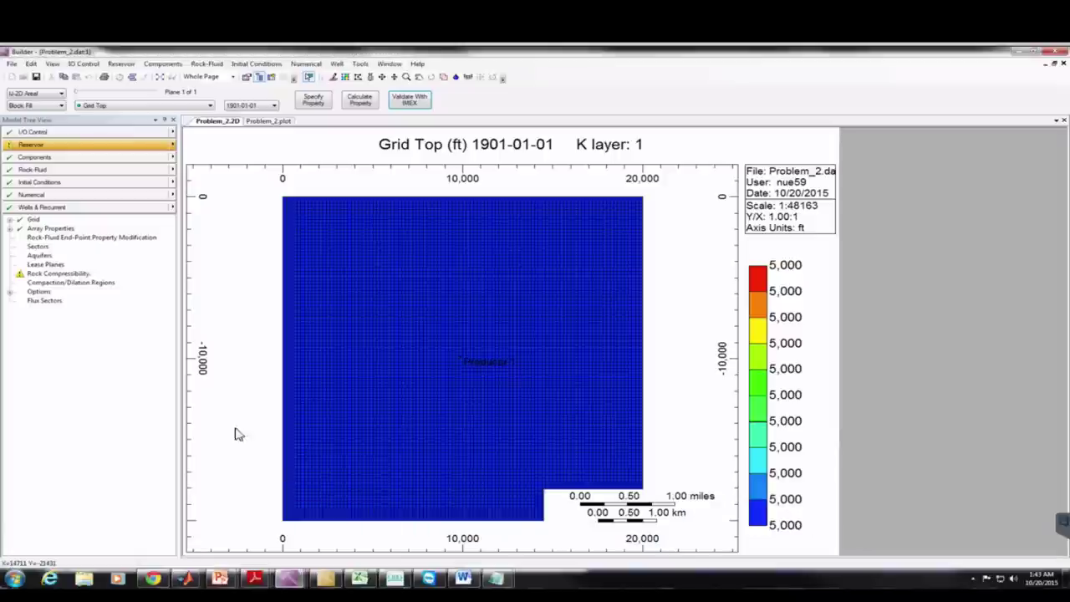
{"action": "left_click", "coordinate": [54, 207]}
{"action": "double_click", "coordinate": [38, 238]}
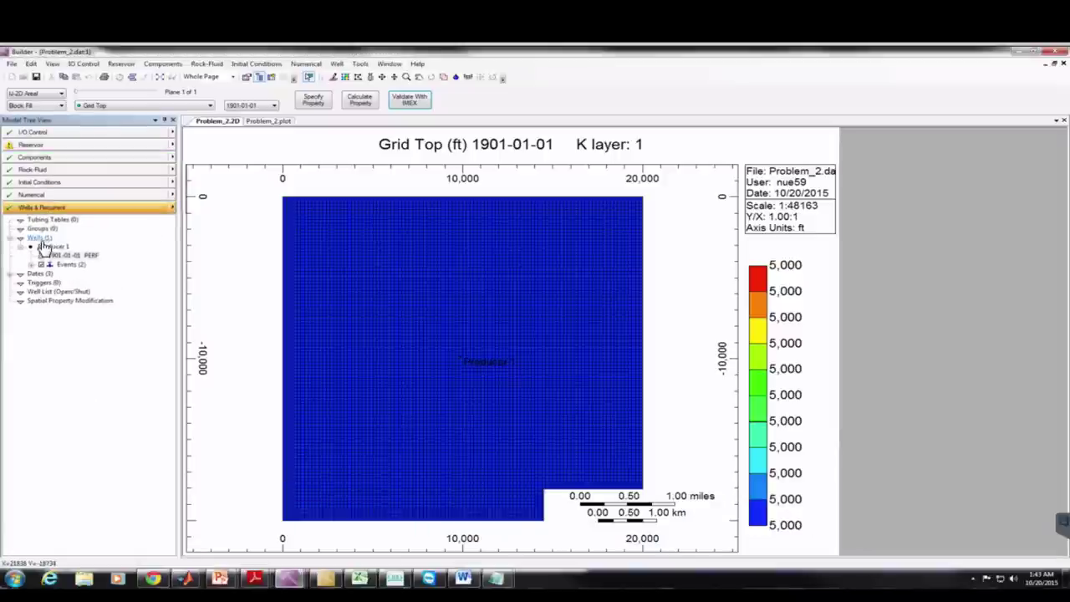
{"action": "double_click", "coordinate": [35, 273]}
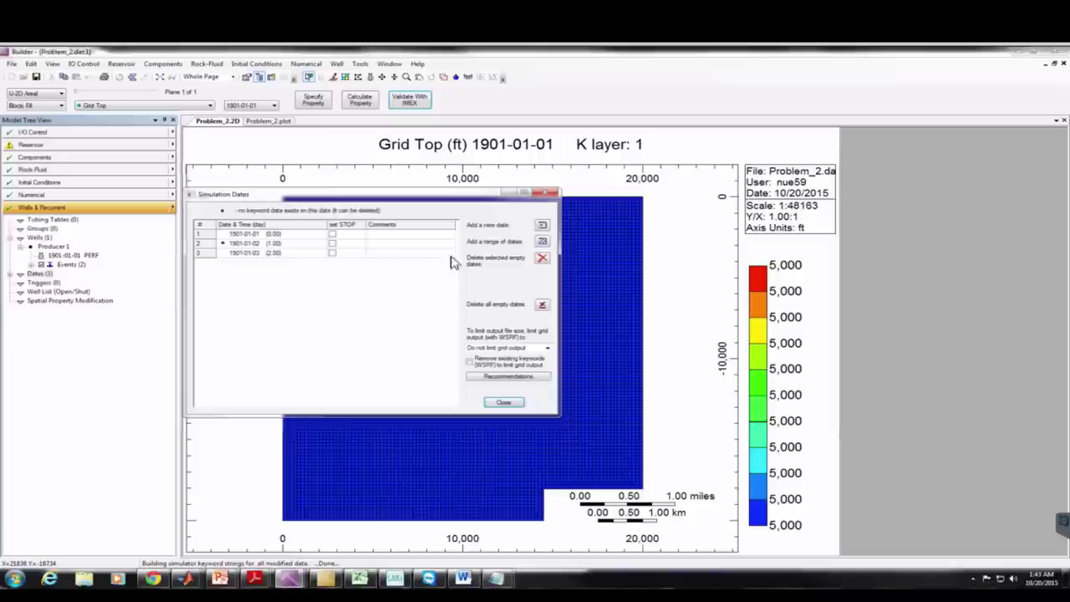
Add a range of simulation dates from 1901-01-01 to day 100 with a one-month step, then close the dates dialog
{"action": "left_click", "coordinate": [541, 243]}
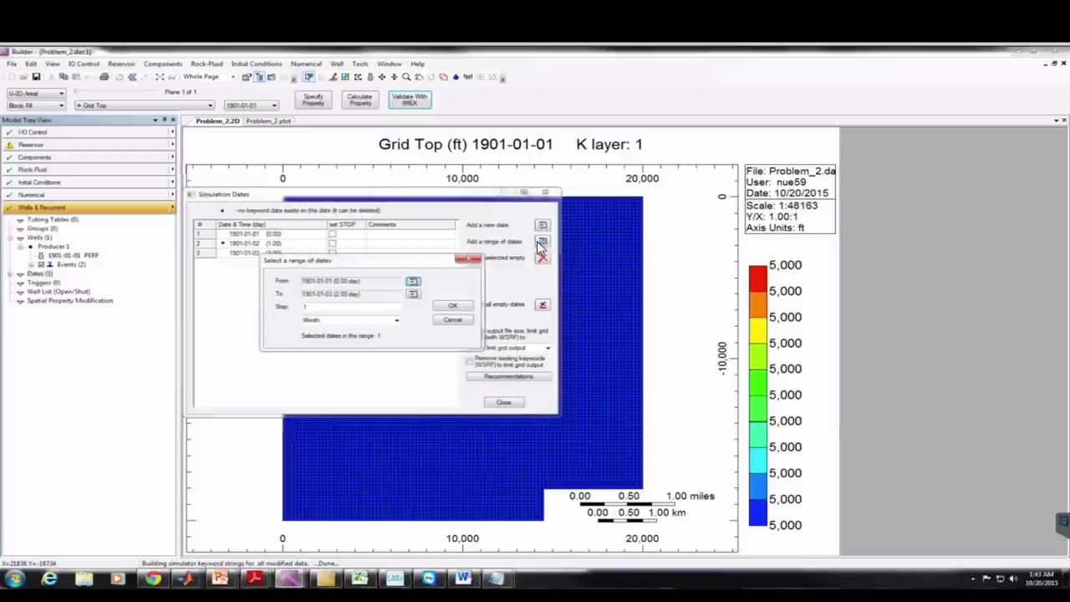
{"action": "left_click", "coordinate": [412, 299]}
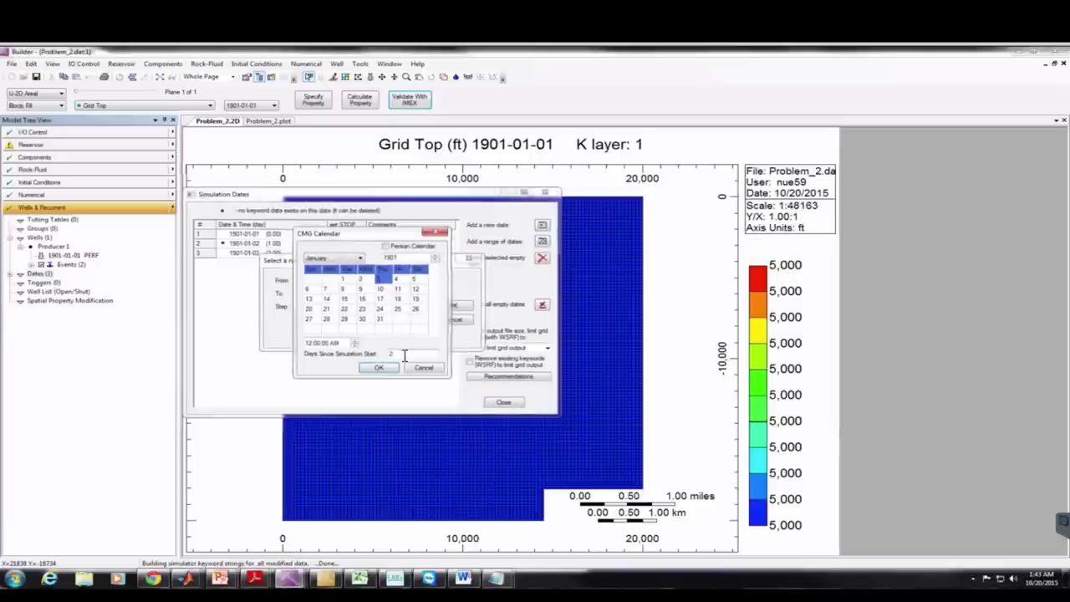
{"action": "type", "text": "100"}
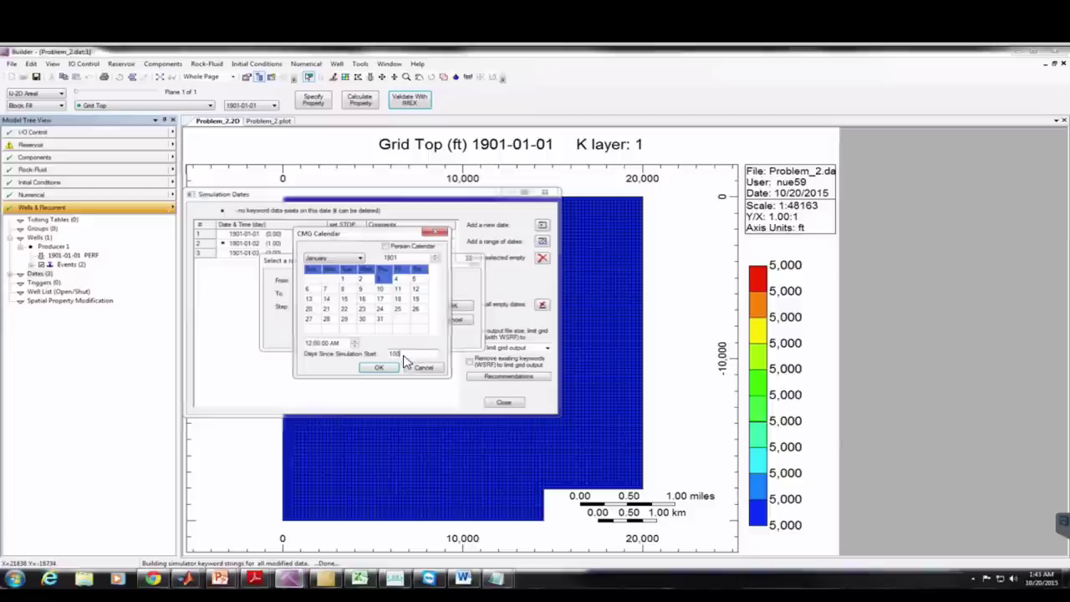
{"action": "left_click", "coordinate": [378, 367]}
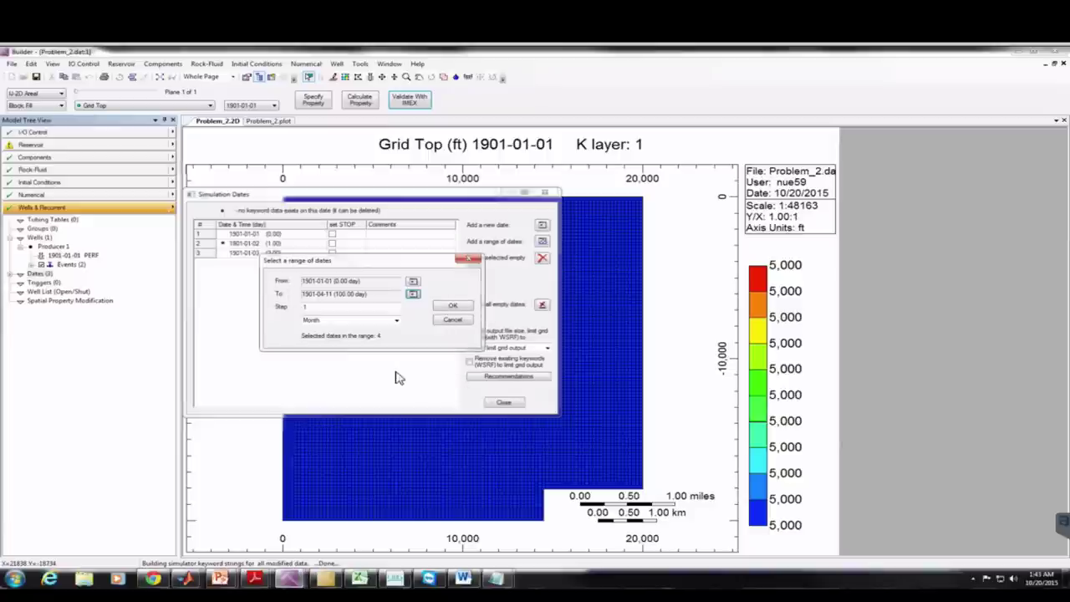
{"action": "left_click", "coordinate": [451, 305]}
{"action": "left_click", "coordinate": [419, 330]}
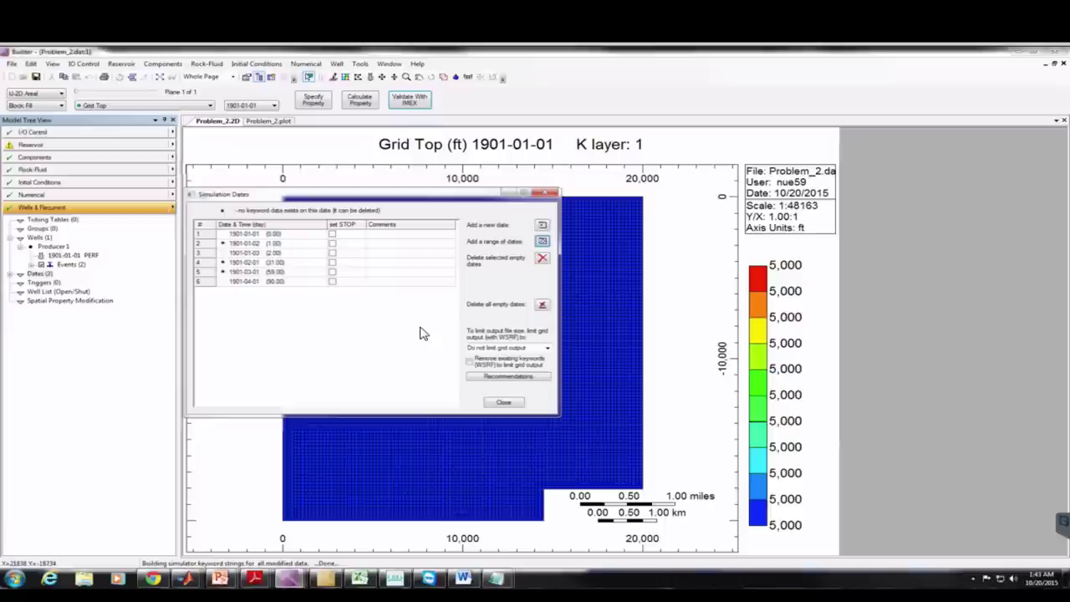
{"action": "left_click", "coordinate": [504, 402]}
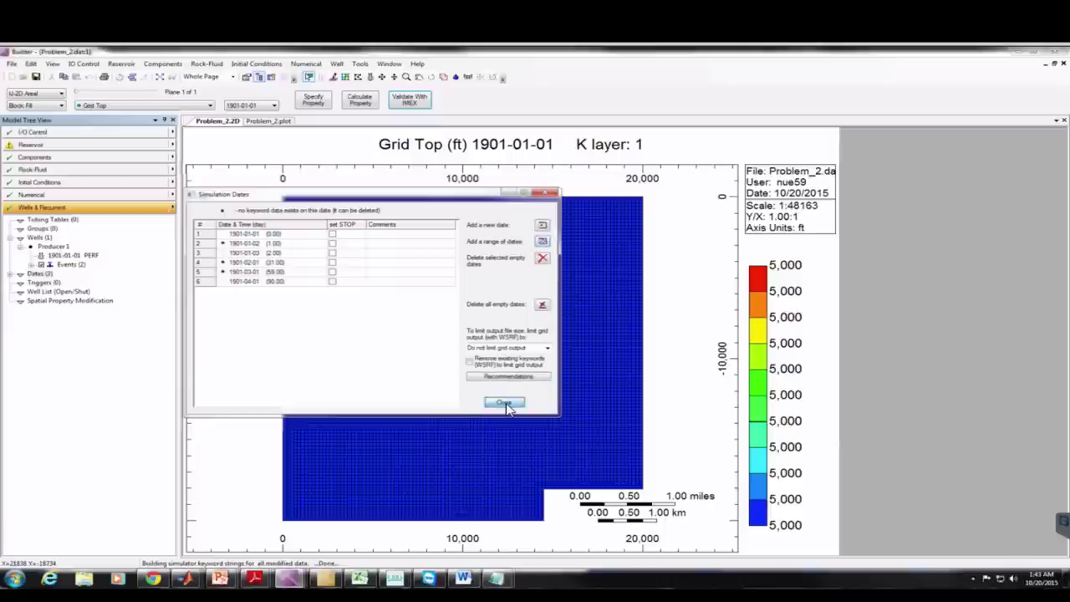
Save the dataset, run it normally and immediately with IMEX, then close the simulator run dialog
{"action": "left_click", "coordinate": [409, 100]}
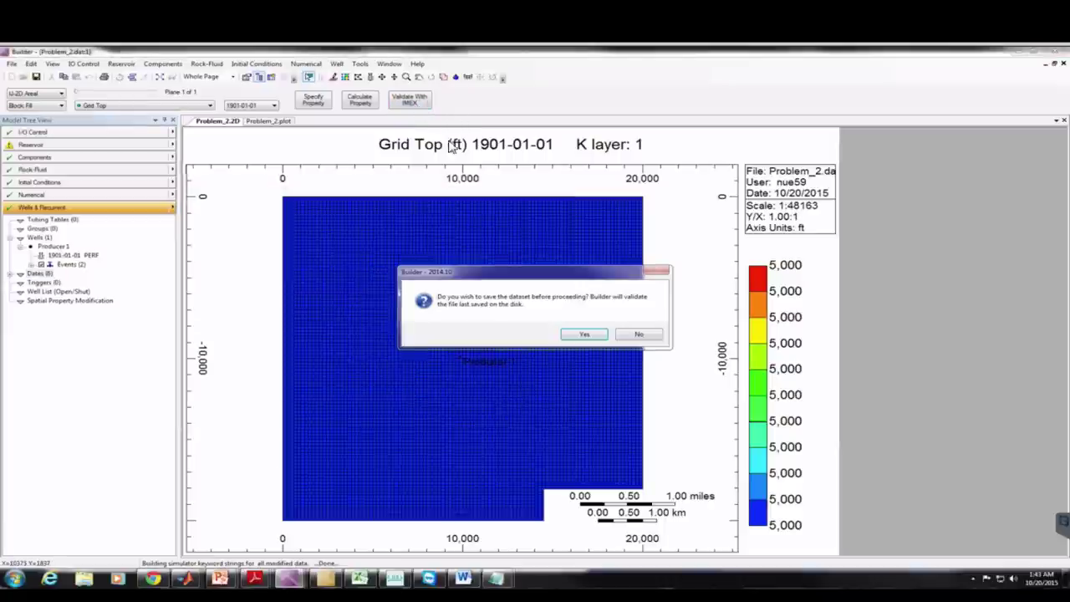
{"action": "left_click", "coordinate": [579, 334]}
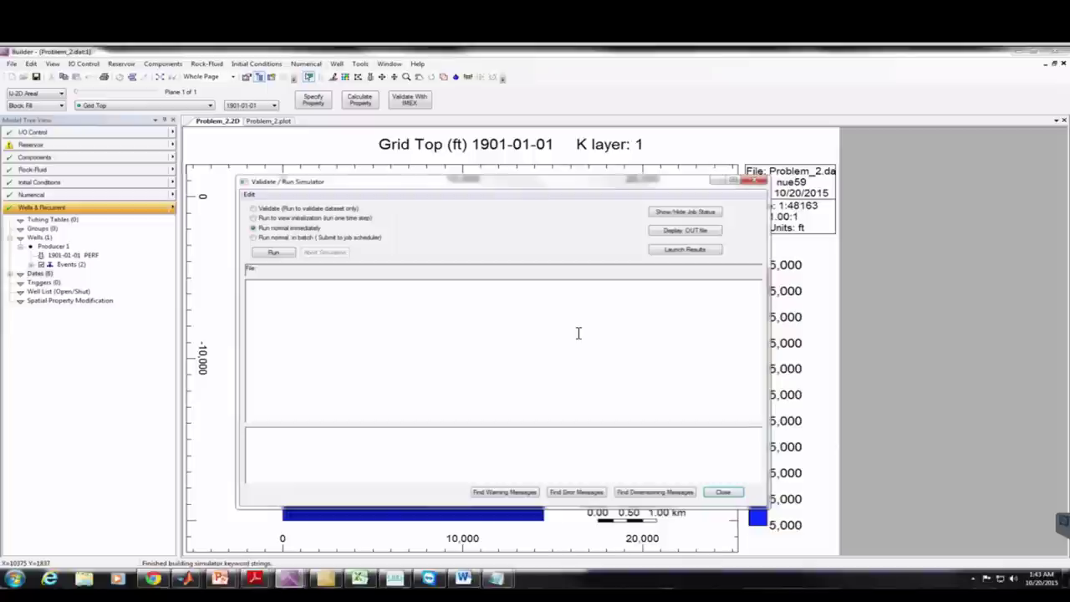
{"action": "left_click", "coordinate": [275, 253]}
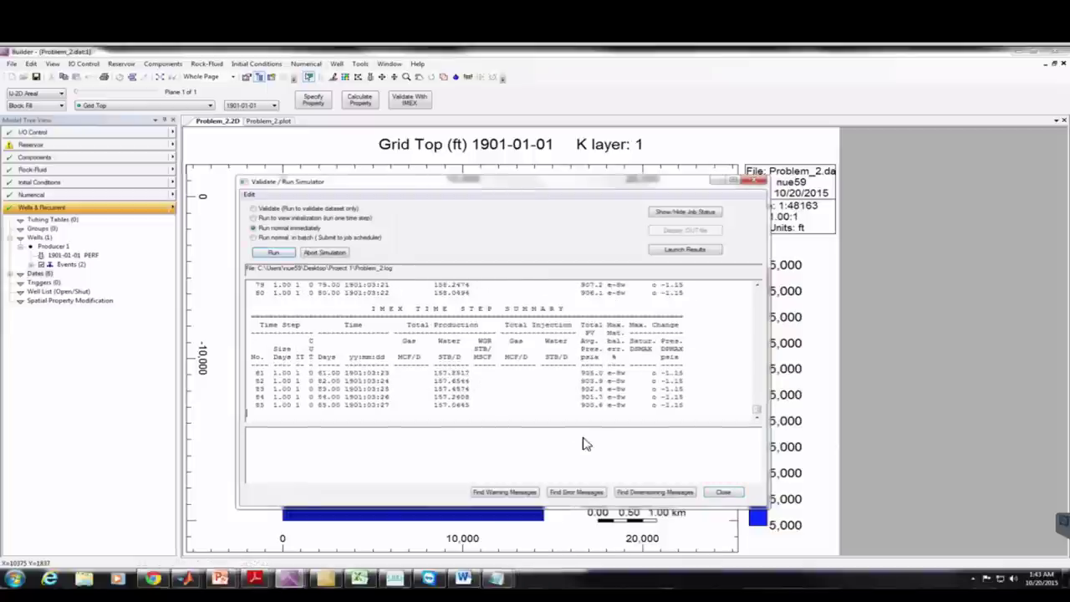
{"action": "left_click", "coordinate": [721, 491]}
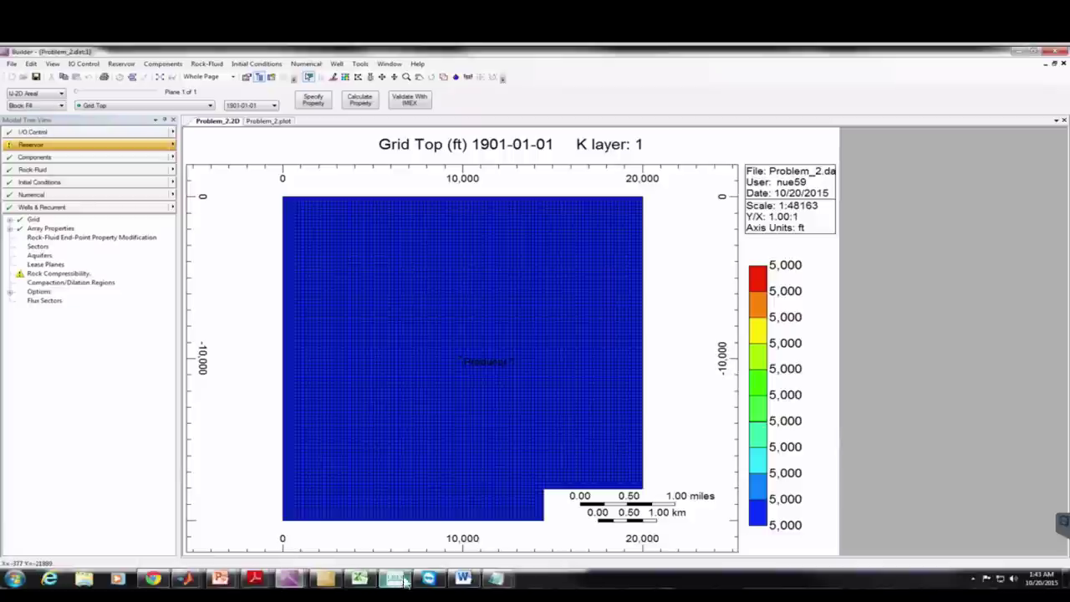
Switch to the CMG Technologies Launcher and open the updated Problem_2 .irf results file in Results 3D
{"action": "mouse_move", "coordinate": [459, 580]}
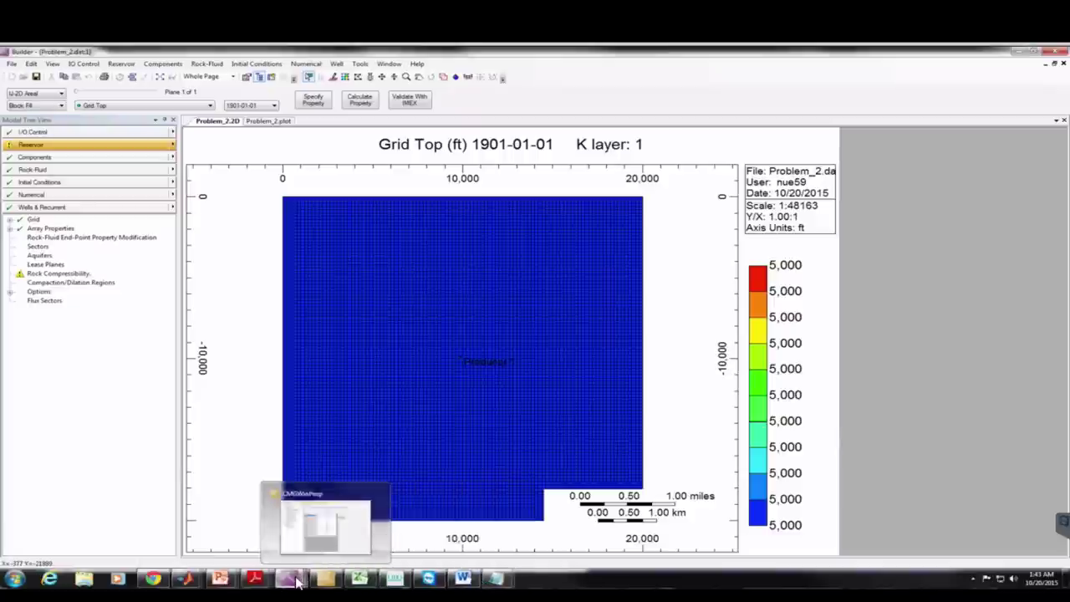
{"action": "mouse_move", "coordinate": [289, 578]}
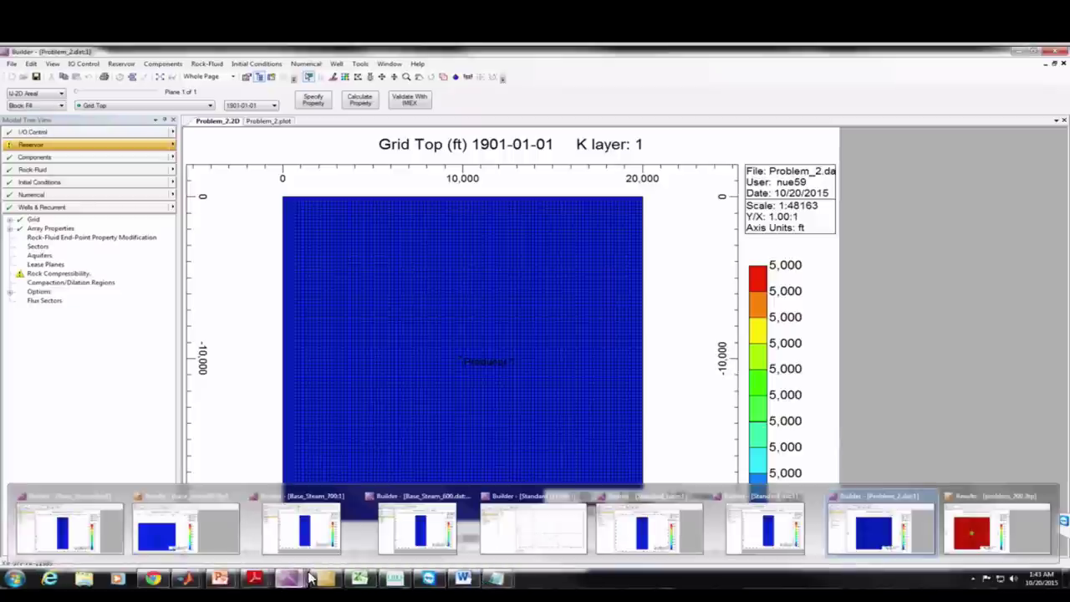
{"action": "left_click", "coordinate": [391, 580]}
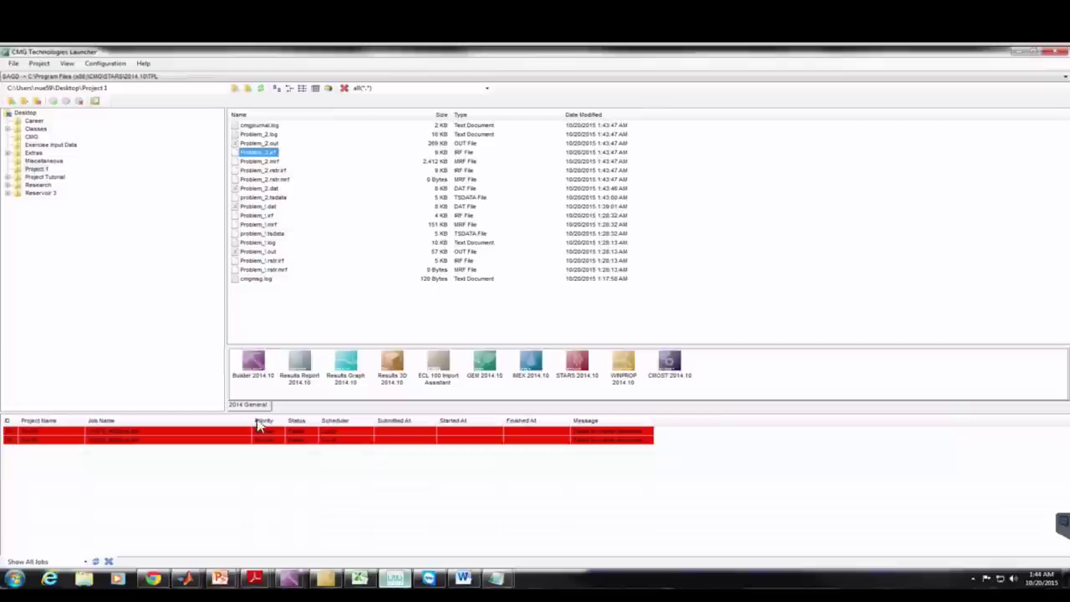
{"action": "left_click_drag", "start_coordinate": [270, 157], "coordinate": [393, 360]}
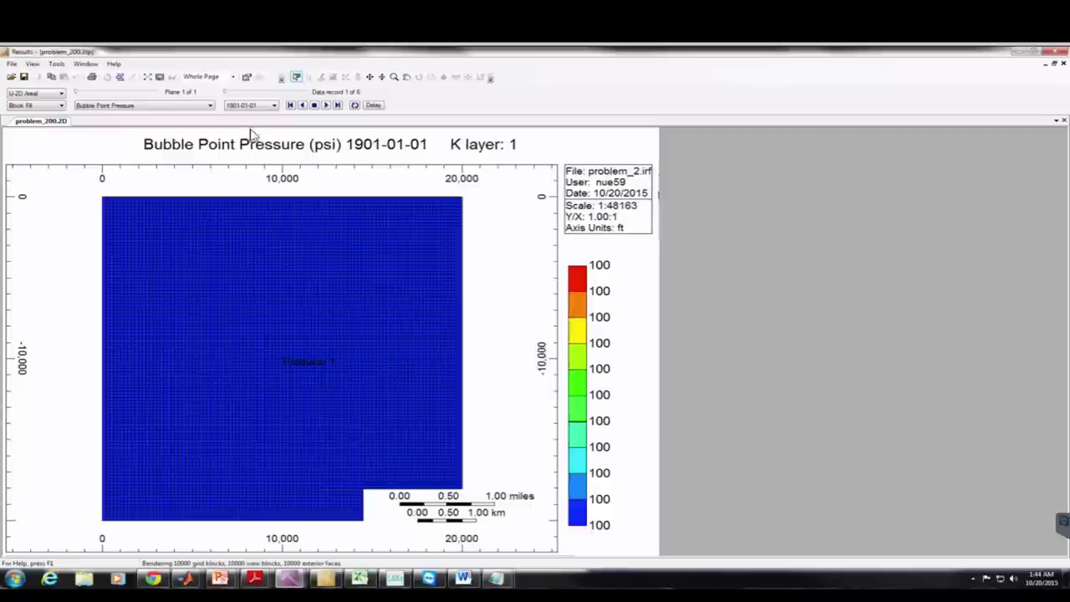
Display the Pressure property and play the map through all dates to 1901-04-01
{"action": "left_click", "coordinate": [162, 105]}
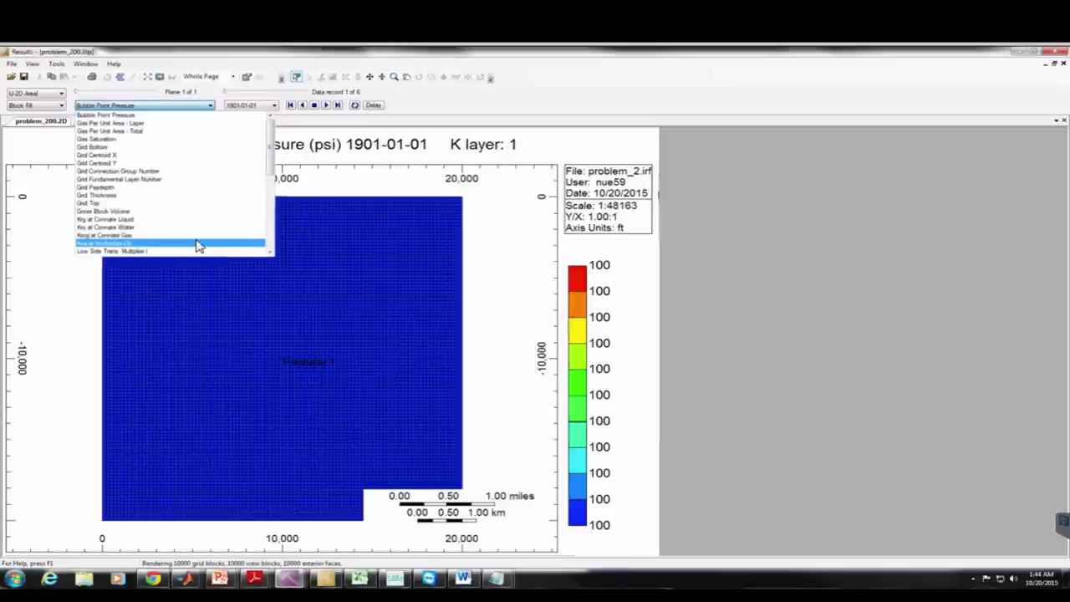
{"action": "scroll", "coordinate": [198, 243], "scroll_direction": "down", "scroll_amount": 7}
{"action": "scroll", "coordinate": [198, 243], "scroll_direction": "down", "scroll_amount": 2}
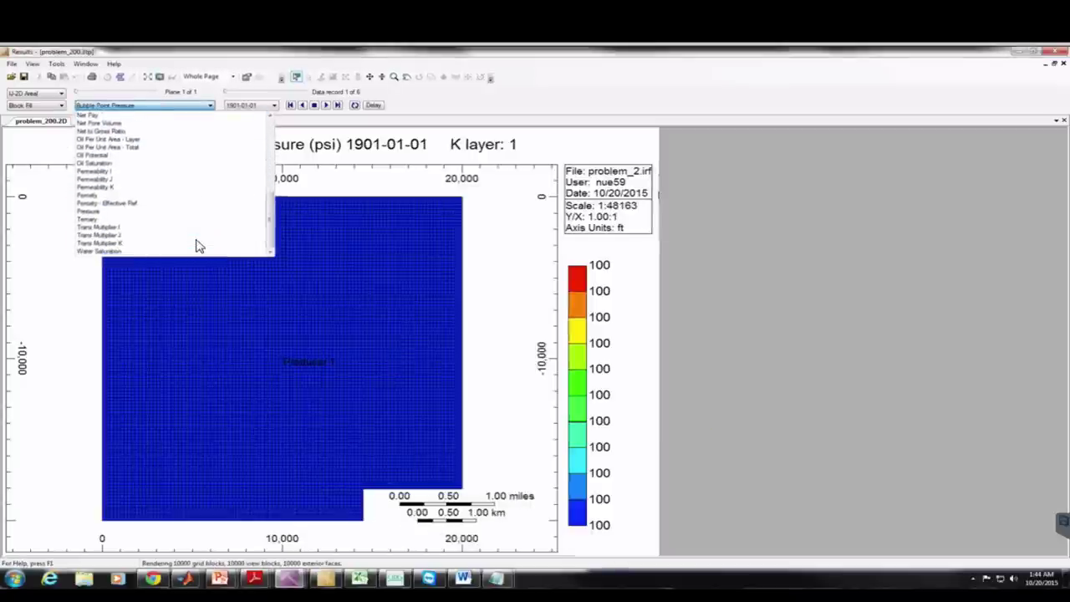
{"action": "left_click", "coordinate": [127, 215]}
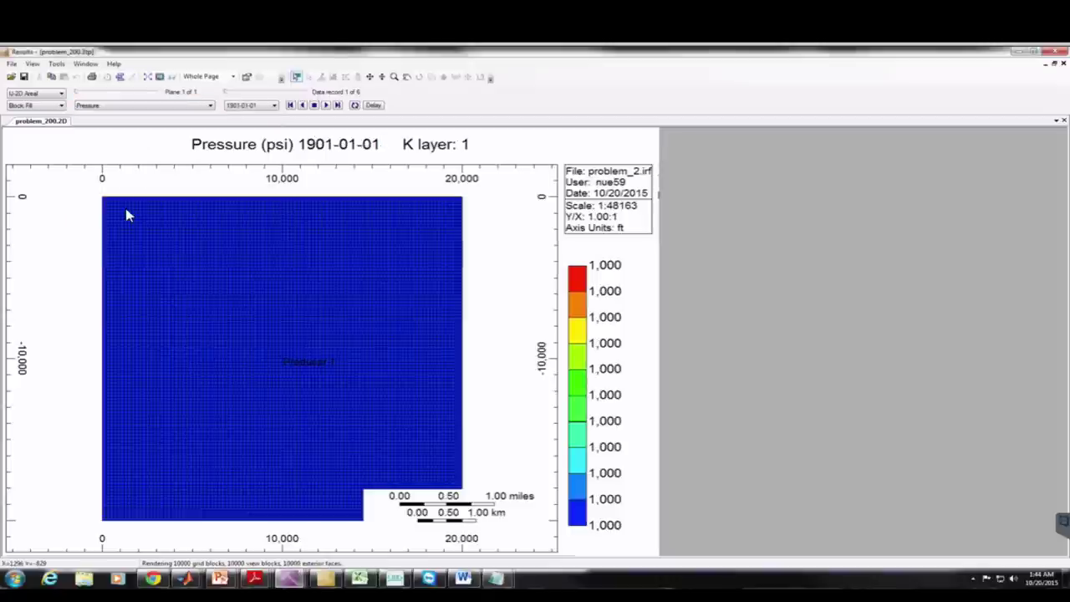
{"action": "left_click", "coordinate": [327, 106]}
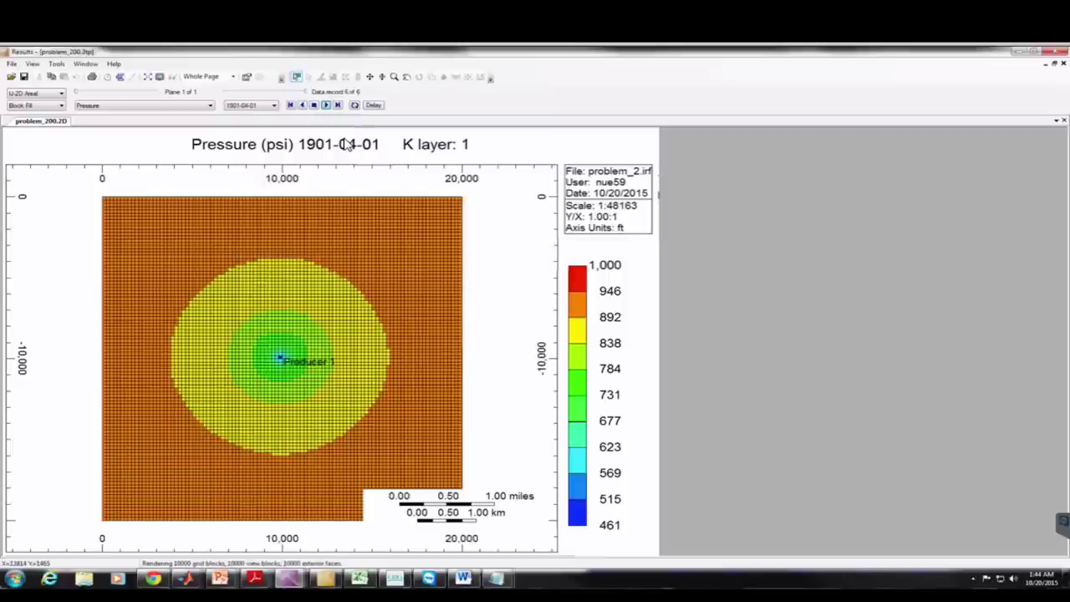
Show the pressure map at 1901-02-01, then open the list of dates again
{"action": "left_click", "coordinate": [272, 107]}
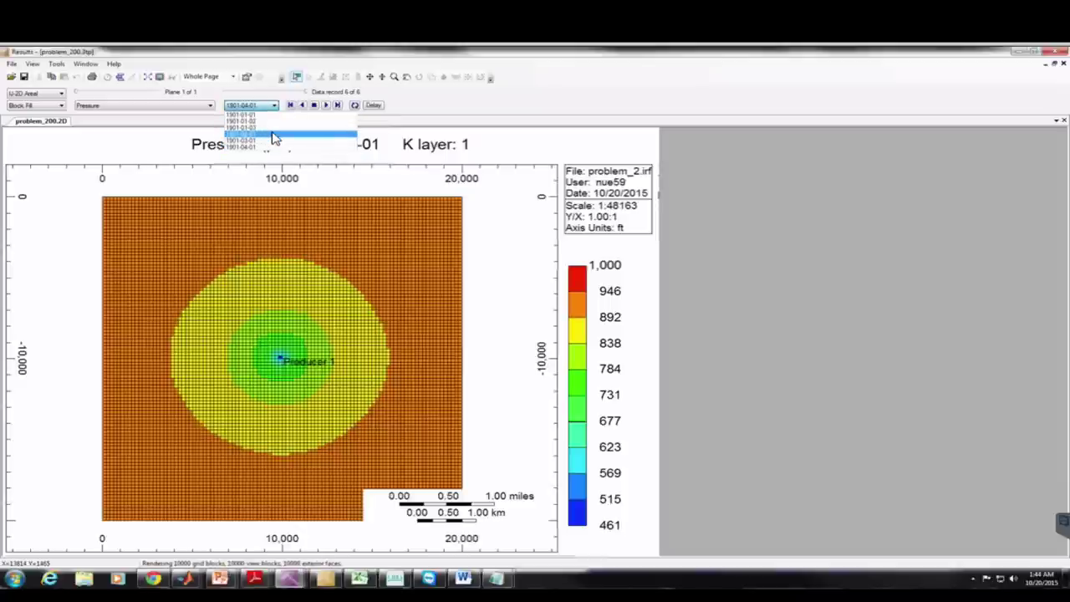
{"action": "left_click", "coordinate": [275, 135]}
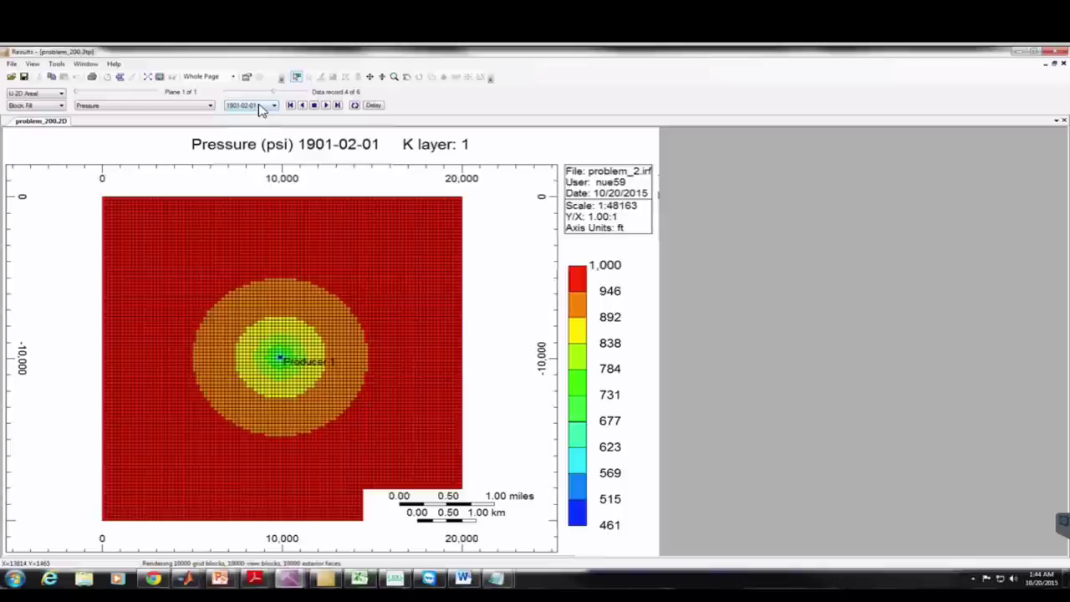
{"action": "left_click", "coordinate": [262, 110]}
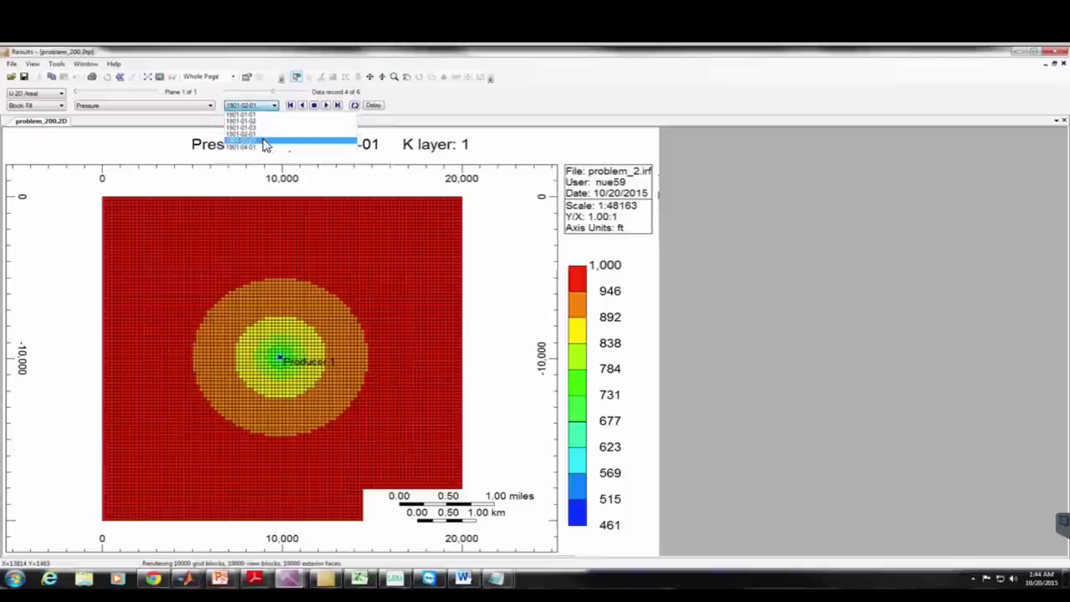
Show the reservoir pressure map for the date 1901-03-01
{"action": "left_click", "coordinate": [264, 141]}
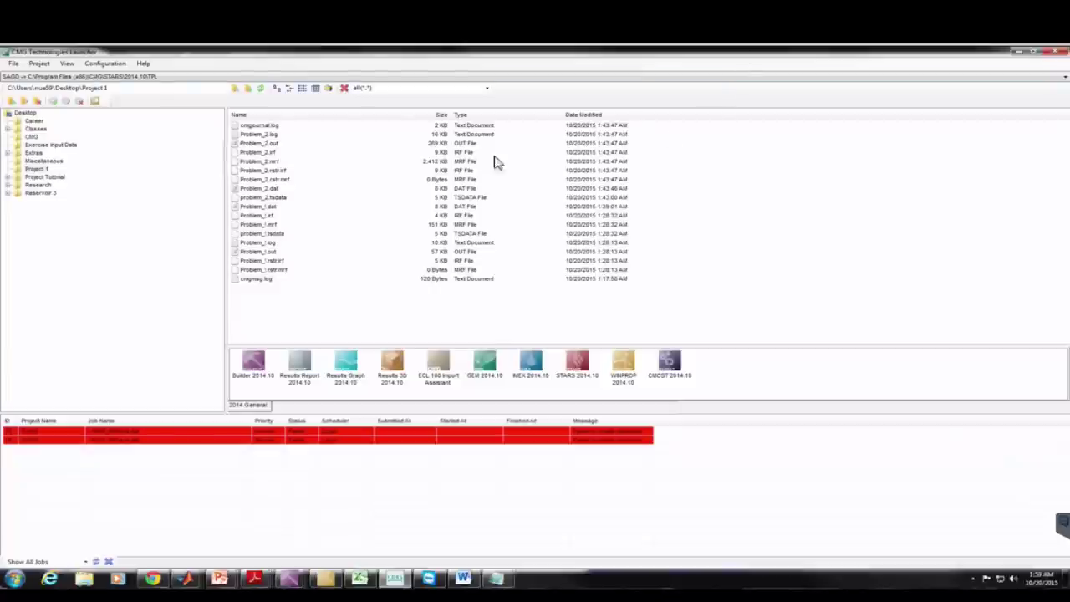
Switch to the CMG launcher, open Problem_2.dat from Project 1 as maximized text, and highlight the GRID VARI line
{"action": "double_click", "coordinate": [261, 188]}
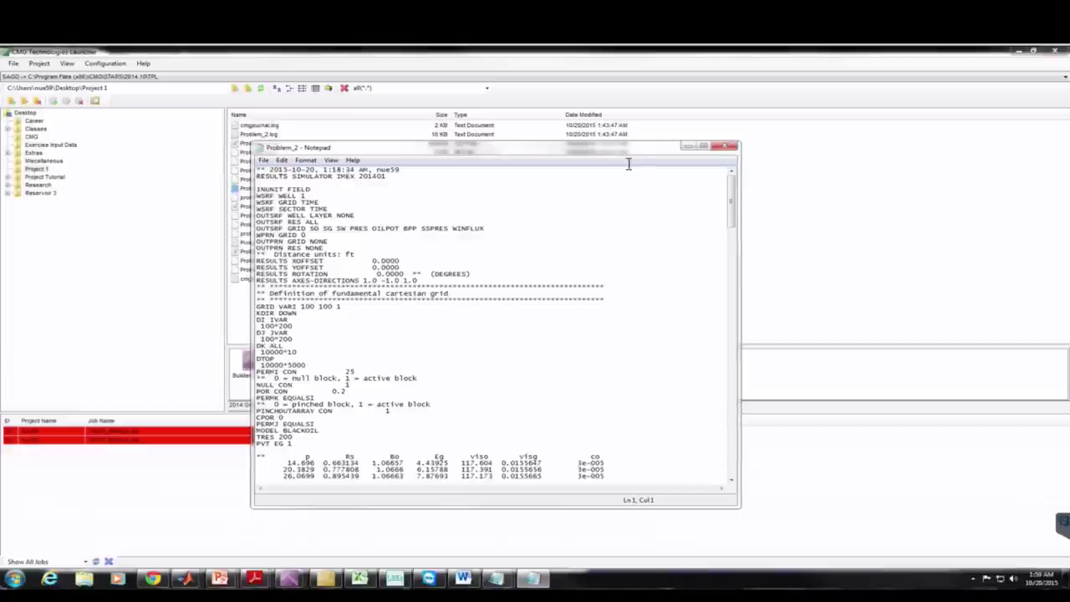
{"action": "left_click", "coordinate": [703, 146]}
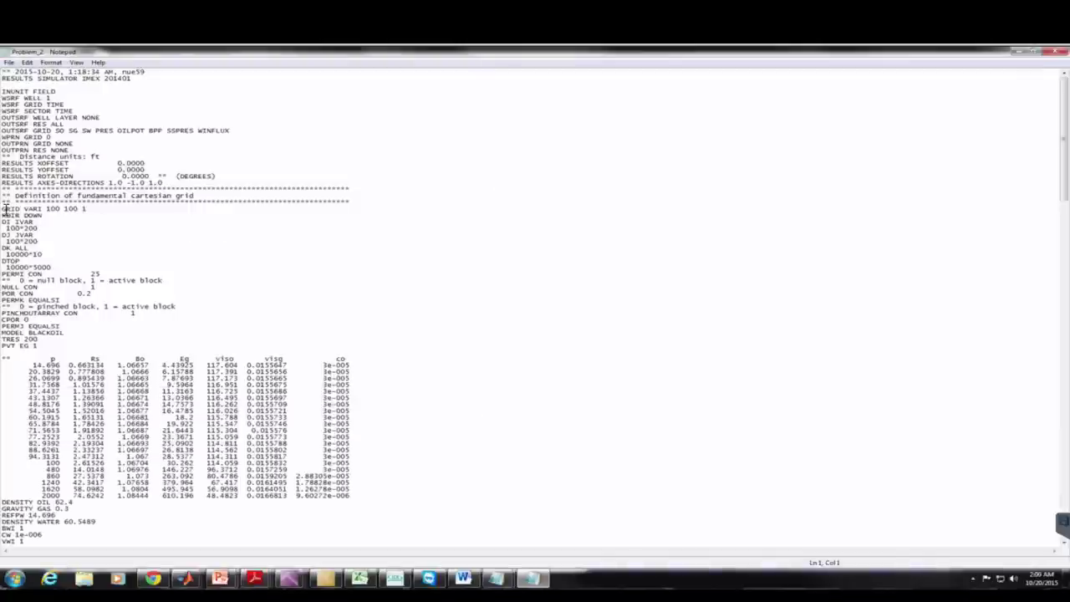
{"action": "left_click_drag", "start_coordinate": [4, 209], "coordinate": [88, 208]}
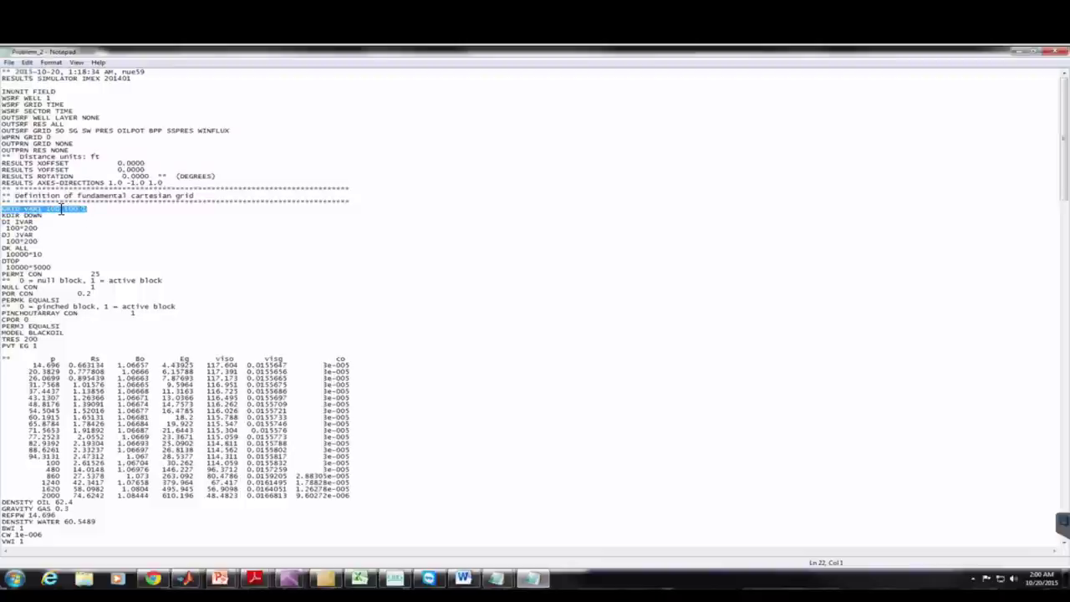
Change the grid dimensions in the GRID VARI line to 80 60 1
{"action": "left_click", "coordinate": [61, 208]}
{"action": "key", "text": "BackSpace"}
{"action": "key", "text": "BackSpace"}
{"action": "key", "text": "BackSpace"}
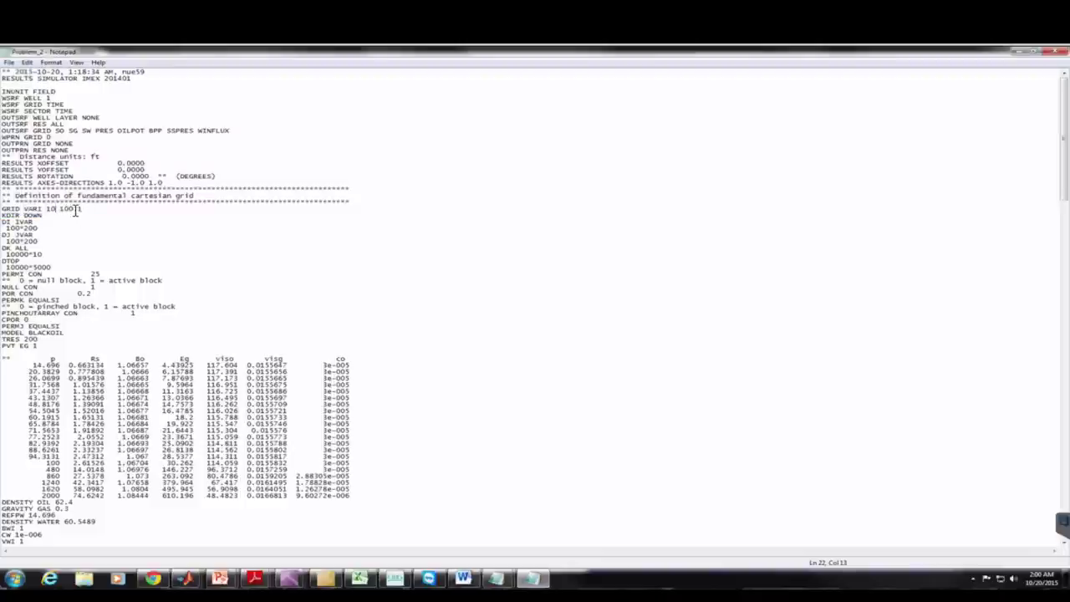
{"action": "type", "text": "80"}
{"action": "left_click", "coordinate": [73, 211]}
{"action": "left_click", "coordinate": [74, 211]}
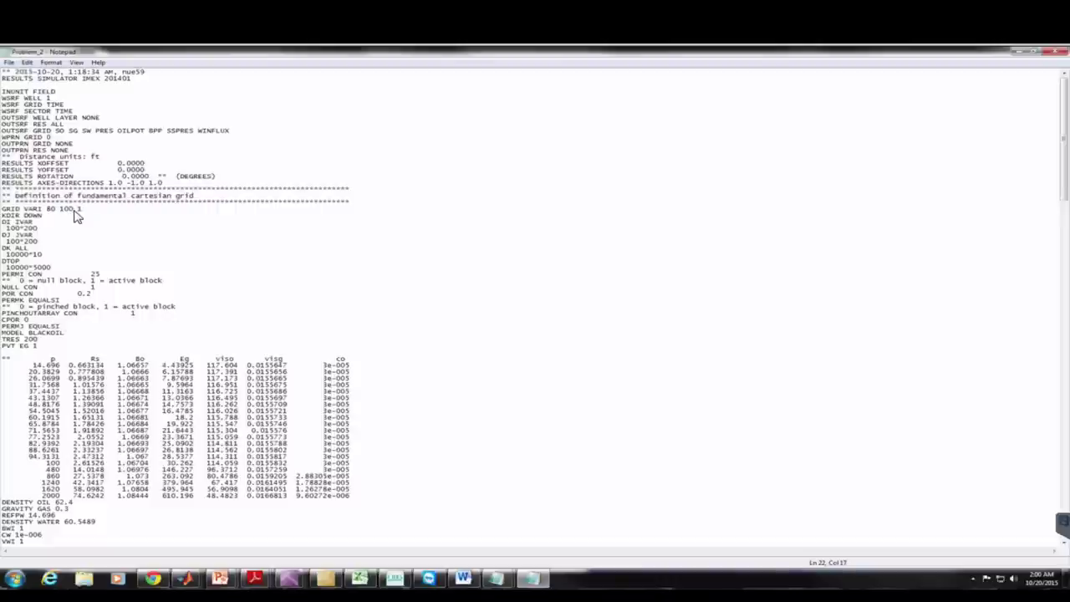
{"action": "key", "text": "BackSpace"}
{"action": "key", "text": "BackSpace"}
{"action": "key", "text": "BackSpace"}
{"action": "type", "text": "60"}
{"action": "key", "text": "Left"}
{"action": "key", "text": "Left"}
Set the DI IVAR block widths to 80*100
{"action": "left_click", "coordinate": [19, 228]}
{"action": "key", "text": "BackSpace"}
{"action": "key", "text": "BackSpace"}
{"action": "key", "text": "BackSpace"}
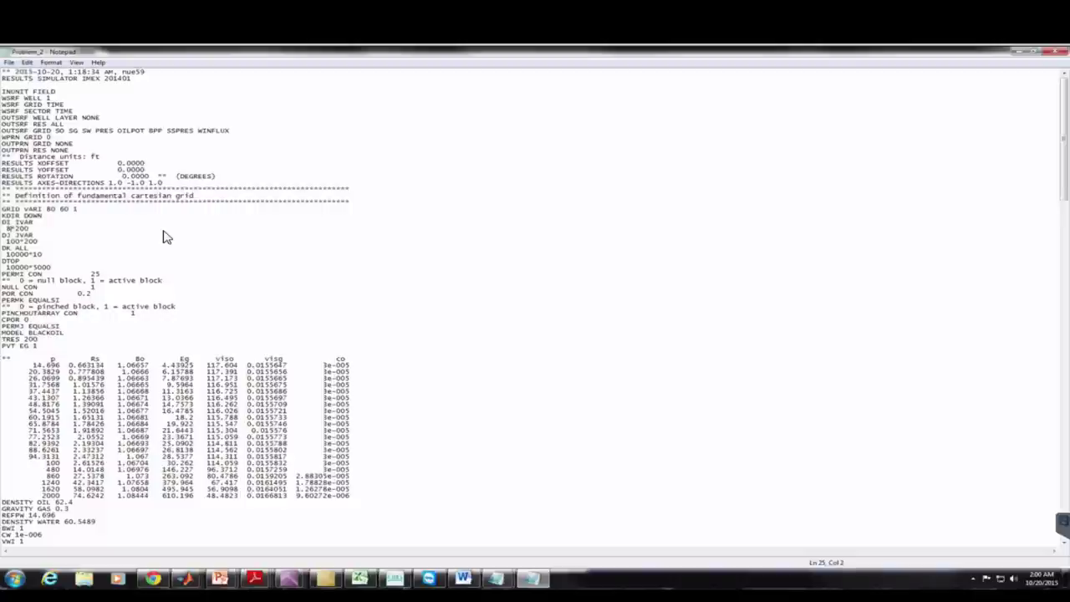
{"action": "type", "text": "80"}
{"action": "key", "text": "BackSpace"}
{"action": "key", "text": "BackSpace"}
{"action": "key", "text": "BackSpace"}
{"action": "type", "text": "100"}
Set the DJ JVAR block widths to 60*100
{"action": "key", "text": "BackSpace"}
{"action": "key", "text": "BackSpace"}
{"action": "key", "text": "BackSpace"}
{"action": "key", "text": "BackSpace"}
{"action": "key", "text": "BackSpace"}
{"action": "key", "text": "BackSpace"}
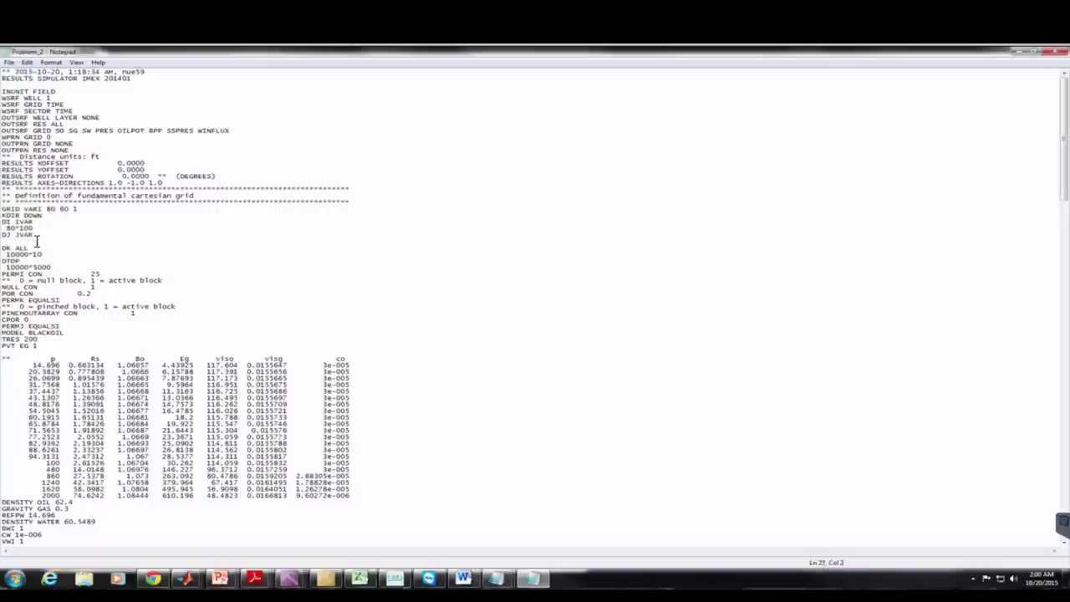
{"action": "type", "text": "60*"}
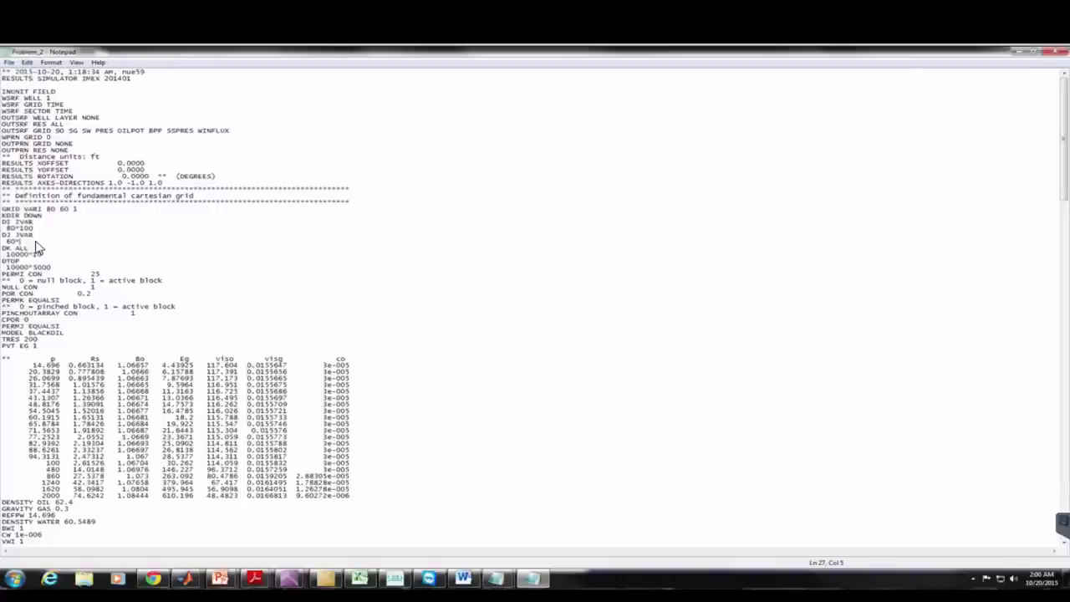
{"action": "type", "text": "100"}
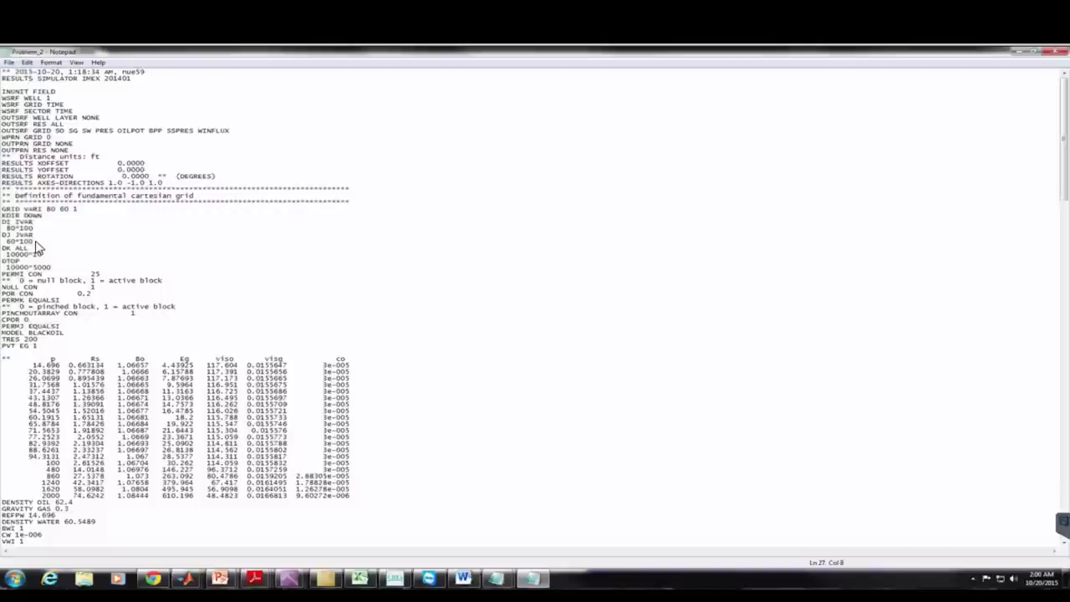
Set the DK ALL layer thickness entry to 4800*100
{"action": "key", "text": "Down"}
{"action": "key", "text": "Down"}
{"action": "key", "text": "Down"}
{"action": "left_click_drag", "start_coordinate": [40, 254], "coordinate": [29, 254]}
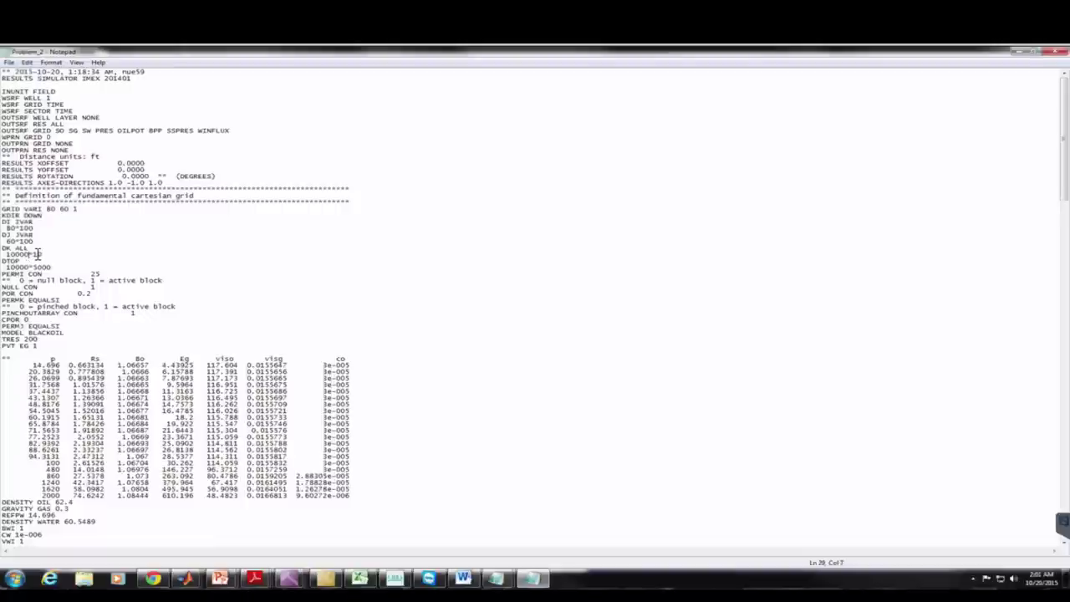
{"action": "key", "text": "BackSpace"}
{"action": "key", "text": "BackSpace"}
{"action": "key", "text": "BackSpace"}
{"action": "key", "text": "BackSpace"}
{"action": "type", "text": "4800"}
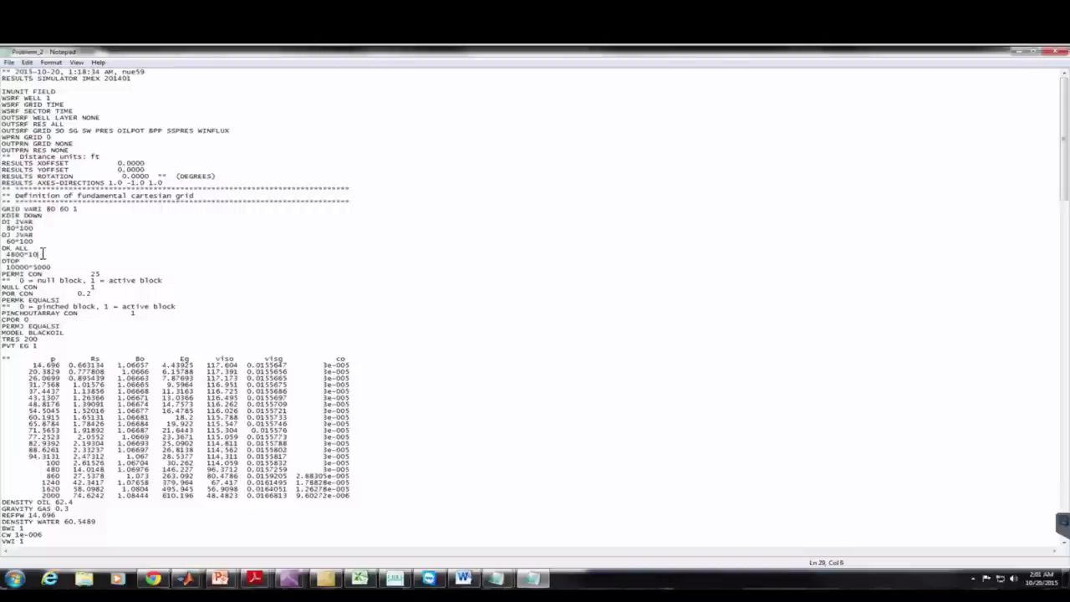
{"action": "key", "text": "End"}
{"action": "type", "text": "0"}
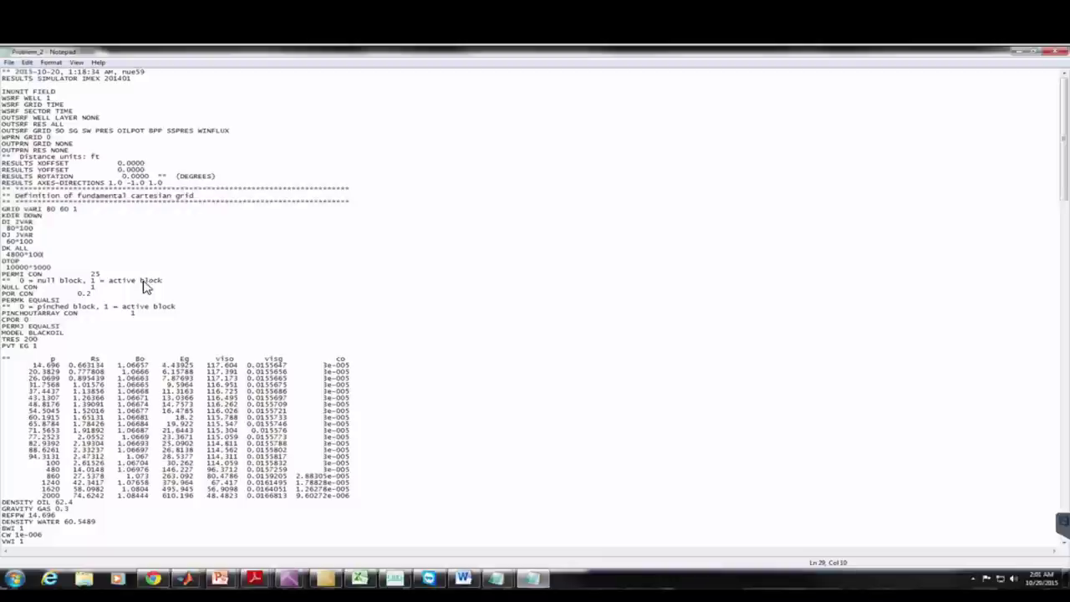
Change the DTOP grid top entry to 4800*5000
{"action": "left_click", "coordinate": [28, 265]}
{"action": "key", "text": "BackSpace"}
{"action": "key", "text": "BackSpace"}
{"action": "key", "text": "BackSpace"}
{"action": "key", "text": "BackSpace"}
{"action": "key", "text": "BackSpace"}
{"action": "key", "text": "BackSpace"}
{"action": "type", "text": "4800*"}
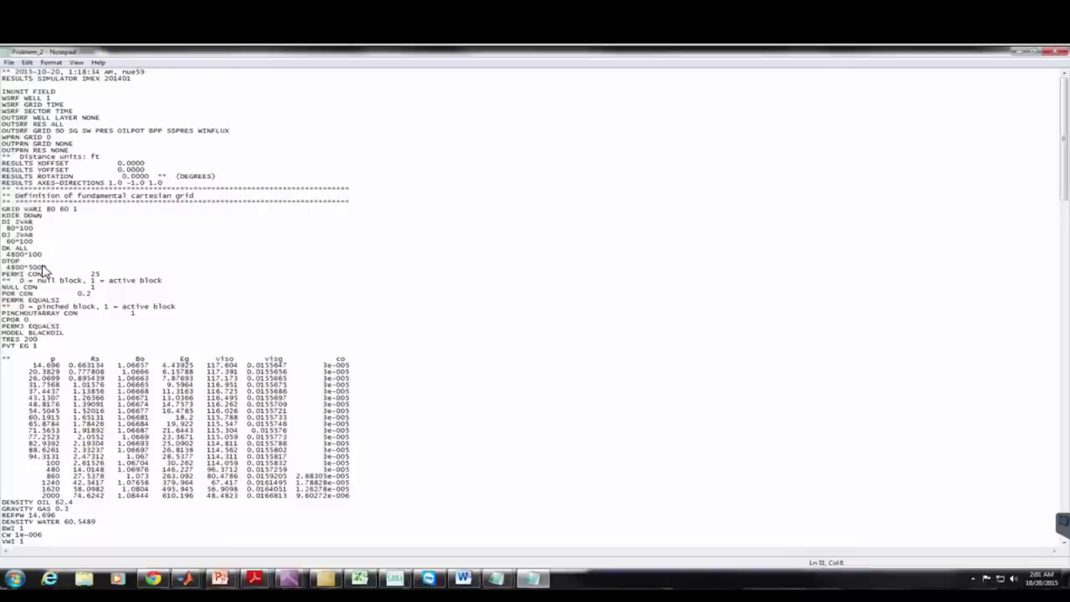
{"action": "key", "text": "Left"}
{"action": "key", "text": "Left"}
Save the edited data file under the new name Problem_3.dat with the All Files type and close the text editor
{"action": "left_click", "coordinate": [10, 63]}
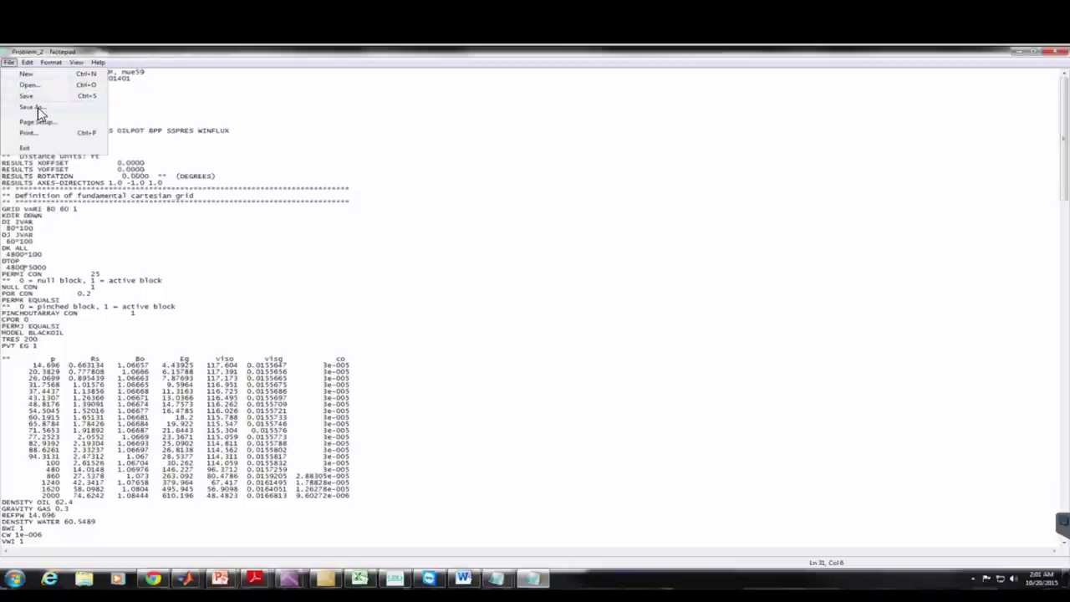
{"action": "left_click", "coordinate": [38, 107]}
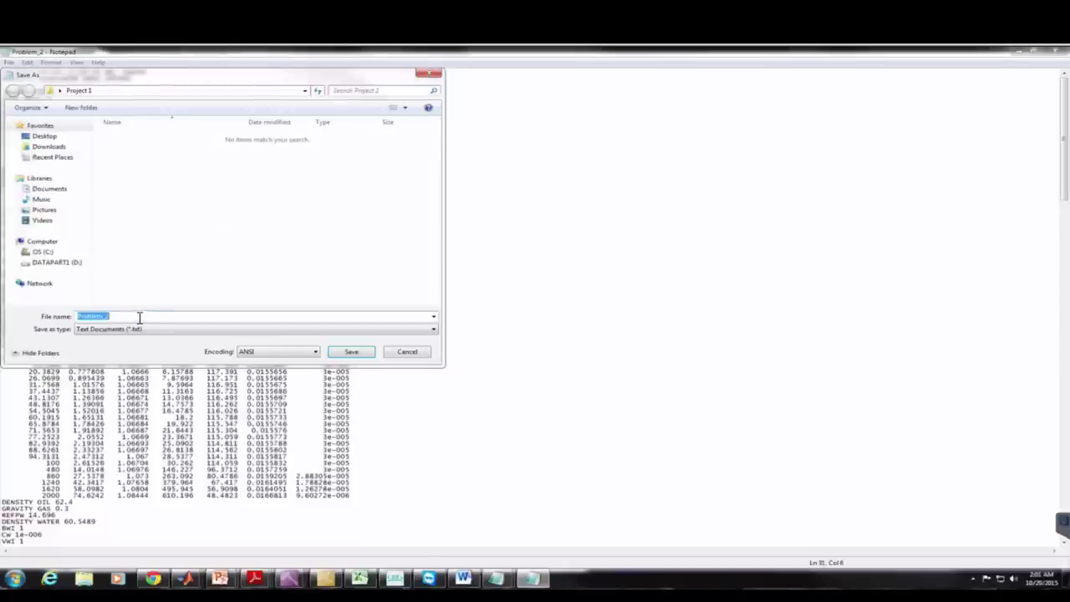
{"action": "left_click", "coordinate": [140, 316]}
{"action": "key", "text": "BackSpace"}
{"action": "type", "text": "3.dat"}
{"action": "left_click", "coordinate": [139, 329]}
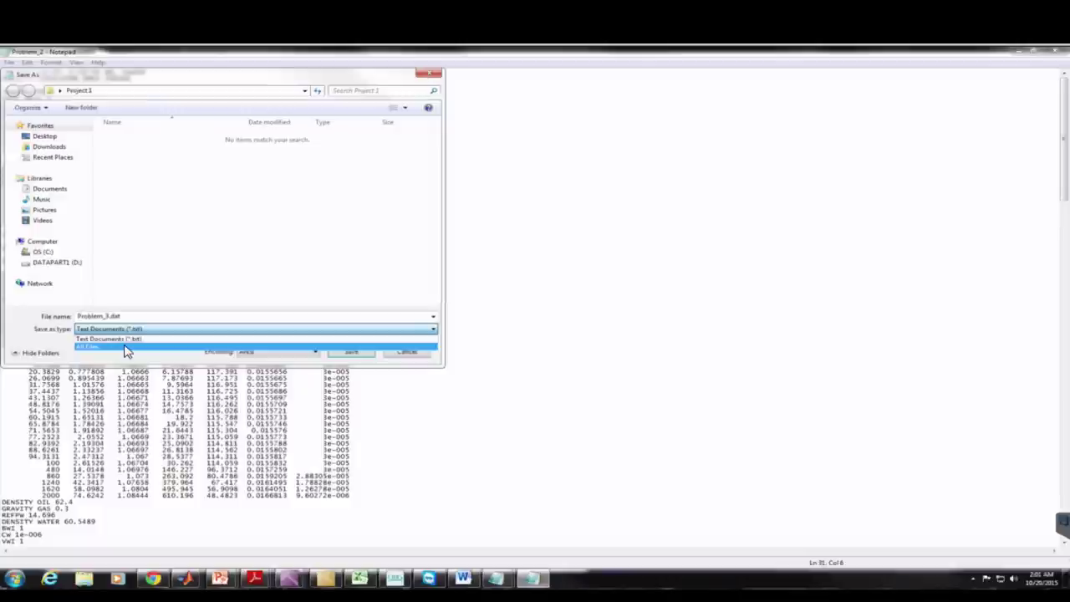
{"action": "left_click", "coordinate": [123, 347]}
{"action": "left_click", "coordinate": [352, 351]}
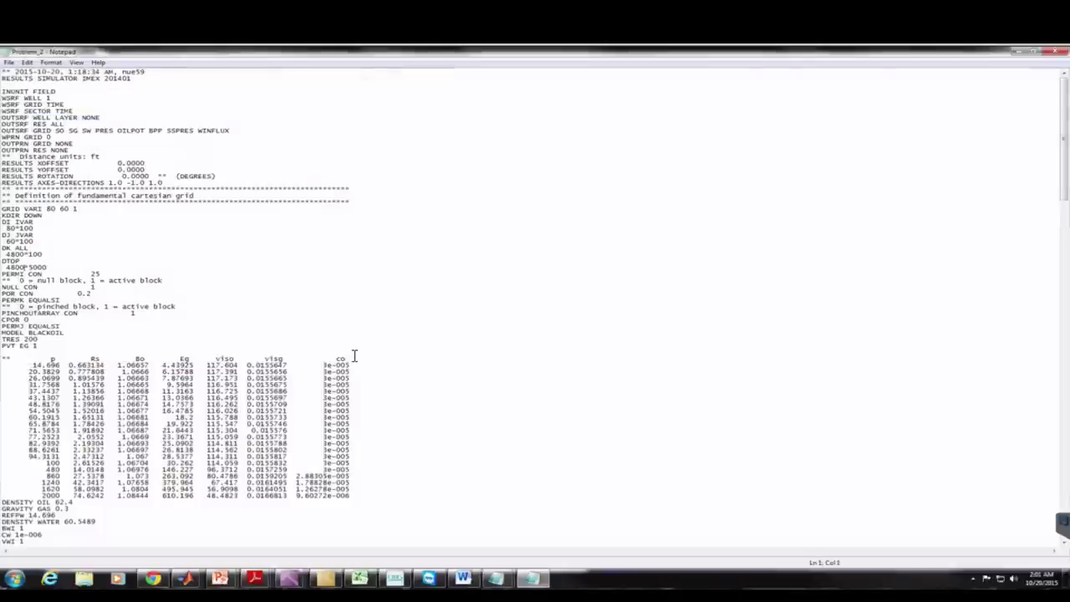
{"action": "left_click", "coordinate": [1057, 55]}
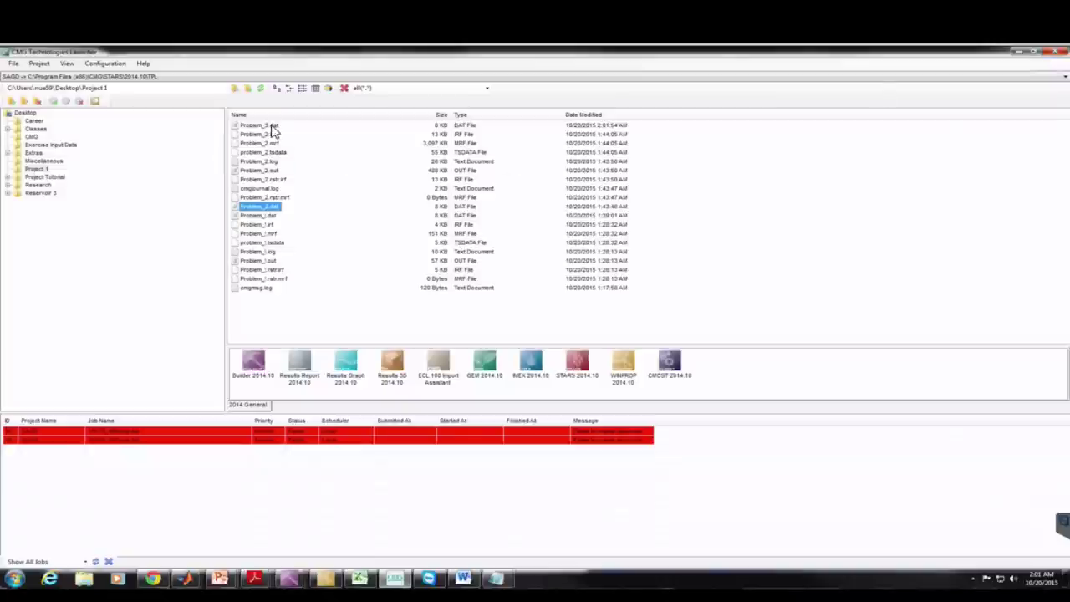
Open Problem_3.dat in Builder 2014.10 and dismiss the formation compressibility warning
{"action": "left_click_drag", "start_coordinate": [270, 127], "coordinate": [253, 358]}
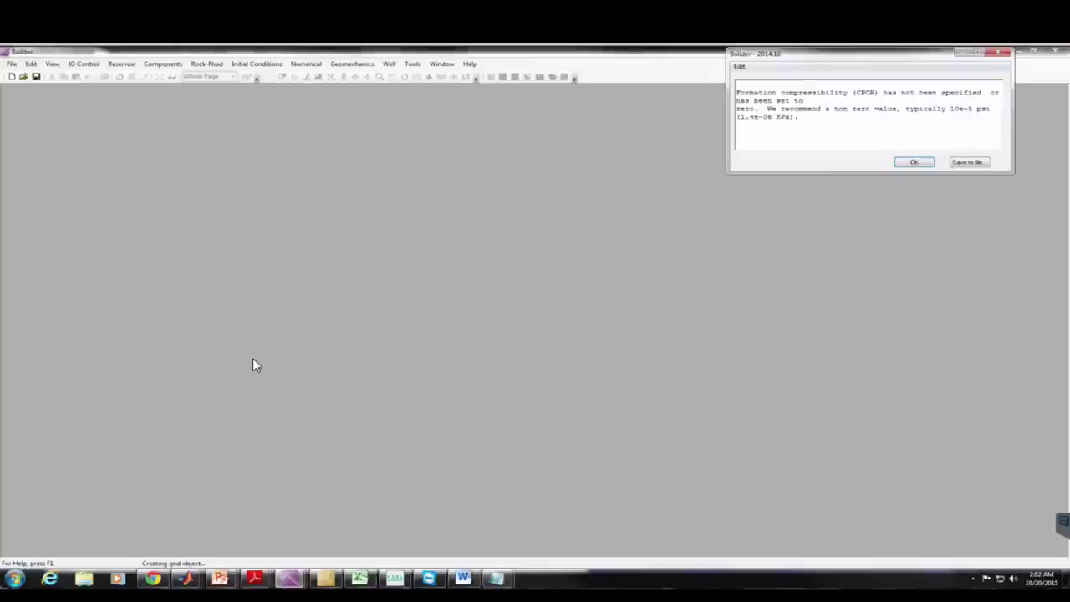
{"action": "left_click", "coordinate": [915, 164]}
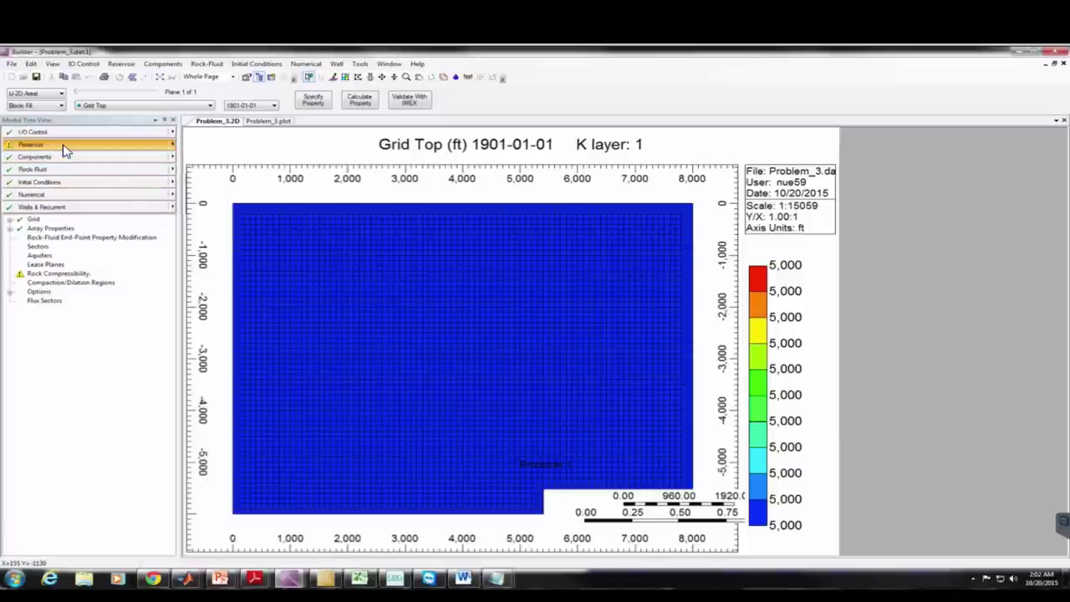
Set the whole-grid Pressure to 3700 psi in the reservoir array properties and recalculate the block values
{"action": "double_click", "coordinate": [40, 230]}
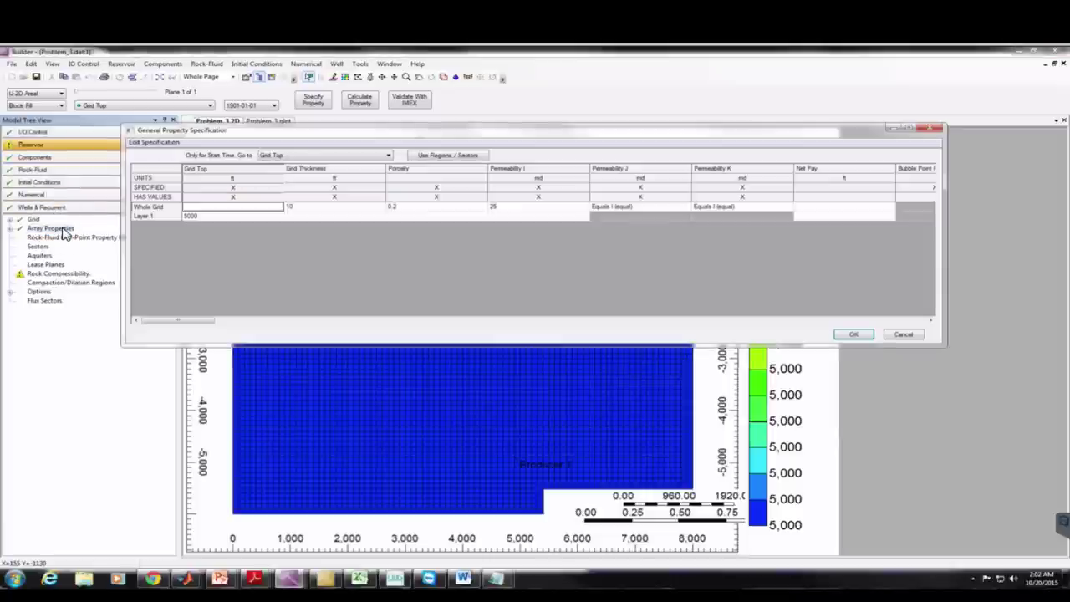
{"action": "left_click", "coordinate": [373, 155]}
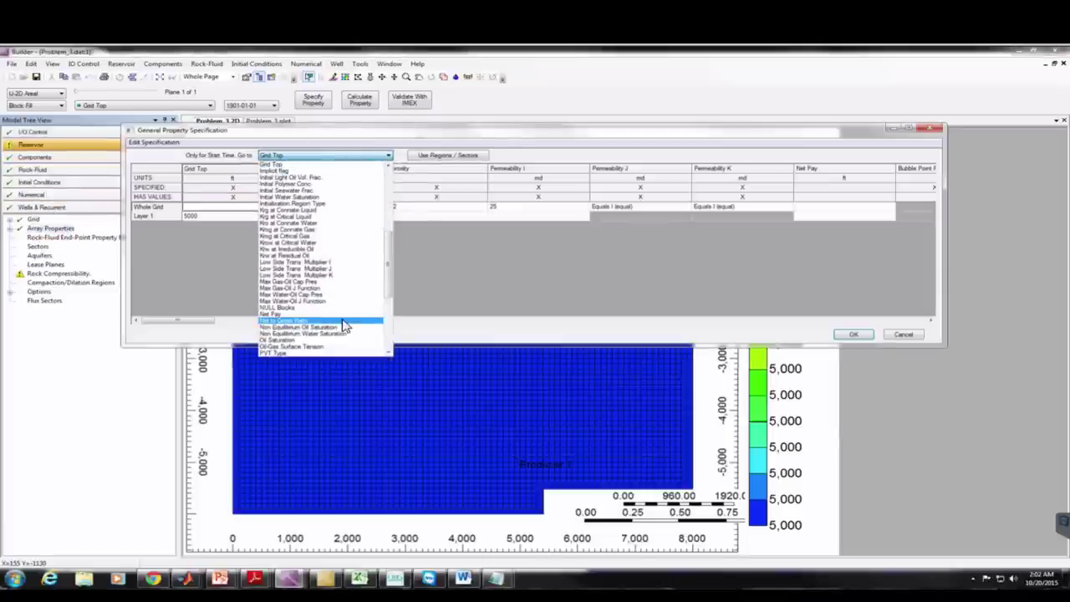
{"action": "left_click", "coordinate": [386, 354]}
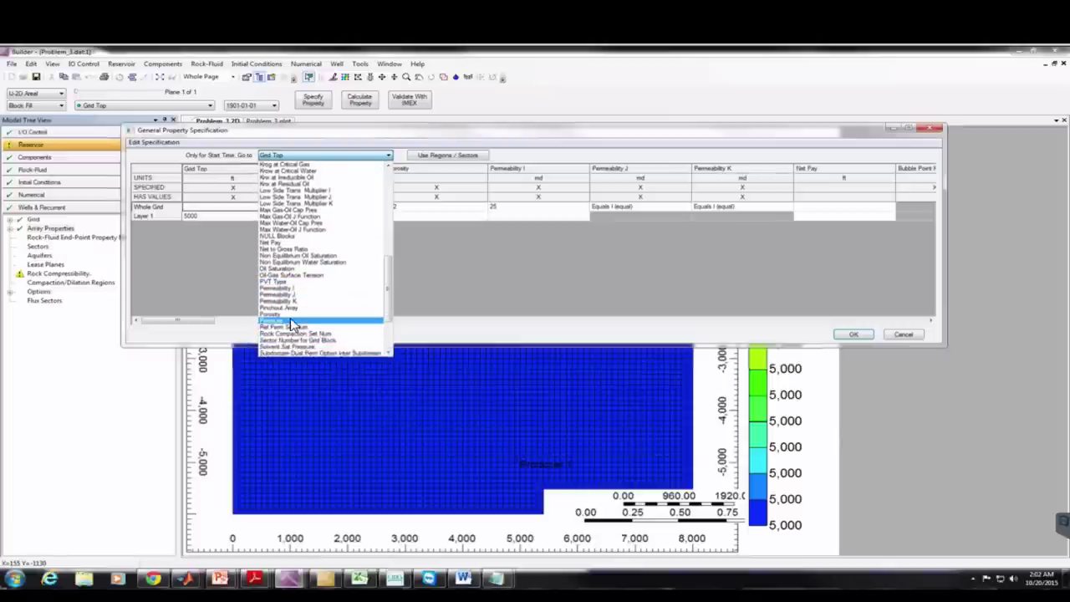
{"action": "left_click", "coordinate": [291, 321]}
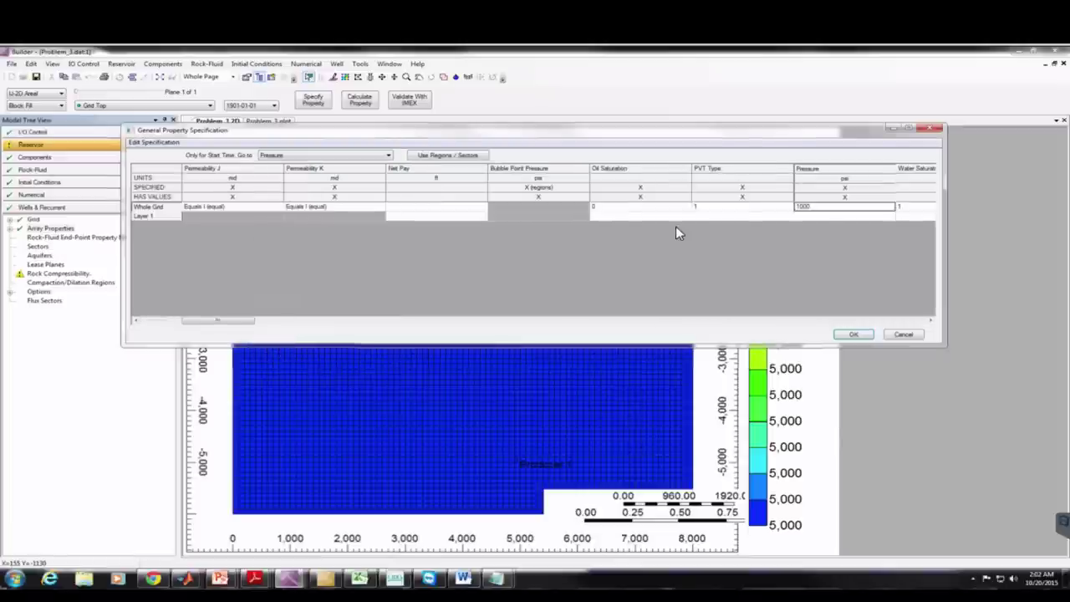
{"action": "left_click", "coordinate": [825, 208]}
{"action": "key", "text": "BackSpace"}
{"action": "key", "text": "BackSpace"}
{"action": "key", "text": "BackSpace"}
{"action": "key", "text": "BackSpace"}
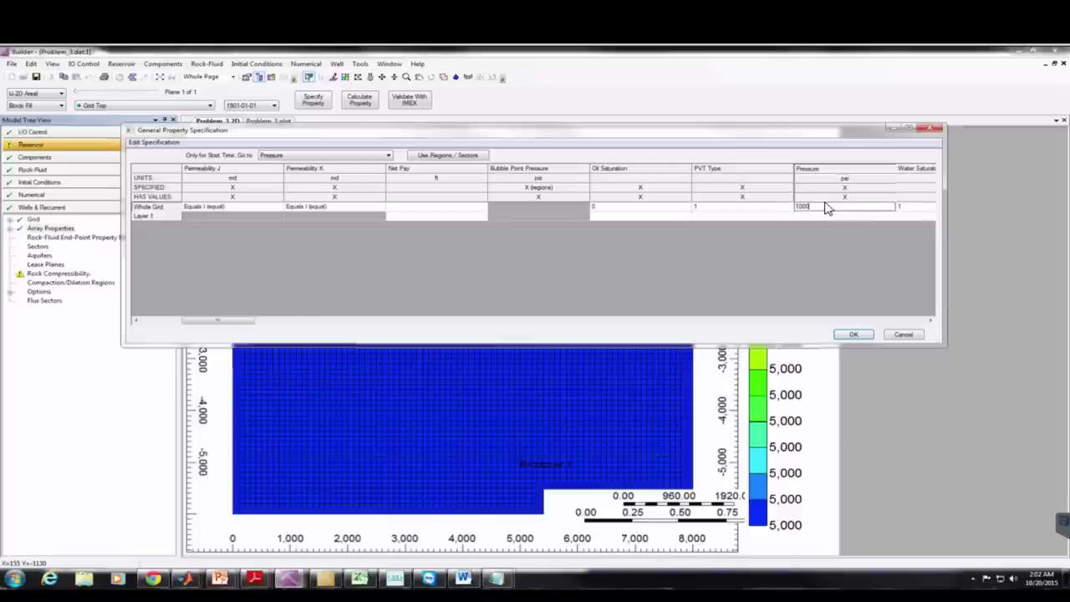
{"action": "type", "text": "3700"}
{"action": "left_click", "coordinate": [852, 337]}
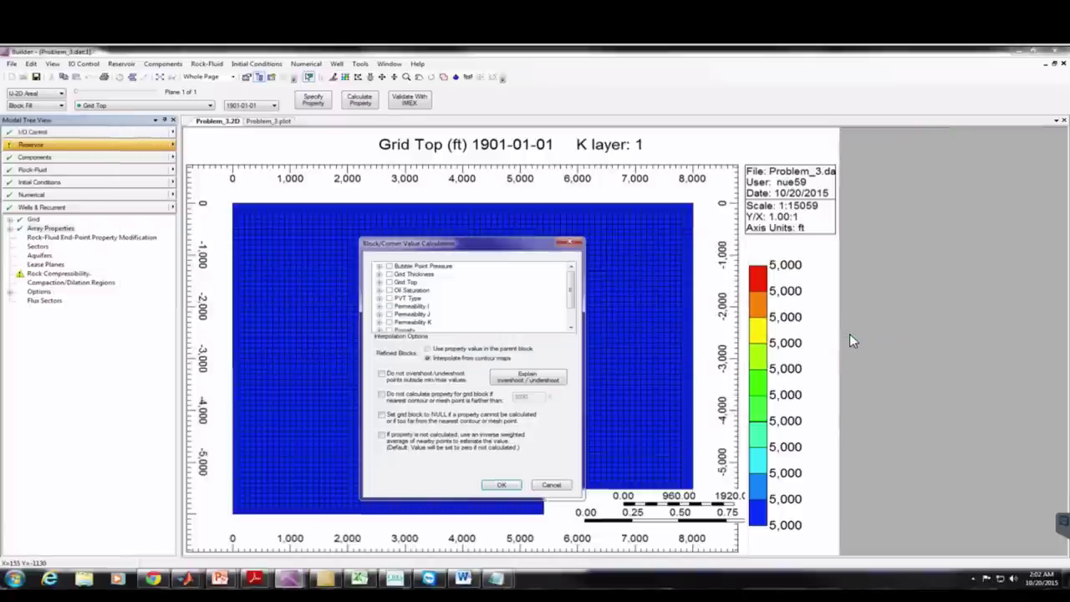
{"action": "left_click", "coordinate": [501, 485]}
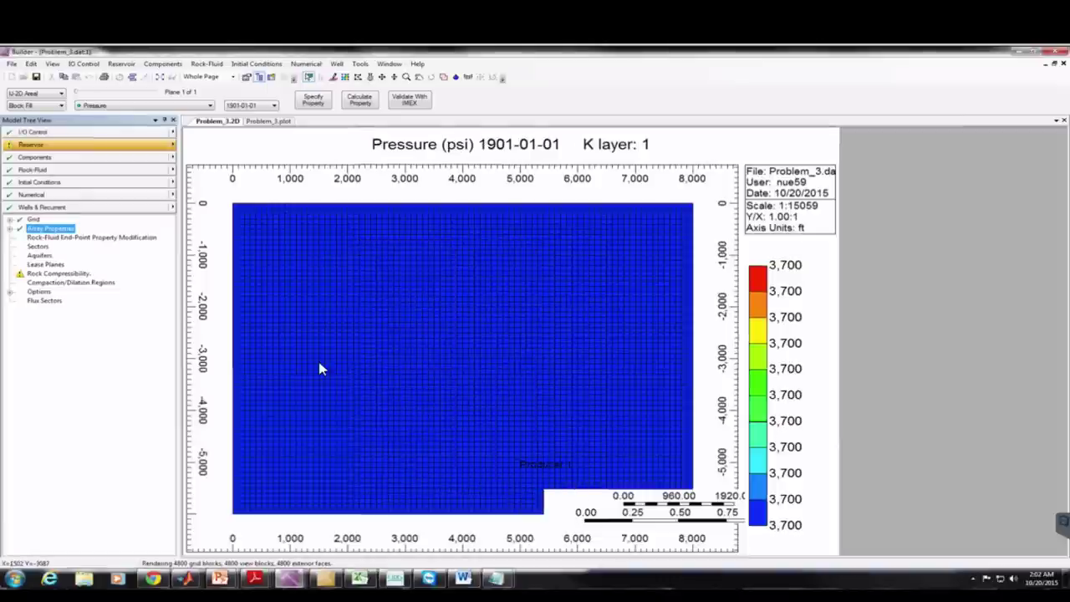
Change the existing producer's OPERATE constraint to a minimum BHP bottom hole pressure of 2000 psi and accept the well event changes
{"action": "left_click", "coordinate": [41, 208]}
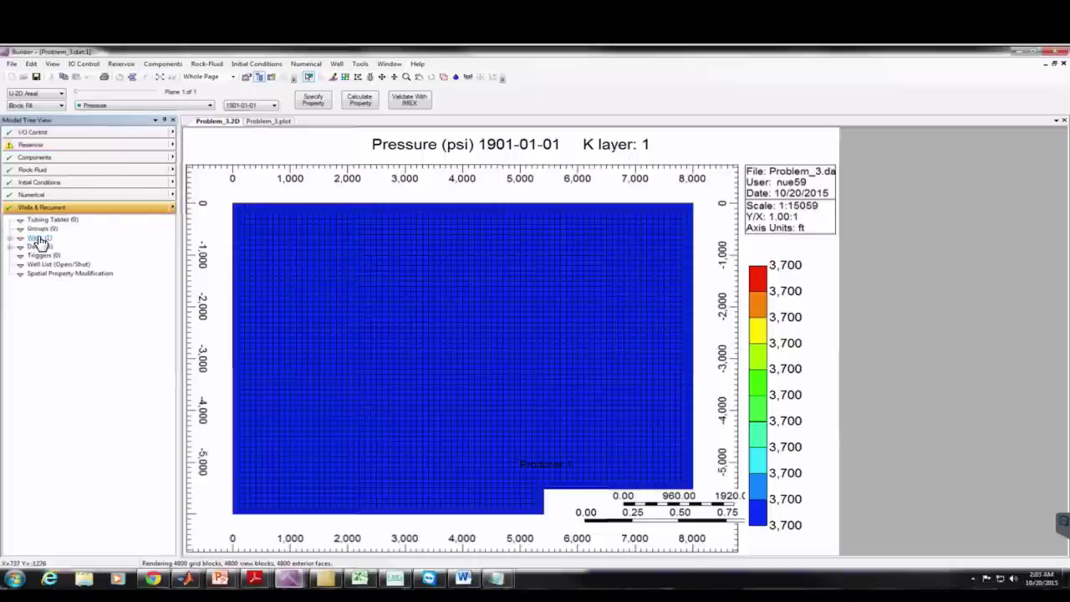
{"action": "left_click", "coordinate": [7, 240]}
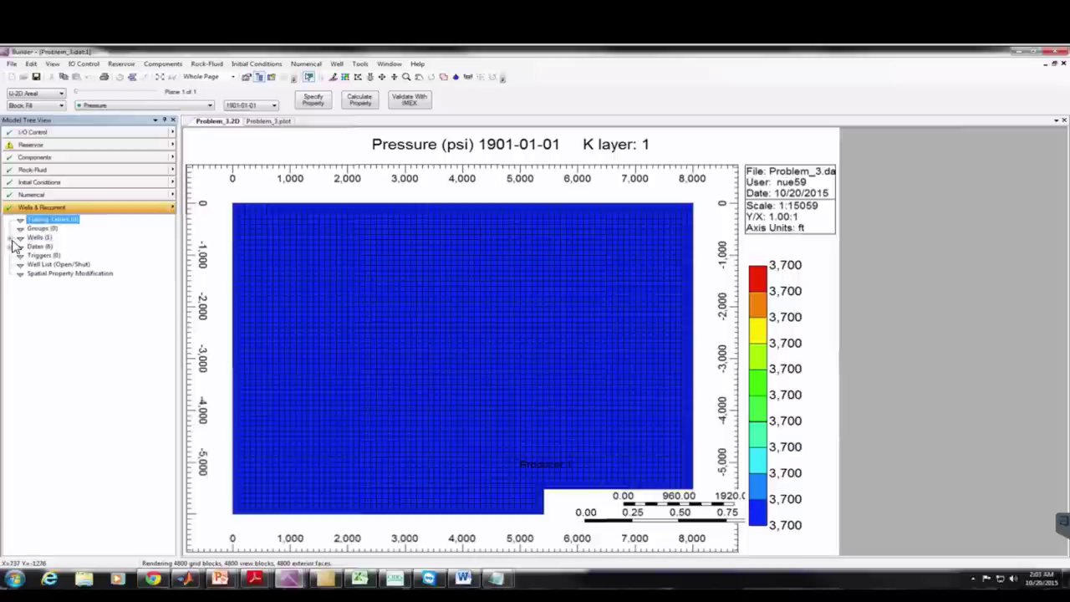
{"action": "left_click", "coordinate": [20, 238]}
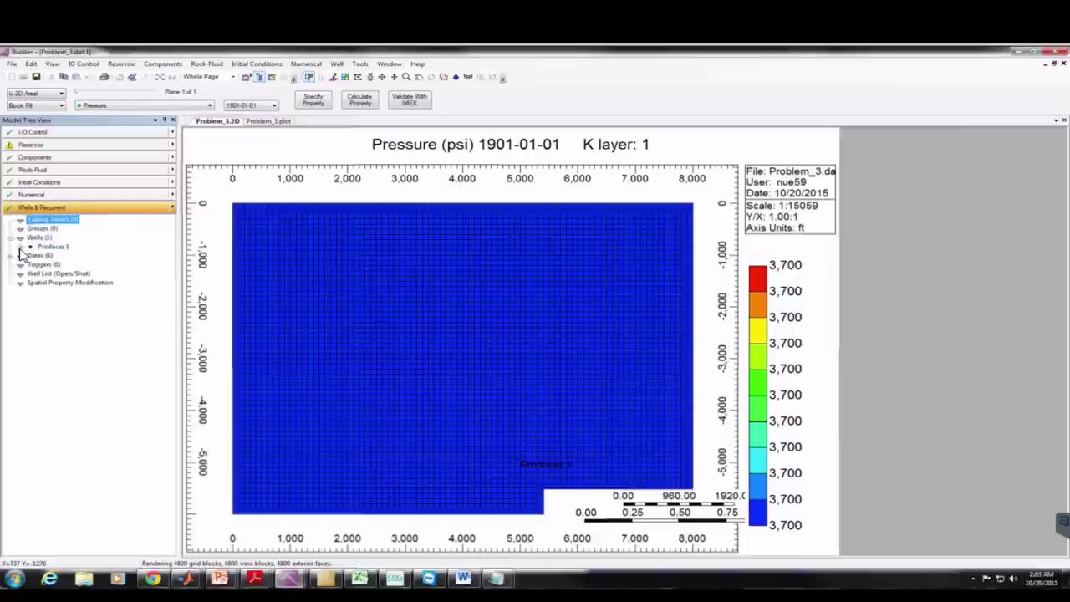
{"action": "double_click", "coordinate": [53, 247]}
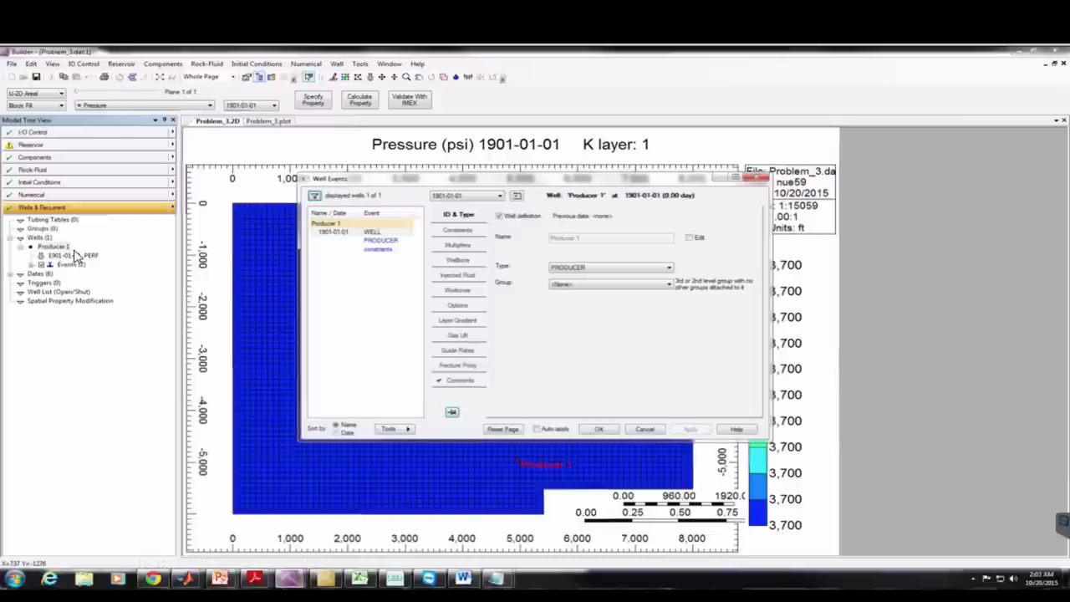
{"action": "left_click", "coordinate": [383, 251]}
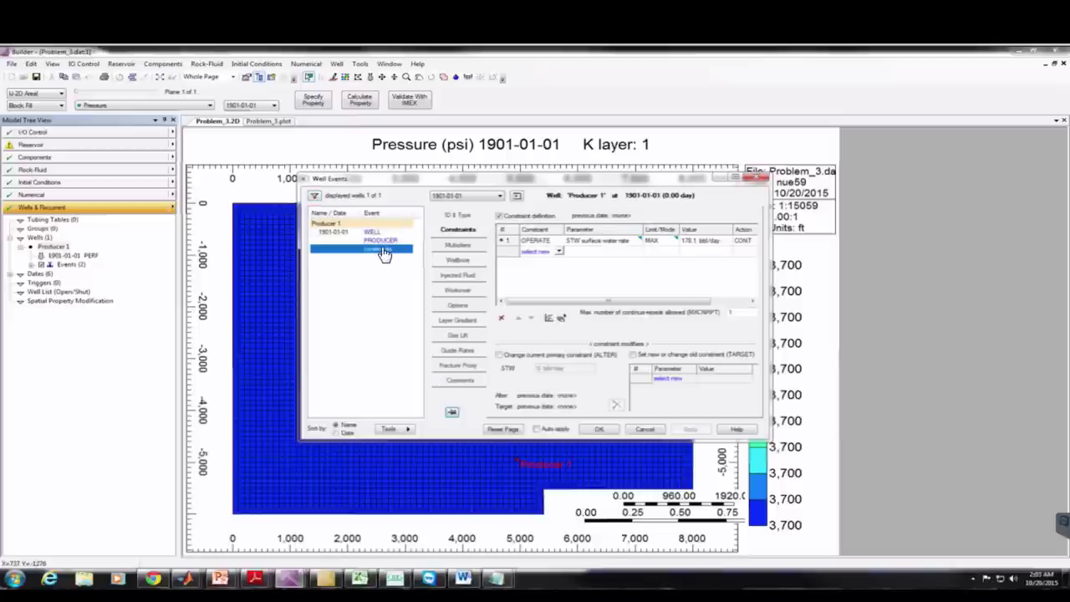
{"action": "left_click", "coordinate": [600, 243]}
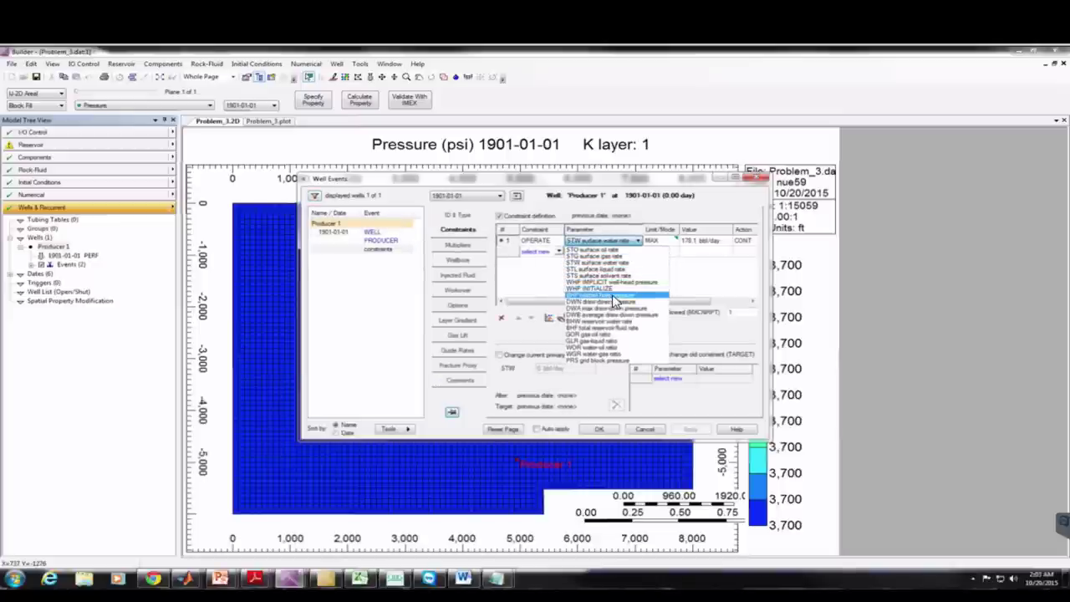
{"action": "left_click", "coordinate": [614, 297]}
{"action": "left_click", "coordinate": [698, 242]}
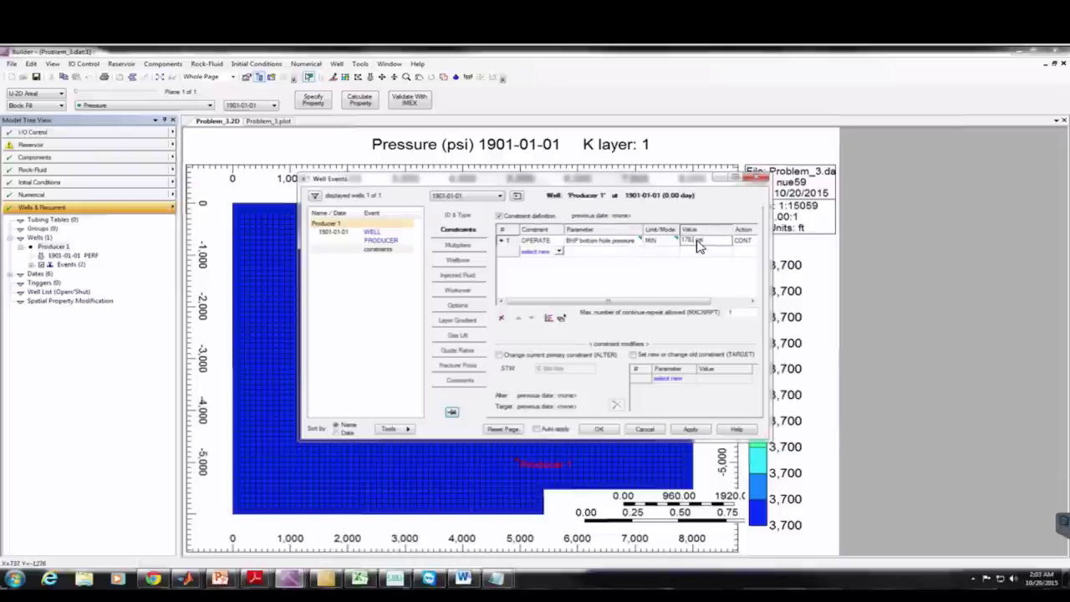
{"action": "type", "text": "2000"}
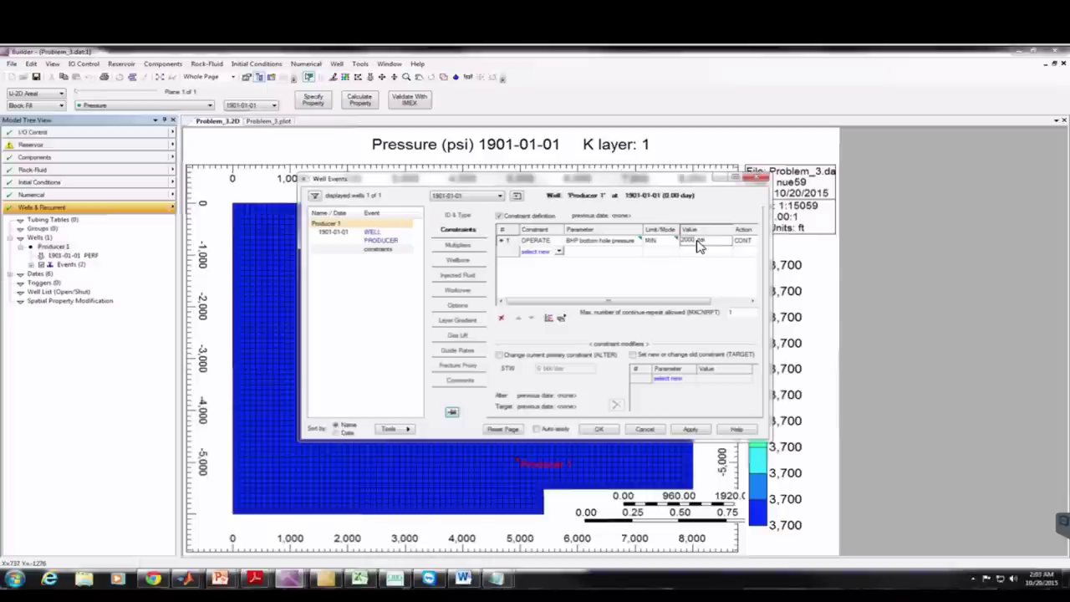
{"action": "left_click", "coordinate": [690, 429]}
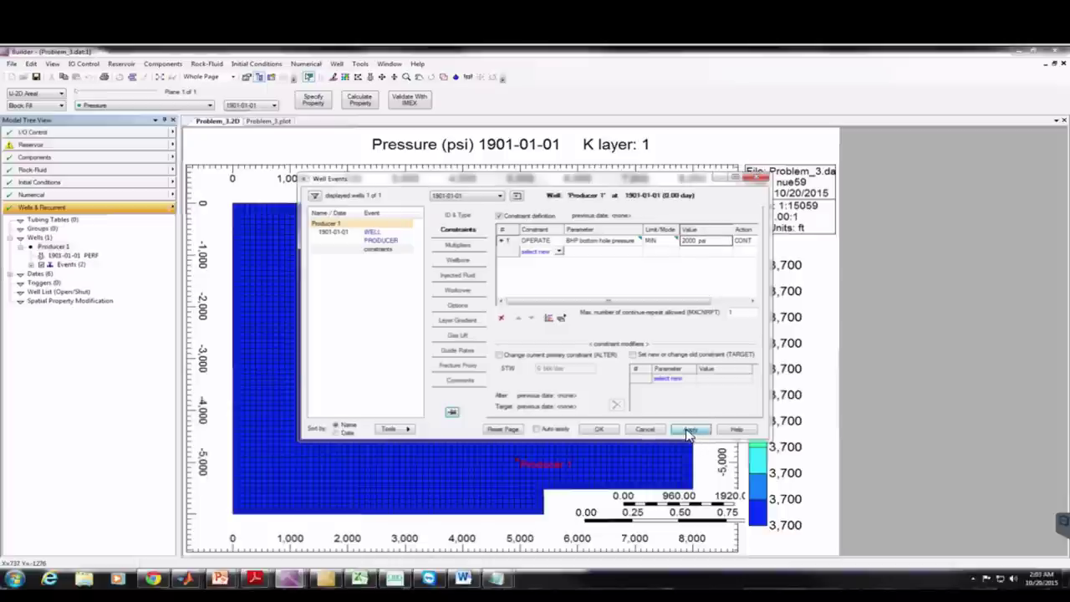
{"action": "left_click", "coordinate": [599, 431]}
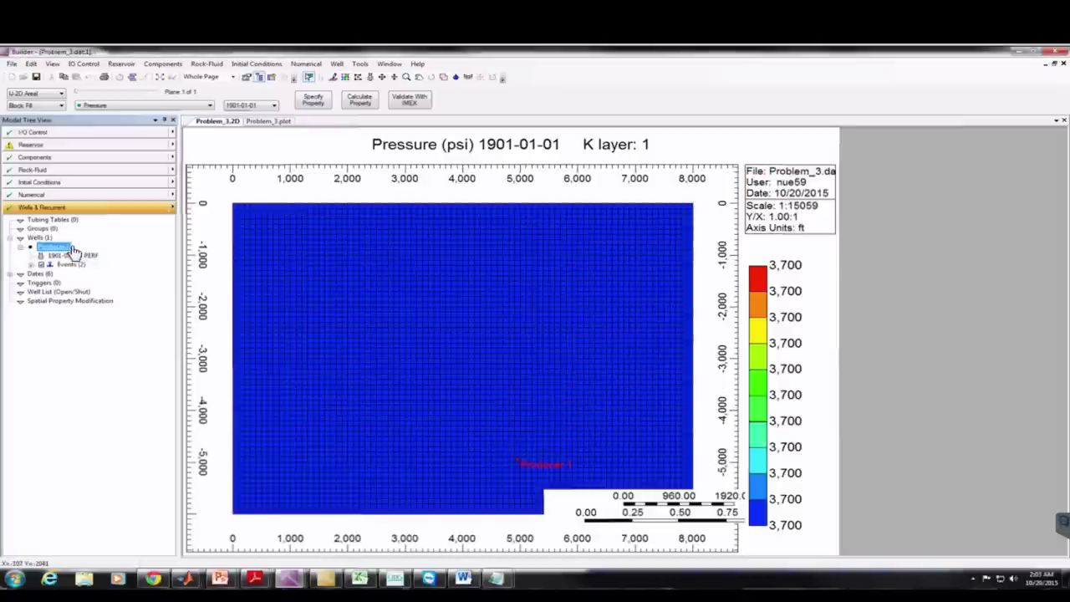
Move the Producer 1 perforation to grid block 25 24 1 in its well completion data
{"action": "double_click", "coordinate": [77, 257]}
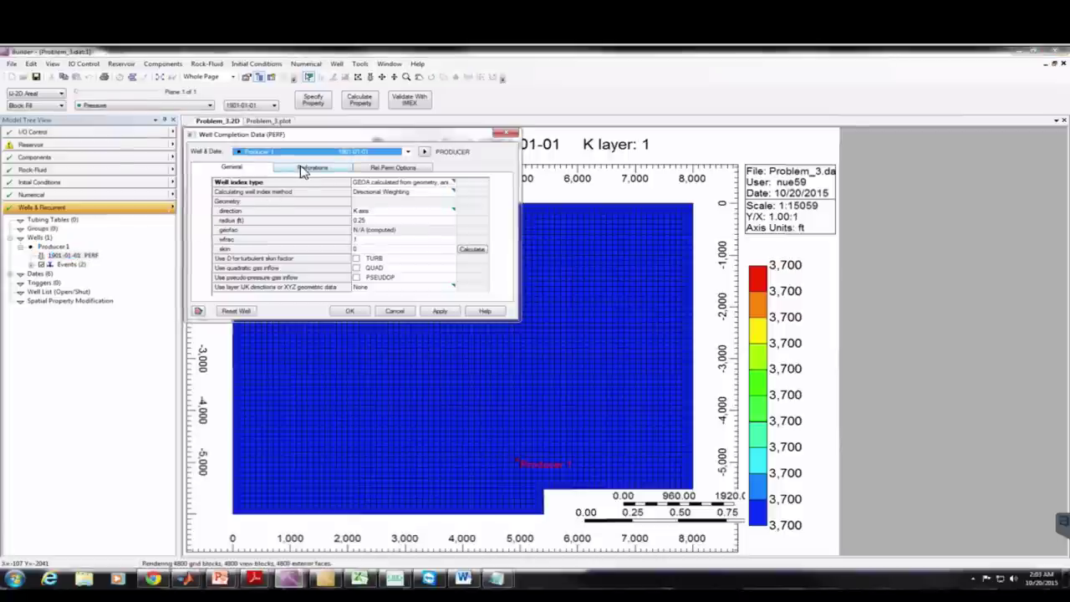
{"action": "left_click", "coordinate": [303, 170]}
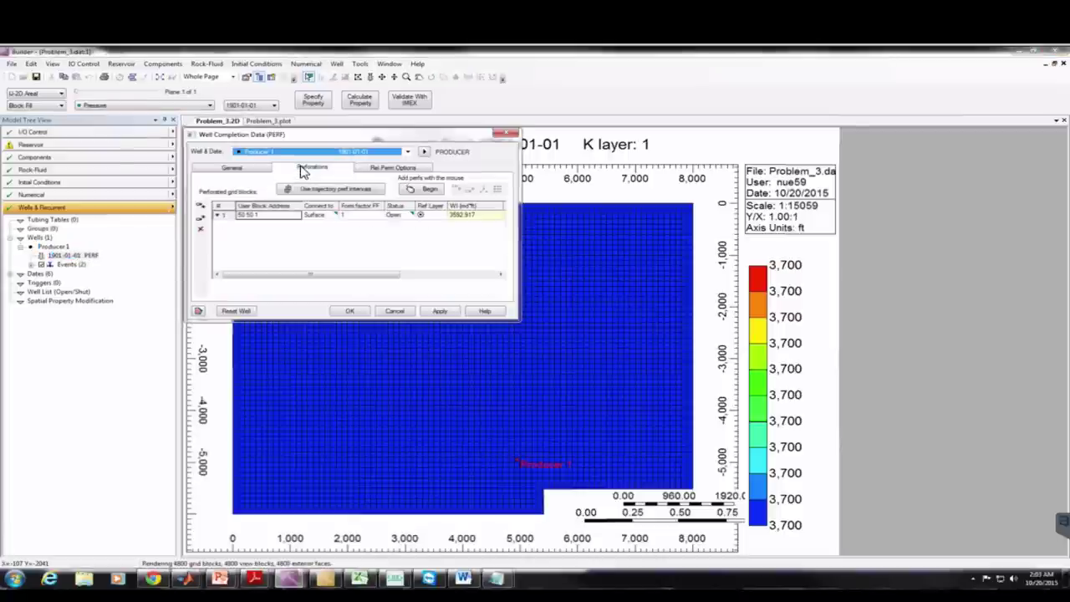
{"action": "left_click", "coordinate": [247, 216]}
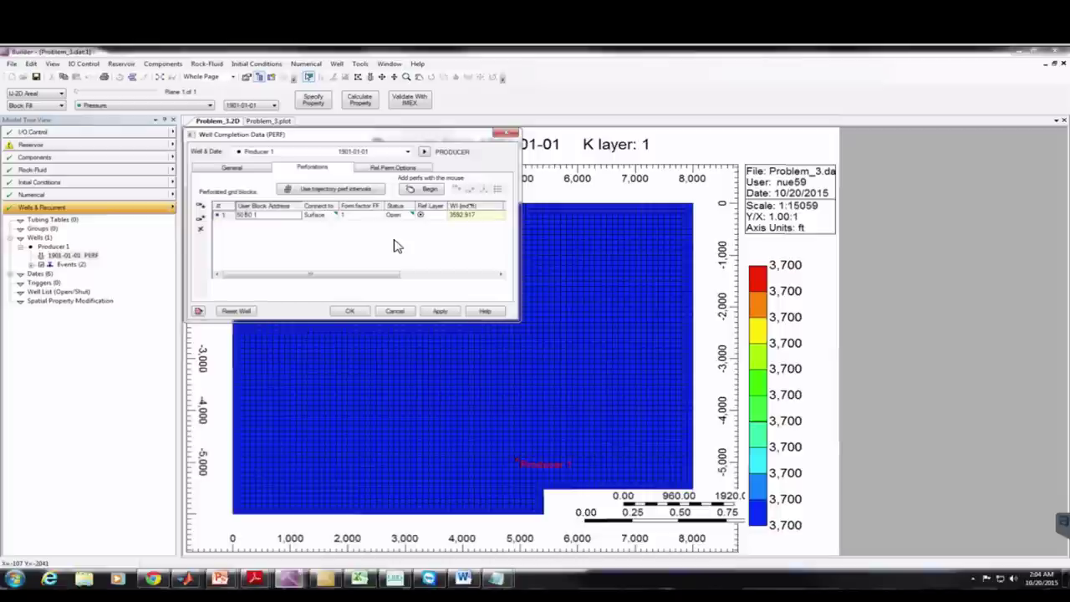
{"action": "key", "text": "BackSpace"}
{"action": "key", "text": "BackSpace"}
{"action": "key", "text": "BackSpace"}
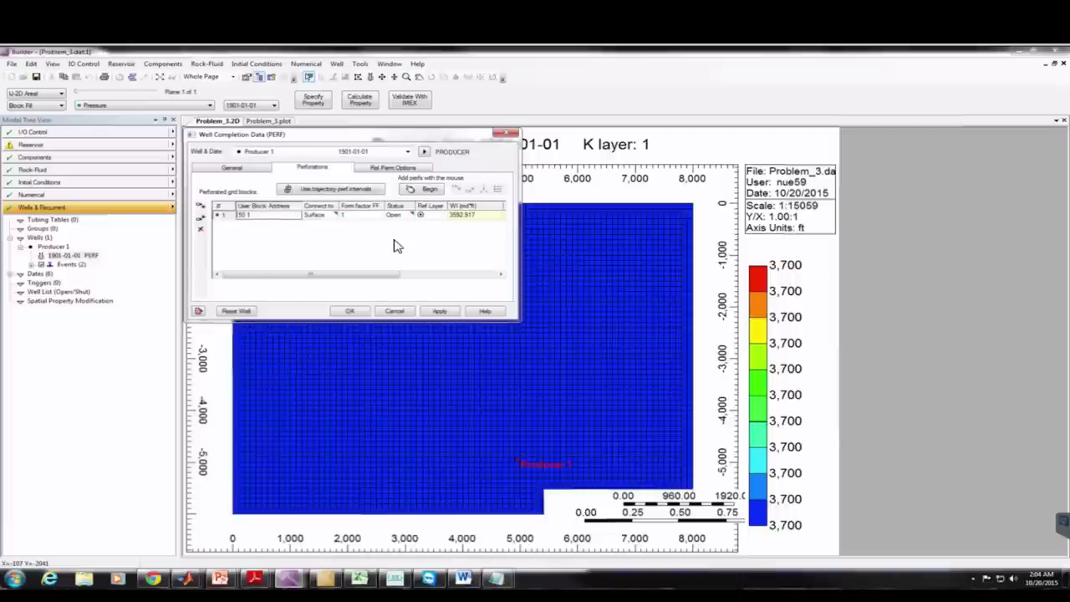
{"action": "type", "text": "25 24"}
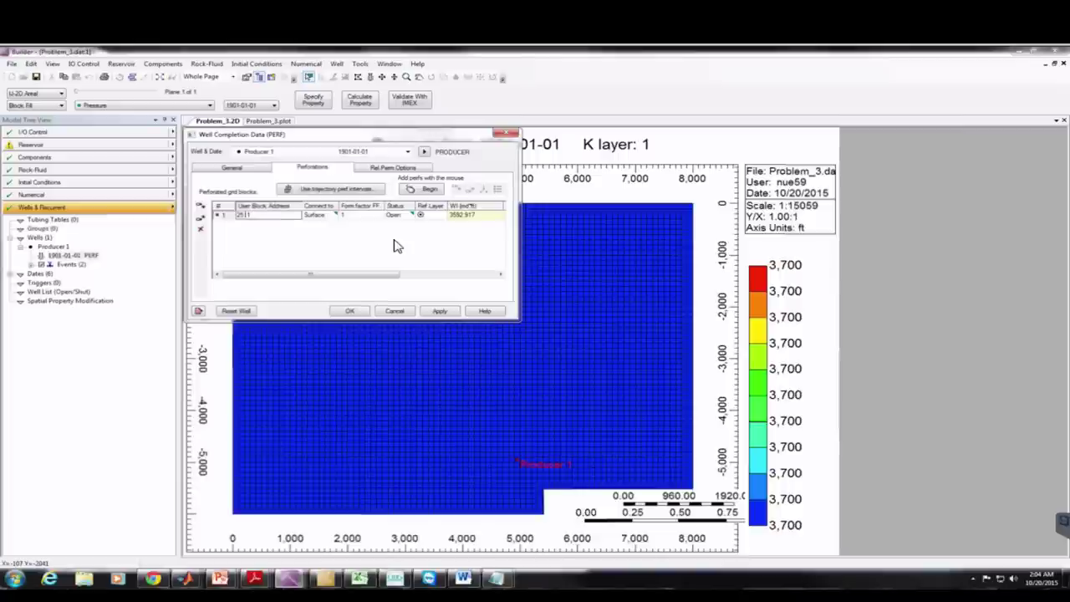
{"action": "left_click", "coordinate": [430, 312]}
{"action": "left_click", "coordinate": [351, 310]}
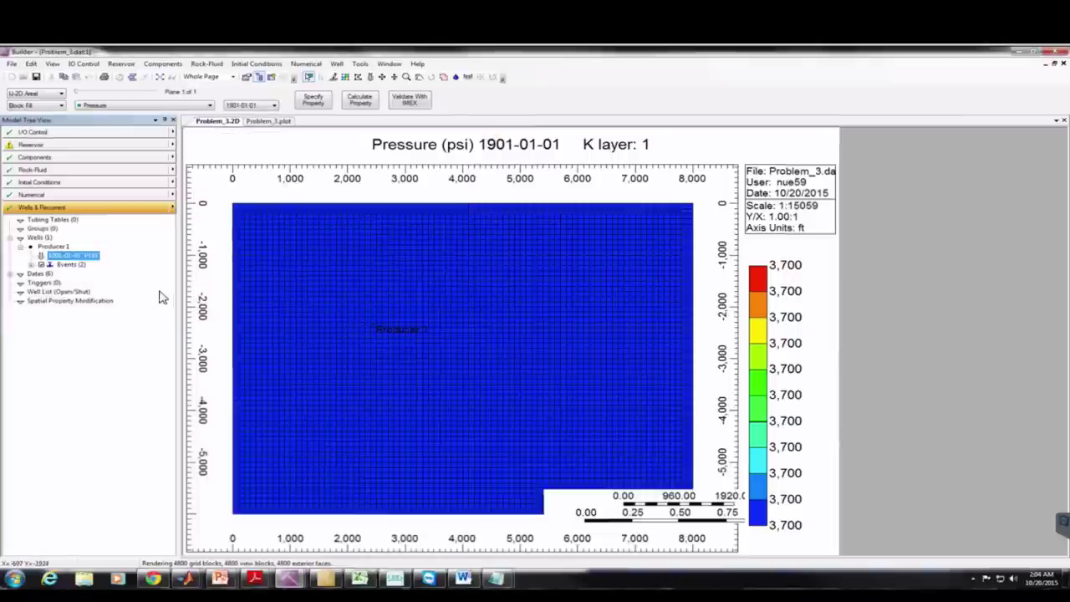
Start a new well named Well 2 and set its type to PRODUCER
{"action": "right_click", "coordinate": [43, 238]}
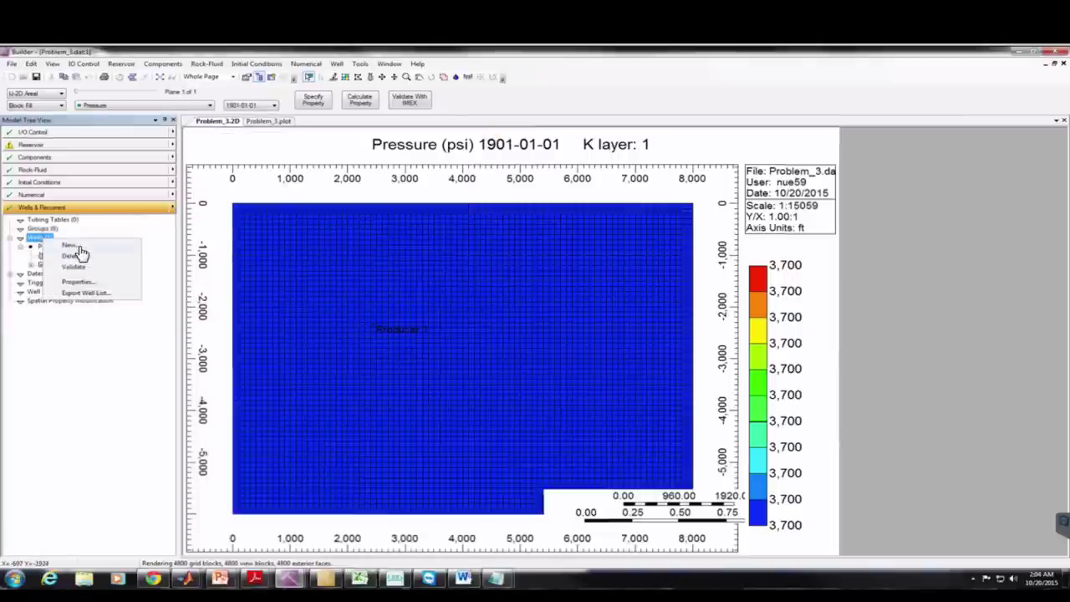
{"action": "left_click", "coordinate": [70, 245]}
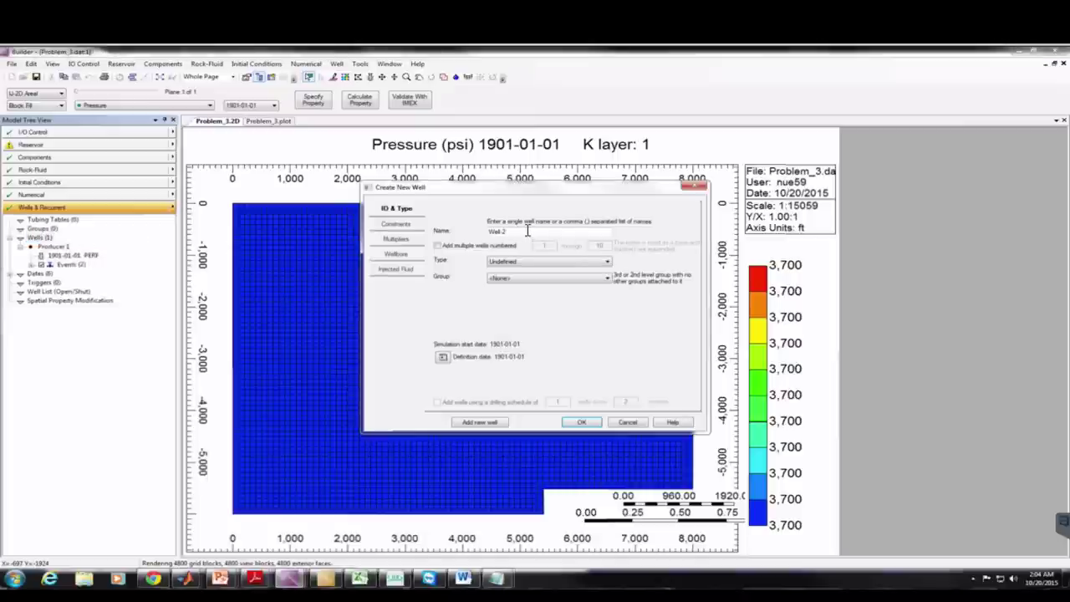
{"action": "left_click_drag", "start_coordinate": [525, 232], "coordinate": [476, 230]}
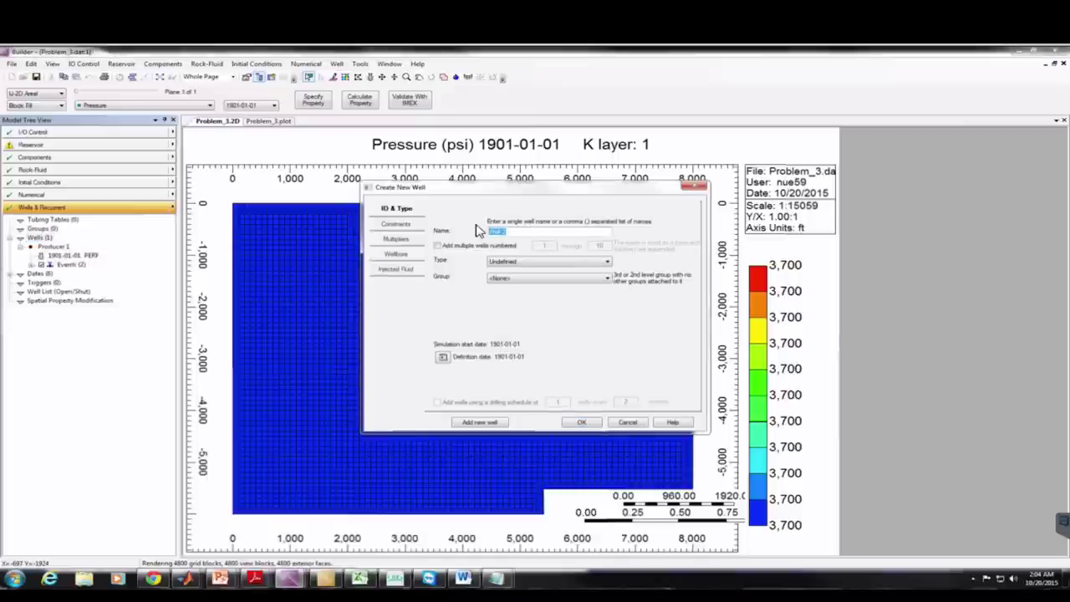
{"action": "type", "text": "P"}
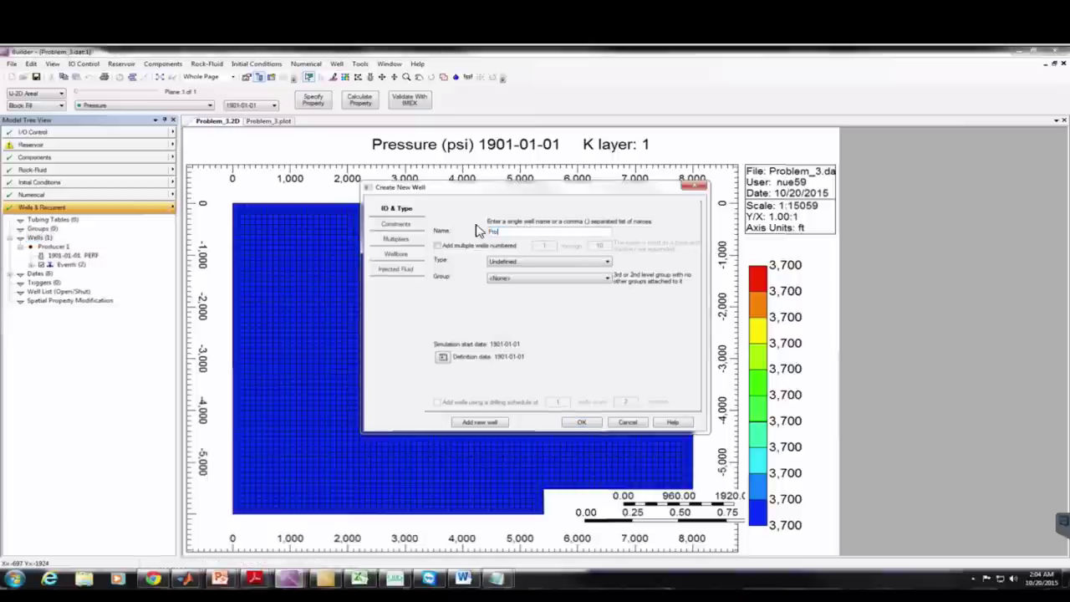
{"action": "type", "text": "ro"}
{"action": "key", "text": "BackSpace"}
{"action": "key", "text": "BackSpace"}
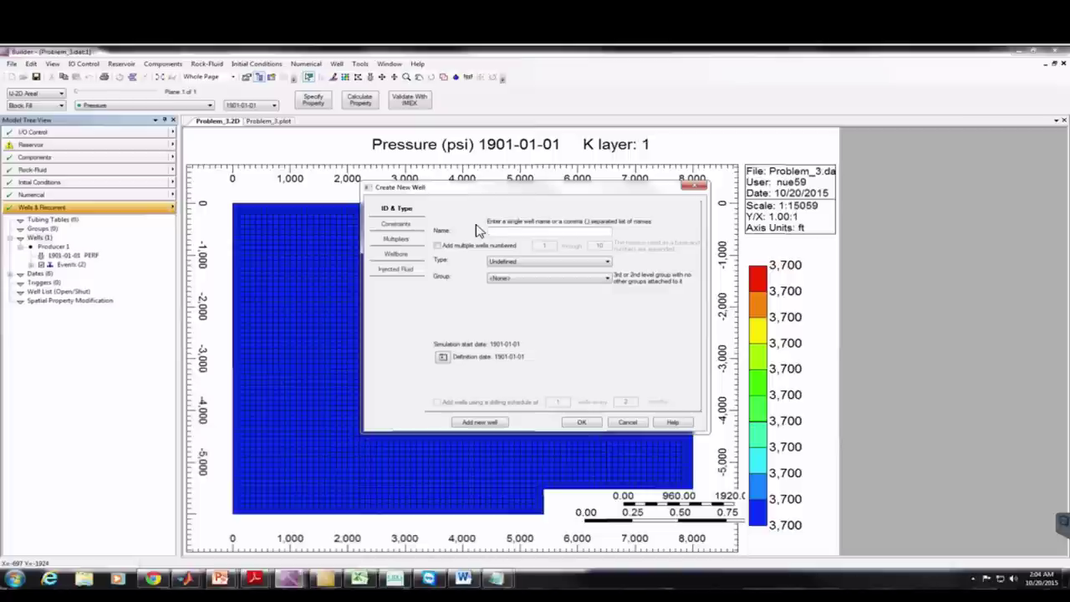
{"action": "type", "text": "Well "}
{"action": "type", "text": "s"}
{"action": "type", "text": "2"}
{"action": "left_click", "coordinate": [549, 263]}
{"action": "left_click", "coordinate": [524, 276]}
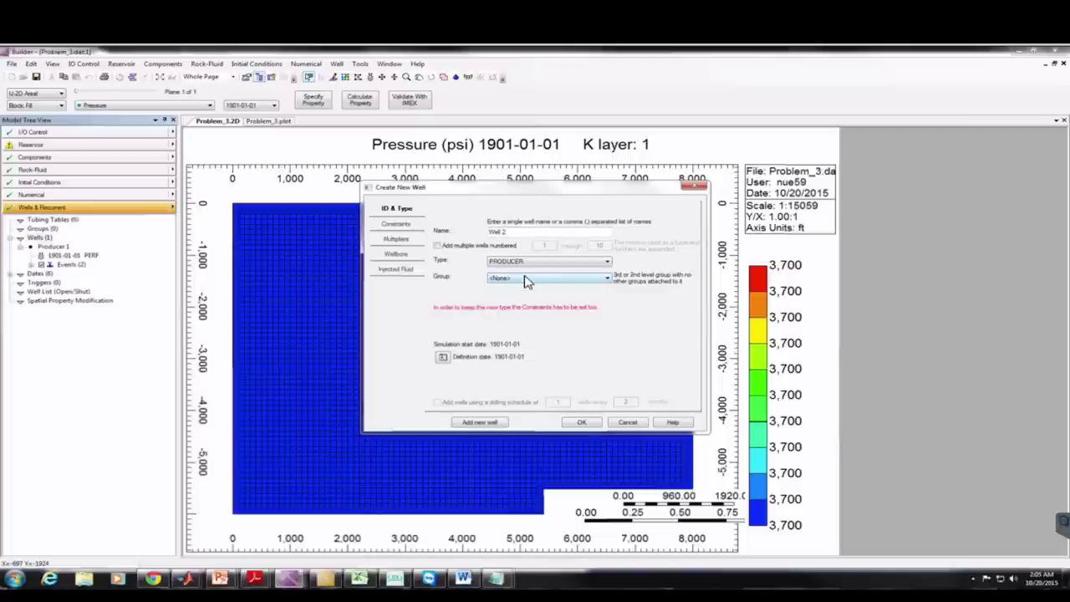
Define an OPERATE constraint for Well 2 with a minimum BHP bottom hole pressure of 2000 psi and create the well
{"action": "left_click", "coordinate": [404, 228]}
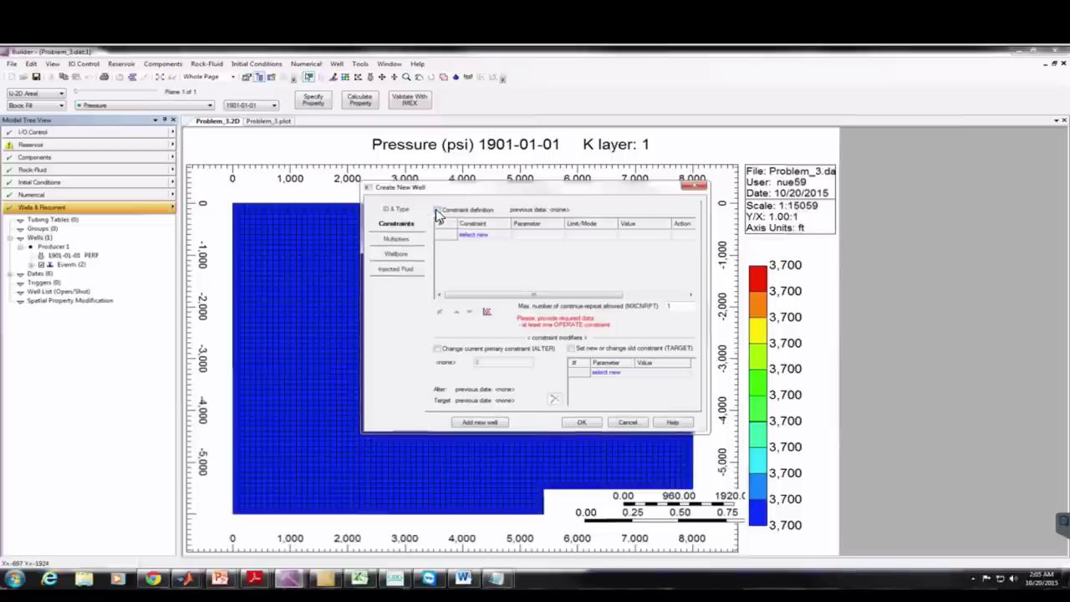
{"action": "left_click", "coordinate": [437, 210]}
{"action": "left_click", "coordinate": [470, 235]}
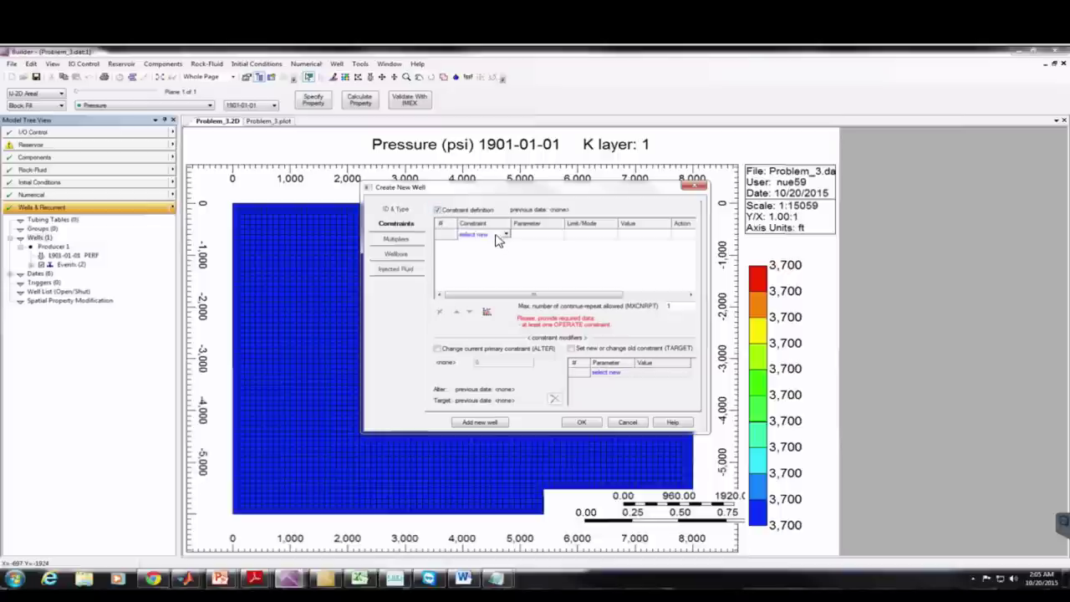
{"action": "left_click", "coordinate": [506, 235]}
{"action": "left_click", "coordinate": [477, 249]}
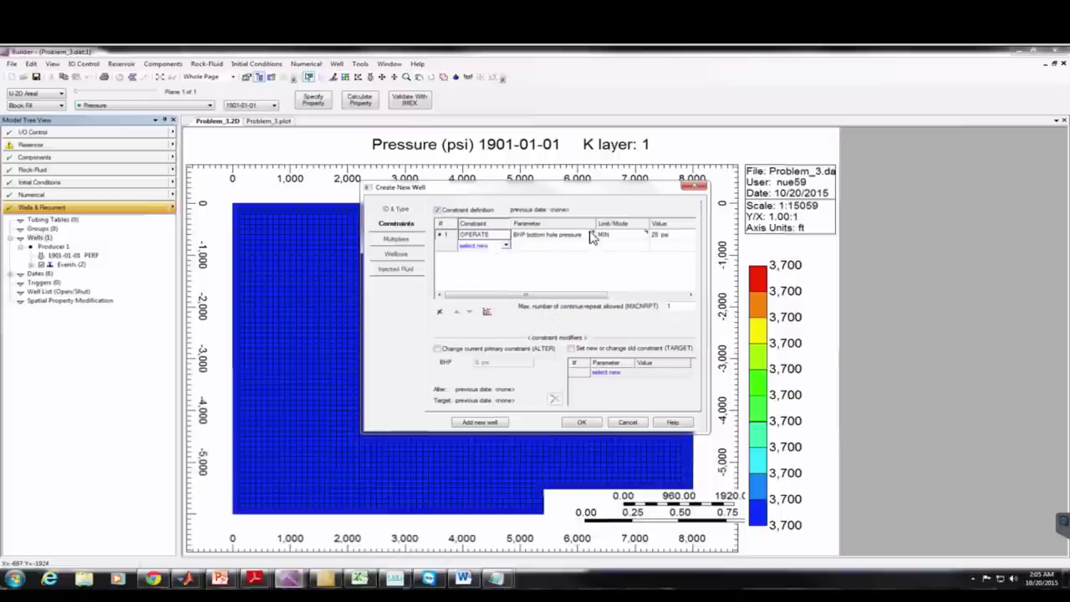
{"action": "left_click", "coordinate": [658, 237]}
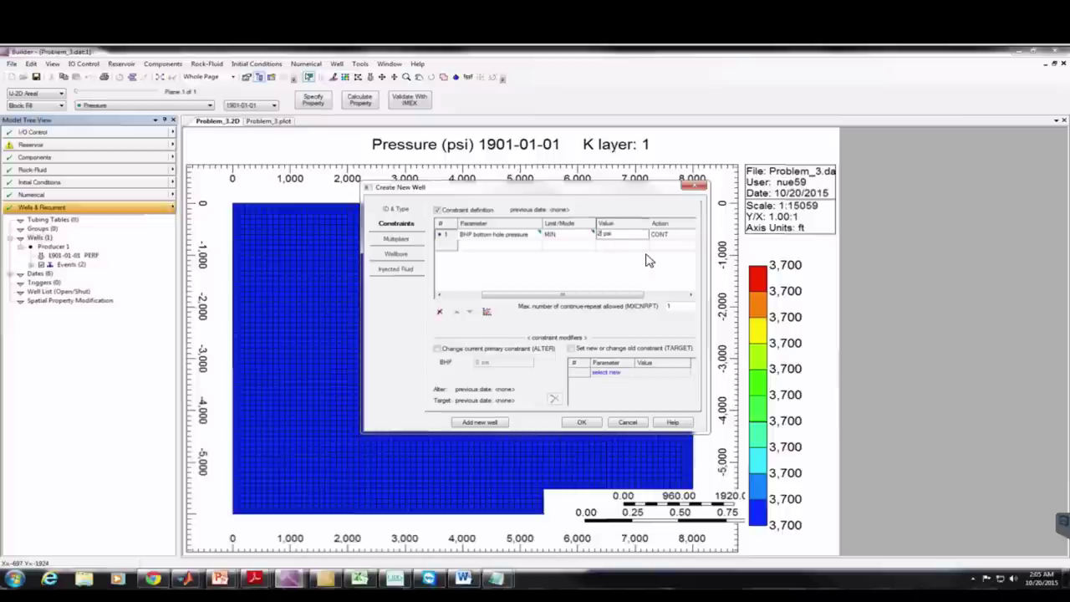
{"action": "type", "text": "000"}
{"action": "left_click", "coordinate": [582, 423]}
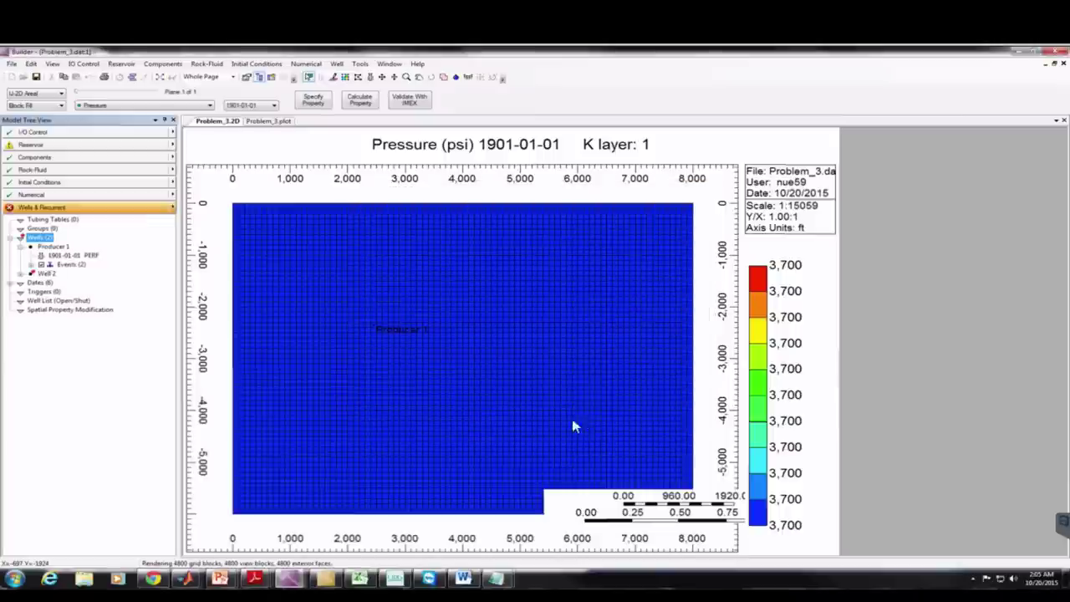
Add a perforation for Well 2 at grid block 34 32 1 in its completion data
{"action": "left_click", "coordinate": [20, 274]}
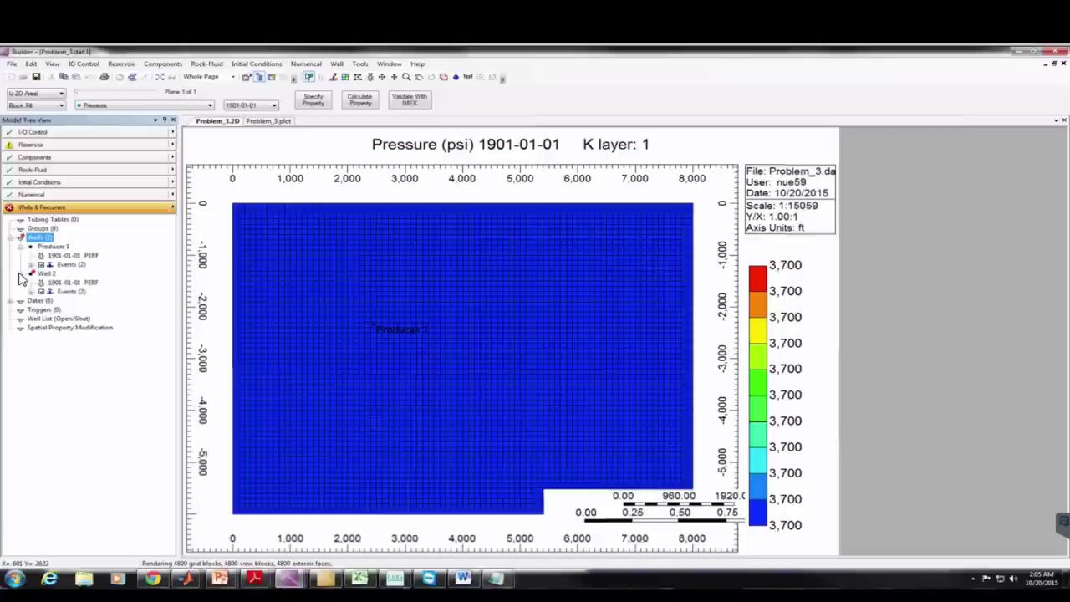
{"action": "double_click", "coordinate": [73, 283]}
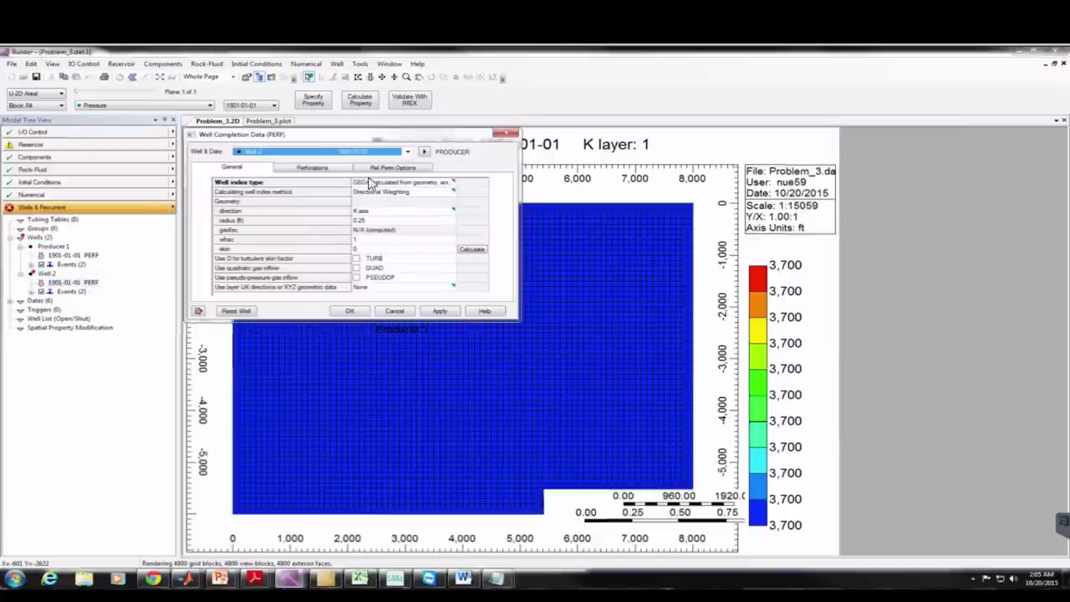
{"action": "left_click", "coordinate": [312, 167]}
{"action": "left_click", "coordinate": [200, 208]}
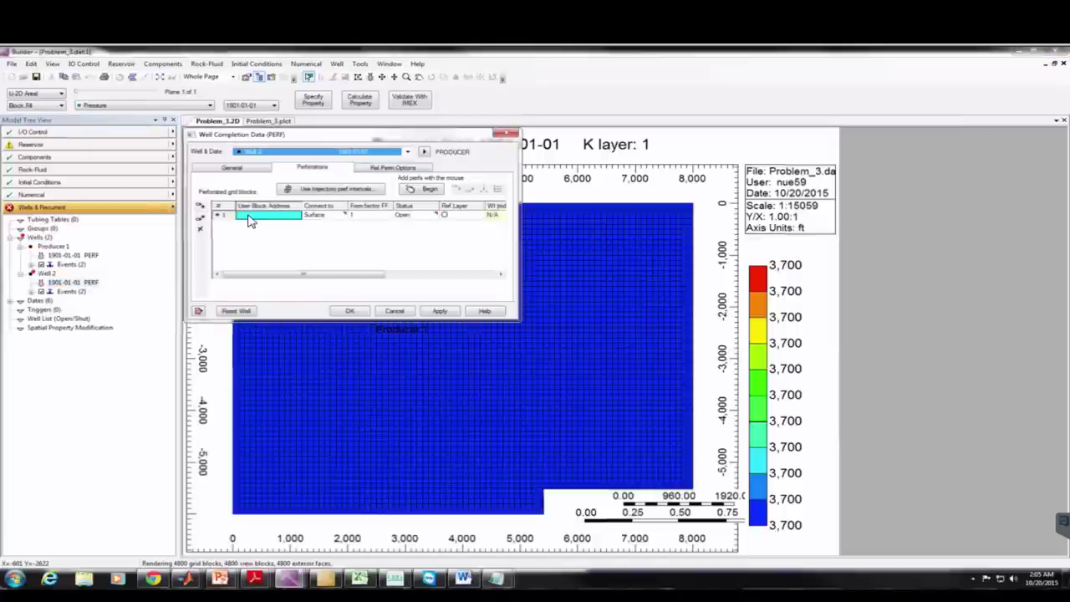
{"action": "left_click", "coordinate": [247, 217]}
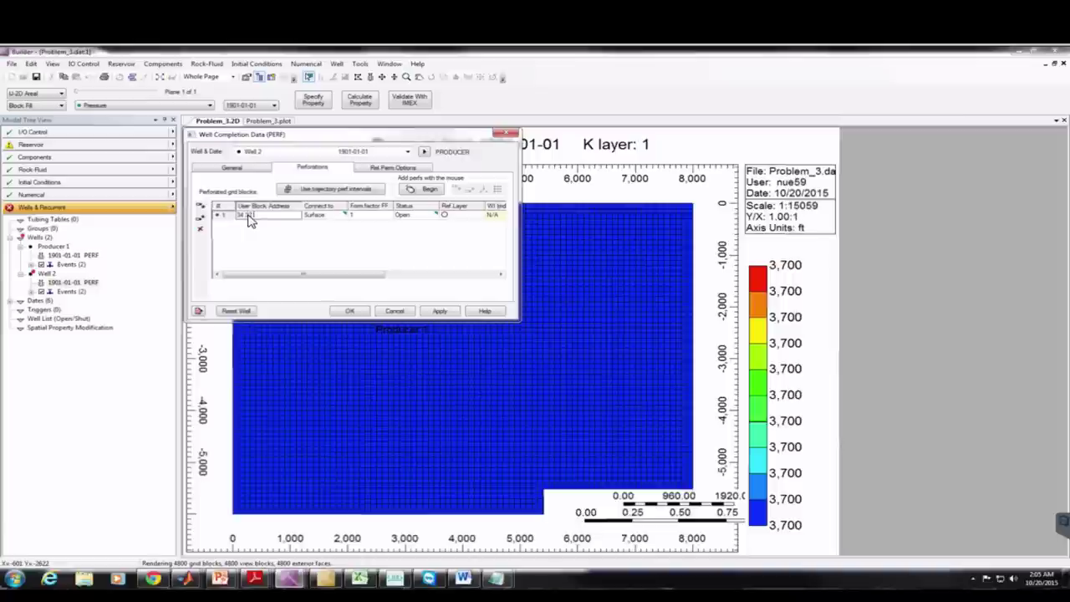
{"action": "left_click", "coordinate": [440, 311]}
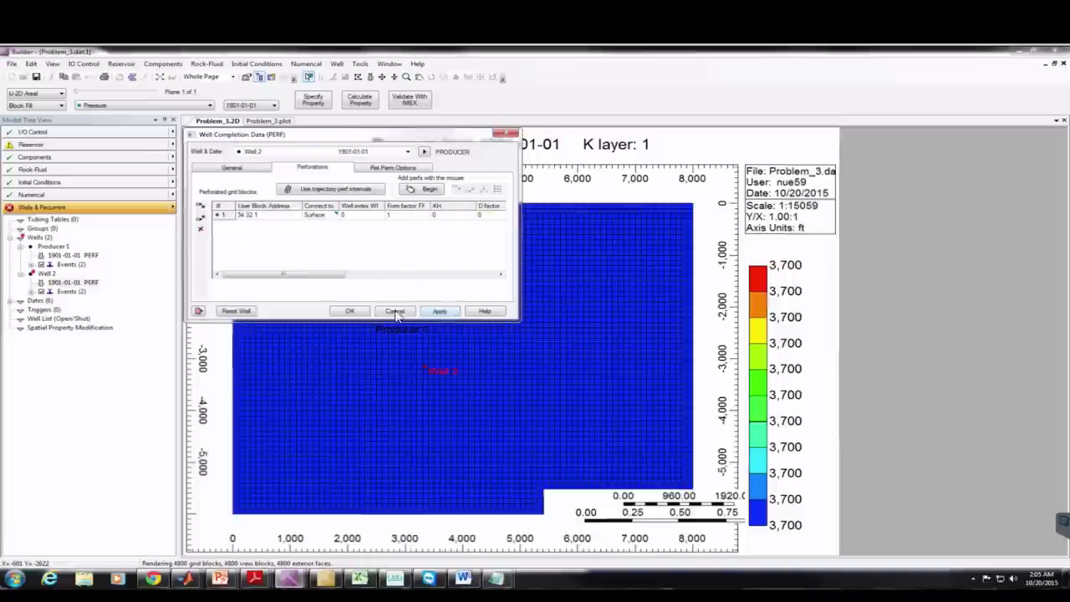
{"action": "left_click", "coordinate": [348, 312]}
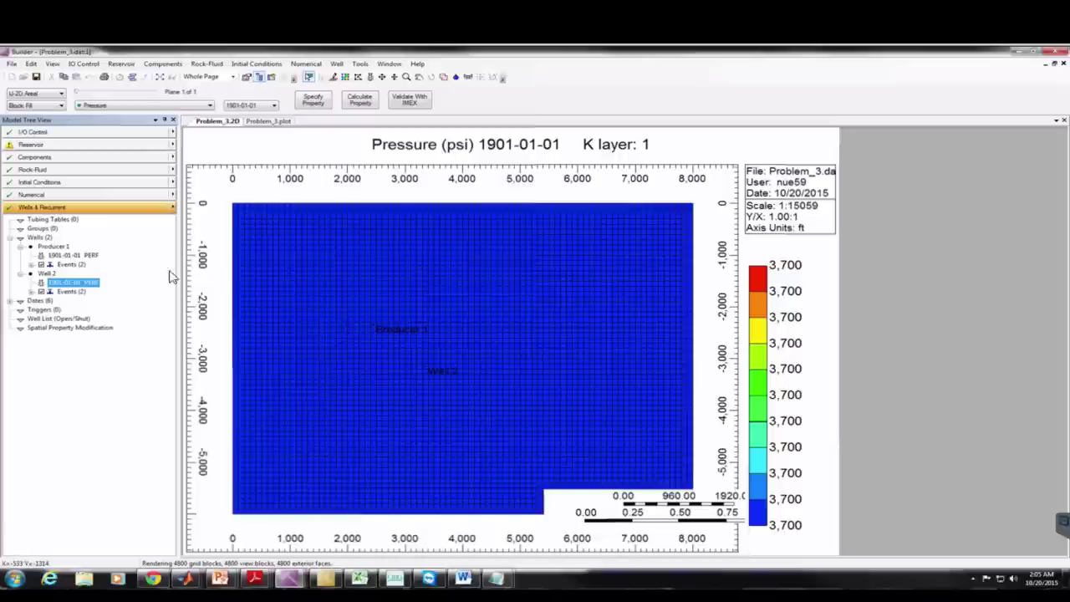
Start a new well named Well-3 and set its type to PRODUCER
{"action": "right_click", "coordinate": [47, 280]}
{"action": "left_click", "coordinate": [75, 284]}
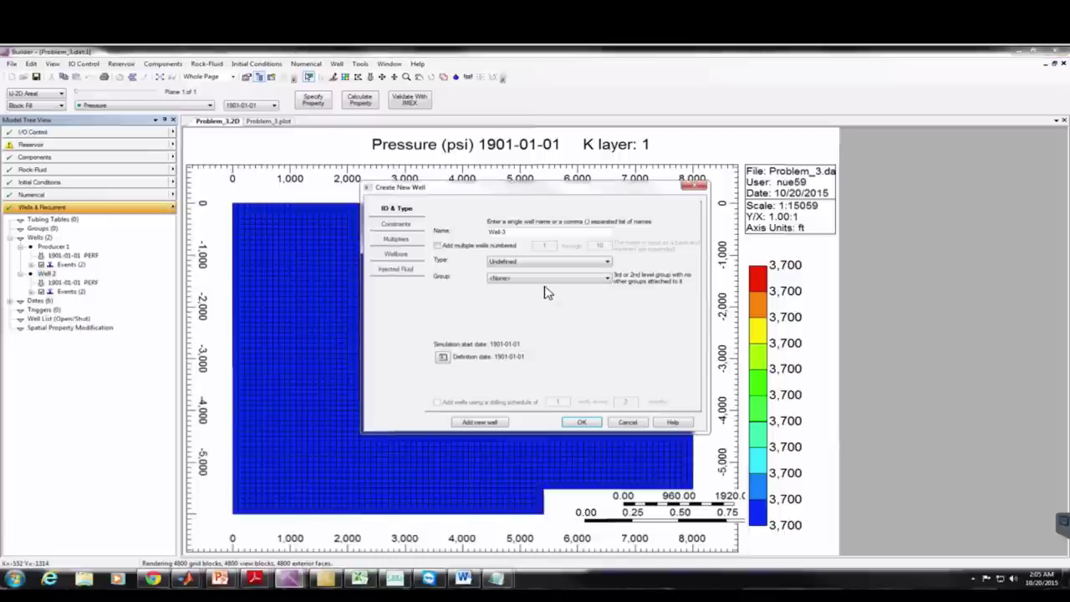
{"action": "left_click", "coordinate": [527, 261]}
{"action": "left_click", "coordinate": [513, 271]}
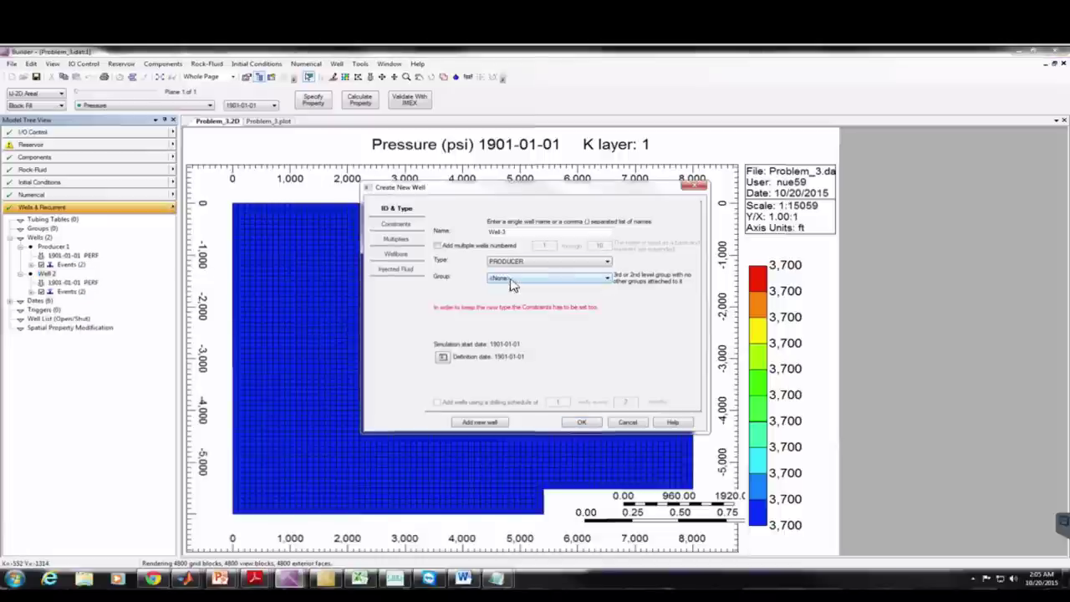
Define an OPERATE constraint on minimum BHP bottom hole pressure for Well-3 and create the well
{"action": "left_click", "coordinate": [398, 224]}
{"action": "left_click", "coordinate": [438, 210]}
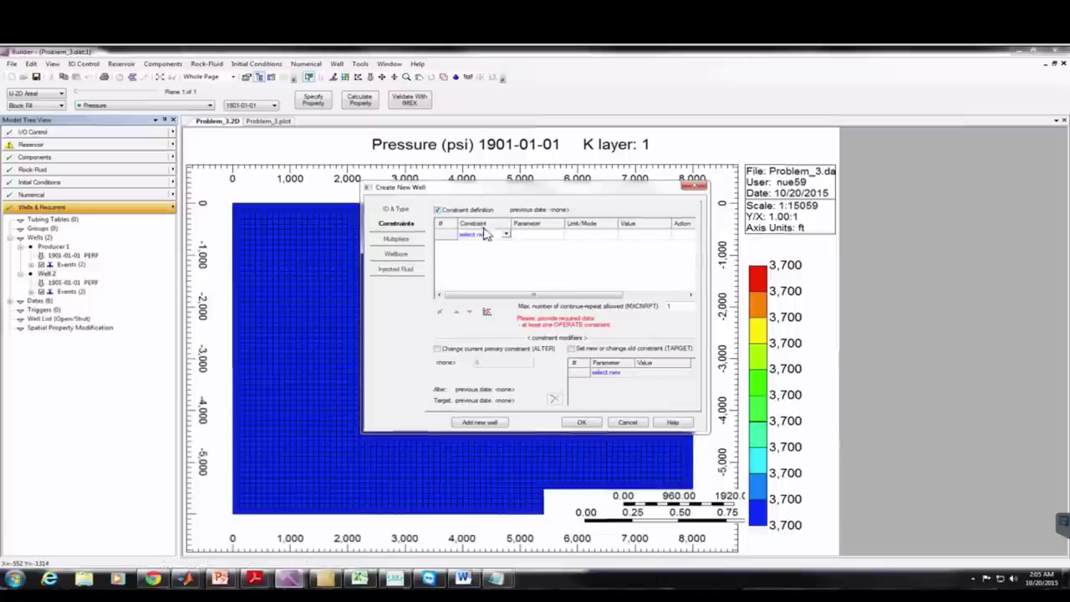
{"action": "left_click", "coordinate": [505, 237]}
{"action": "left_click", "coordinate": [481, 245]}
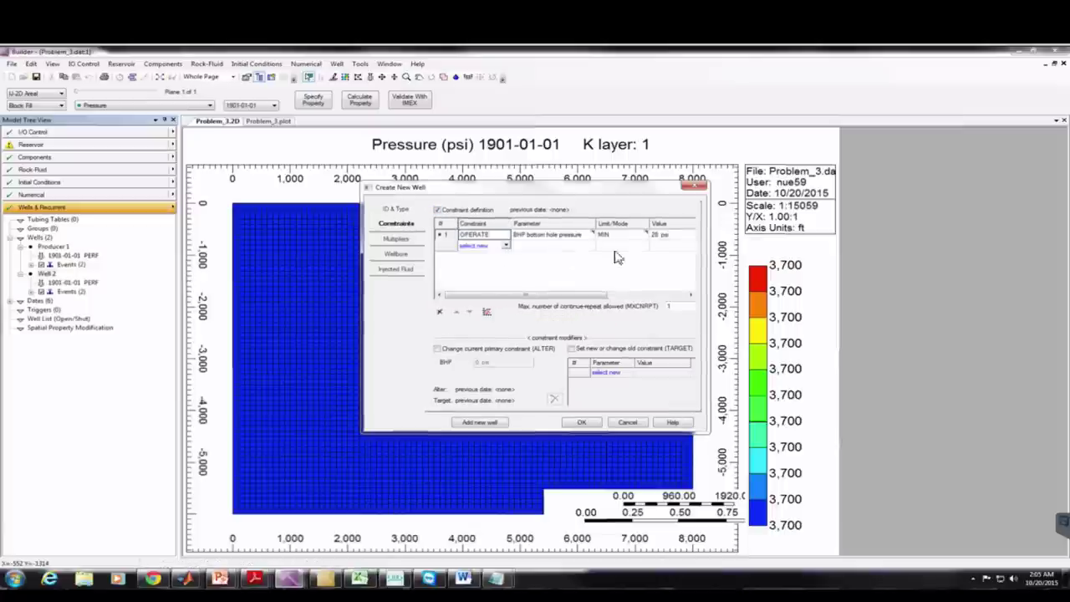
{"action": "left_click", "coordinate": [658, 234]}
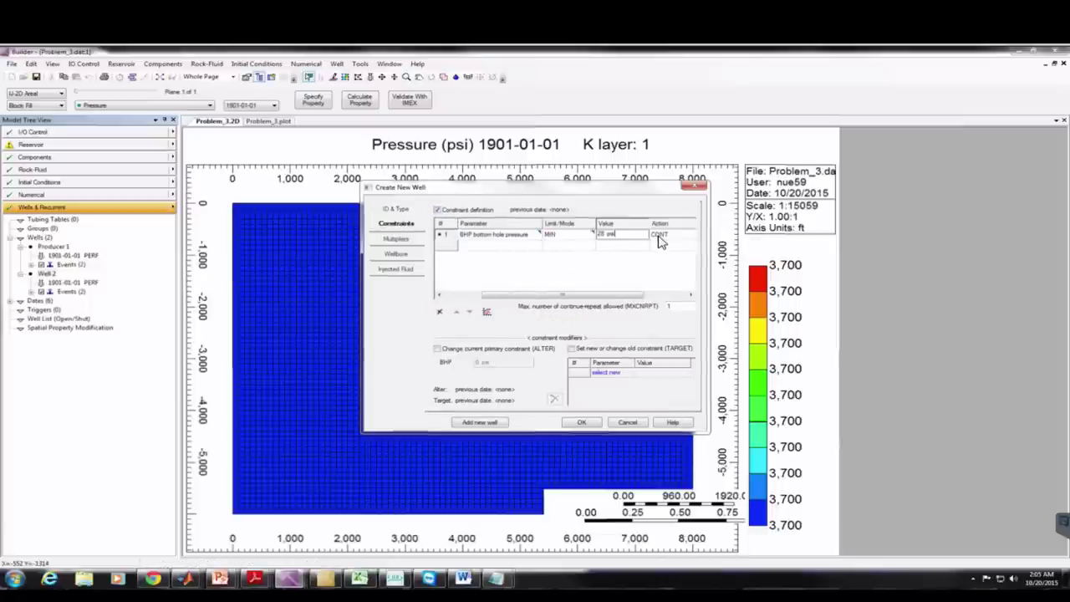
{"action": "left_click", "coordinate": [609, 237]}
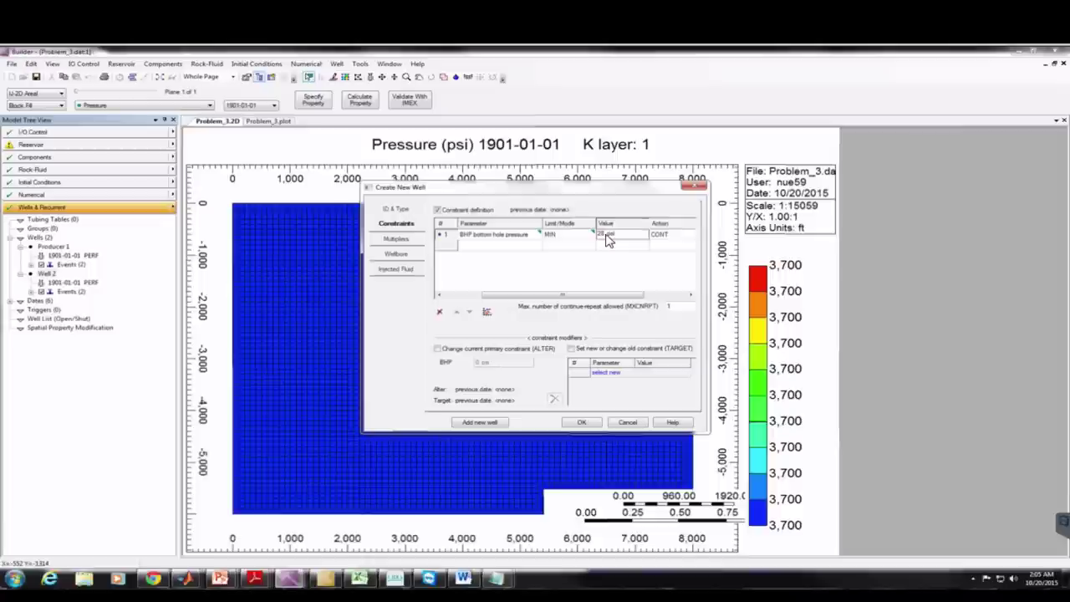
{"action": "left_click", "coordinate": [583, 422]}
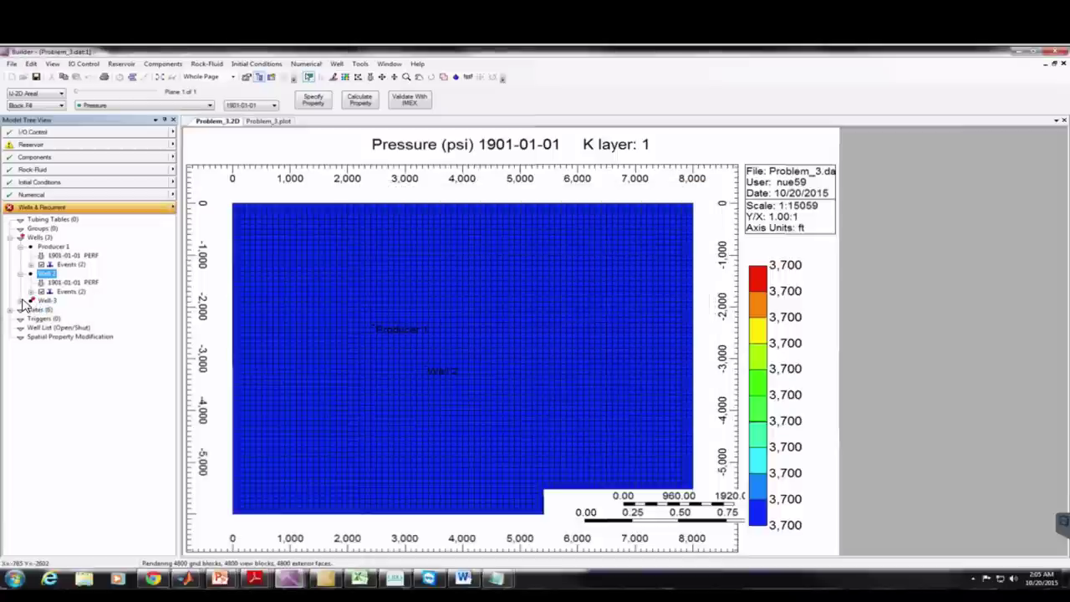
Add a perforation for Well-3 at grid block 47 36 1 in its completion data
{"action": "left_click", "coordinate": [71, 312]}
{"action": "double_click", "coordinate": [71, 311]}
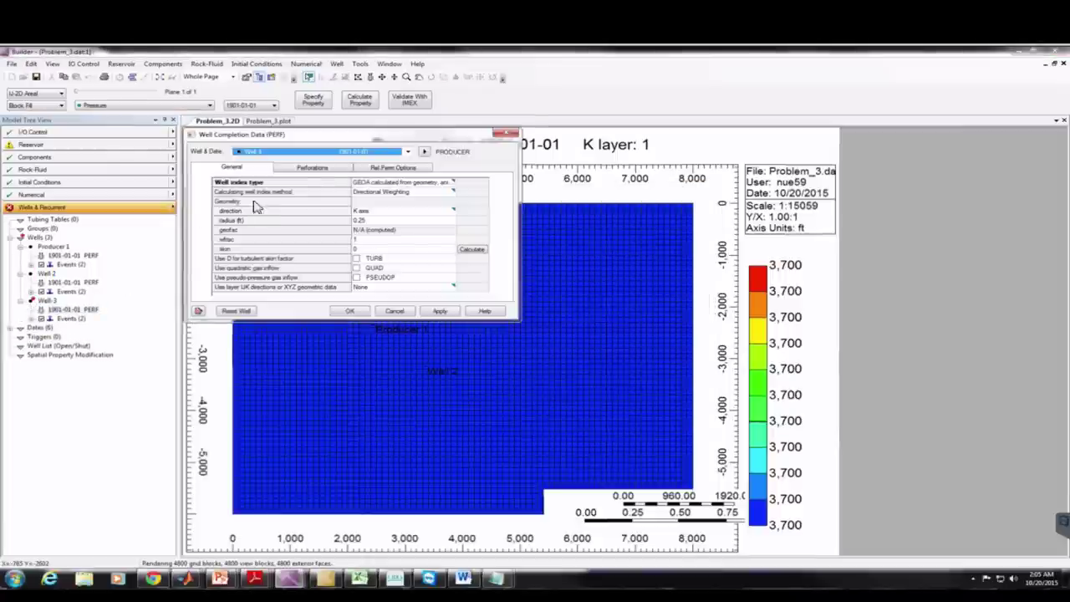
{"action": "left_click", "coordinate": [312, 166]}
{"action": "left_click", "coordinate": [200, 208]}
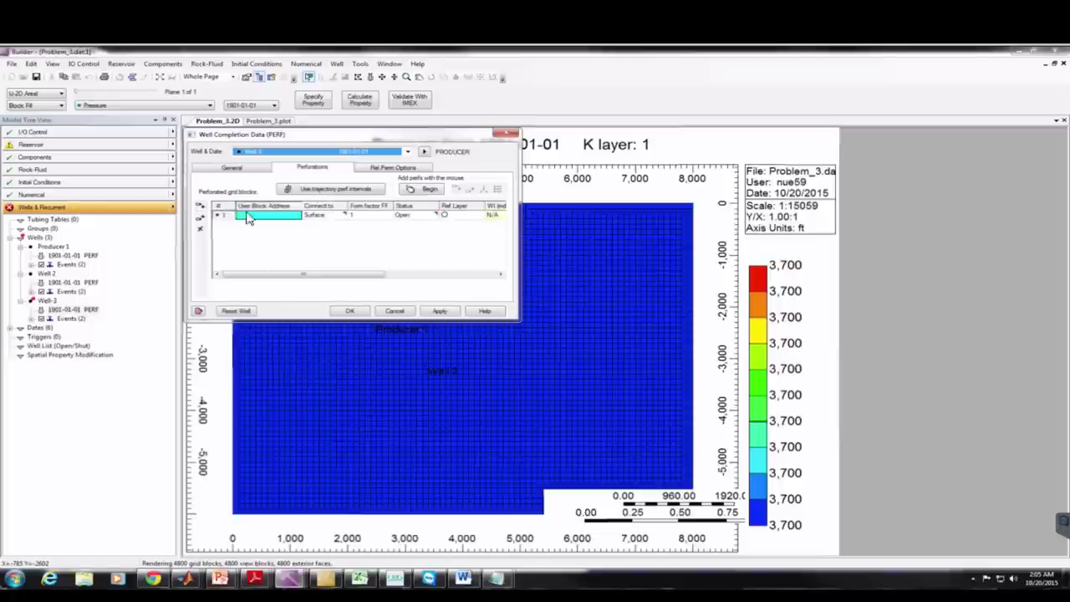
{"action": "left_click", "coordinate": [257, 219]}
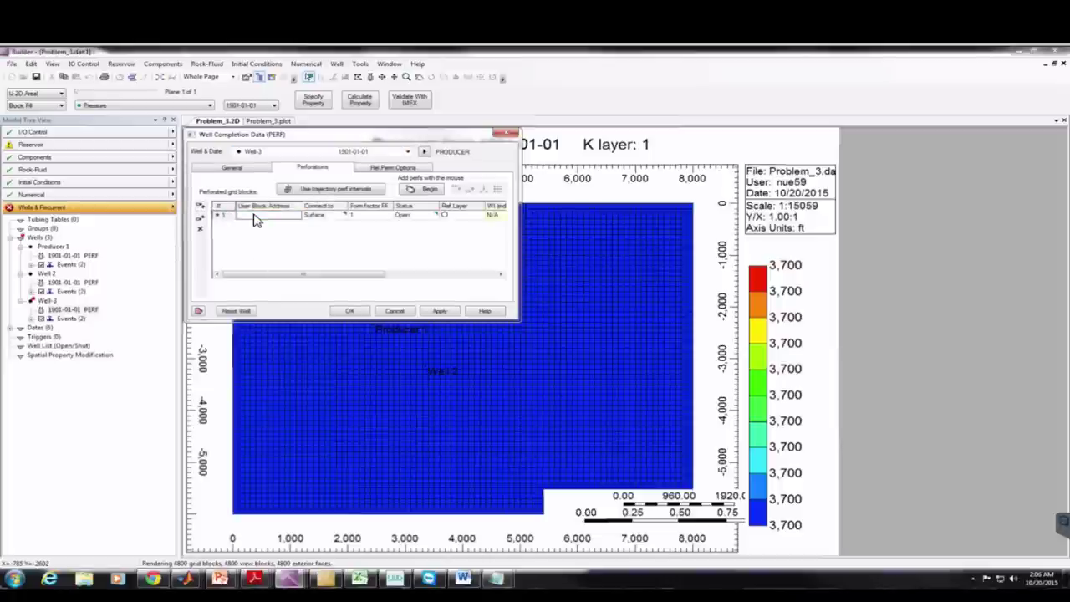
{"action": "type", "text": "47 36"}
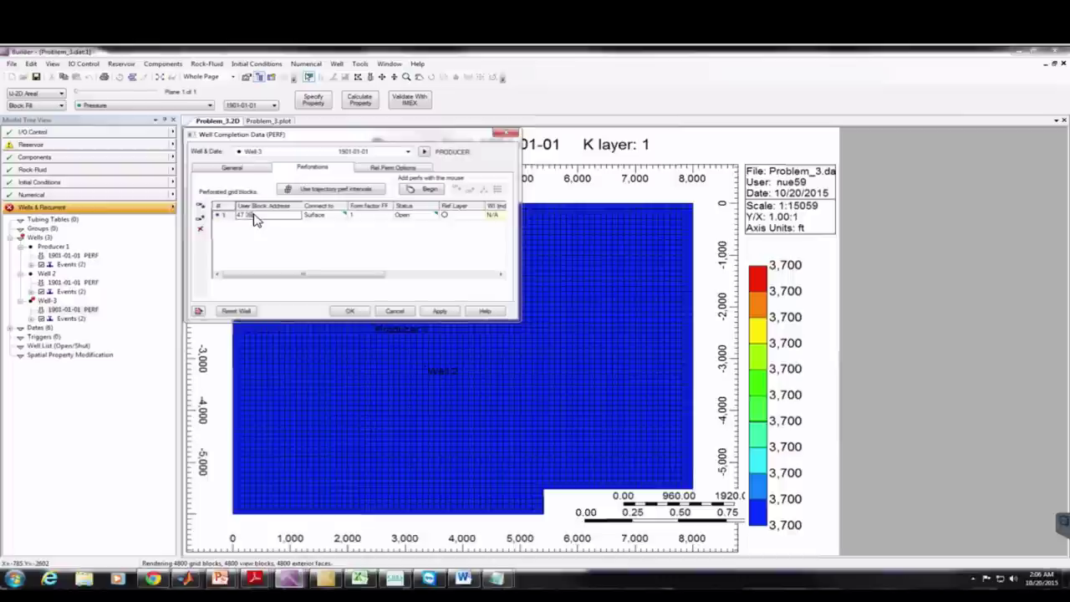
{"action": "type", "text": " 1"}
{"action": "left_click", "coordinate": [441, 311]}
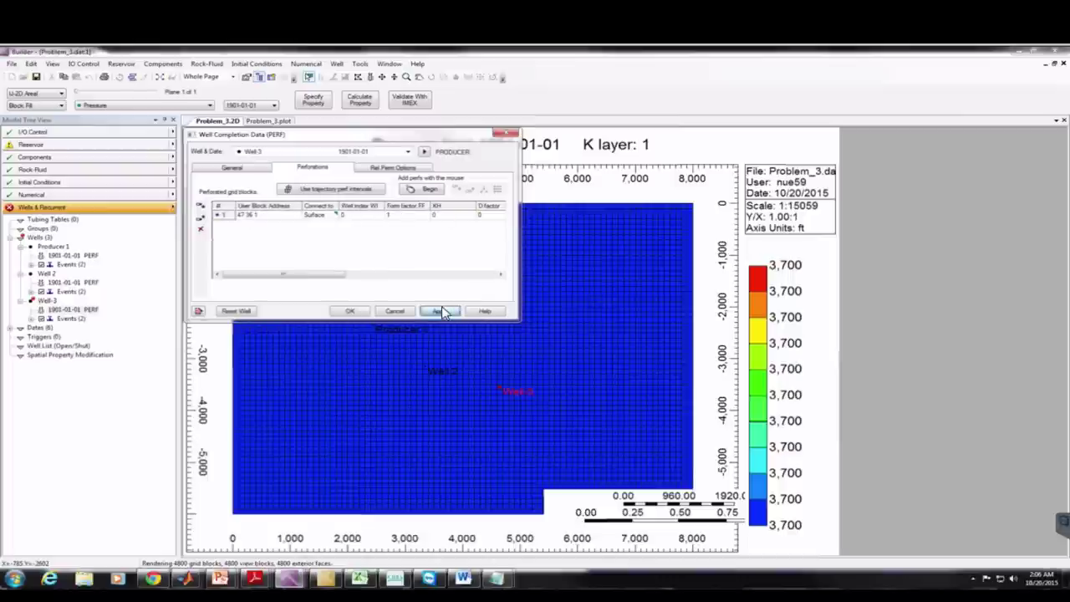
{"action": "left_click", "coordinate": [349, 311]}
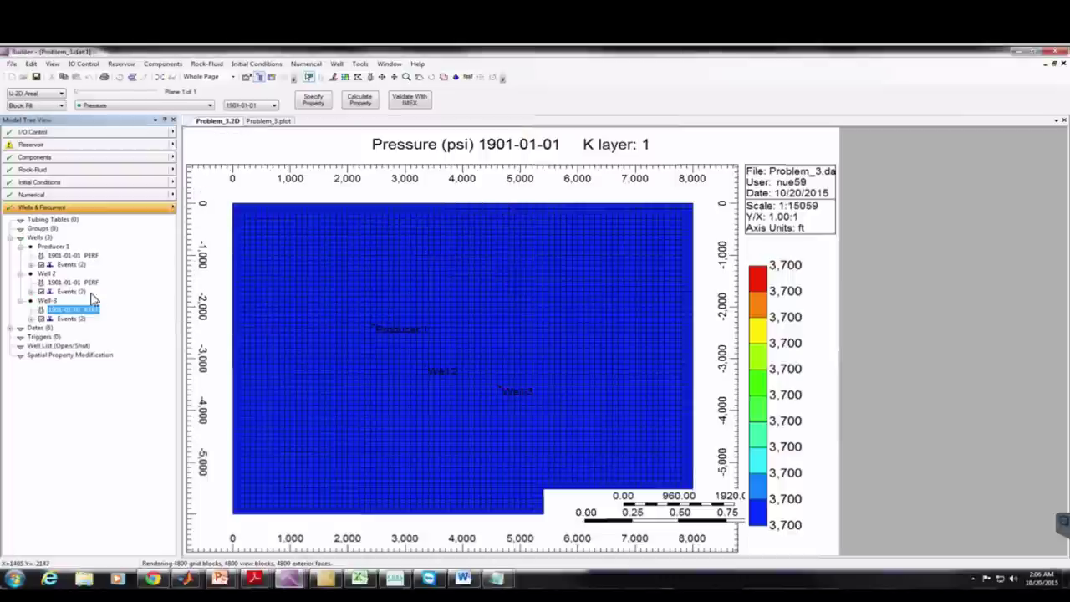
Start a new well named Well-4 and set its type to PRODUCER
{"action": "right_click", "coordinate": [46, 301]}
{"action": "left_click", "coordinate": [87, 312]}
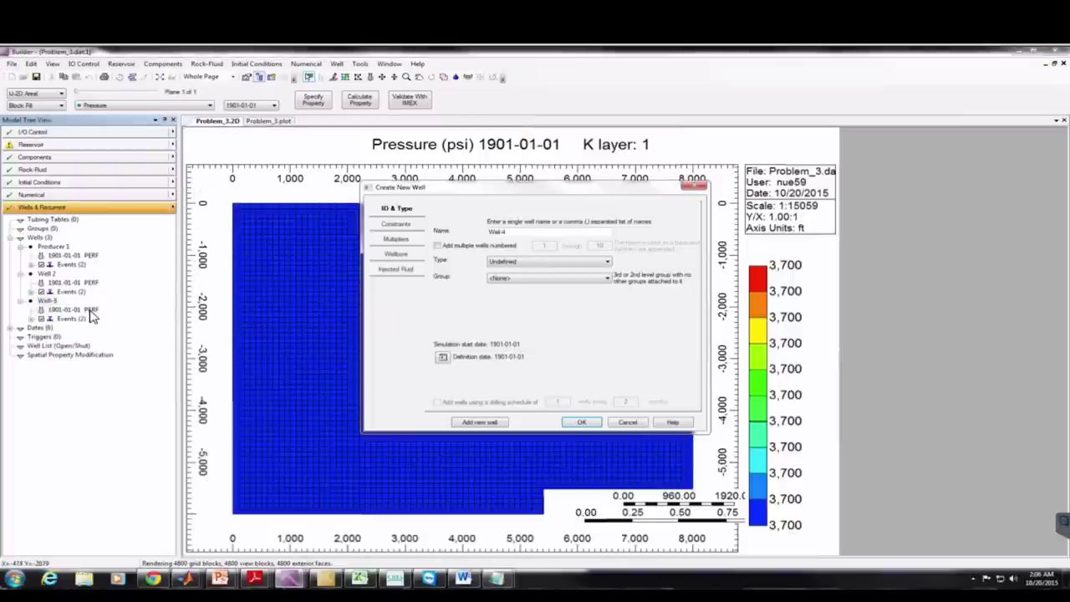
{"action": "left_click", "coordinate": [526, 261]}
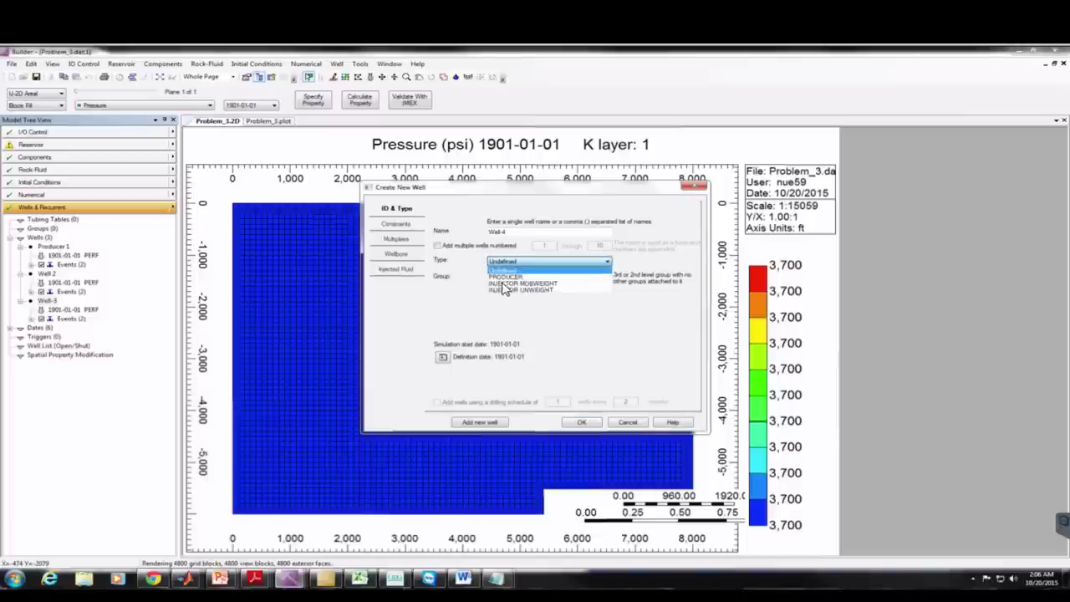
{"action": "left_click", "coordinate": [505, 277]}
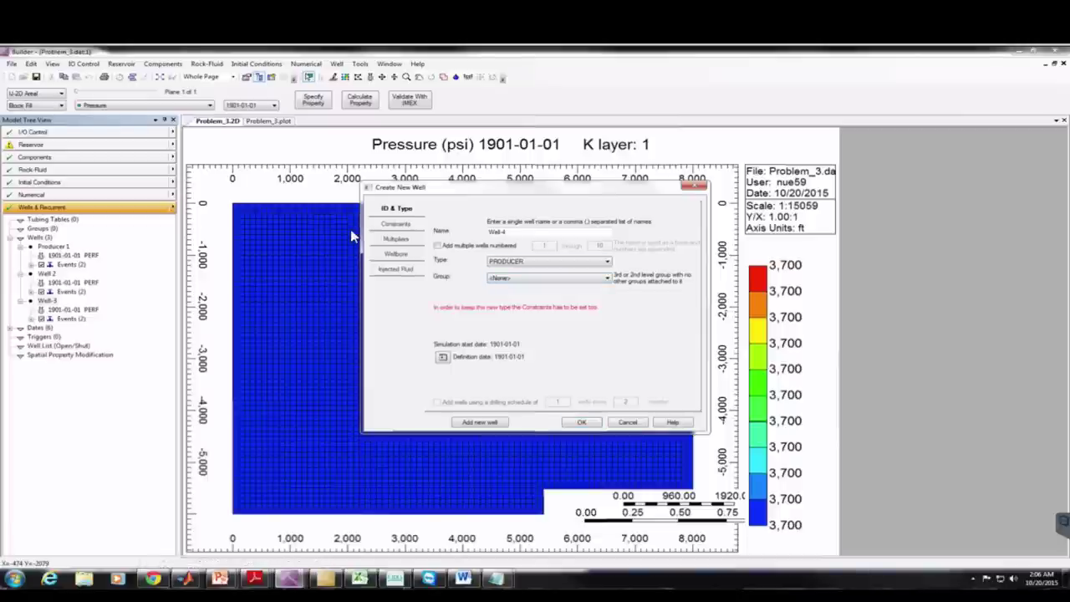
Define an OPERATE constraint for Well-4 with a minimum BHP bottom hole pressure of 2000 psi and create the well
{"action": "left_click", "coordinate": [394, 224]}
{"action": "left_click", "coordinate": [437, 210]}
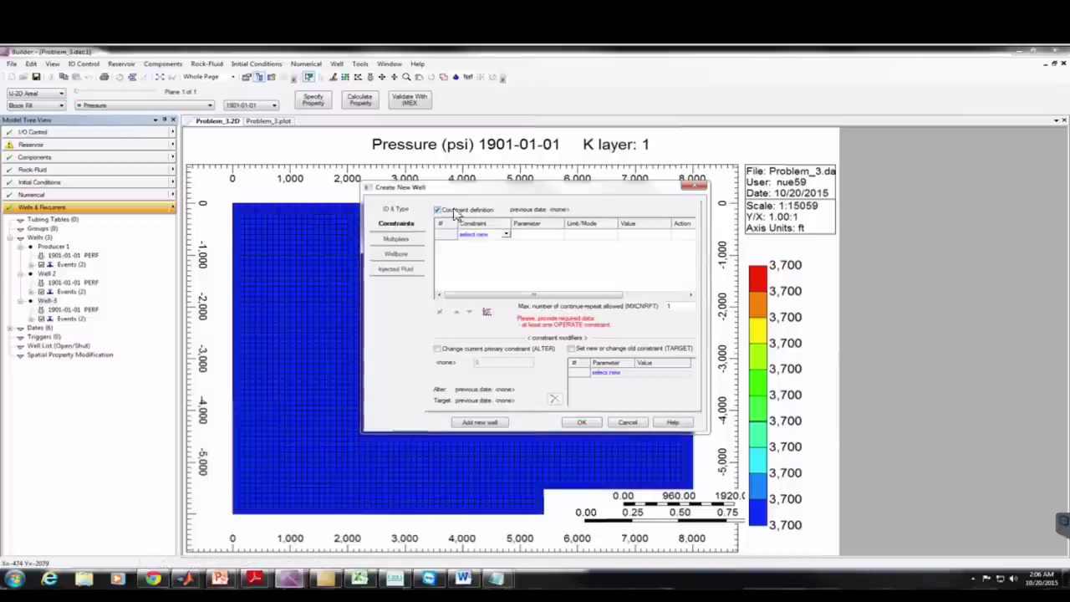
{"action": "left_click", "coordinate": [501, 235]}
{"action": "left_click", "coordinate": [487, 250]}
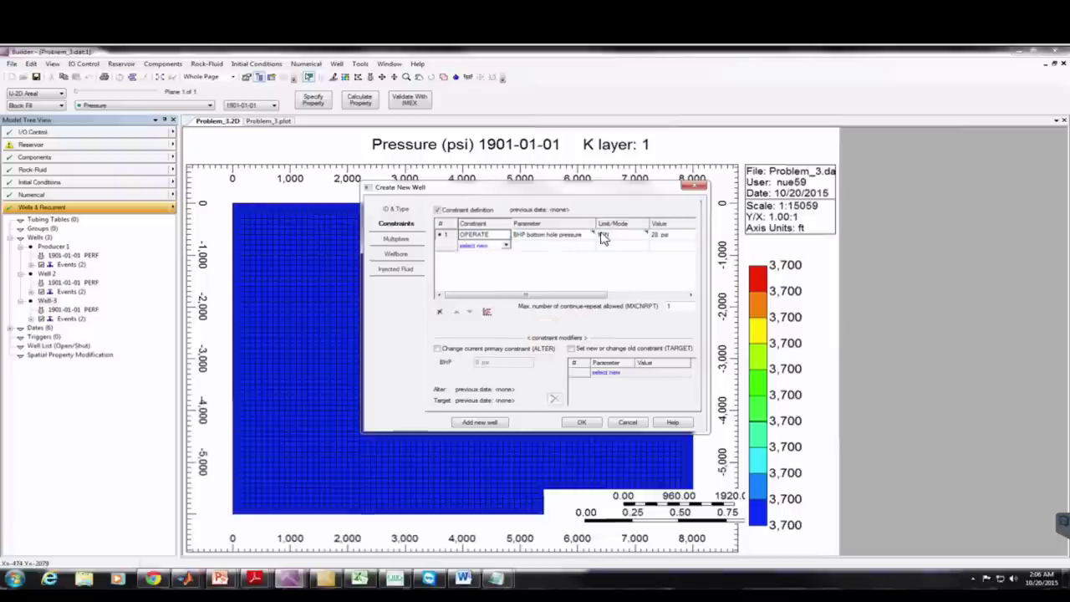
{"action": "left_click", "coordinate": [660, 235]}
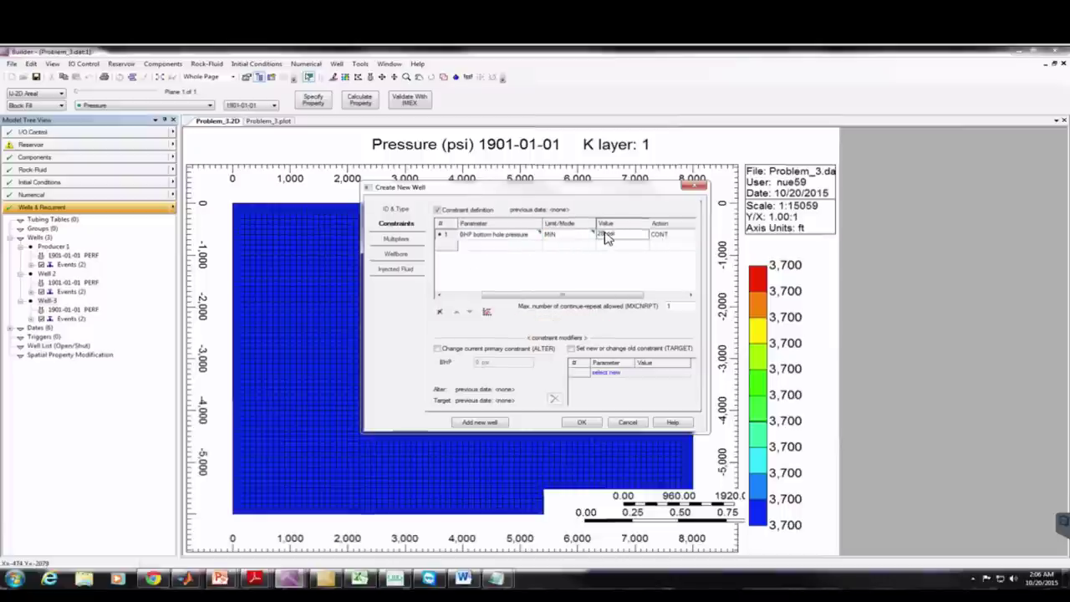
{"action": "type", "text": "2000 psi"}
{"action": "left_click", "coordinate": [583, 422]}
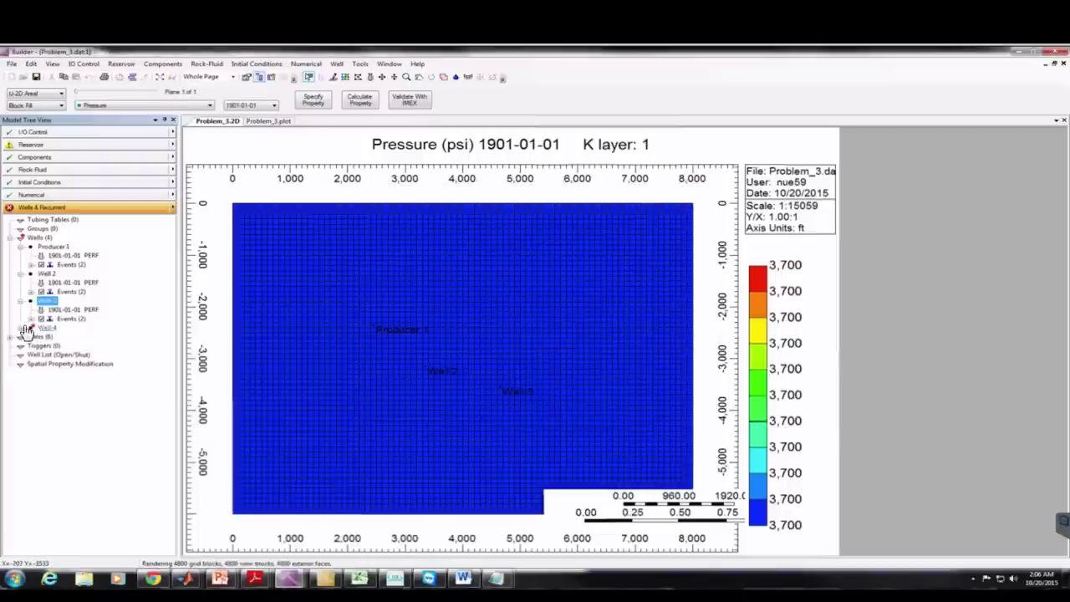
Add a perforation for Well-4 at grid block 66 32 1 in its completion data
{"action": "left_click", "coordinate": [23, 328]}
{"action": "double_click", "coordinate": [73, 338]}
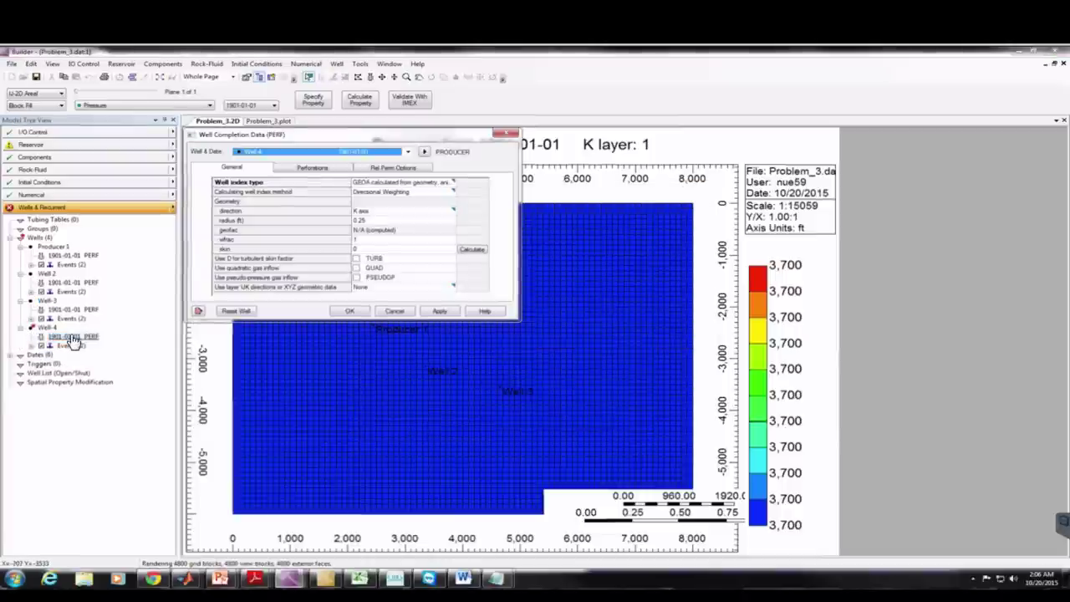
{"action": "left_click", "coordinate": [316, 167]}
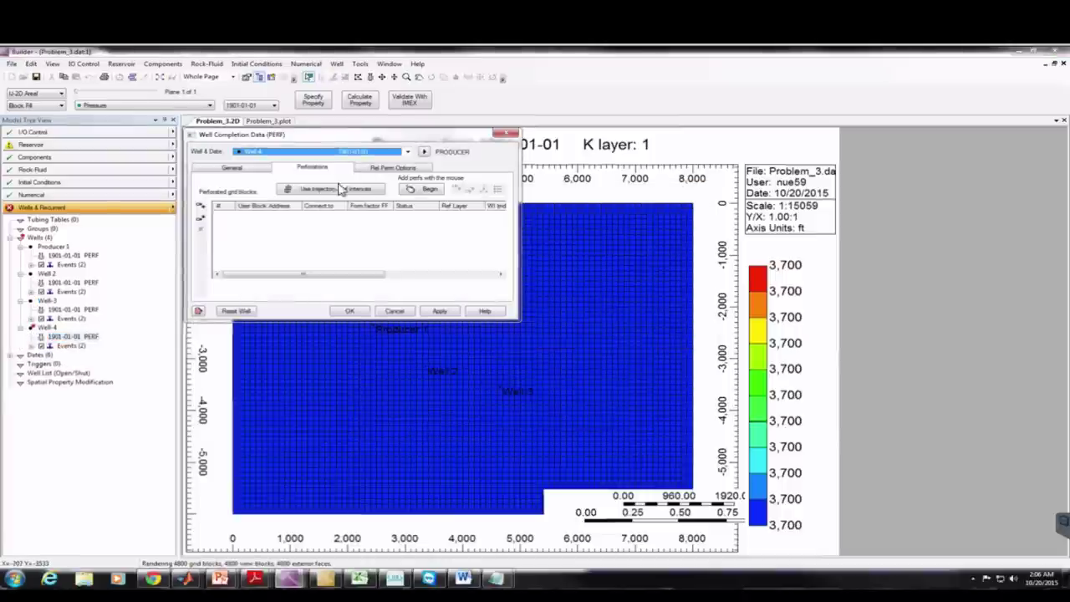
{"action": "left_click", "coordinate": [200, 206]}
{"action": "left_click", "coordinate": [255, 216]}
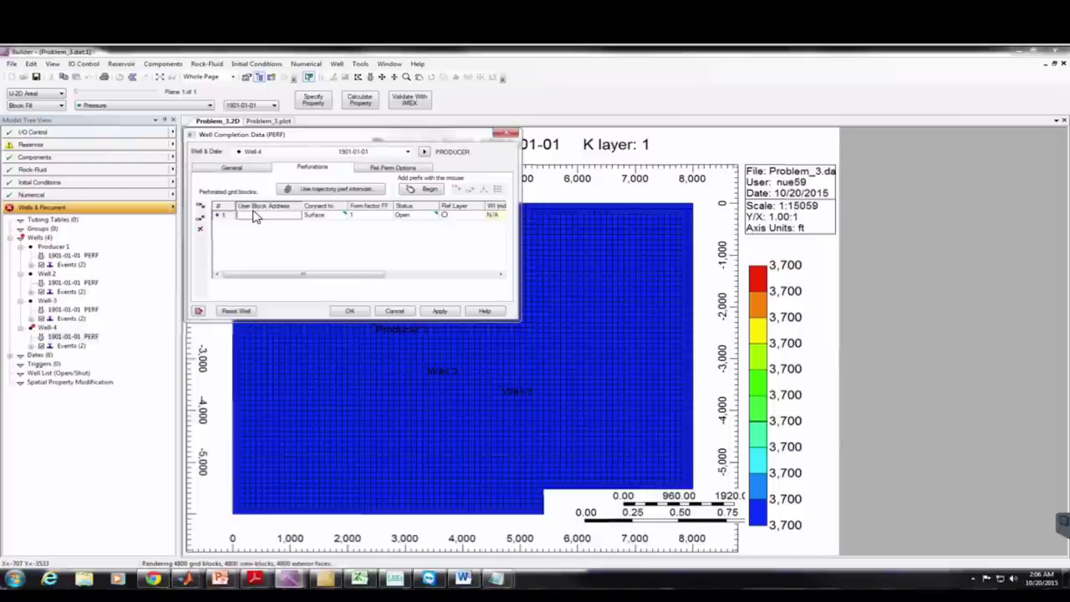
{"action": "type", "text": "6 6 1"}
{"action": "left_click", "coordinate": [438, 311]}
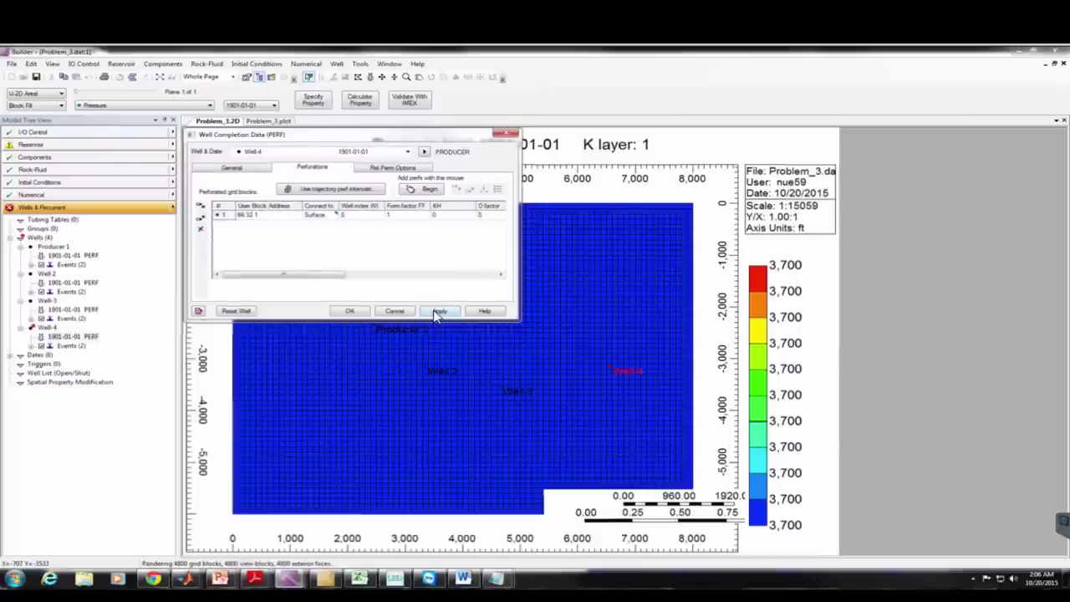
{"action": "left_click", "coordinate": [351, 311]}
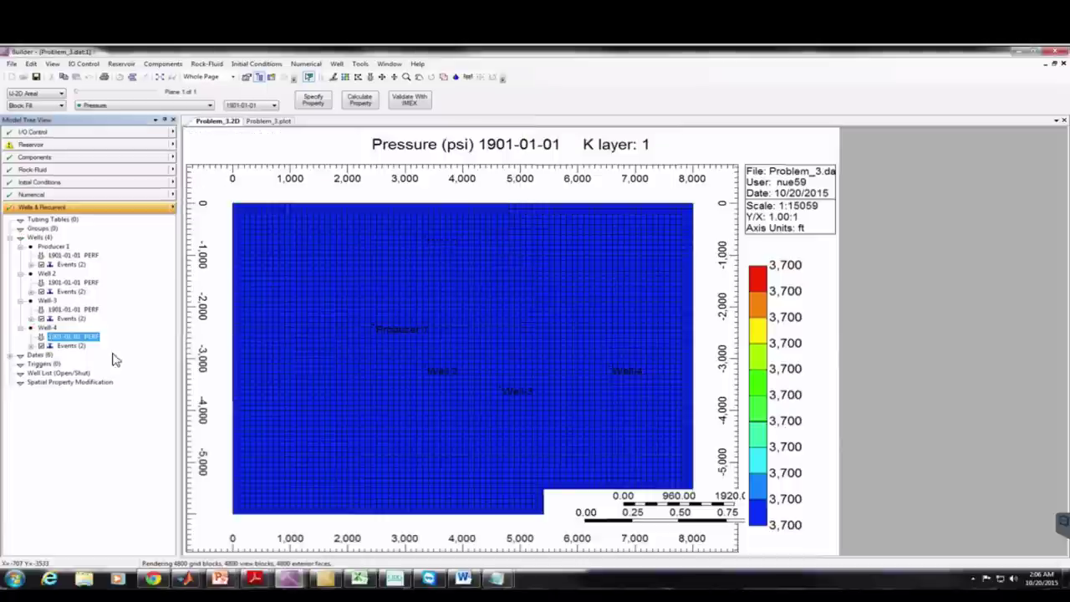
Start a new well named Well-5 and set its type to INJECTOR MOBWEIGHT
{"action": "right_click", "coordinate": [53, 334]}
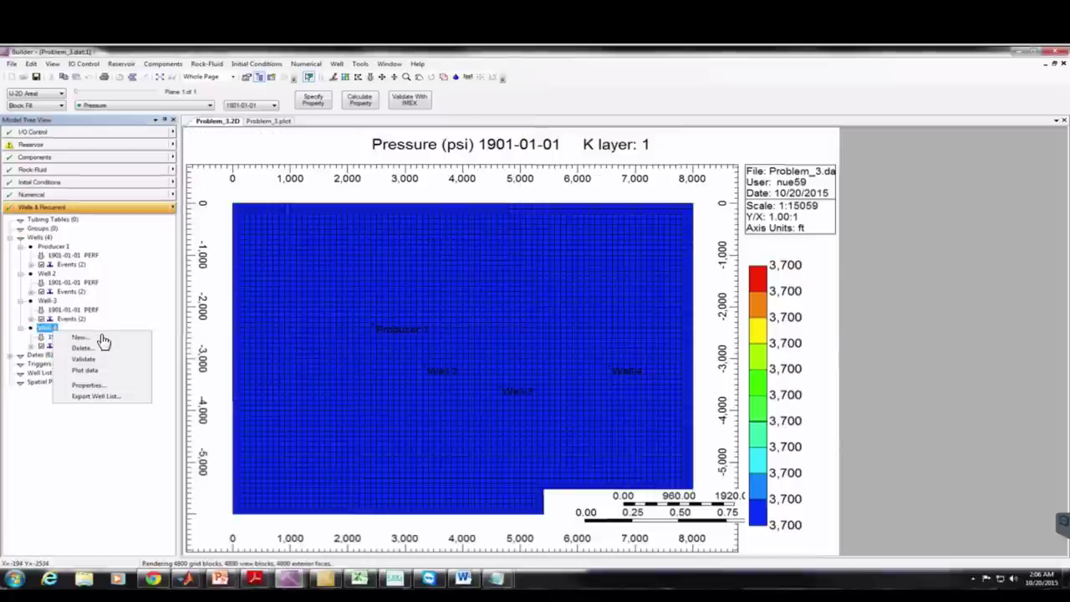
{"action": "left_click", "coordinate": [102, 341]}
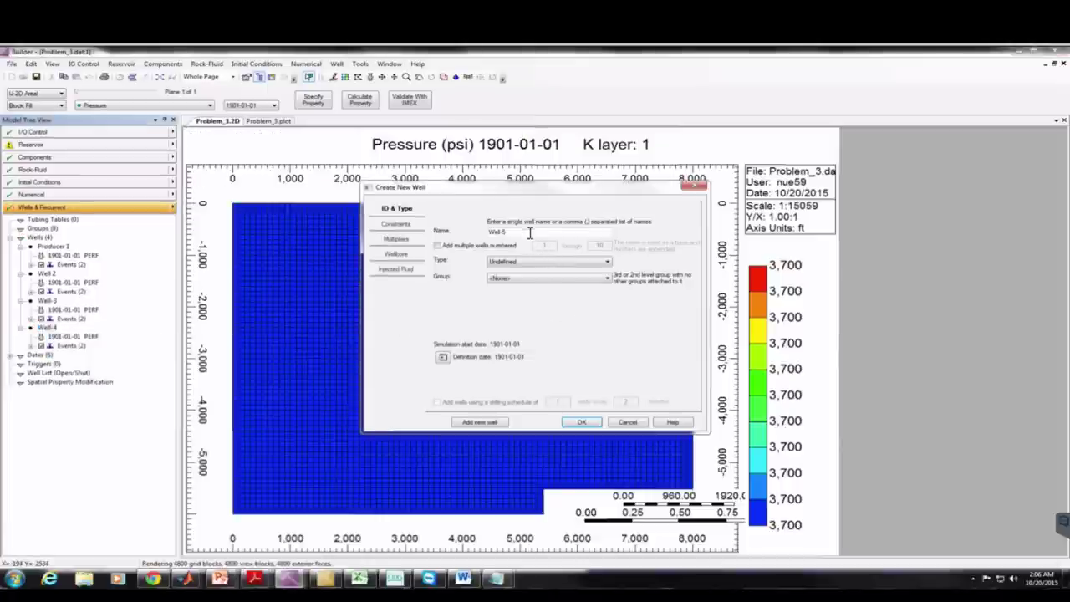
{"action": "left_click", "coordinate": [509, 264]}
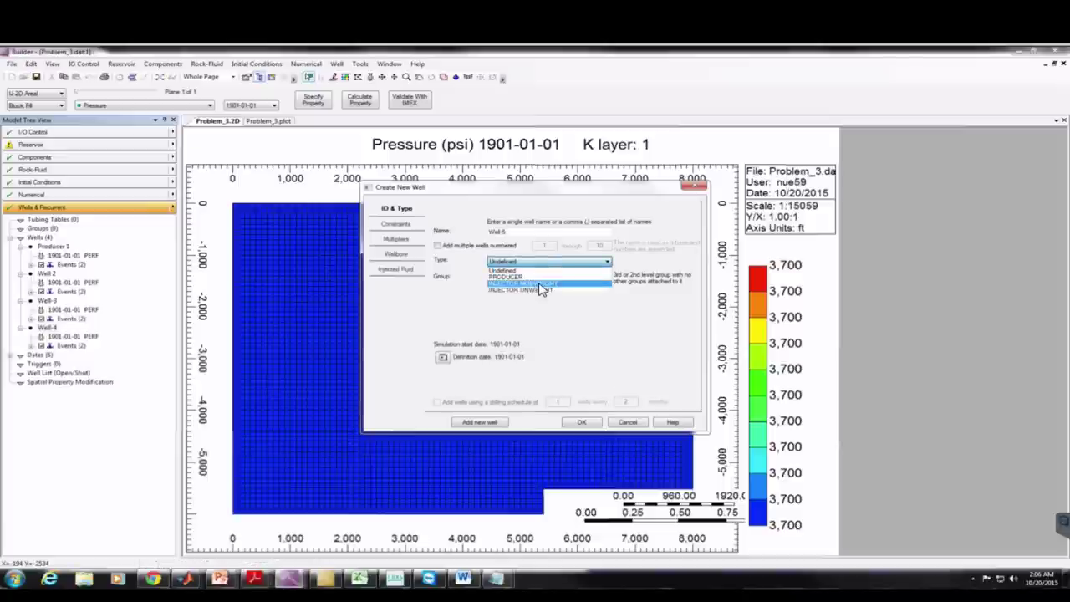
{"action": "left_click", "coordinate": [540, 284]}
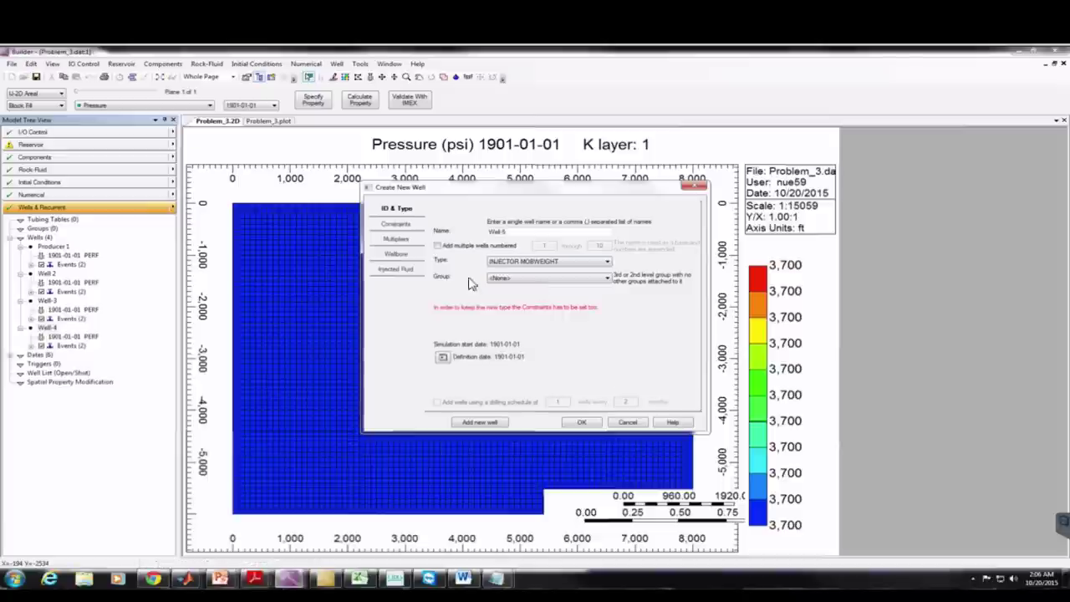
Define an OPERATE constraint for Well-5 with a maximum STW surface water rate of 5781.1 bbl/day and create the well
{"action": "left_click", "coordinate": [396, 223]}
{"action": "left_click", "coordinate": [437, 209]}
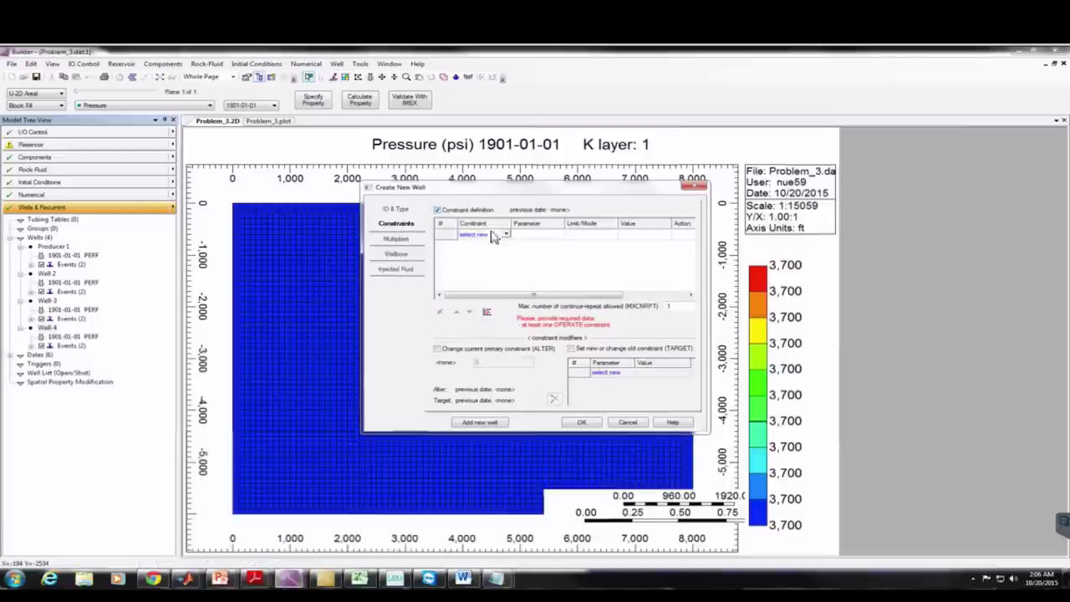
{"action": "left_click", "coordinate": [507, 234]}
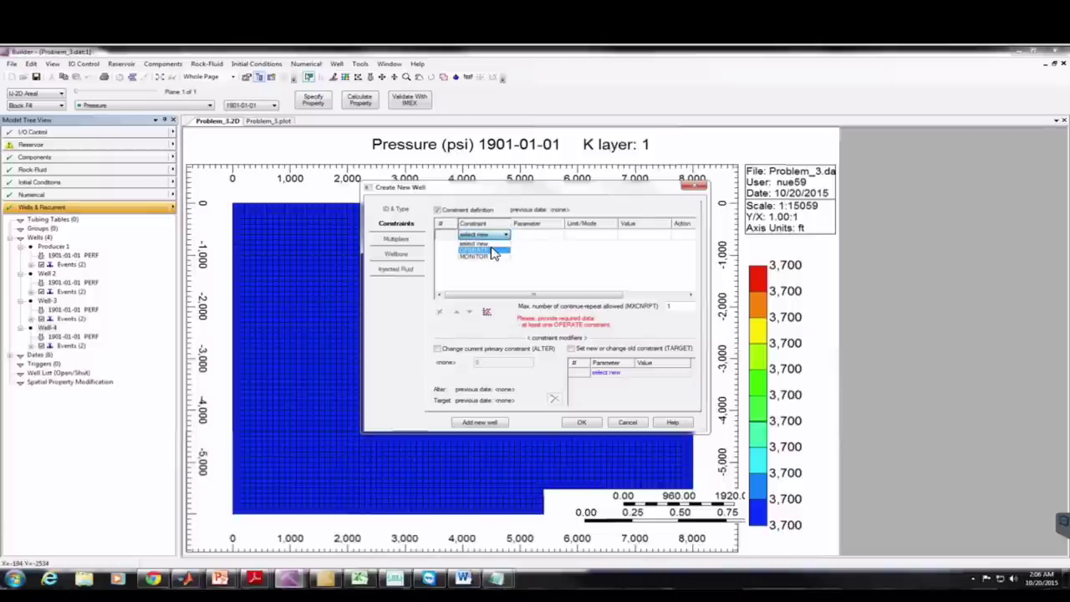
{"action": "left_click", "coordinate": [473, 249]}
{"action": "left_click", "coordinate": [588, 235]}
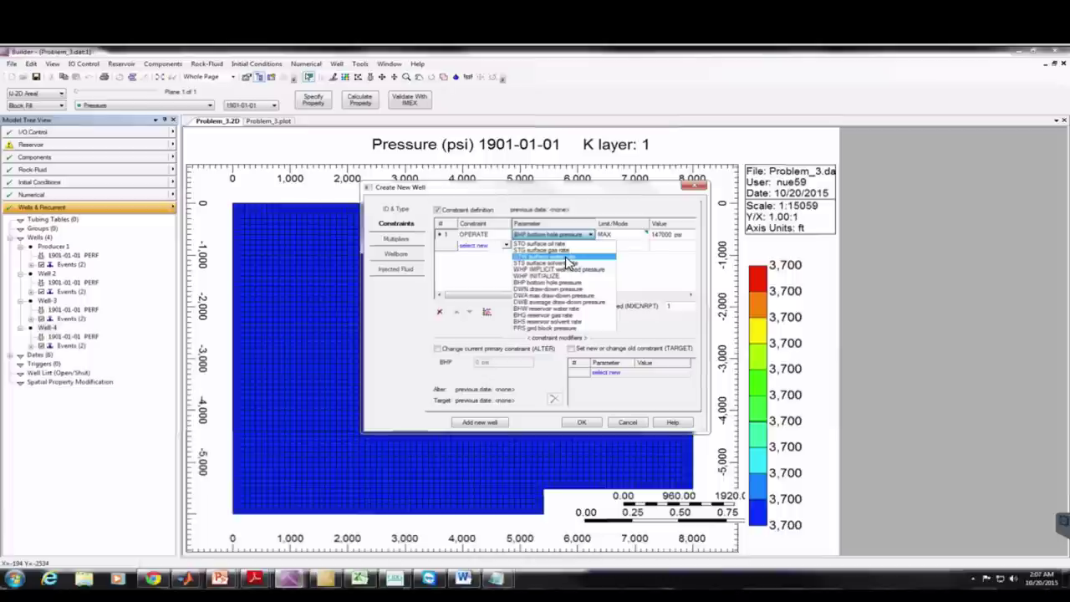
{"action": "left_click", "coordinate": [566, 258]}
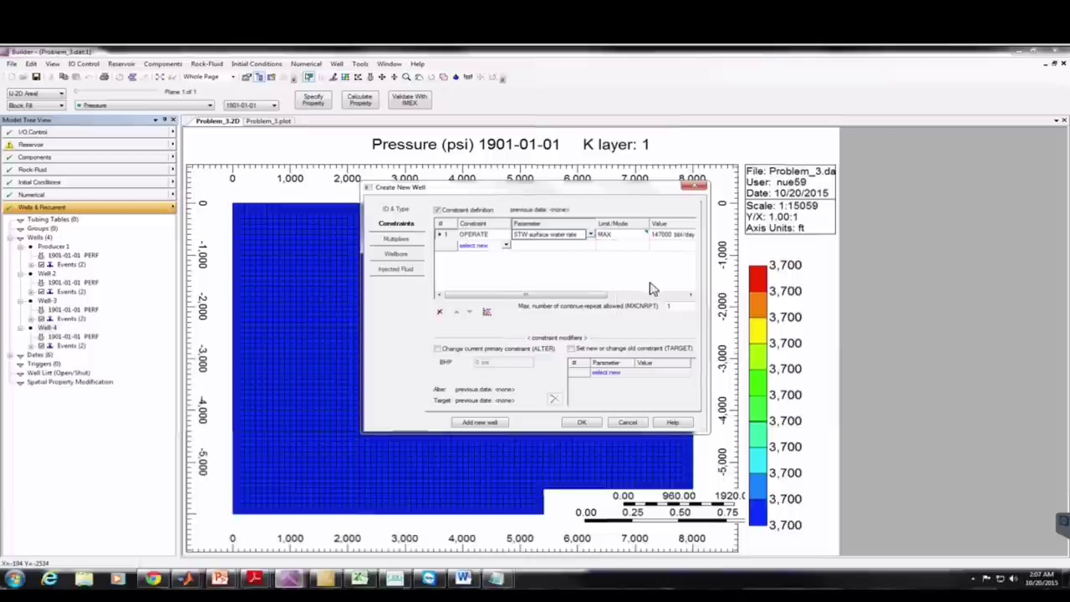
{"action": "left_click_drag", "start_coordinate": [584, 298], "coordinate": [608, 299]}
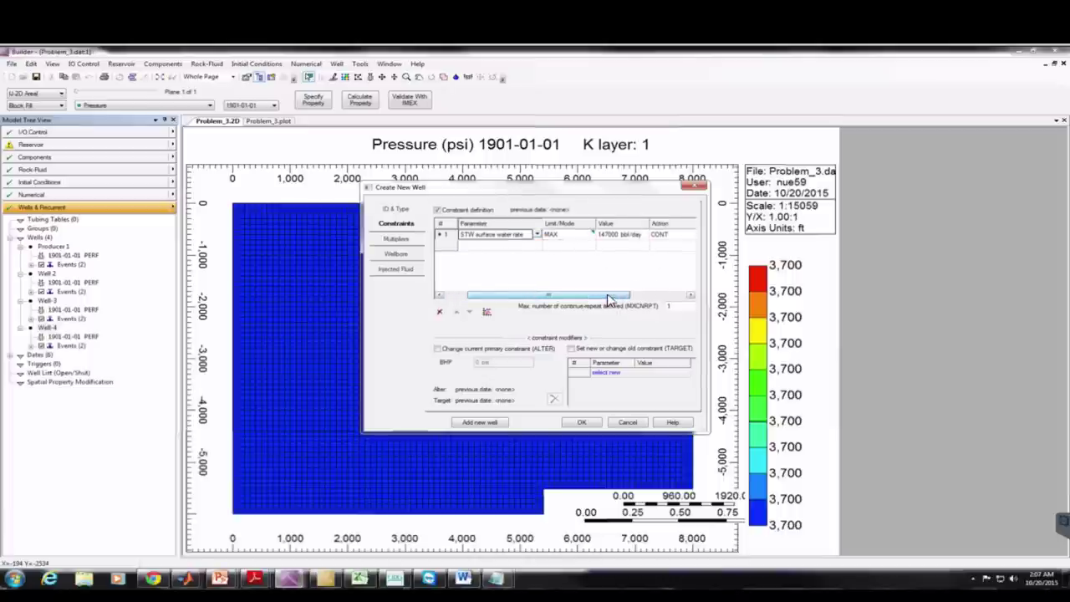
{"action": "left_click", "coordinate": [620, 239]}
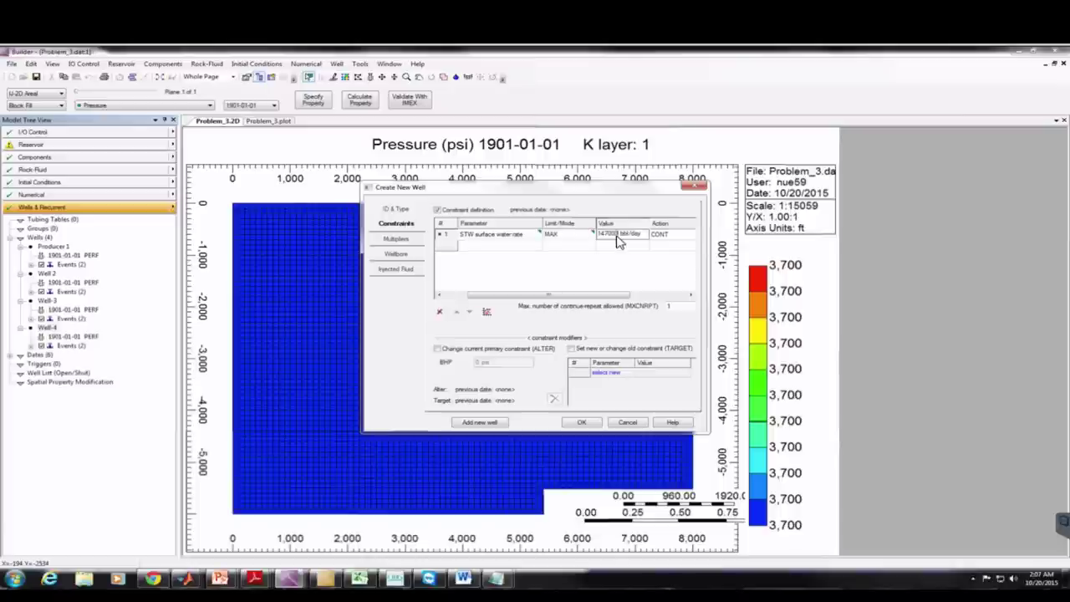
{"action": "type", "text": "5781.1"}
{"action": "left_click", "coordinate": [589, 422]}
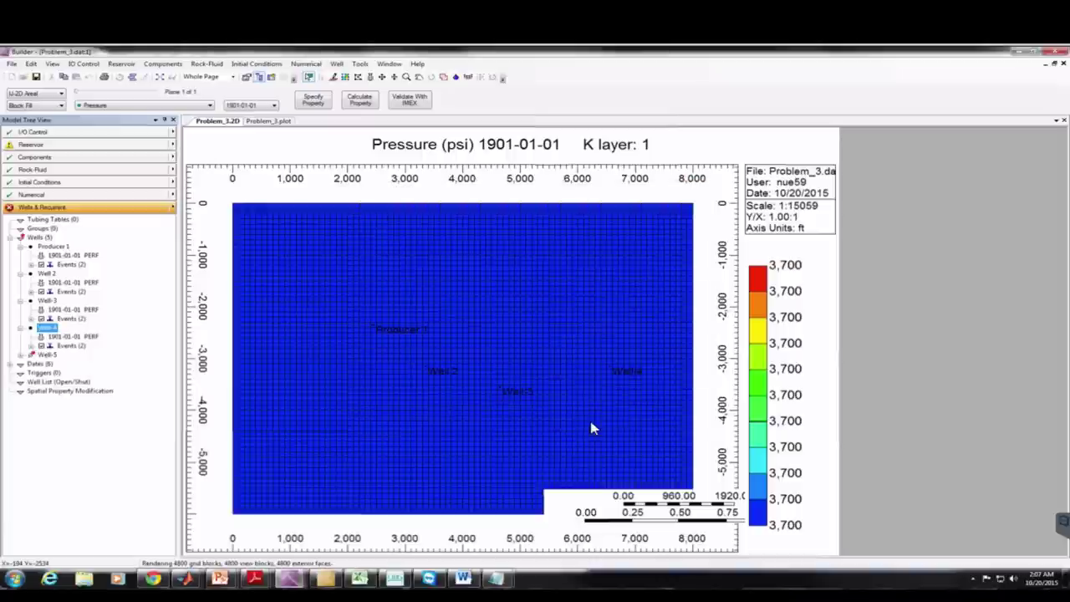
Add a perforation for Well-5 at grid block 46 13 1 in its completion data
{"action": "left_click", "coordinate": [21, 355]}
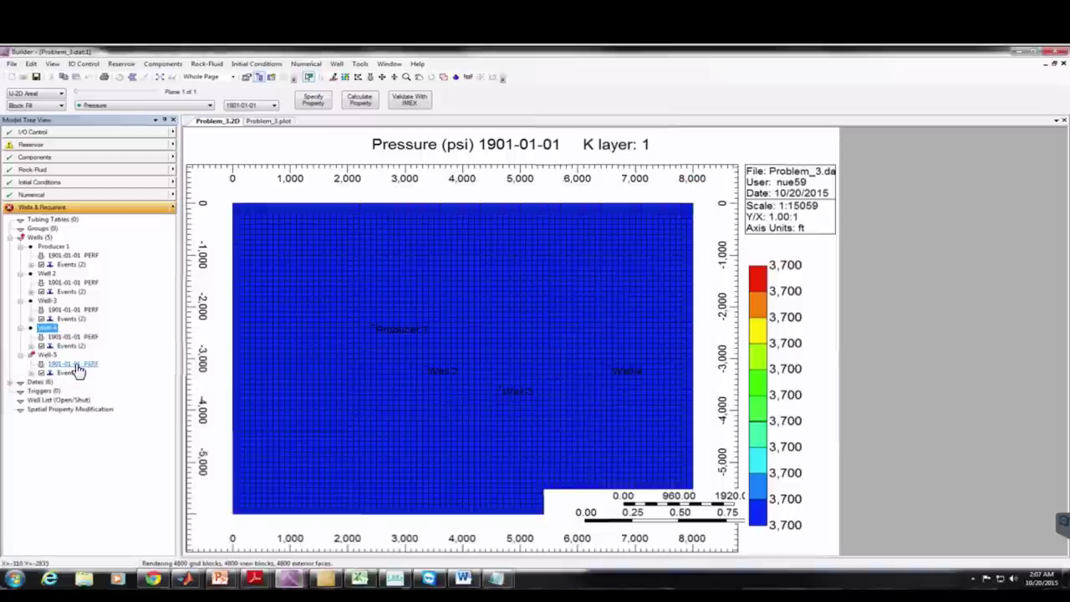
{"action": "double_click", "coordinate": [73, 366]}
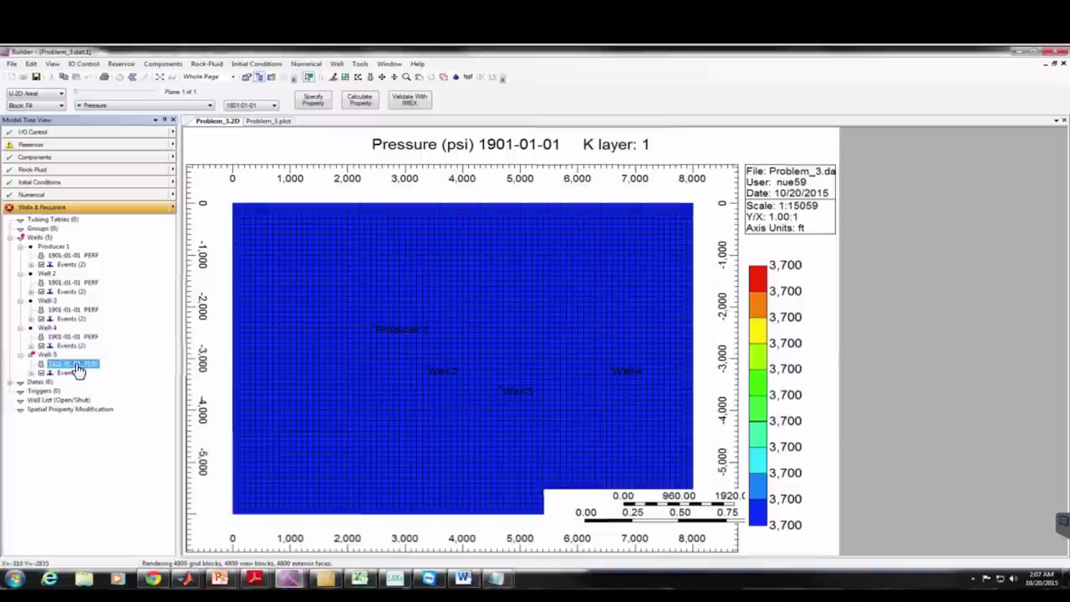
{"action": "left_click", "coordinate": [331, 169]}
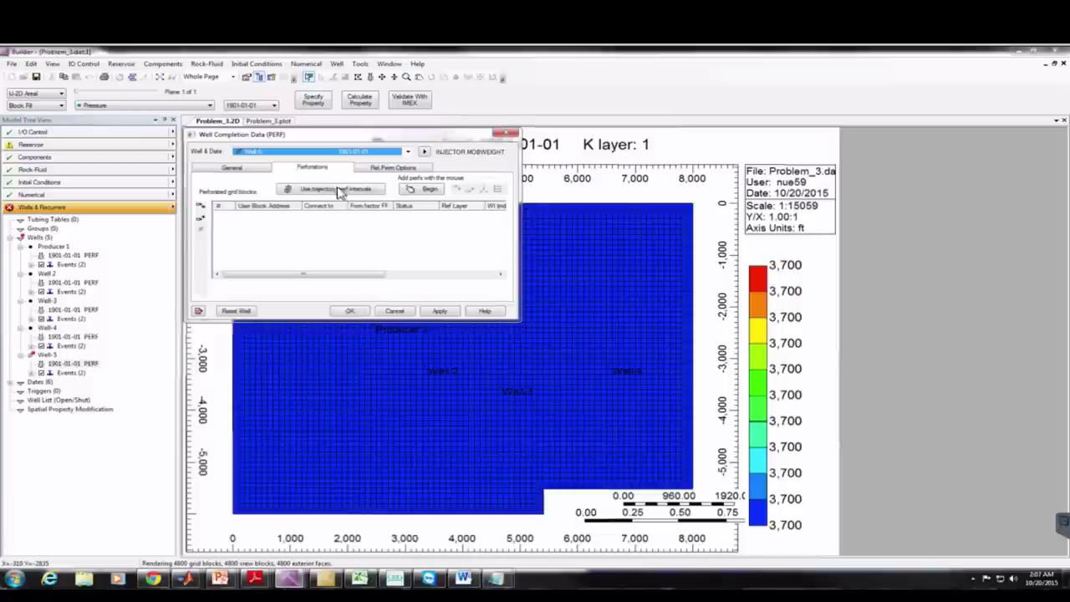
{"action": "left_click", "coordinate": [200, 206]}
{"action": "left_click", "coordinate": [262, 215]}
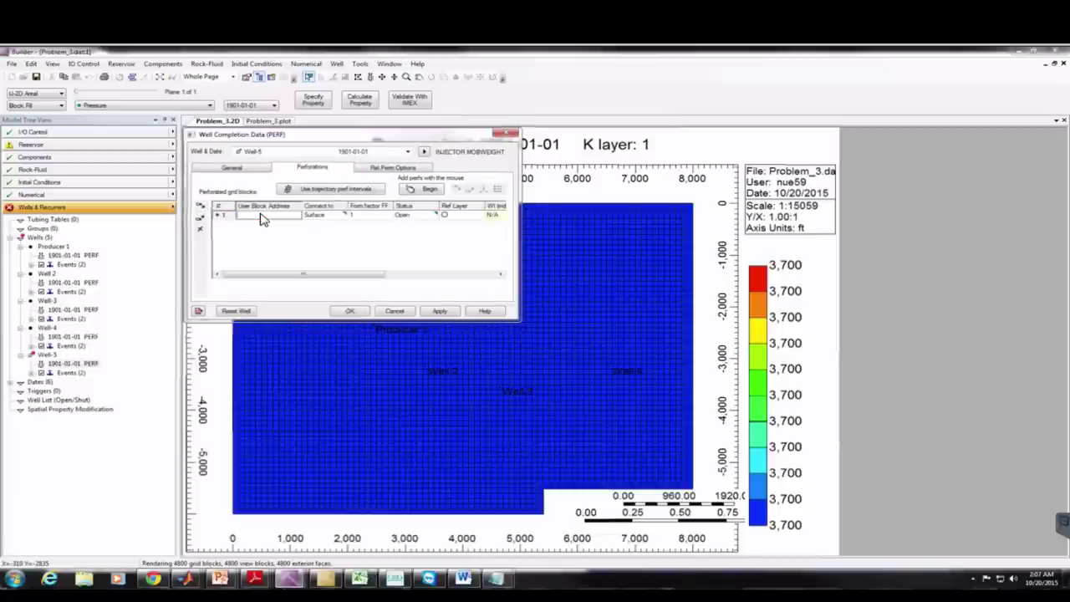
{"action": "type", "text": "46 13 1"}
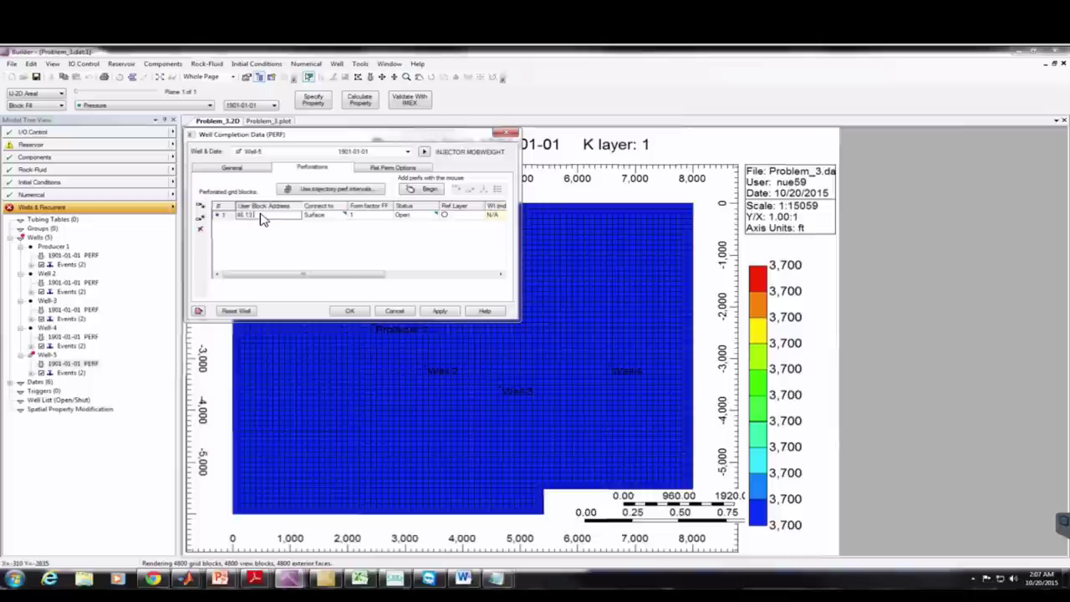
{"action": "left_click", "coordinate": [439, 311]}
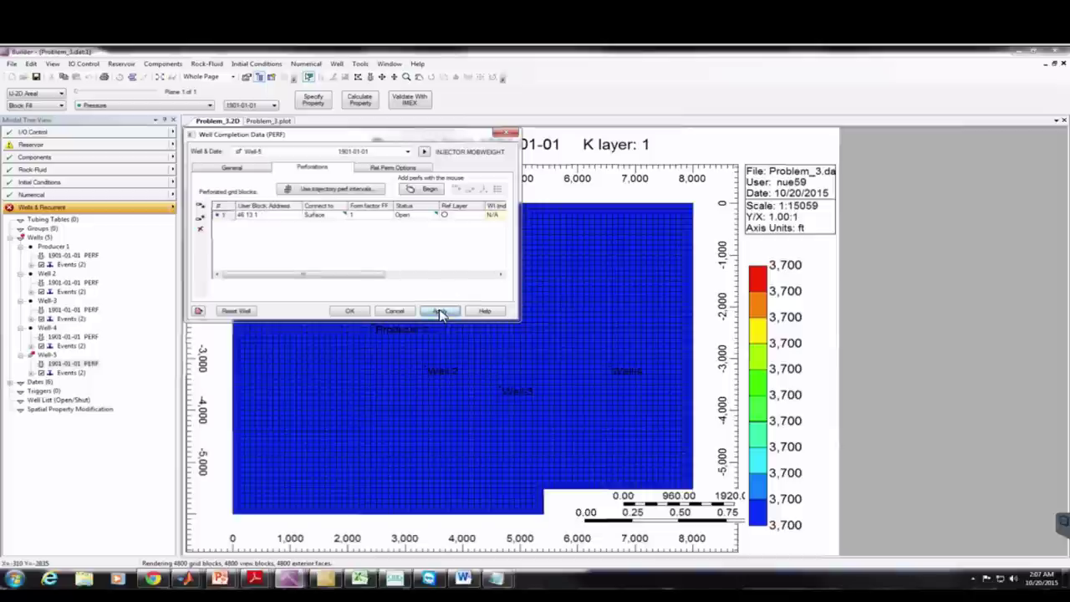
{"action": "left_click", "coordinate": [350, 311]}
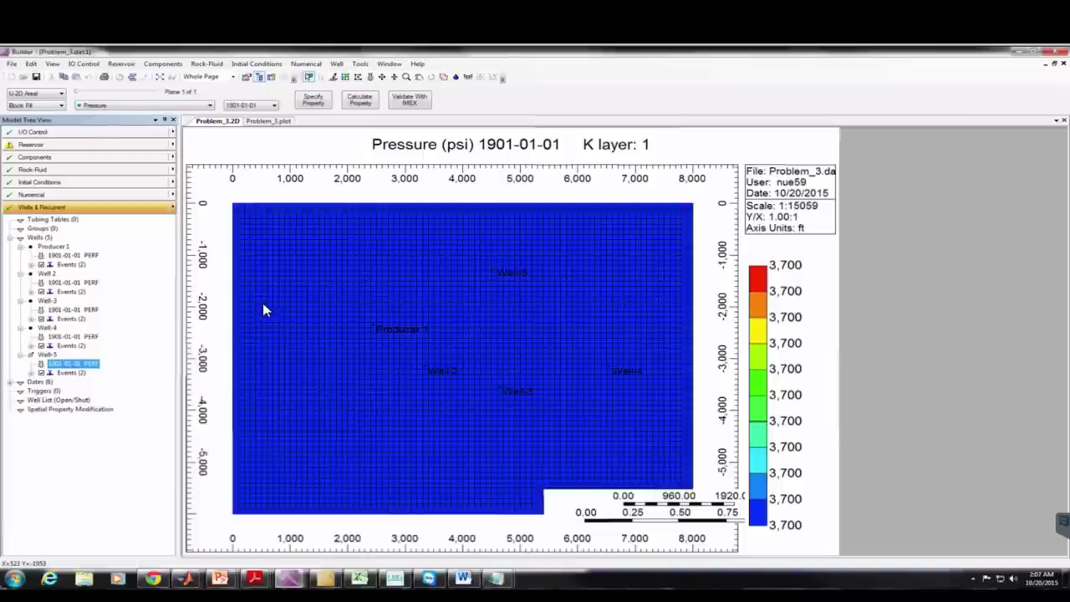
Save the dataset and run it immediately in IMEX as a normal run, closing the simulator run window at the end
{"action": "left_click", "coordinate": [418, 106]}
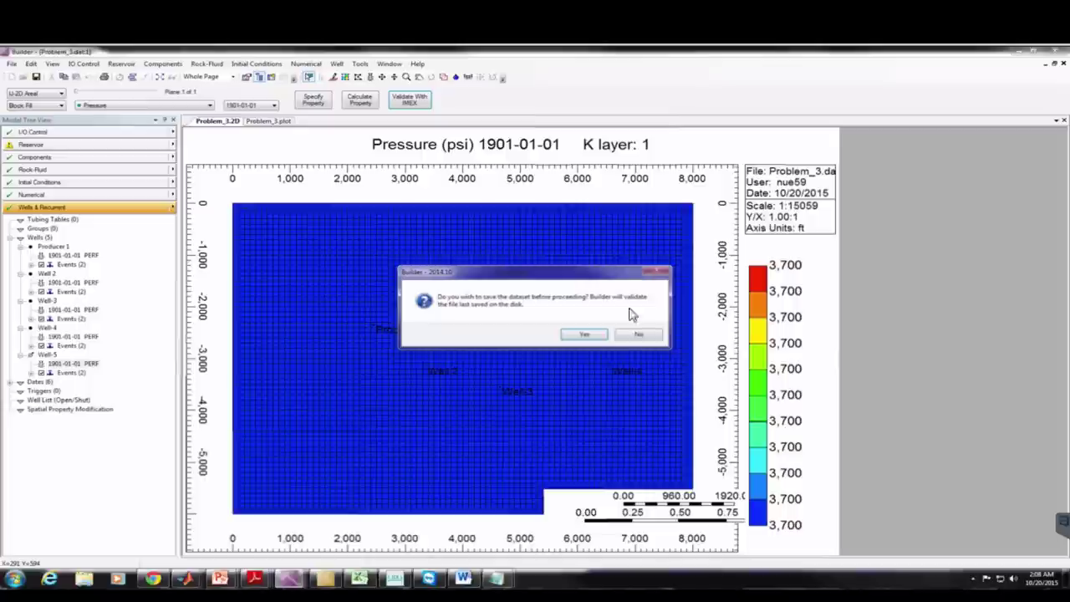
{"action": "left_click", "coordinate": [582, 335]}
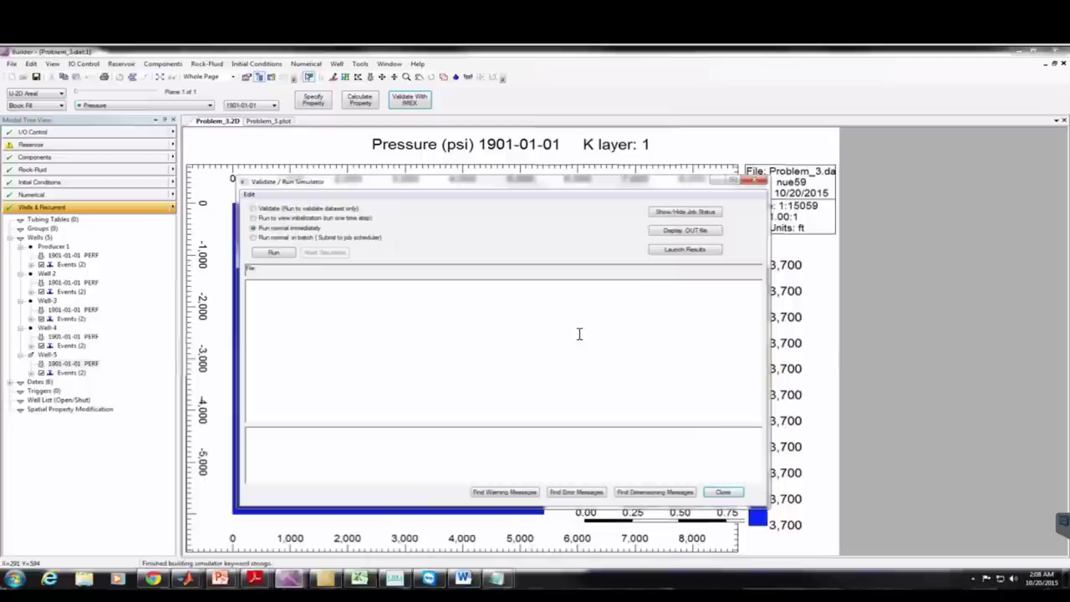
{"action": "left_click", "coordinate": [274, 254]}
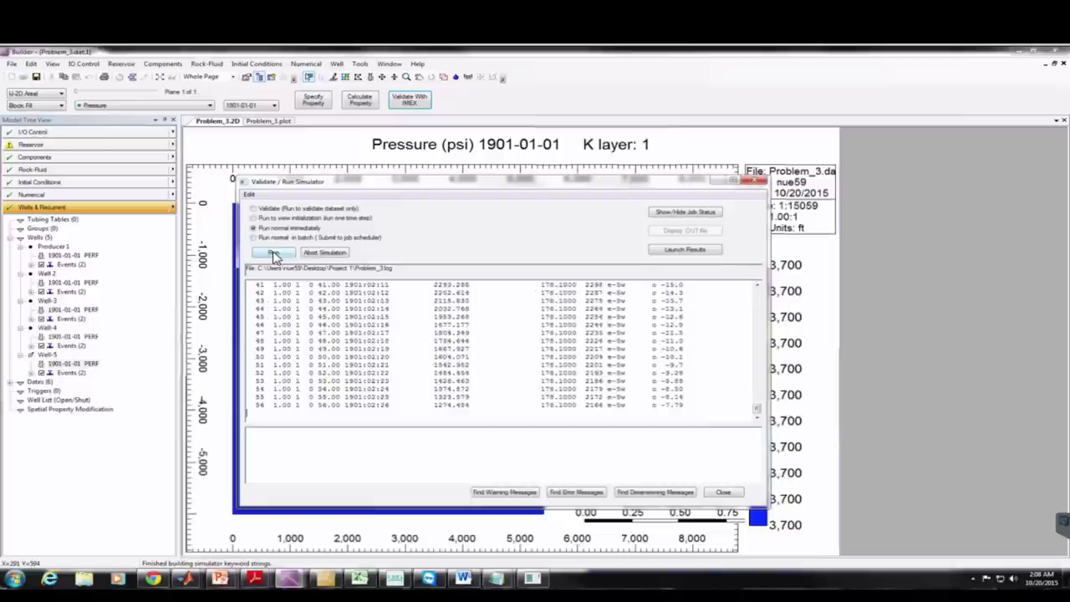
{"action": "left_click", "coordinate": [723, 493]}
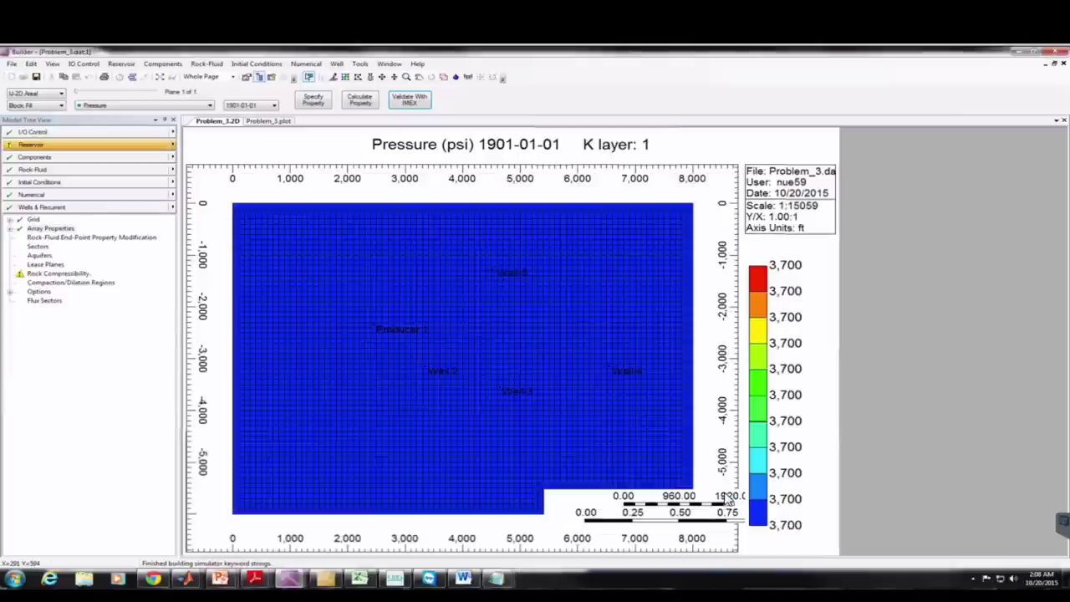
Switch to the CMG Technologies Launcher and open the Problem_3.irf results file in Results 3D
{"action": "left_click", "coordinate": [395, 579]}
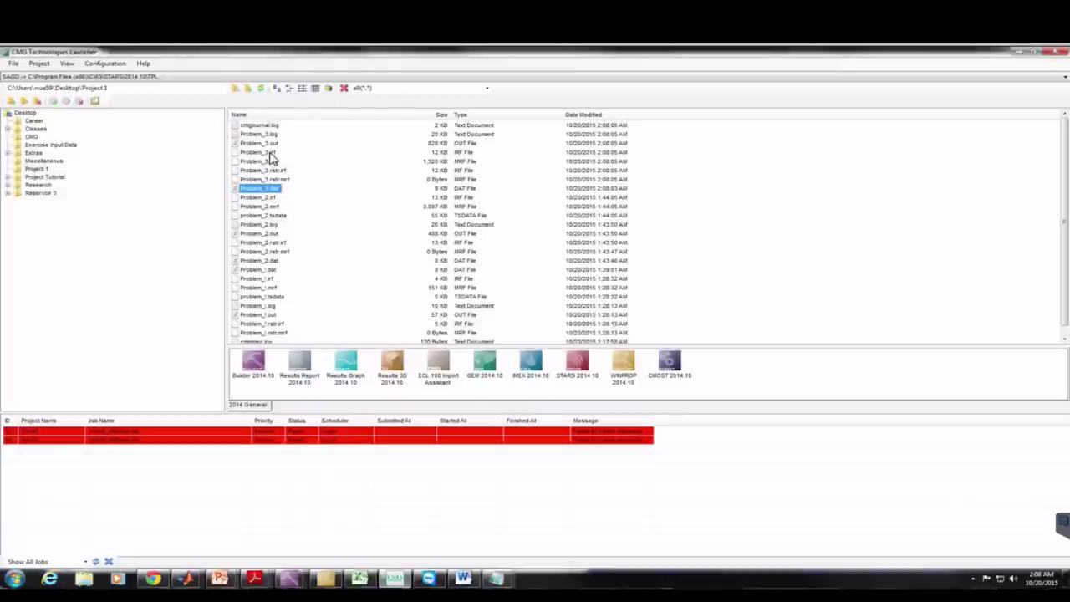
{"action": "left_click_drag", "start_coordinate": [267, 154], "coordinate": [393, 365]}
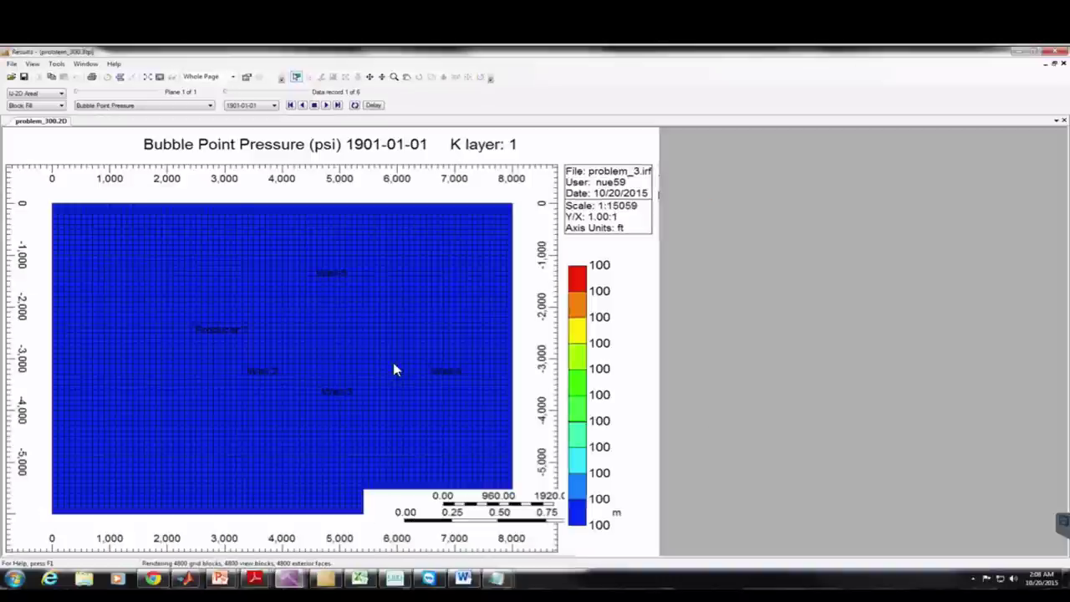
Display the Pressure property on the areal map and play it through the recorded dates
{"action": "left_click", "coordinate": [178, 105]}
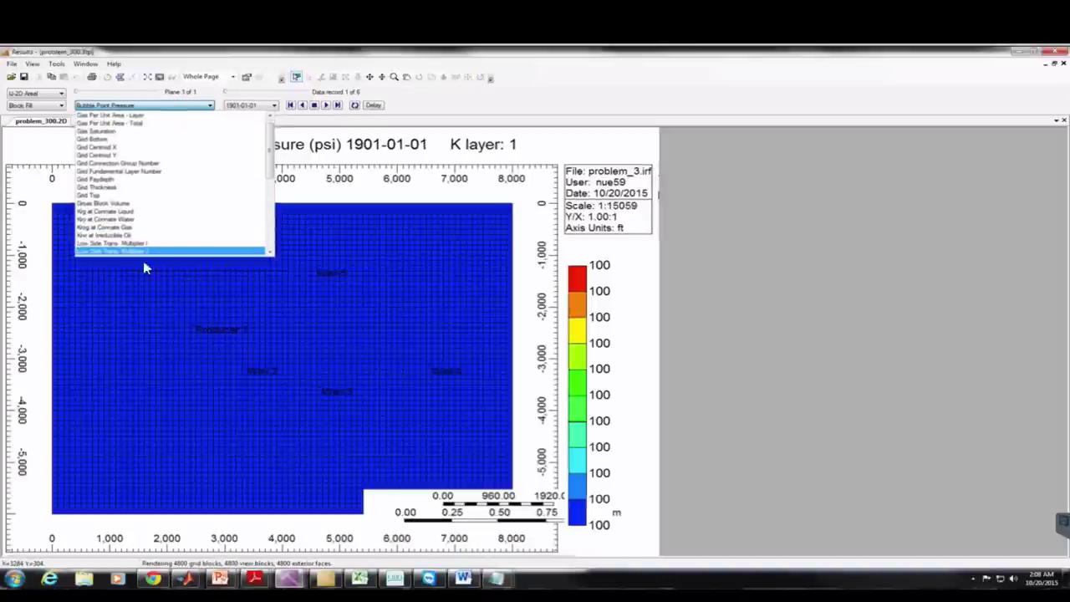
{"action": "left_click", "coordinate": [269, 253]}
{"action": "scroll", "coordinate": [269, 252], "scroll_direction": "down", "scroll_amount": 5}
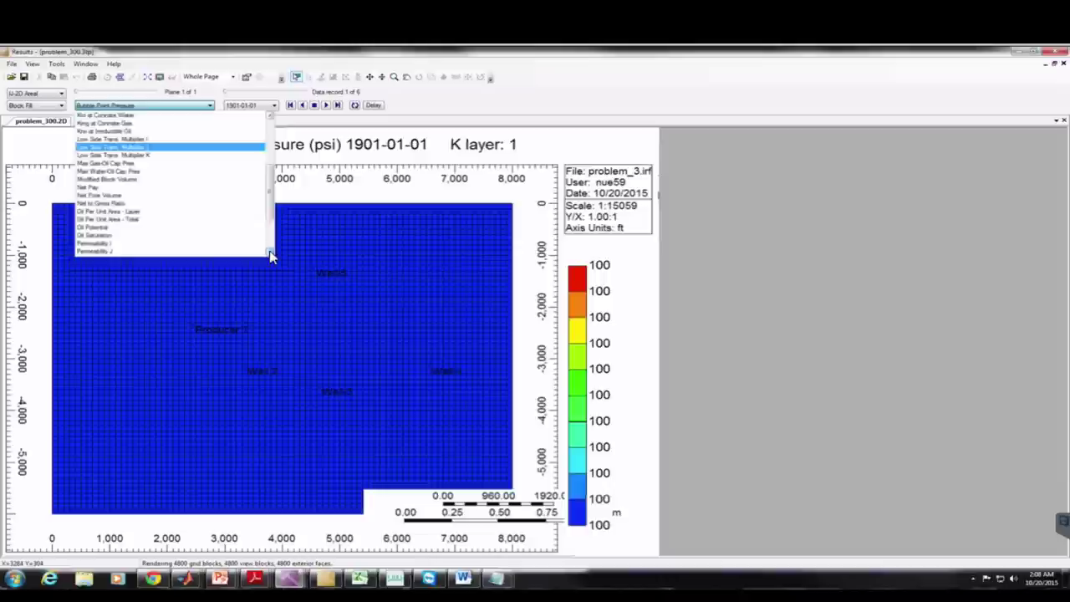
{"action": "left_click", "coordinate": [88, 219]}
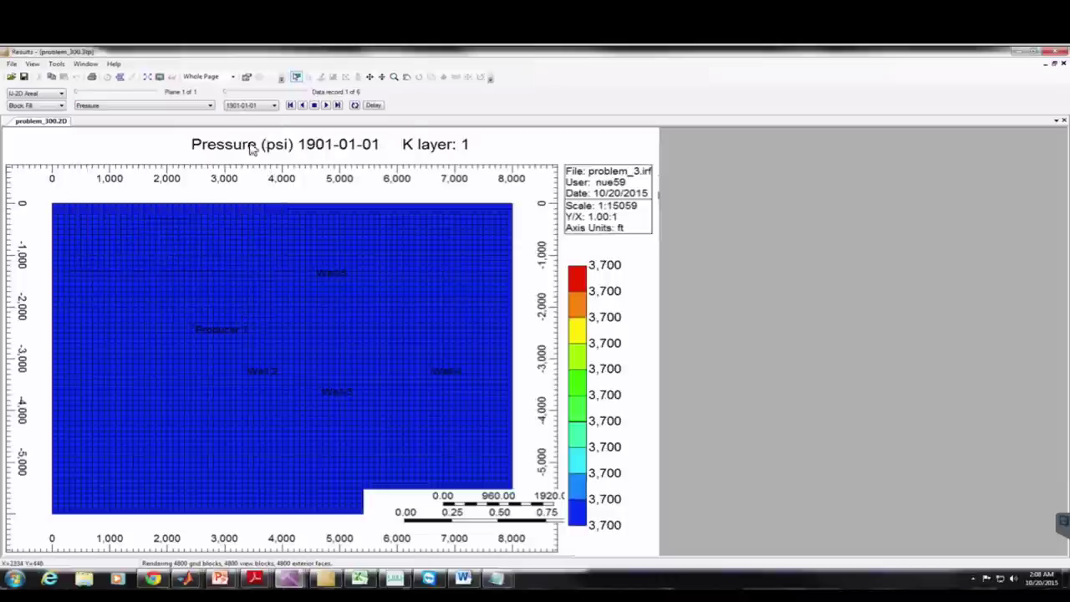
{"action": "left_click", "coordinate": [326, 106]}
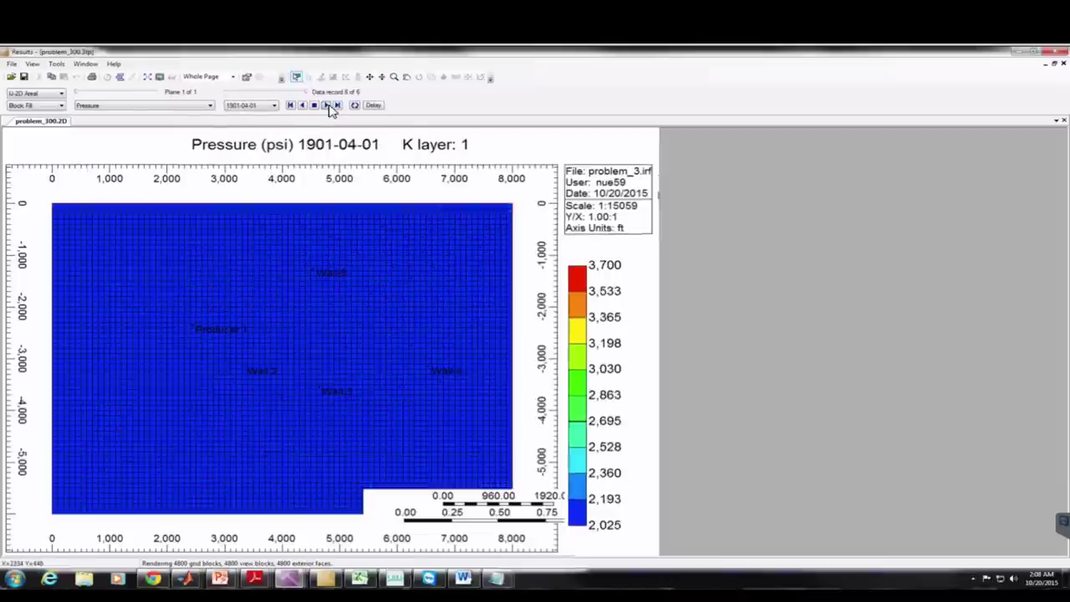
{"action": "left_click", "coordinate": [313, 106]}
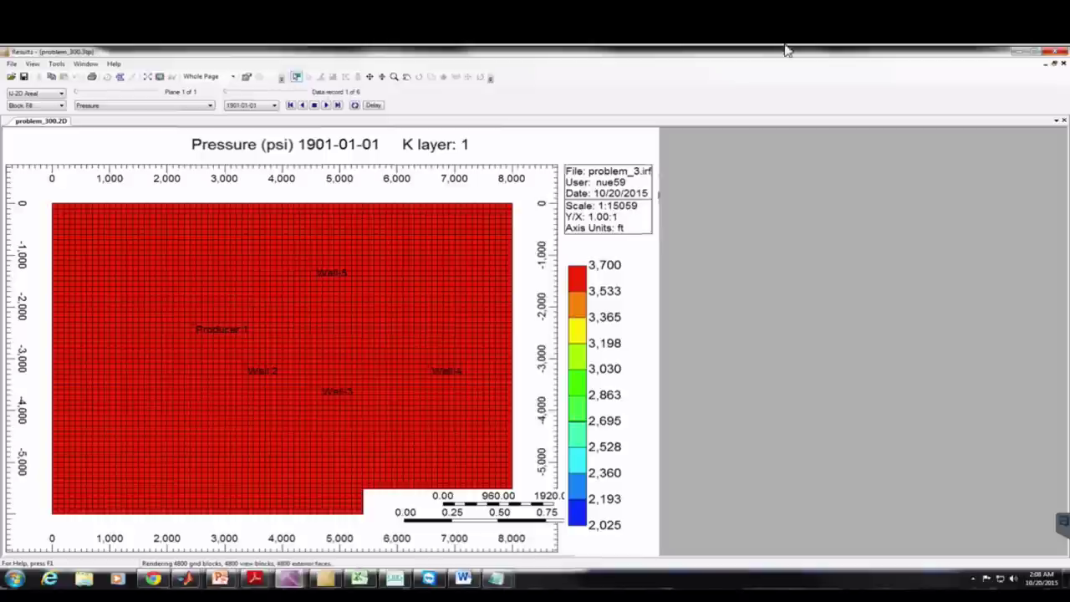
{"action": "left_click", "coordinate": [719, 44]}
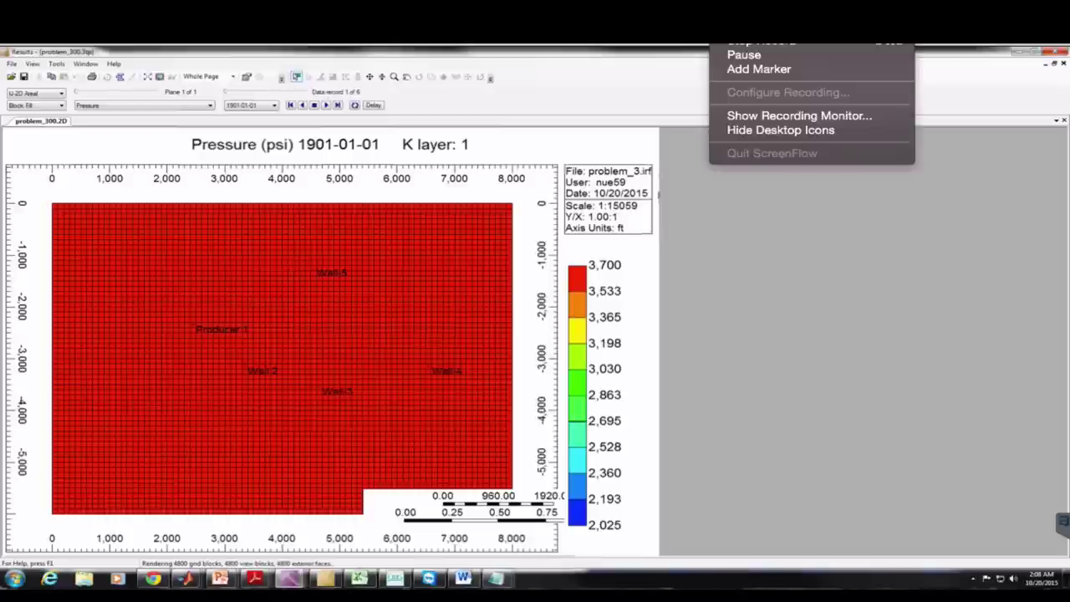
{"action": "left_click", "coordinate": [743, 44]}
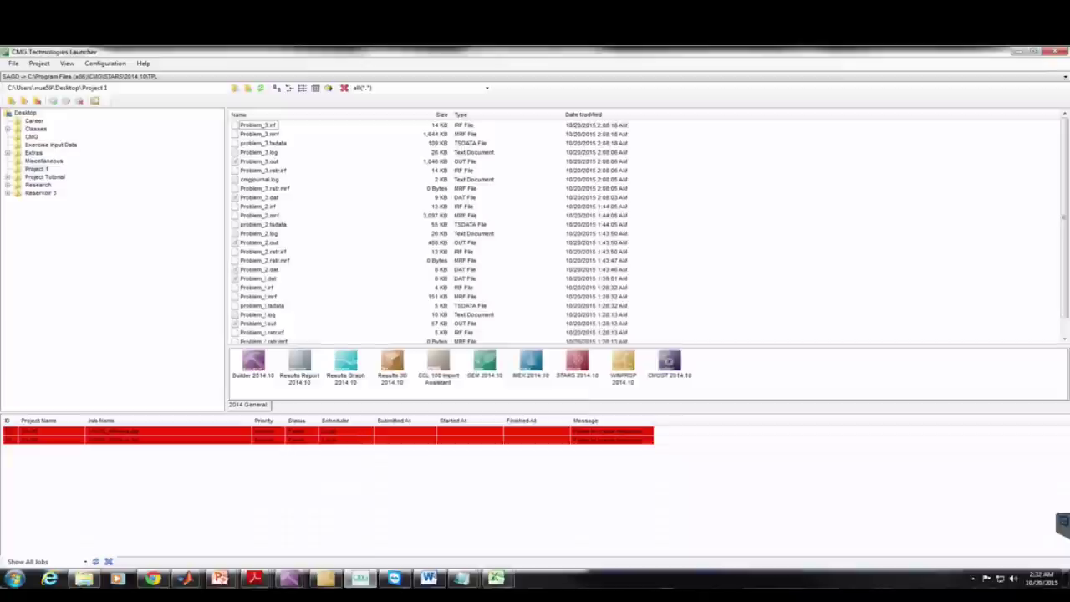
Open Problem_3.dat from the CMG Technologies Launcher in Notepad and maximize the text window
{"action": "left_click", "coordinate": [267, 198]}
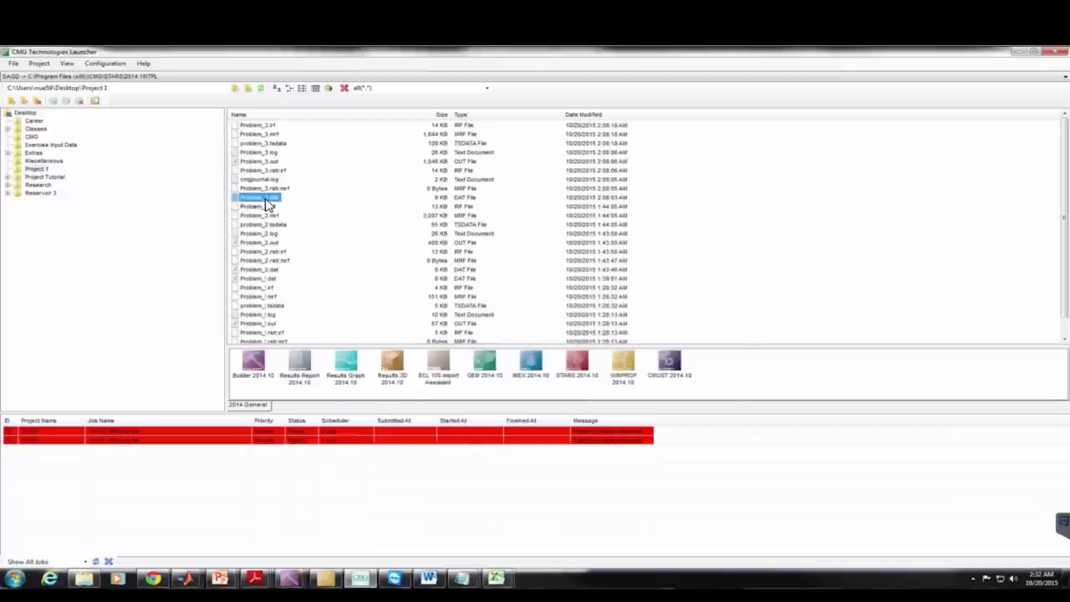
{"action": "double_click", "coordinate": [266, 200]}
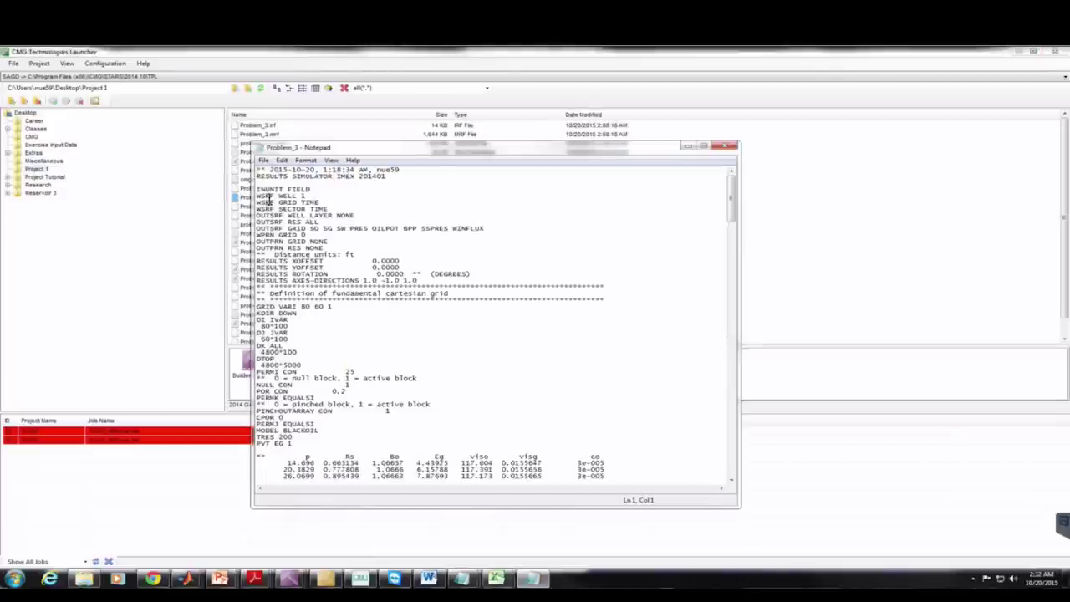
{"action": "left_click", "coordinate": [705, 146]}
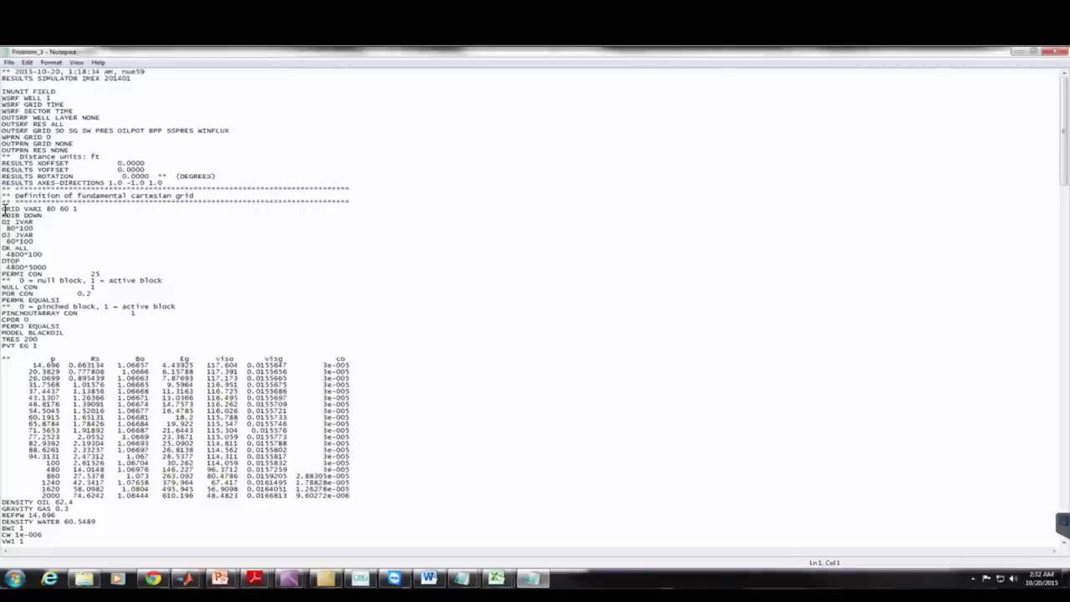
Change the grid definition line in the data file to GRID VARI 54 22 1
{"action": "left_click_drag", "start_coordinate": [5, 209], "coordinate": [76, 210]}
{"action": "left_click", "coordinate": [82, 210]}
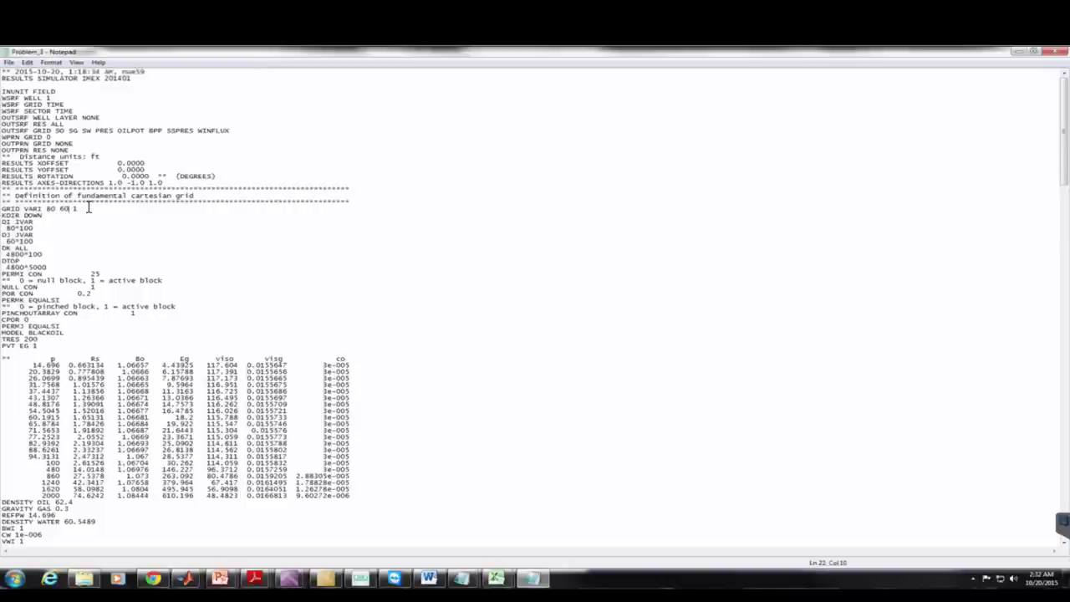
{"action": "key", "text": "BackSpace"}
{"action": "key", "text": "BackSpace"}
{"action": "key", "text": "BackSpace"}
{"action": "key", "text": "BackSpace"}
{"action": "key", "text": "BackSpace"}
{"action": "key", "text": "BackSpace"}
{"action": "type", "text": "54 22"}
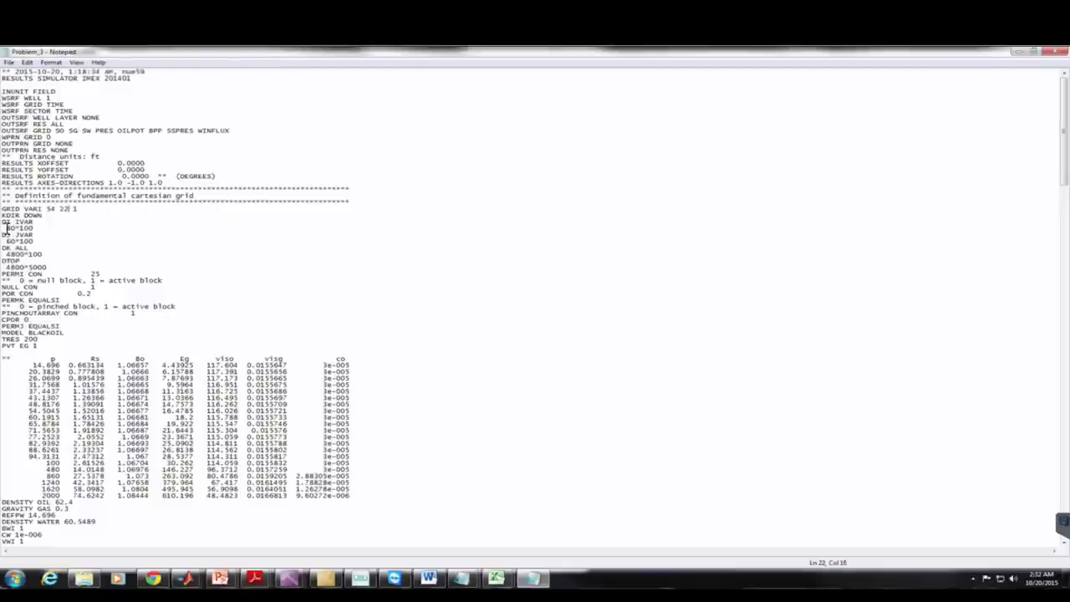
Set the block widths to 54*130.75 under DI IVAR and 22*261.5 under DJ JVAR
{"action": "left_click_drag", "start_coordinate": [6, 228], "coordinate": [36, 230]}
{"action": "left_click_drag", "start_coordinate": [40, 233], "coordinate": [36, 225]}
{"action": "type", "text": "54"}
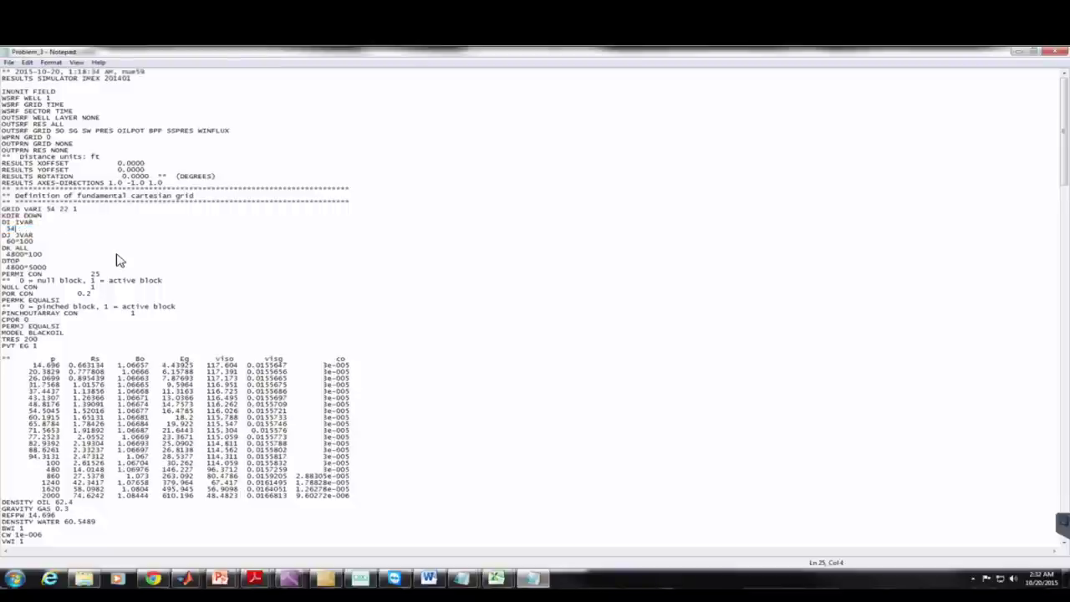
{"action": "type", "text": "*130.75"}
{"action": "left_click_drag", "start_coordinate": [4, 234], "coordinate": [38, 238]}
{"action": "left_click", "coordinate": [46, 242]}
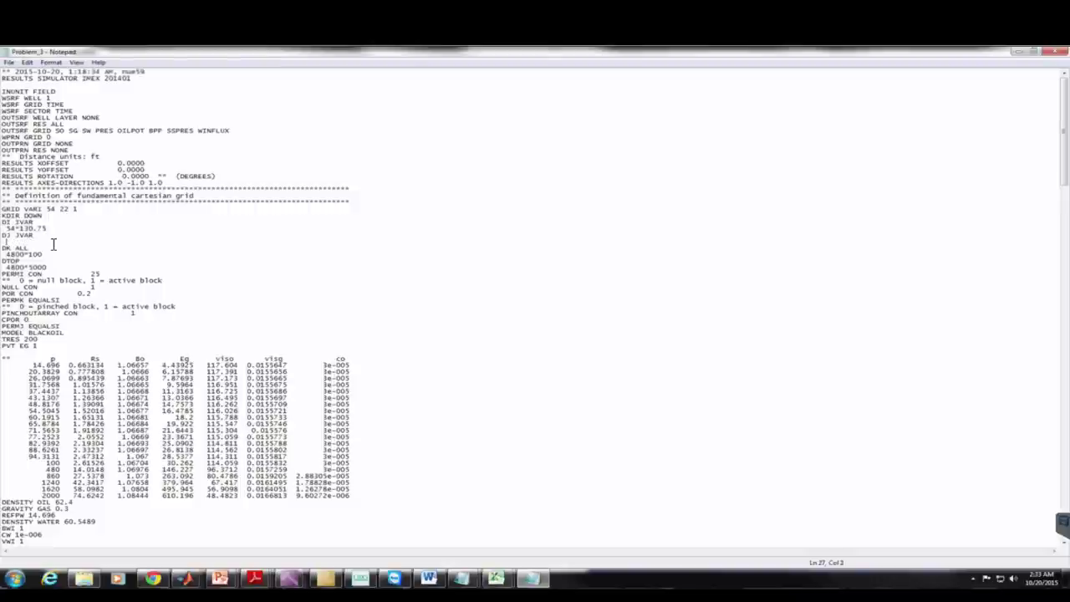
{"action": "type", "text": "22"}
Set the block thickness entry under DK ALL to 1188*100
{"action": "left_click", "coordinate": [23, 260]}
{"action": "key", "text": "Up"}
{"action": "key", "text": "shift+Up"}
{"action": "key", "text": "End"}
{"action": "key", "text": "Down"}
{"action": "type", "text": "1188"}
Set the grid top entry under DTOP to 1188*5000
{"action": "key", "text": "Down"}
{"action": "key", "text": "Down"}
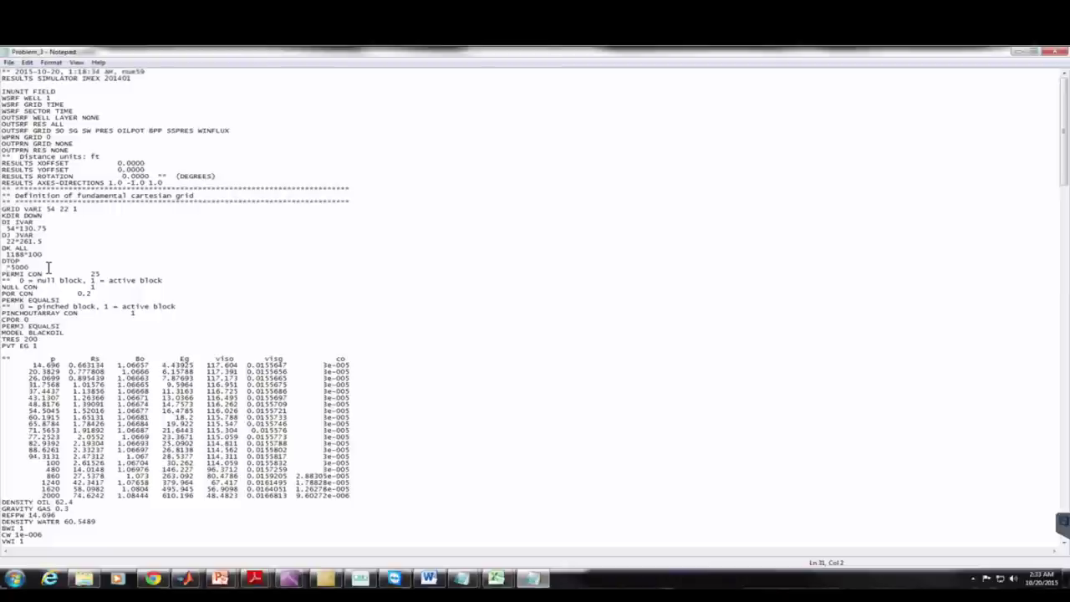
{"action": "type", "text": "1"}
{"action": "key", "text": "BackSpace"}
{"action": "key", "text": "BackSpace"}
{"action": "type", "text": "188"}
{"action": "left_click_drag", "start_coordinate": [23, 261], "coordinate": [3, 261]}
{"action": "left_click", "coordinate": [174, 260]}
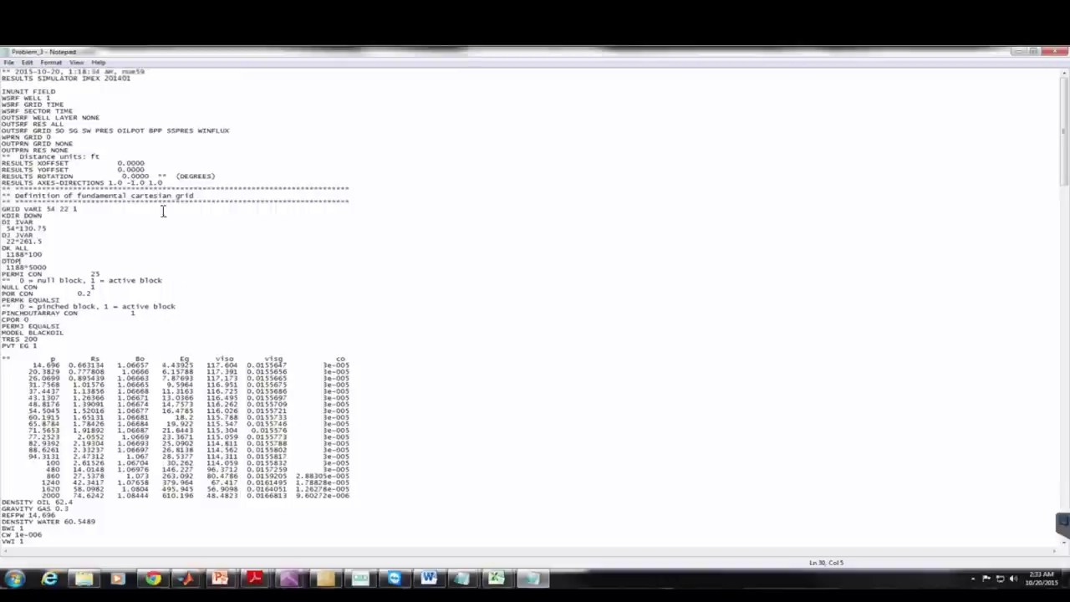
Save the edited data file in the Project 1 folder as Problem_5.dat, using the All Files type
{"action": "left_click", "coordinate": [10, 63]}
{"action": "left_click", "coordinate": [43, 99]}
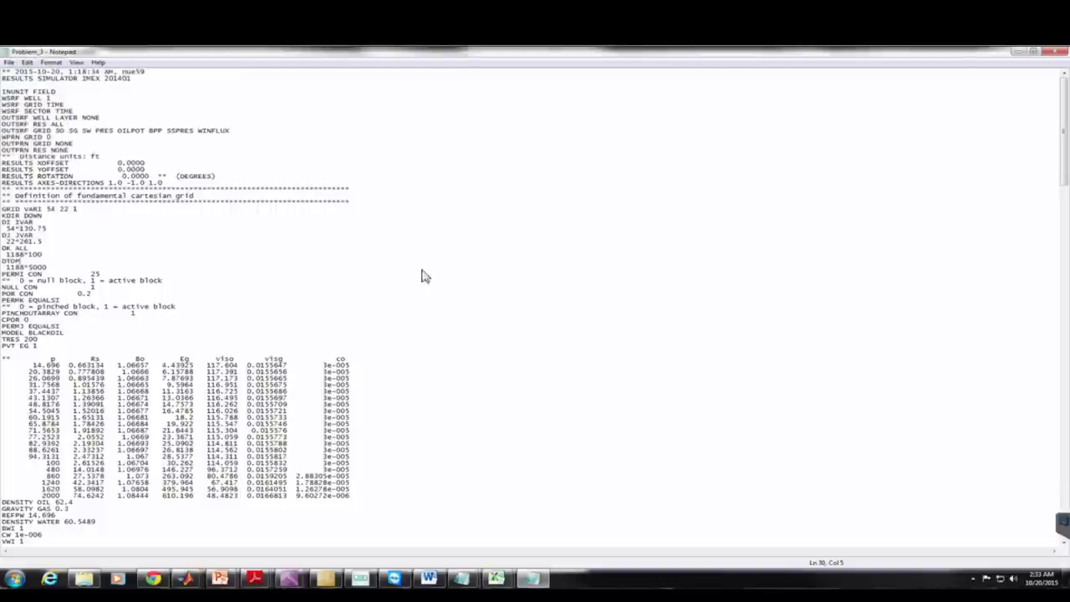
{"action": "left_click", "coordinate": [163, 315]}
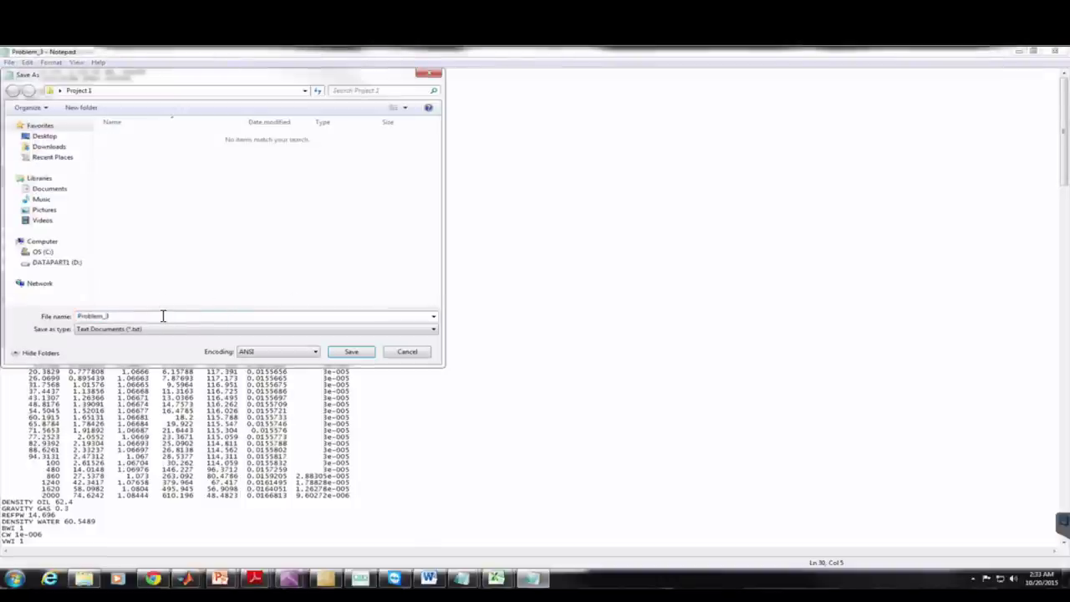
{"action": "type", "text": ".dat"}
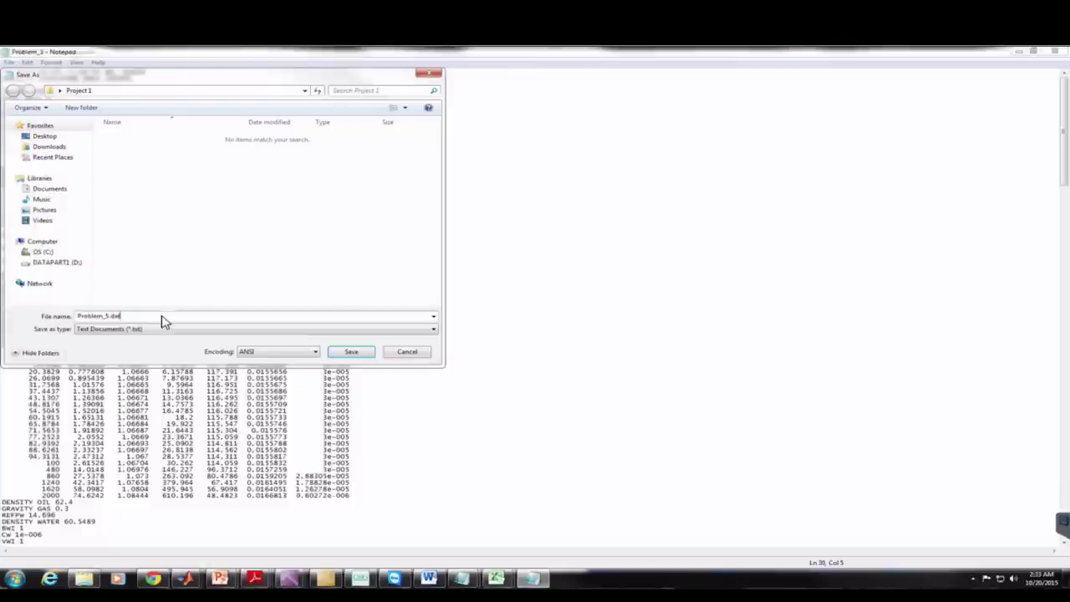
{"action": "left_click", "coordinate": [141, 329]}
{"action": "left_click", "coordinate": [121, 348]}
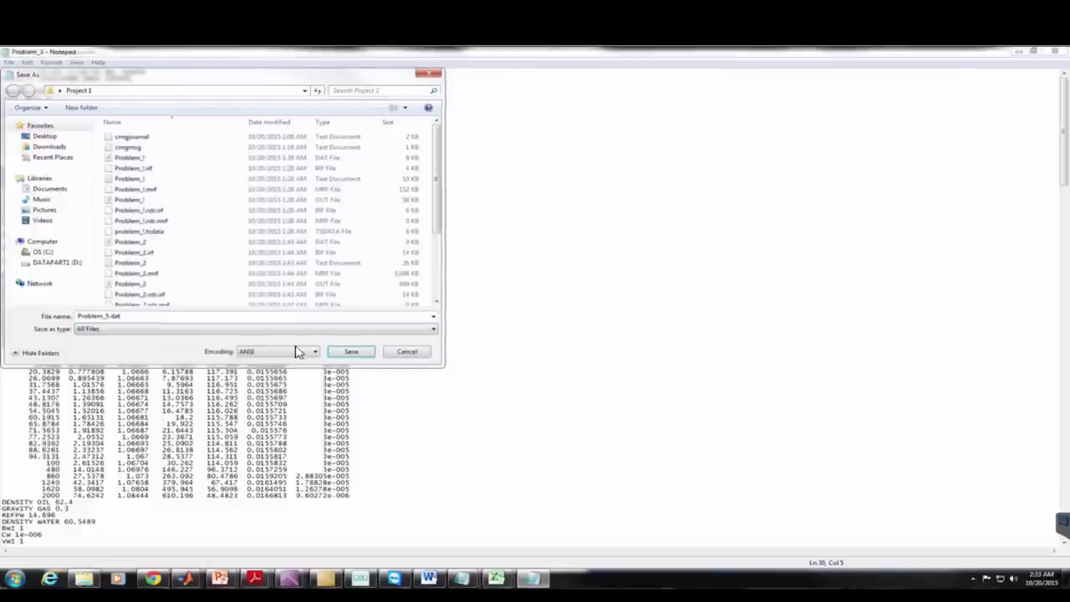
{"action": "left_click", "coordinate": [351, 351]}
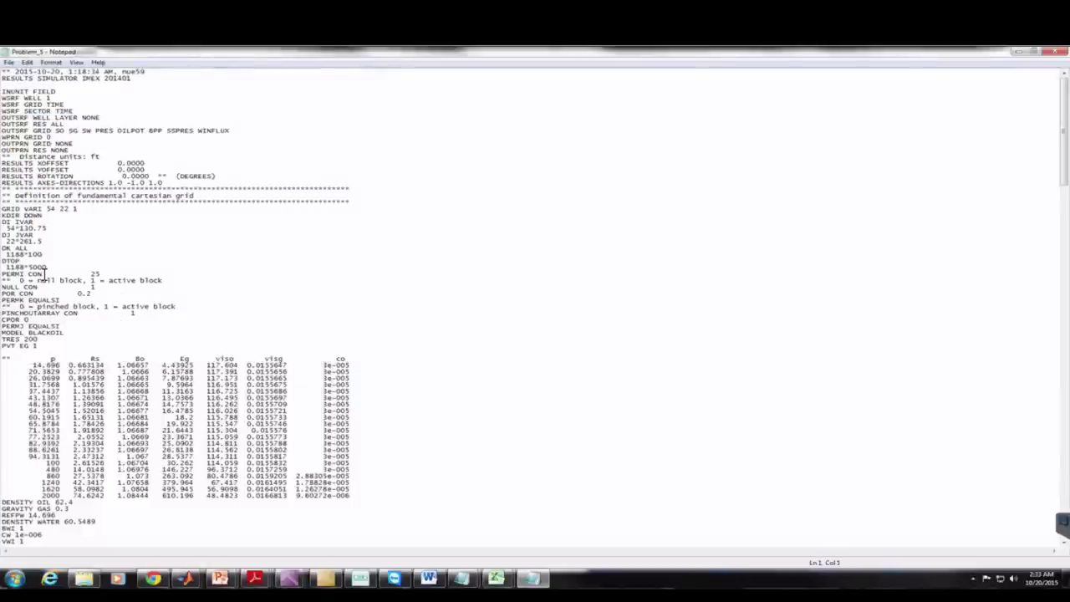
Remove the constant value from the PERMI entry and add an empty line beneath the keyword
{"action": "left_click_drag", "start_coordinate": [45, 273], "coordinate": [3, 274]}
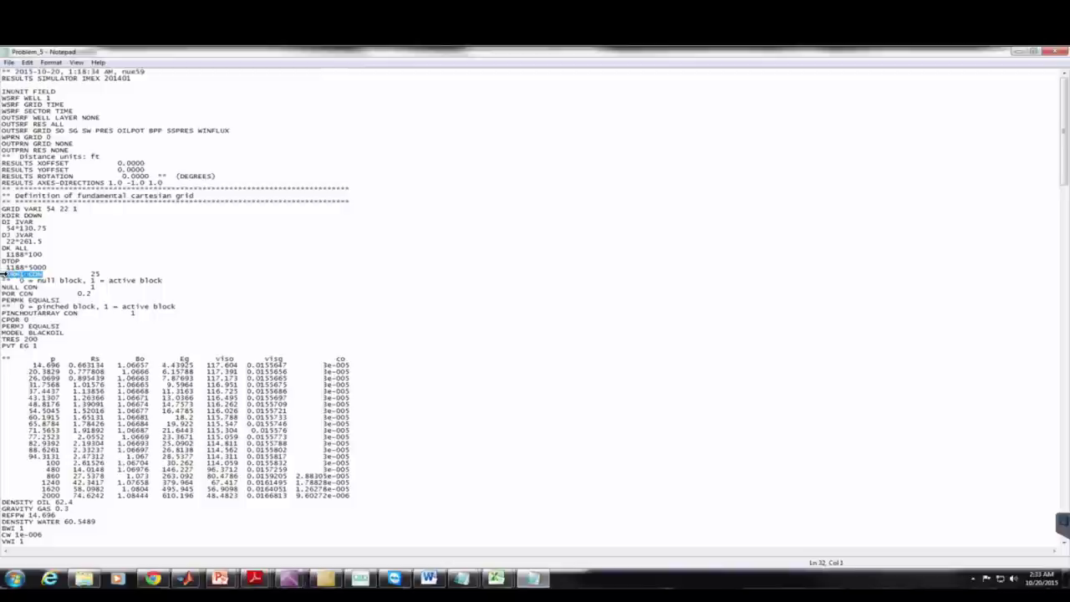
{"action": "left_click", "coordinate": [54, 274]}
{"action": "left_click_drag", "start_coordinate": [30, 274], "coordinate": [100, 276]}
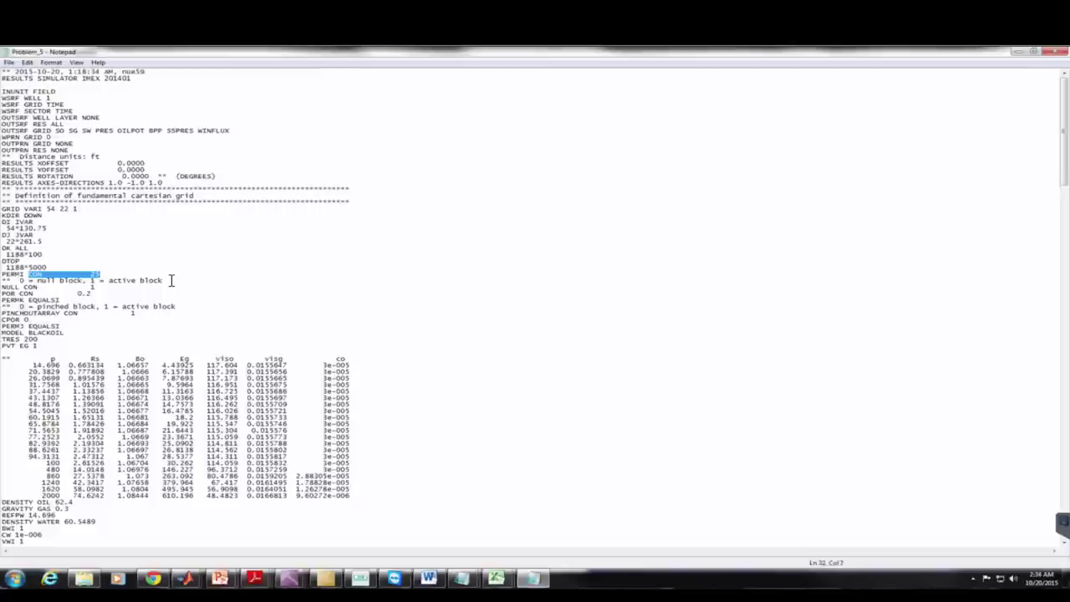
{"action": "key", "text": "Delete"}
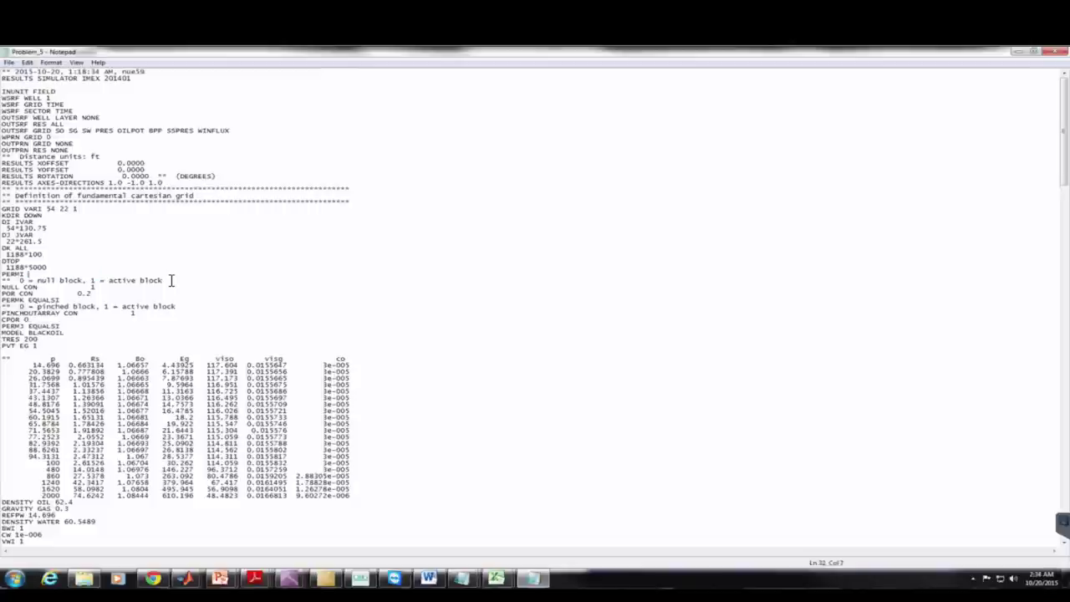
{"action": "key", "text": "Return"}
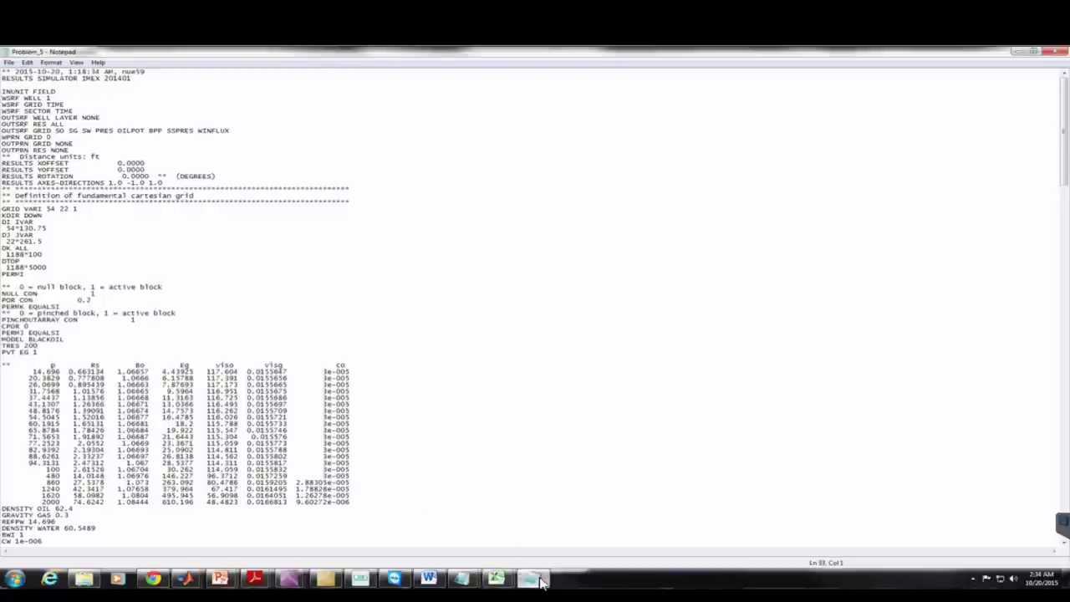
Copy all permeability values from the Nechelik_perm text file and paste them beneath PERMI in Problem_5
{"action": "mouse_move", "coordinate": [466, 579]}
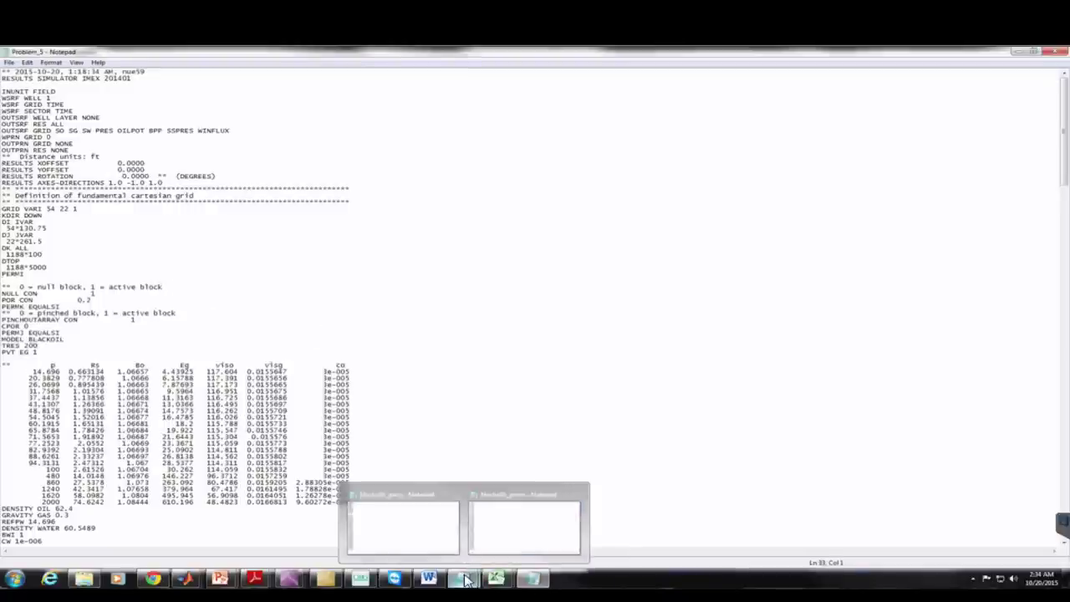
{"action": "left_click", "coordinate": [511, 542]}
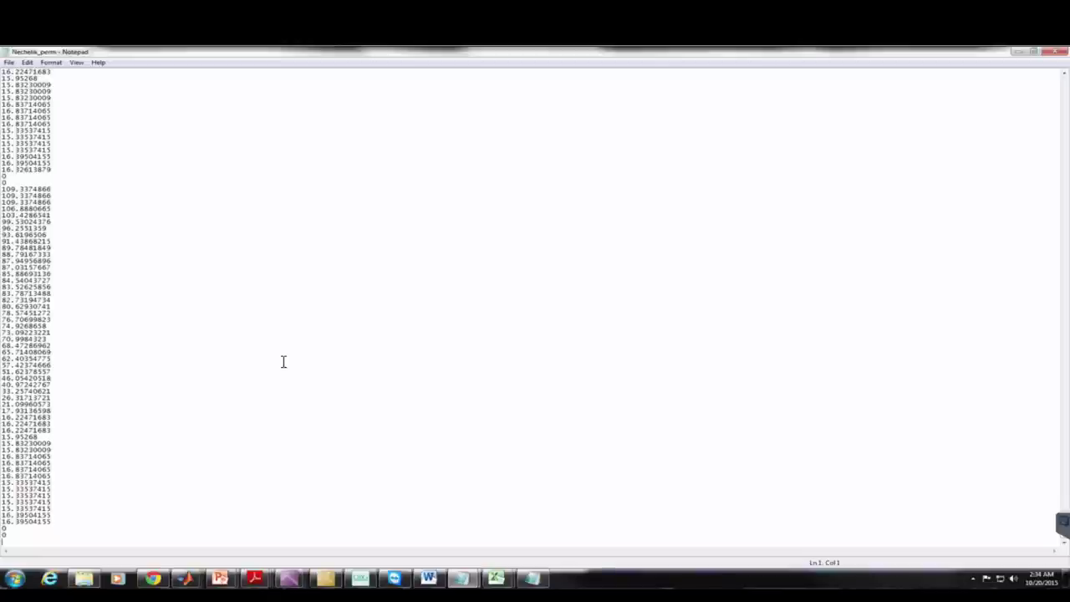
{"action": "left_click", "coordinate": [34, 372]}
{"action": "key", "text": "ctrl+a"}
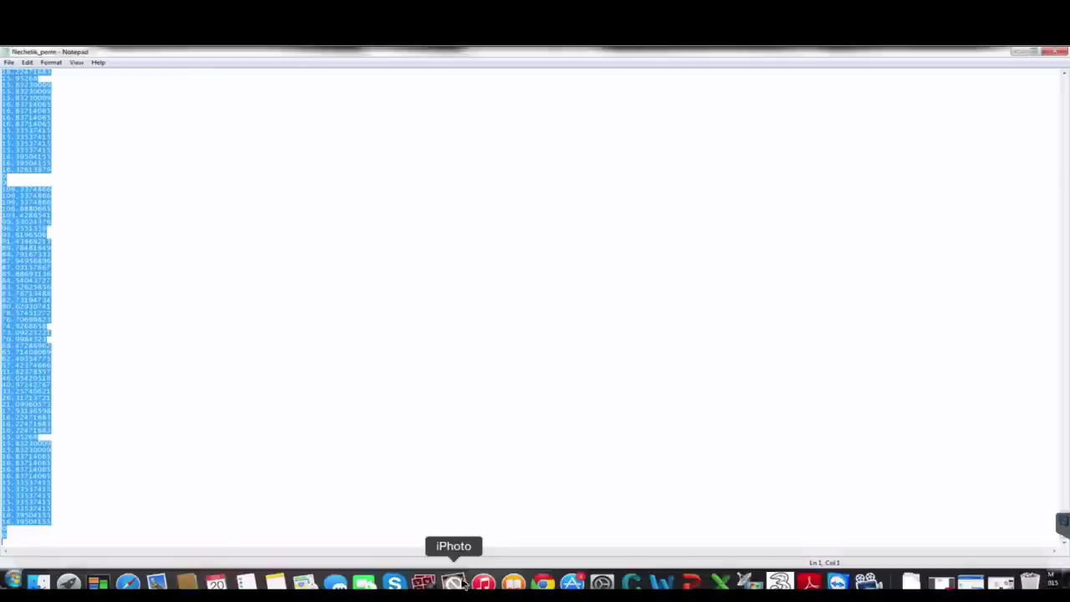
{"action": "left_click", "coordinate": [518, 576]}
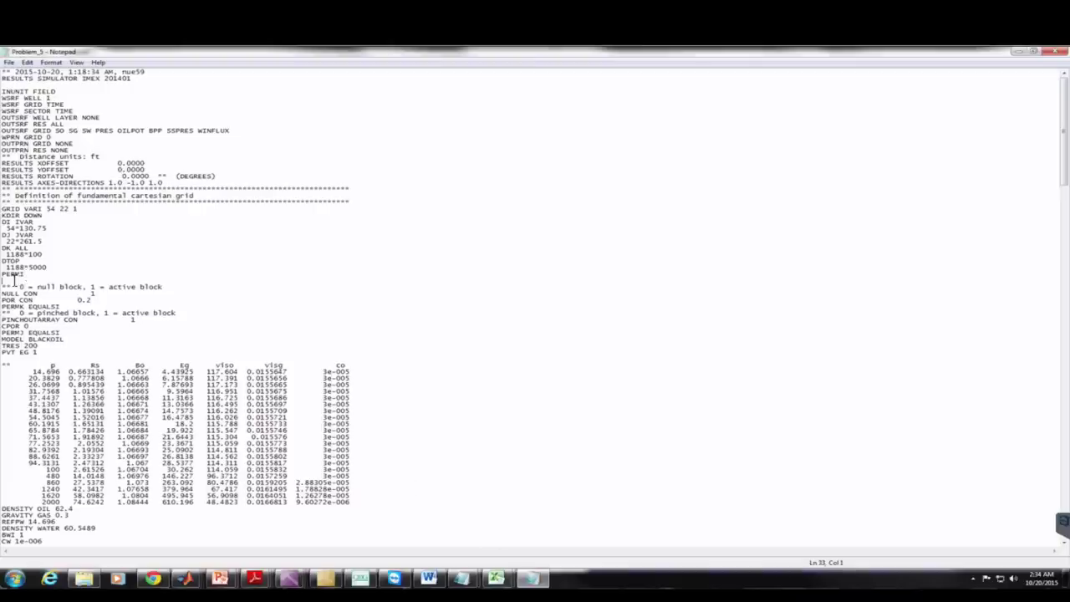
{"action": "key", "text": "Page_Down"}
{"action": "key", "text": "Page_Down"}
{"action": "key", "text": "Page_Down"}
{"action": "key", "text": "Page_Down"}
{"action": "key", "text": "Page_Down"}
{"action": "key", "text": "Page_Down"}
{"action": "key", "text": "Page_Down"}
{"action": "key", "text": "Page_Down"}
{"action": "key", "text": "Page_Down"}
{"action": "key", "text": "Page_Down"}
{"action": "key", "text": "Page_Down"}
{"action": "key", "text": "Page_Down"}
{"action": "key", "text": "Page_Down"}
{"action": "key", "text": "Page_Down"}
{"action": "key", "text": "Page_Down"}
{"action": "key", "text": "Page_Down"}
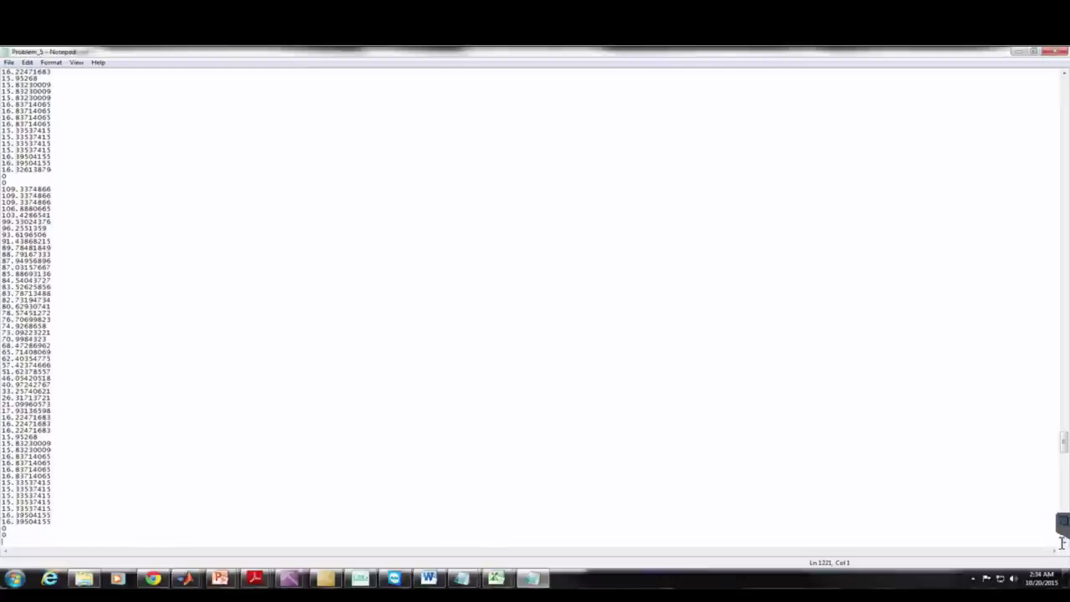
Remove the constant value from the POR entry and add an empty line beneath the keyword
{"action": "scroll", "coordinate": [1063, 539], "scroll_direction": "down", "scroll_amount": 2}
{"action": "scroll", "coordinate": [1062, 539], "scroll_direction": "down", "scroll_amount": 8}
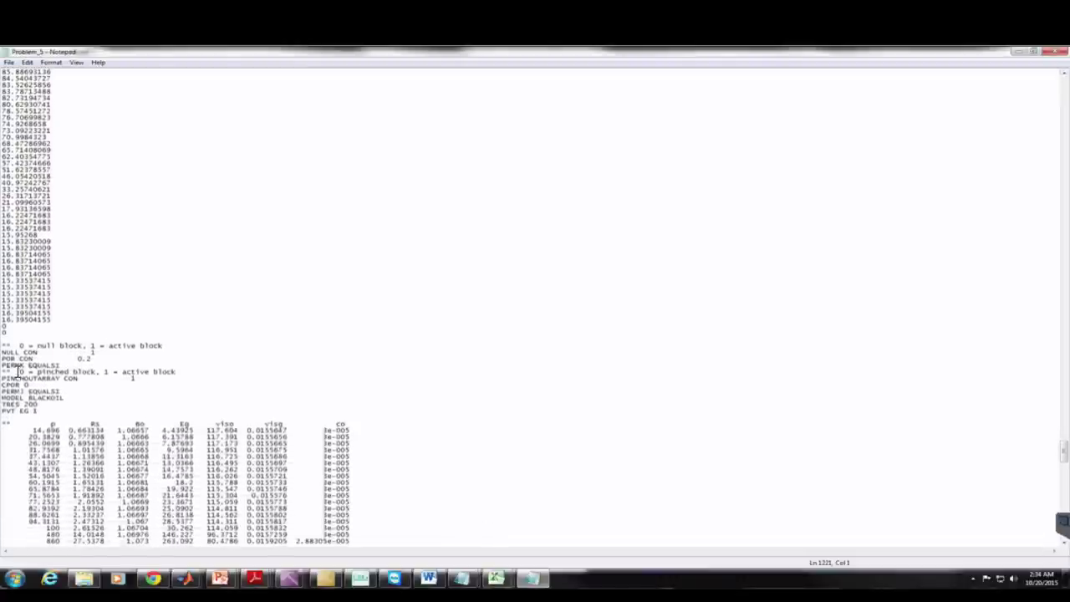
{"action": "left_click", "coordinate": [3, 352]}
{"action": "left_click_drag", "start_coordinate": [2, 358], "coordinate": [93, 358]}
{"action": "left_click", "coordinate": [110, 359]}
{"action": "left_click_drag", "start_coordinate": [20, 358], "coordinate": [92, 357]}
{"action": "key", "text": "Delete"}
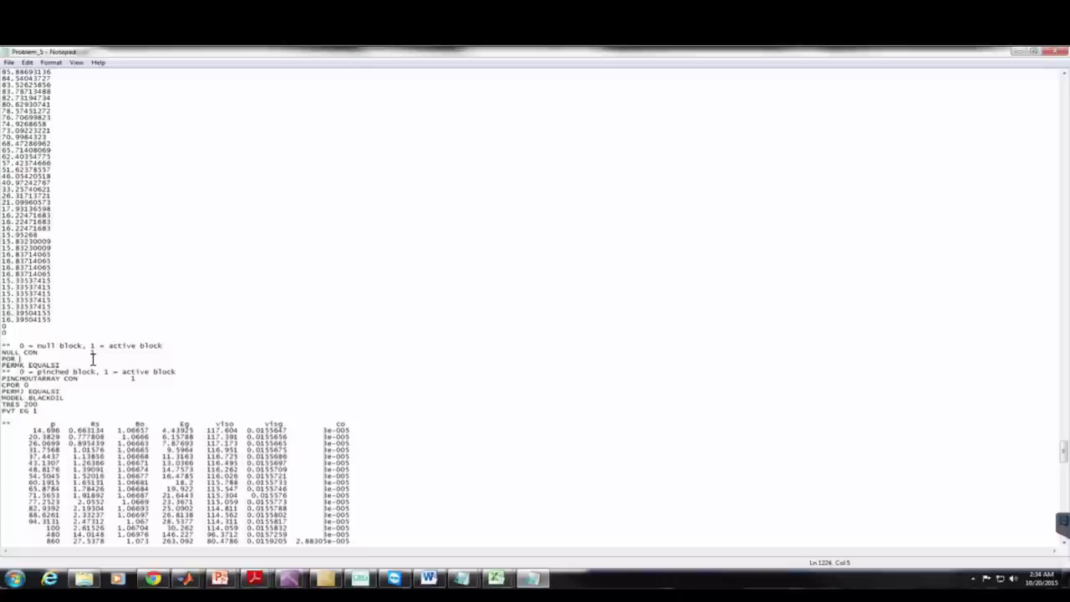
{"action": "key", "text": "Return"}
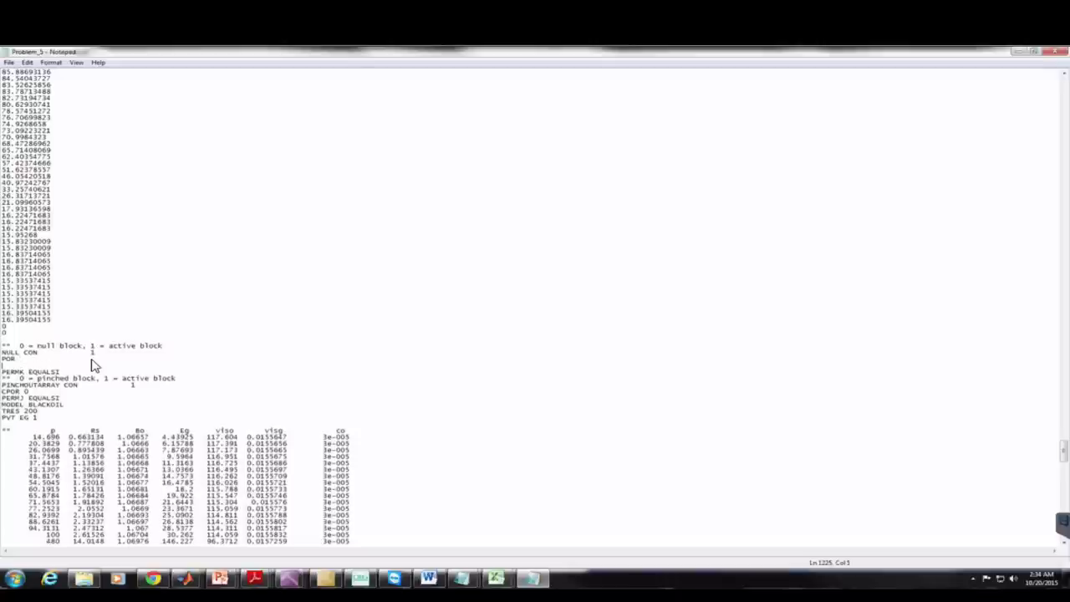
Copy all porosity values from the Nechelik_poro text file, paste them beneath POR in Problem_5, and save the data file
{"action": "left_click", "coordinate": [462, 578]}
{"action": "left_click", "coordinate": [416, 536]}
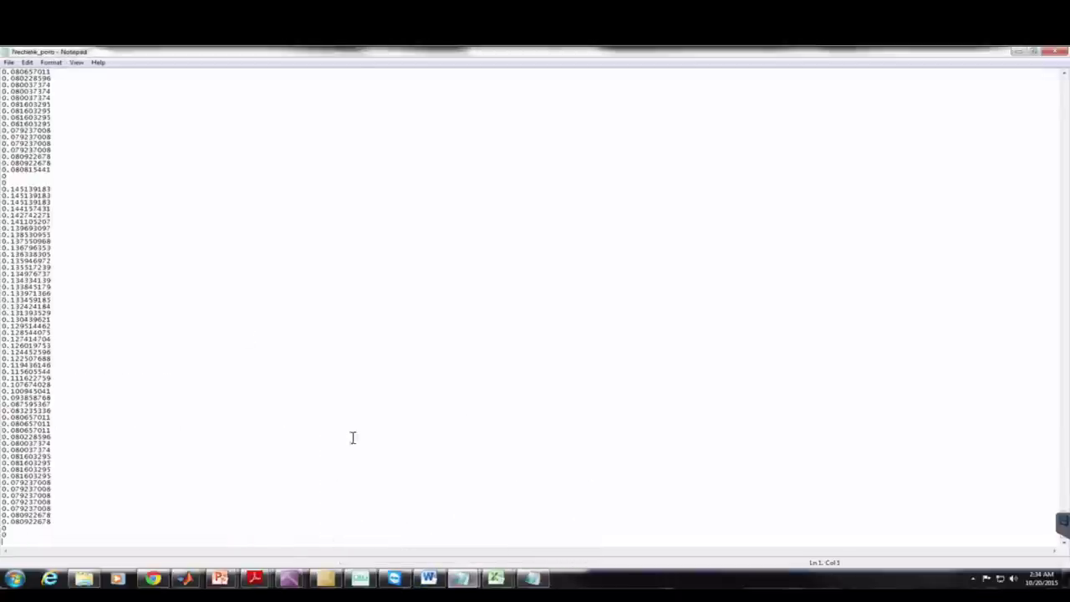
{"action": "left_click", "coordinate": [18, 150]}
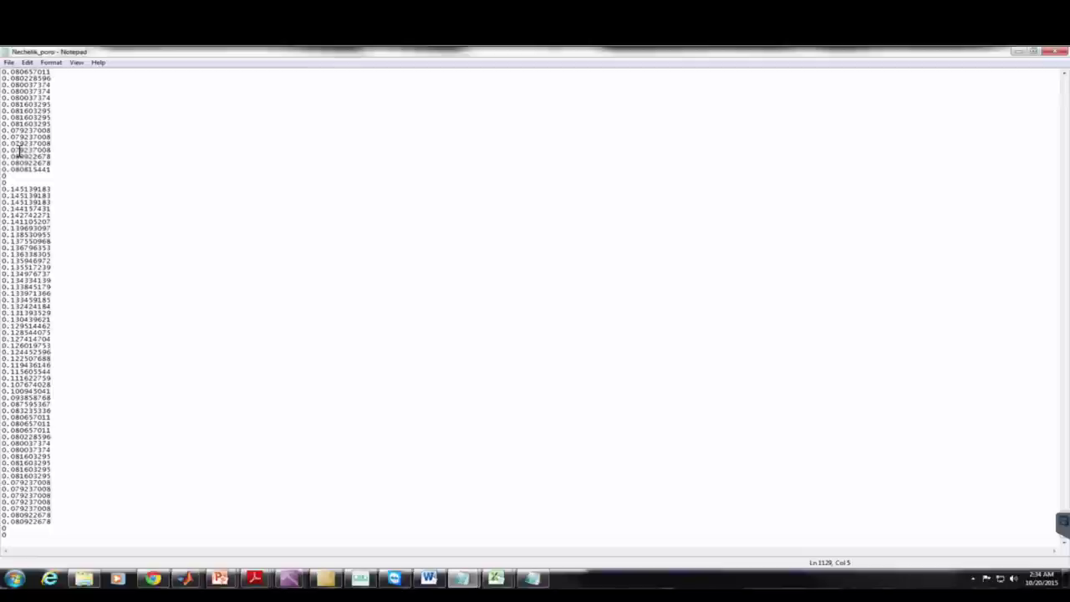
{"action": "key", "text": "ctrl+a"}
{"action": "key", "text": "ctrl+c"}
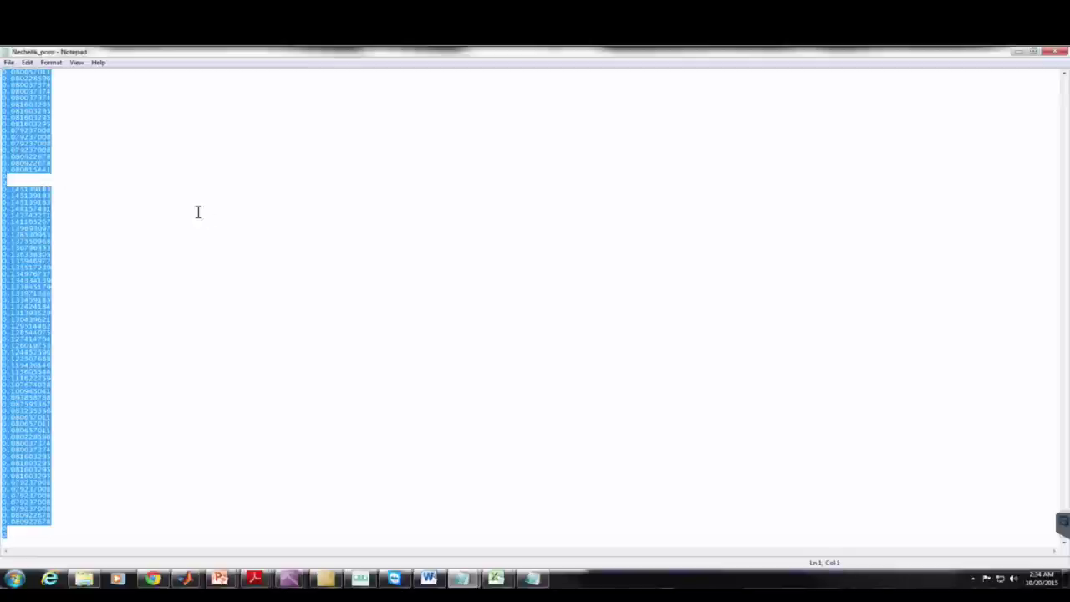
{"action": "left_click", "coordinate": [526, 579]}
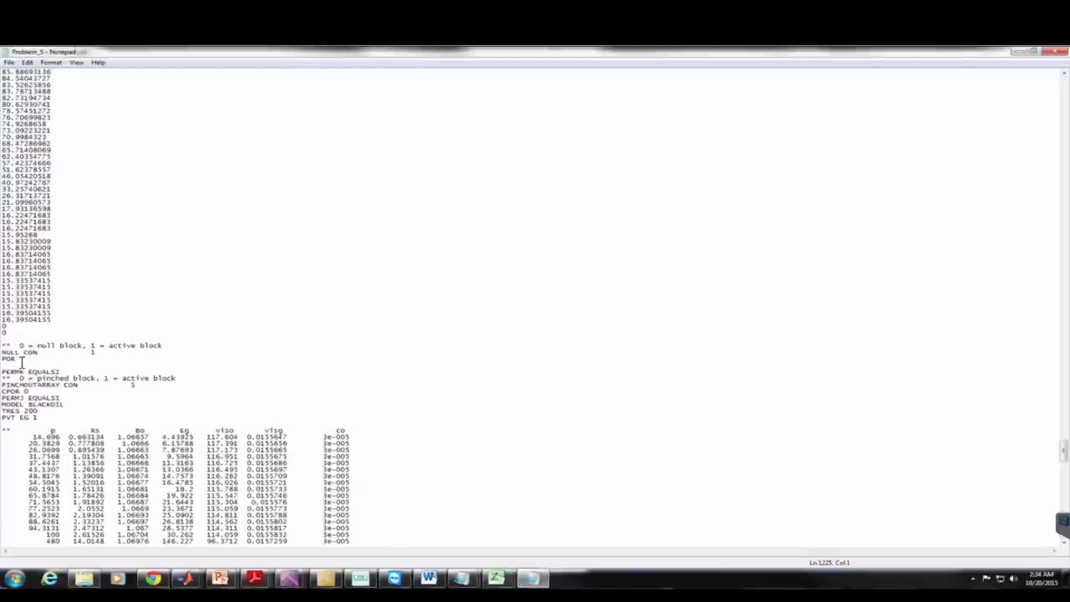
{"action": "left_click_drag", "start_coordinate": [17, 358], "coordinate": [3, 358]}
{"action": "left_click", "coordinate": [3, 357]}
{"action": "key", "text": "ctrl+v"}
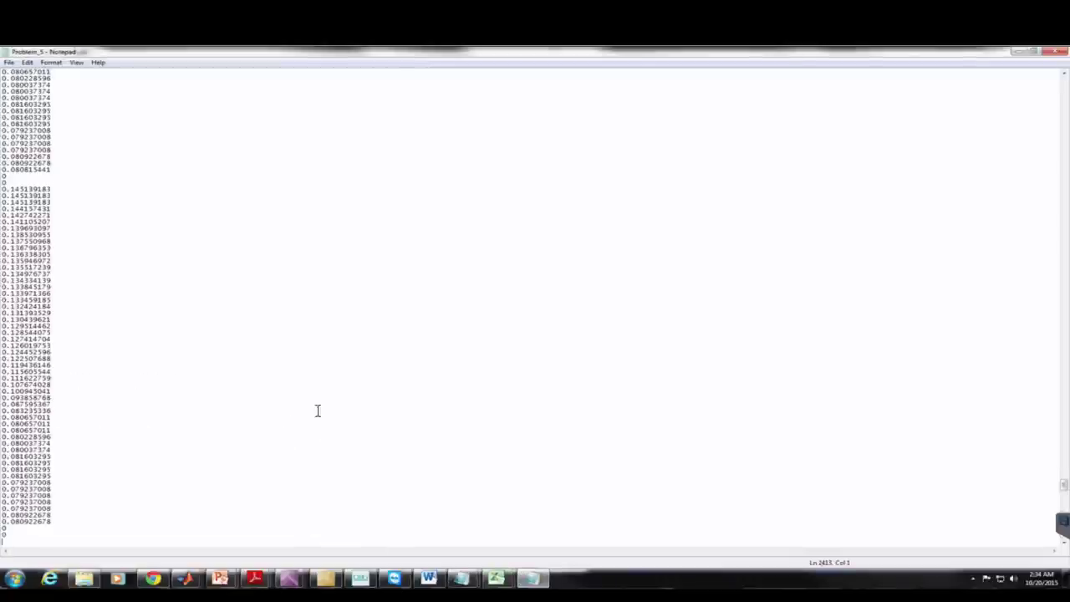
{"action": "left_click", "coordinate": [9, 63]}
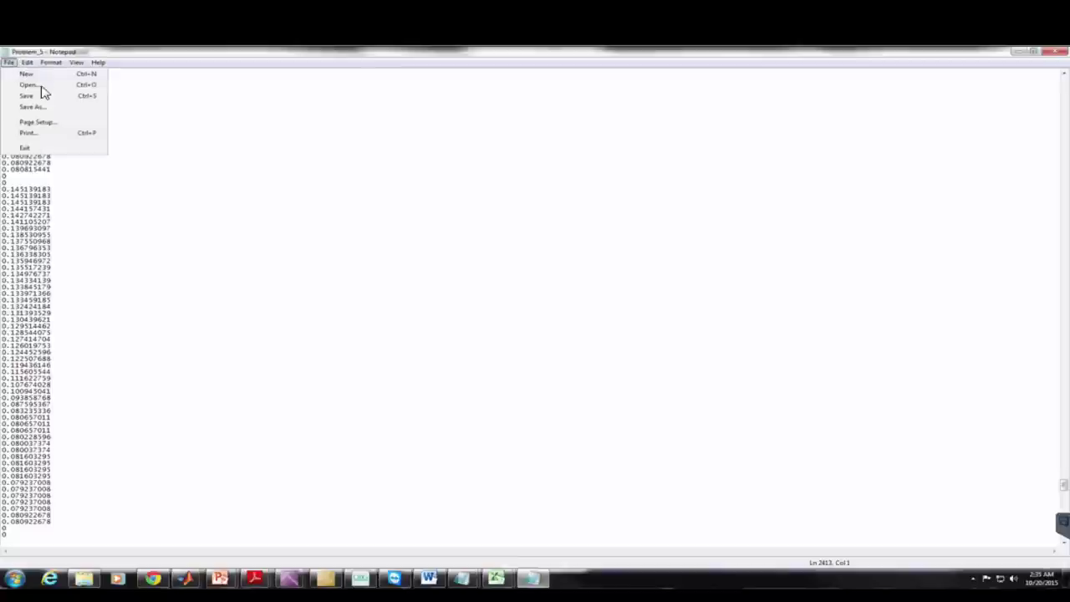
{"action": "left_click", "coordinate": [46, 98]}
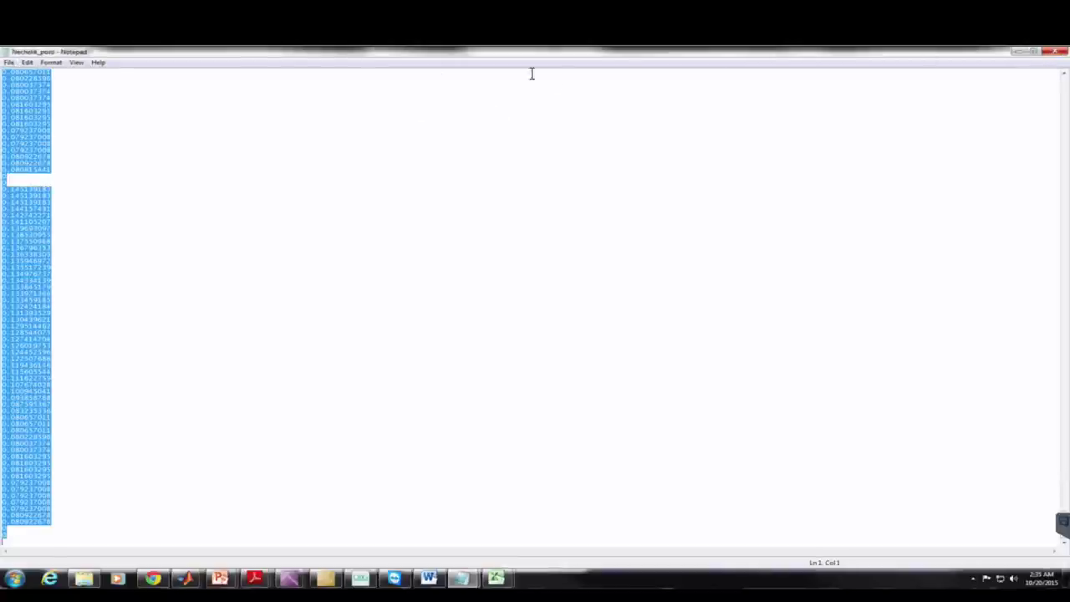
Open Problem_5.dat in Builder from the CMG Technologies Launcher and dismiss the loading messages
{"action": "left_click", "coordinate": [372, 580]}
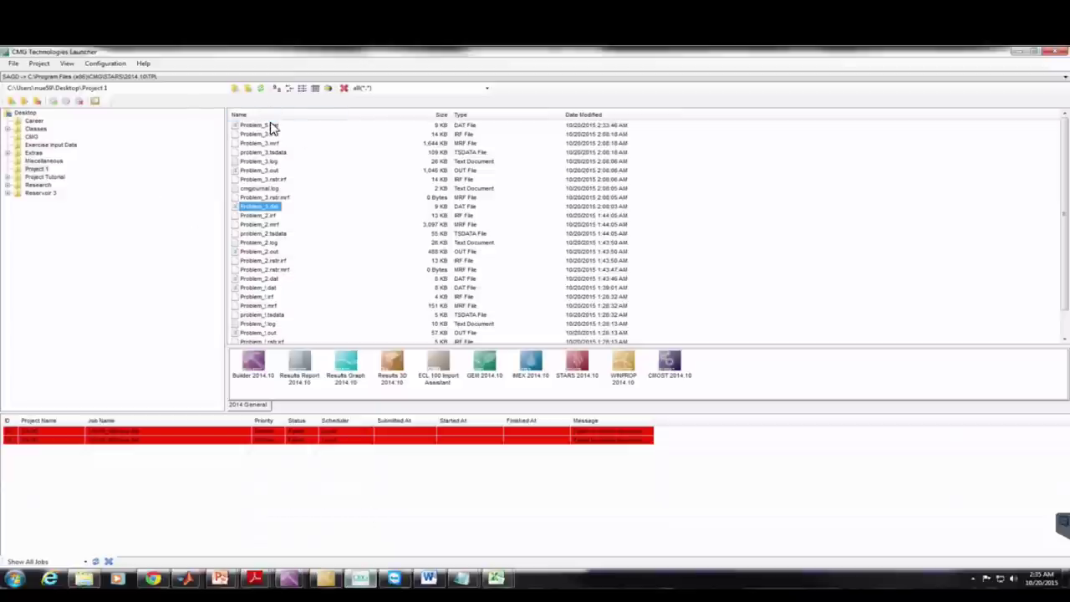
{"action": "left_click_drag", "start_coordinate": [272, 125], "coordinate": [252, 366]}
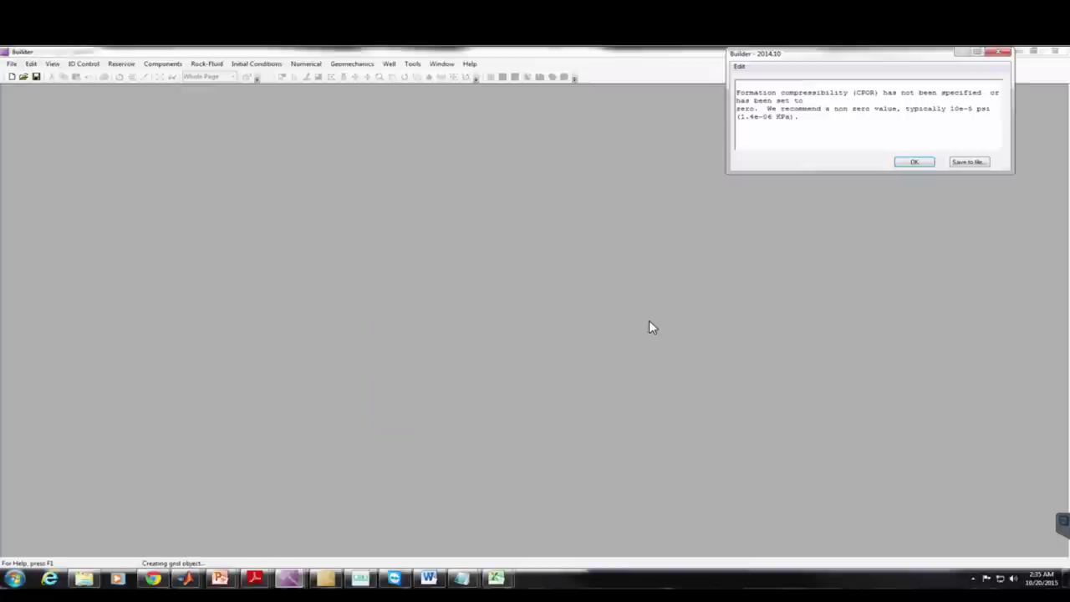
{"action": "left_click", "coordinate": [903, 163]}
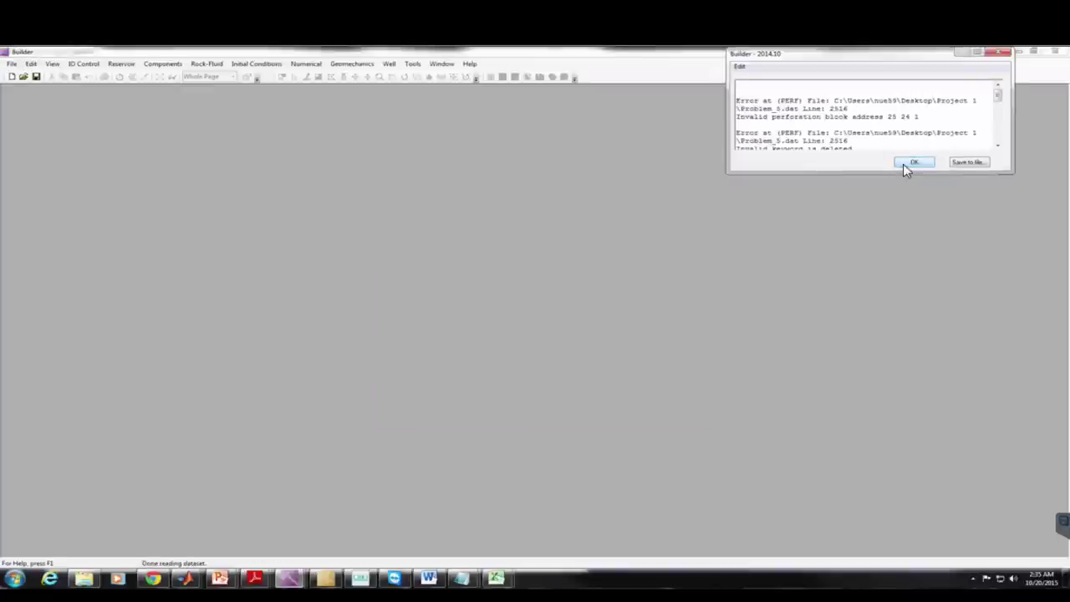
{"action": "left_click", "coordinate": [903, 164]}
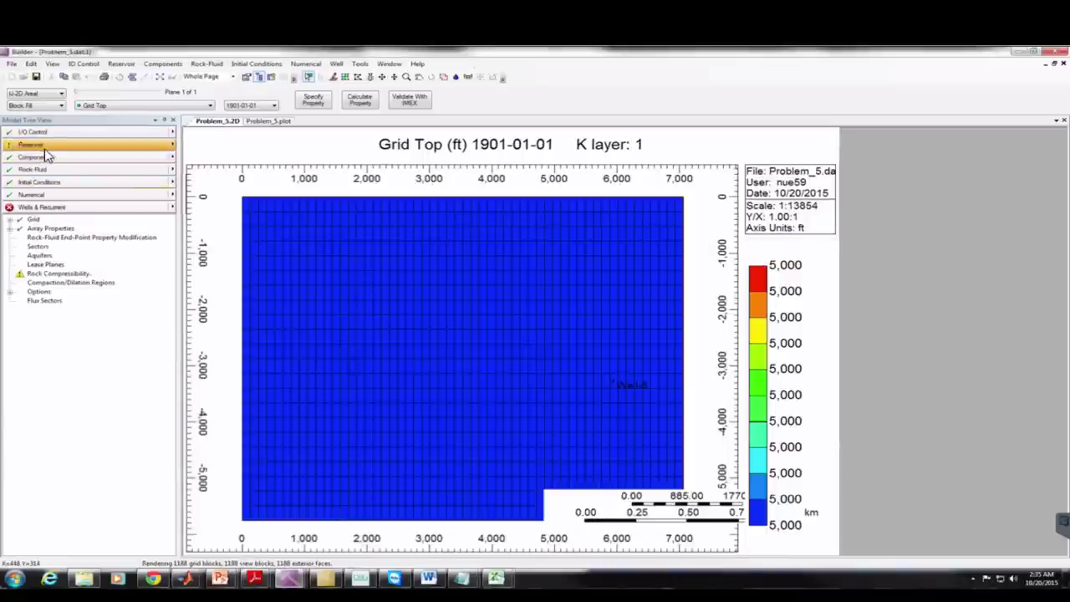
Open the NULL Blocks specification for the whole grid in the reservoir's array properties
{"action": "double_click", "coordinate": [53, 232]}
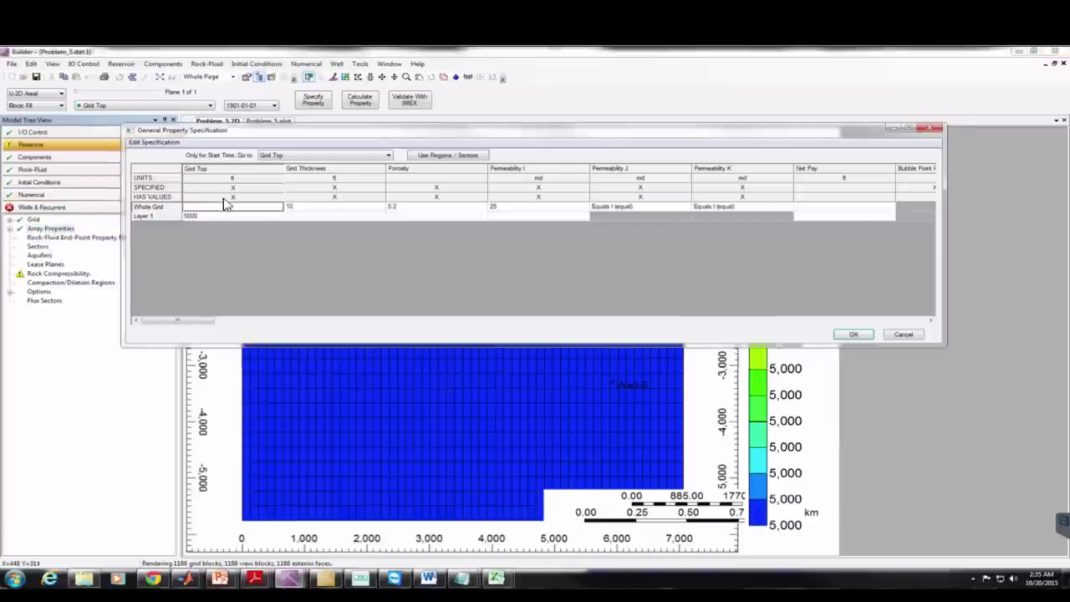
{"action": "left_click", "coordinate": [334, 156]}
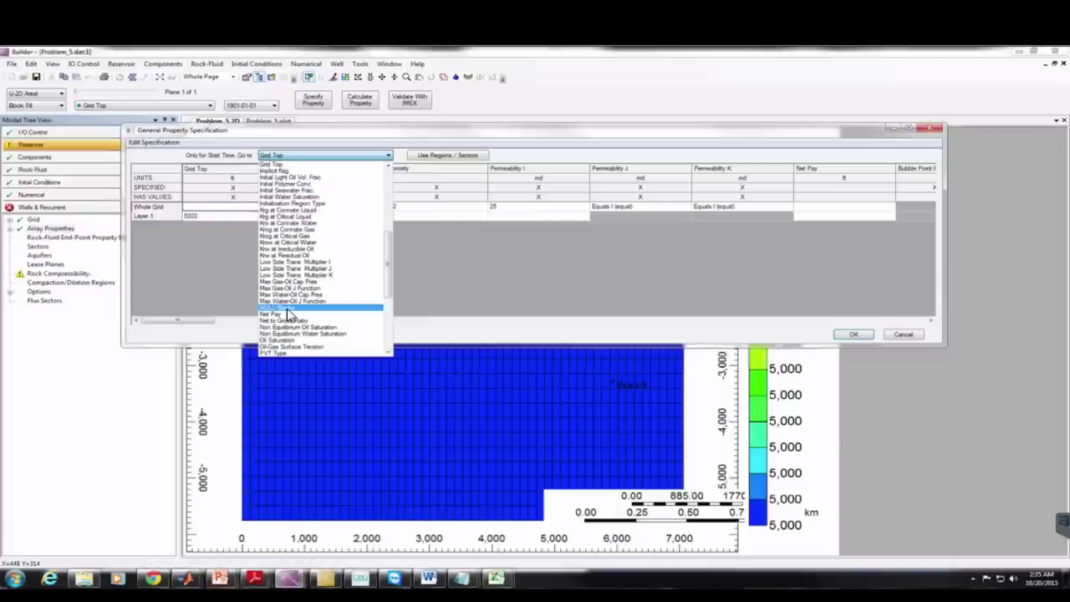
{"action": "left_click", "coordinate": [289, 308]}
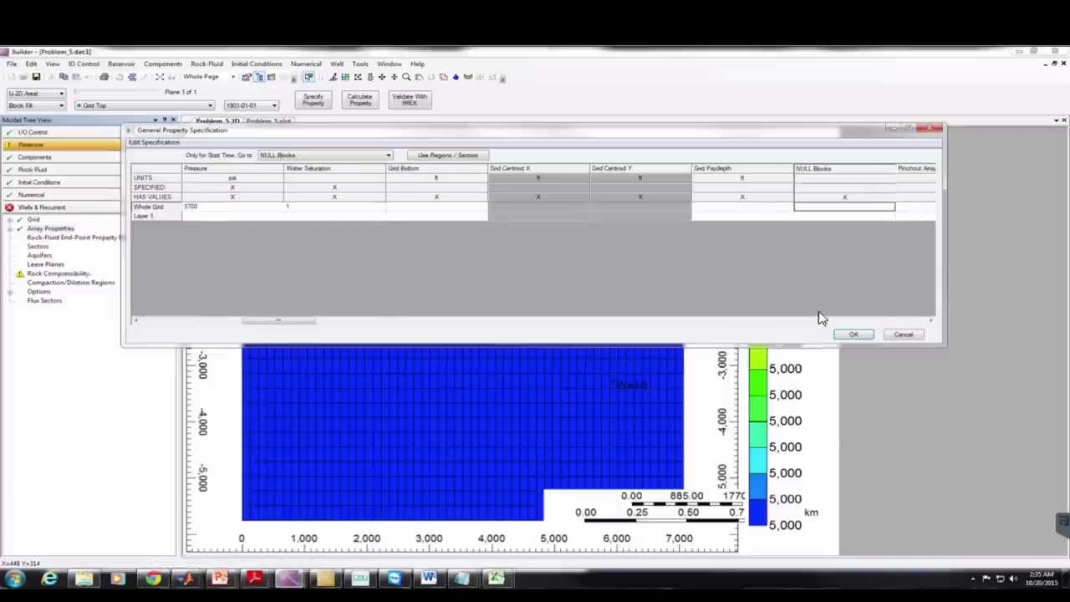
{"action": "right_click", "coordinate": [841, 212]}
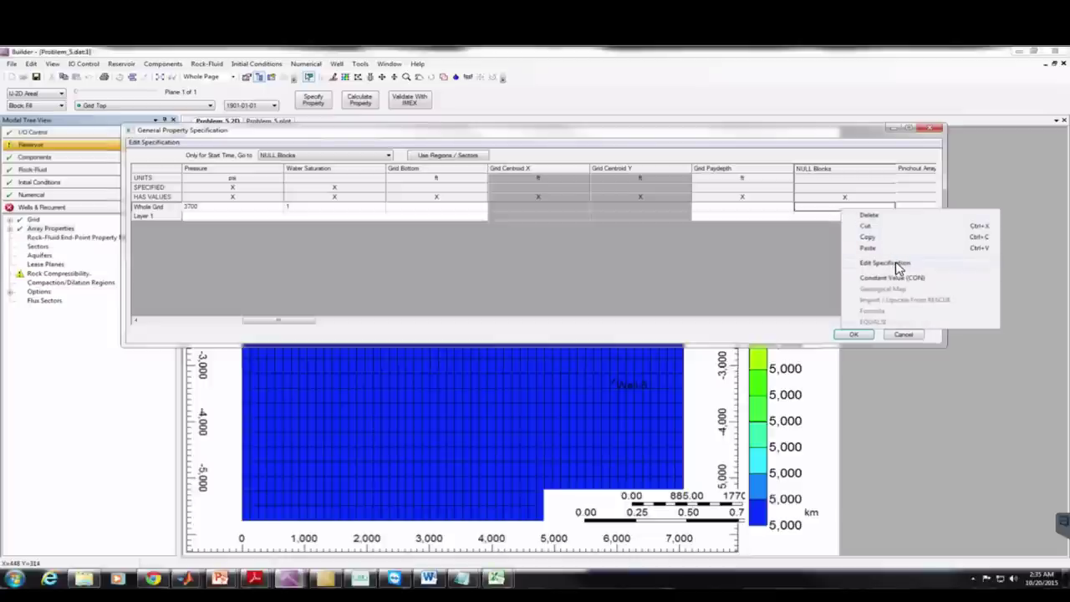
{"action": "left_click", "coordinate": [809, 264]}
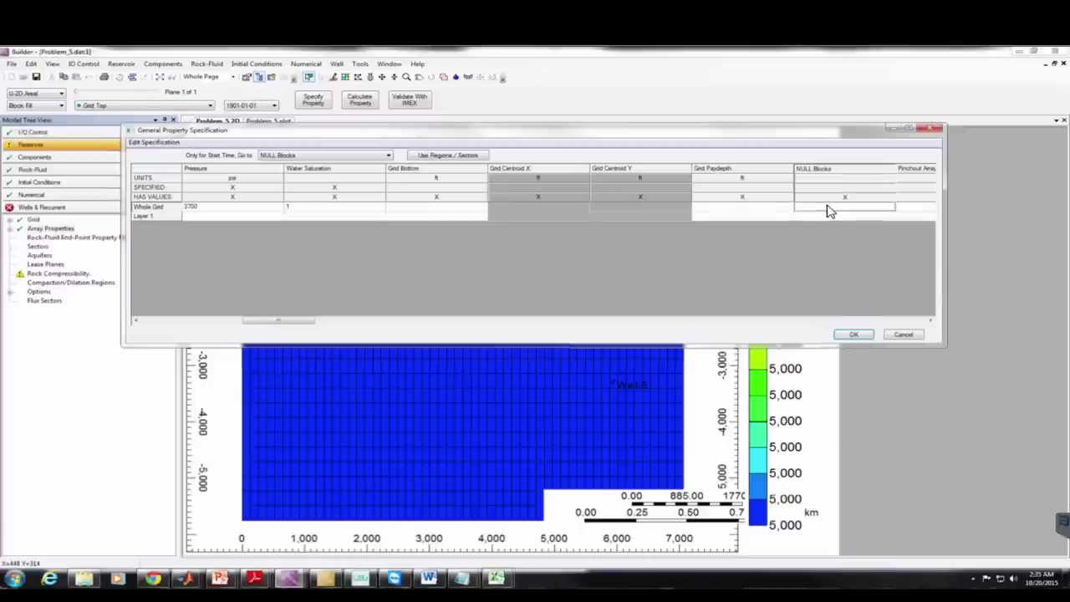
{"action": "right_click", "coordinate": [826, 205]}
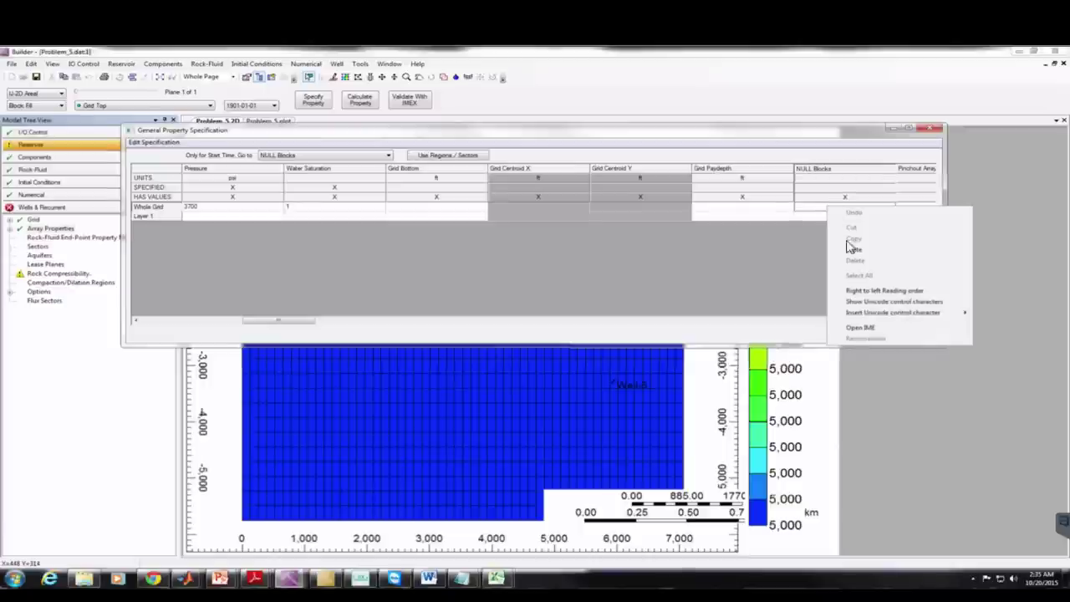
{"action": "left_click", "coordinate": [817, 208]}
{"action": "right_click", "coordinate": [817, 208]}
{"action": "left_click", "coordinate": [803, 244]}
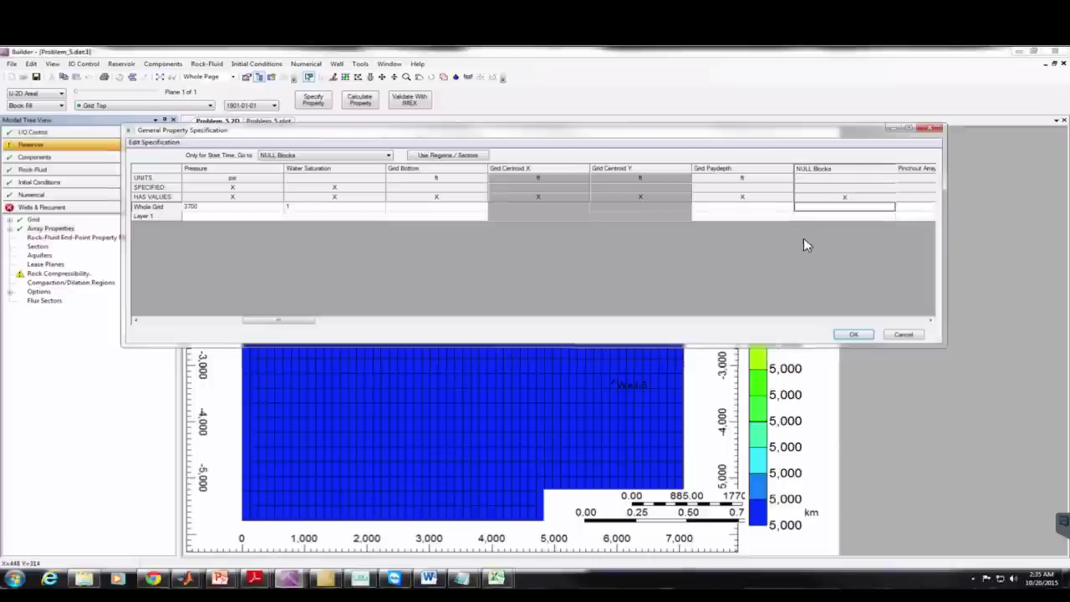
{"action": "left_click", "coordinate": [810, 209]}
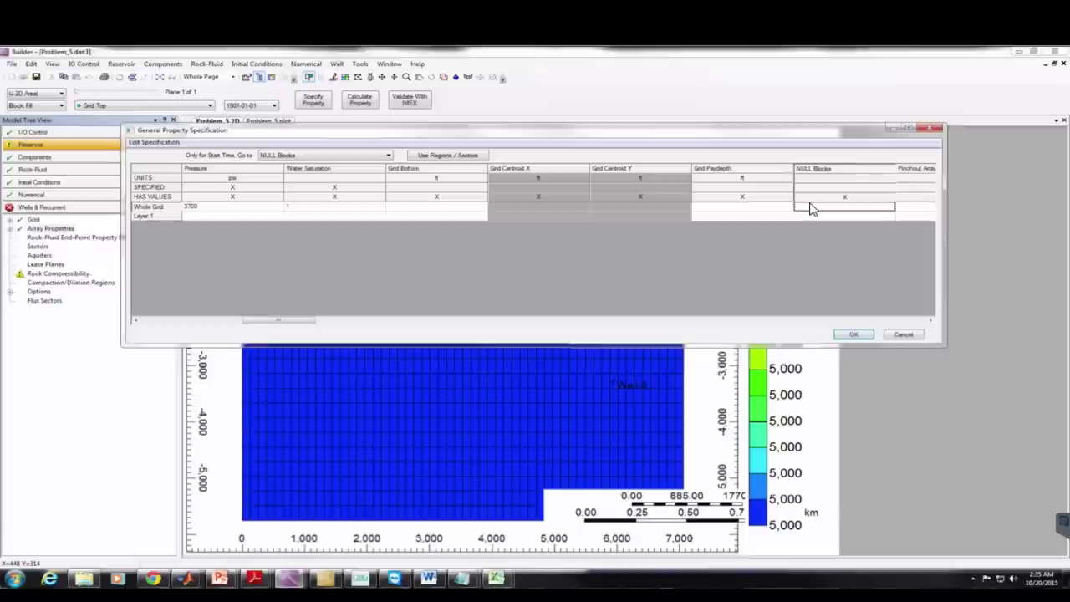
{"action": "right_click", "coordinate": [809, 209]}
{"action": "left_click", "coordinate": [842, 261]}
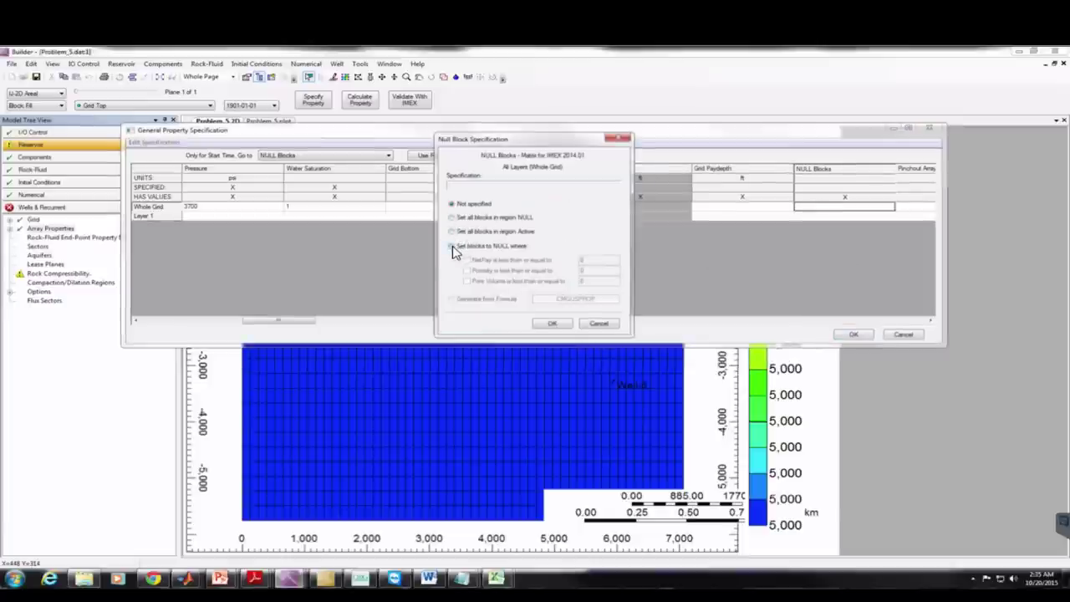
Set blocks to NULL where porosity is less than or equal to 0, and calculate the NULL Blocks property for the grid
{"action": "left_click", "coordinate": [452, 247]}
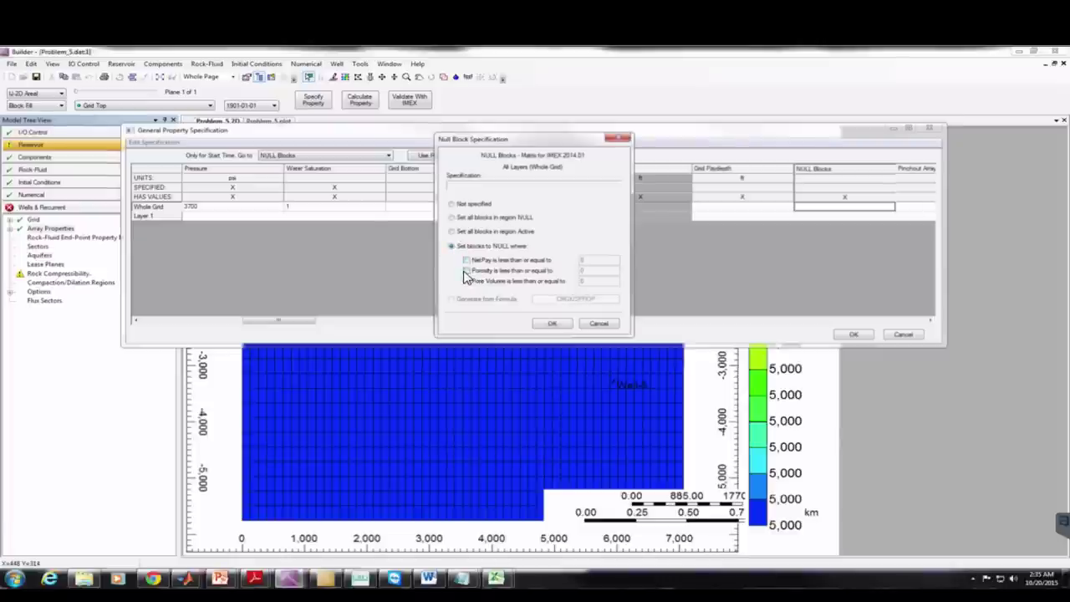
{"action": "left_click", "coordinate": [466, 271]}
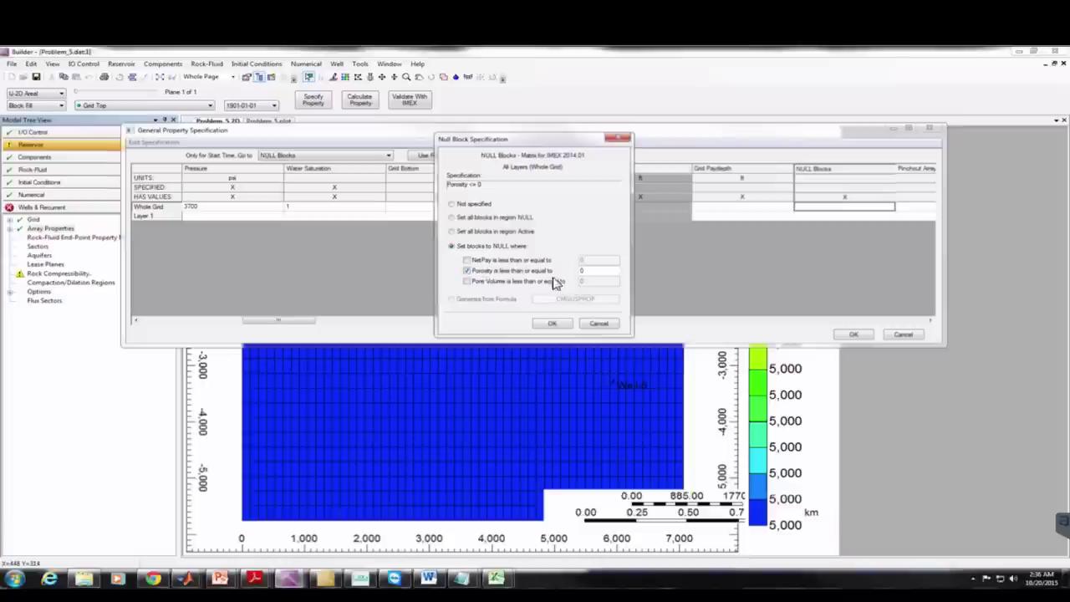
{"action": "left_click", "coordinate": [550, 326]}
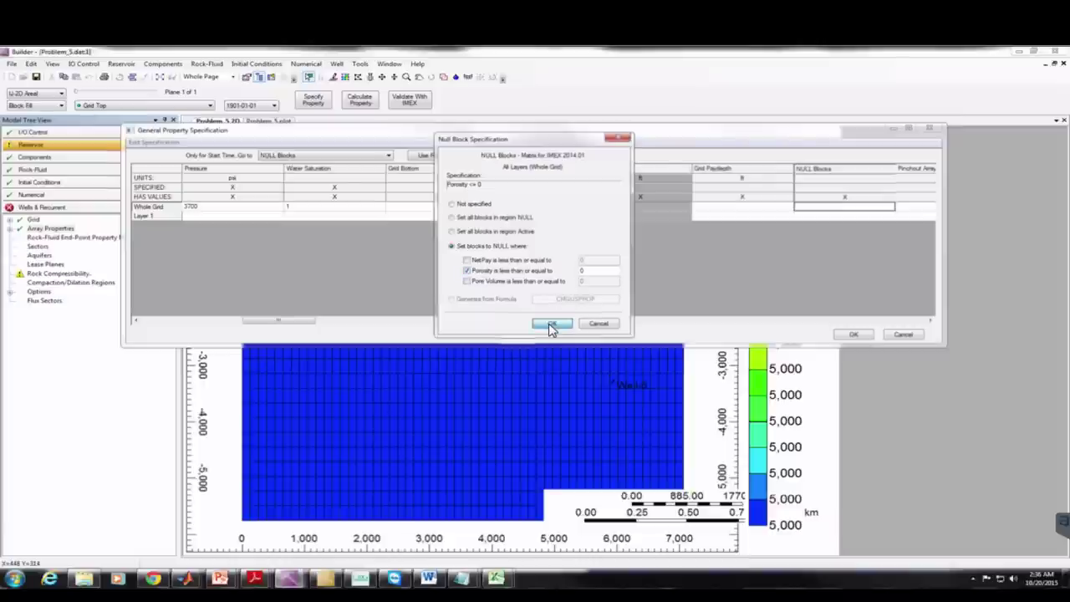
{"action": "left_click", "coordinate": [851, 335]}
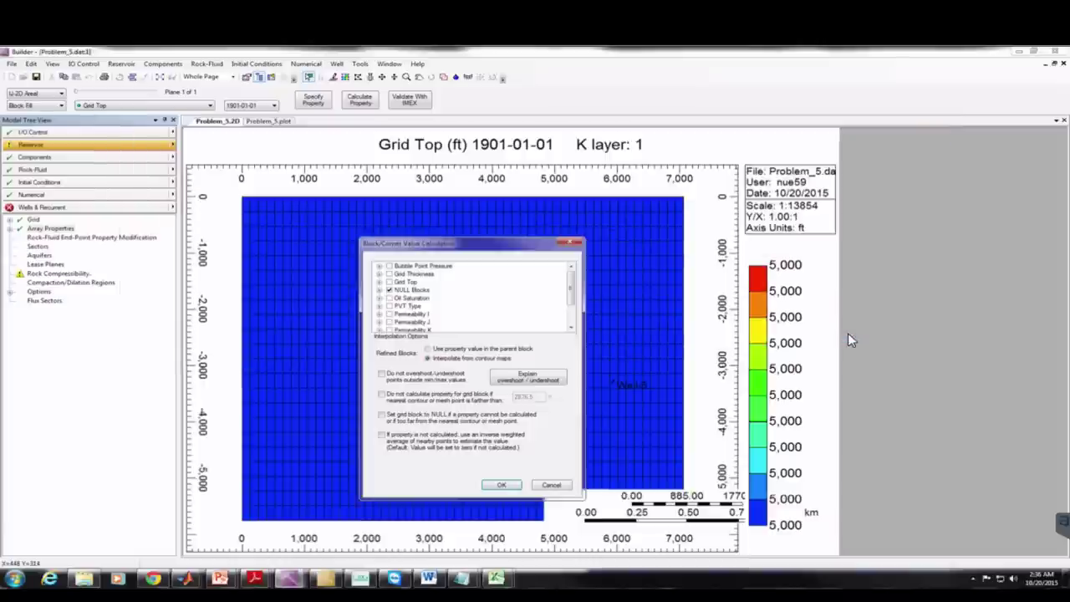
{"action": "left_click", "coordinate": [500, 485]}
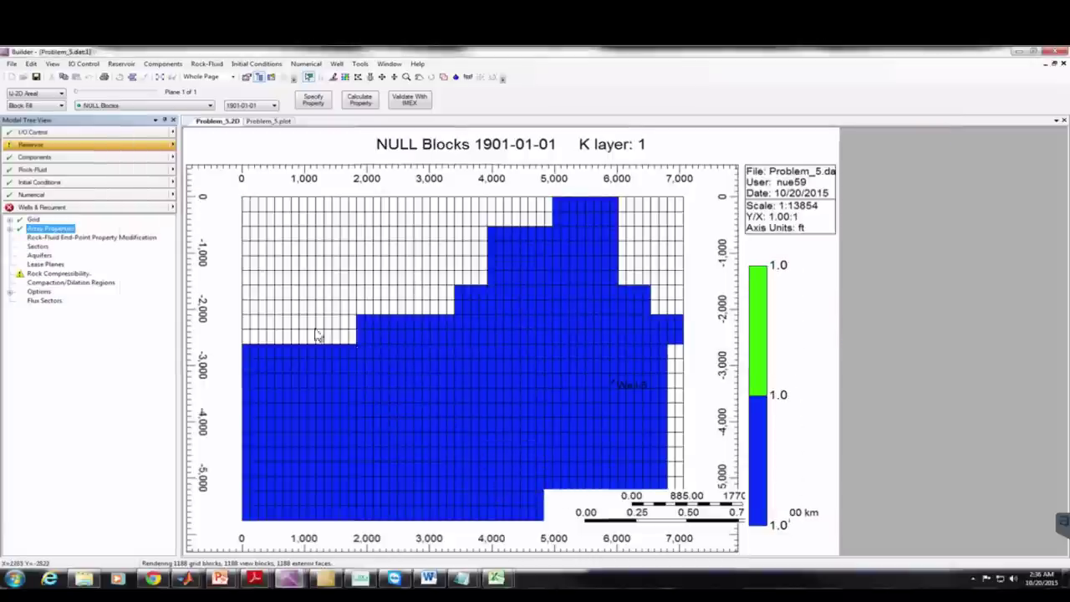
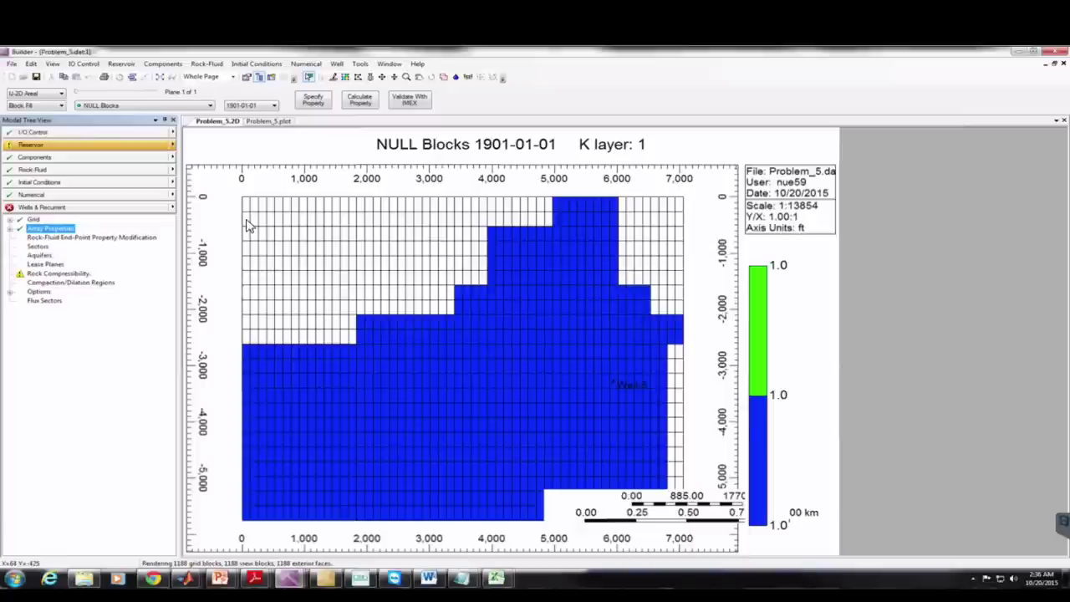
Add a perforation at block address 19 9 1 to the completion data of Producer 1 and apply it
{"action": "left_click", "coordinate": [46, 207]}
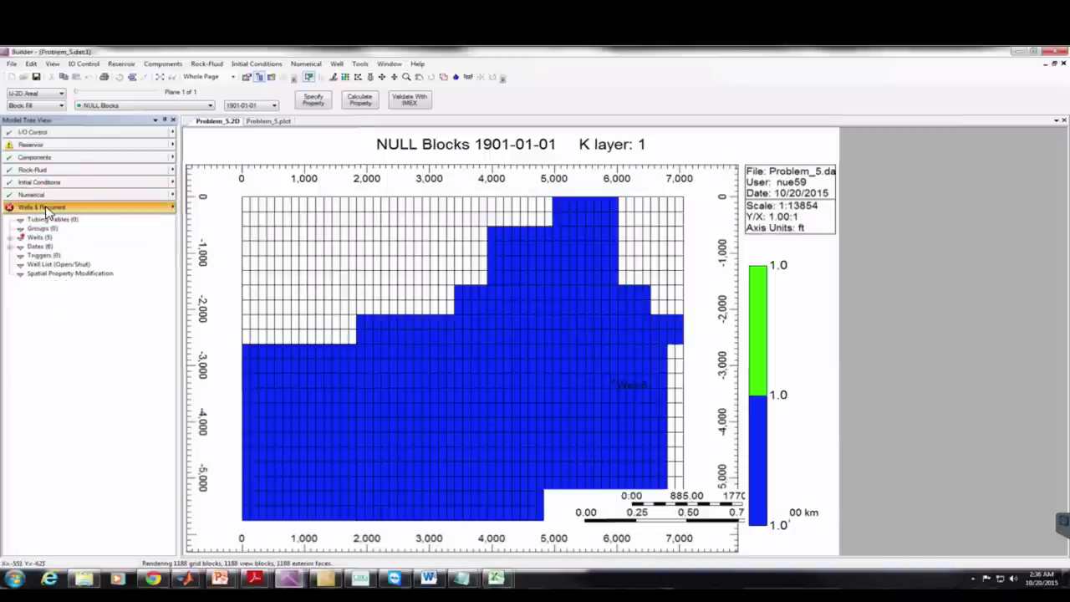
{"action": "left_click", "coordinate": [20, 237]}
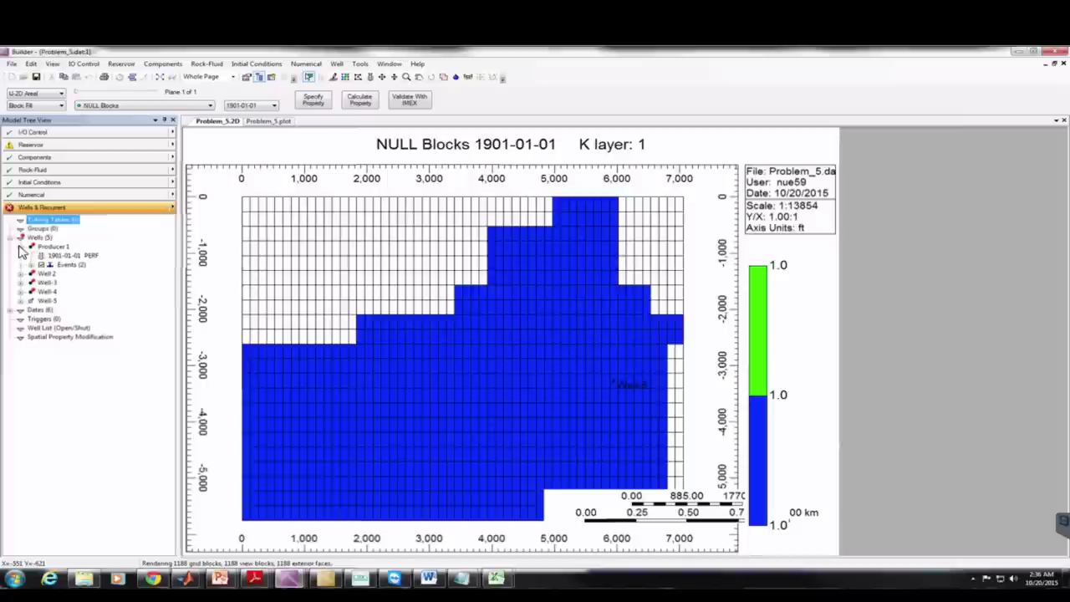
{"action": "left_click", "coordinate": [20, 247]}
{"action": "double_click", "coordinate": [72, 256]}
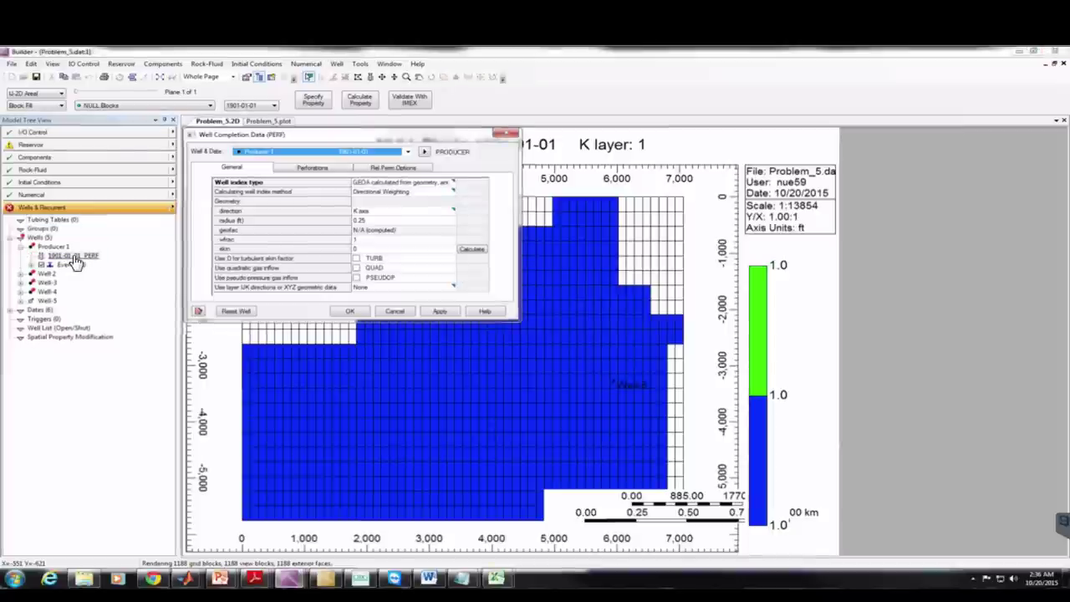
{"action": "left_click", "coordinate": [311, 168]}
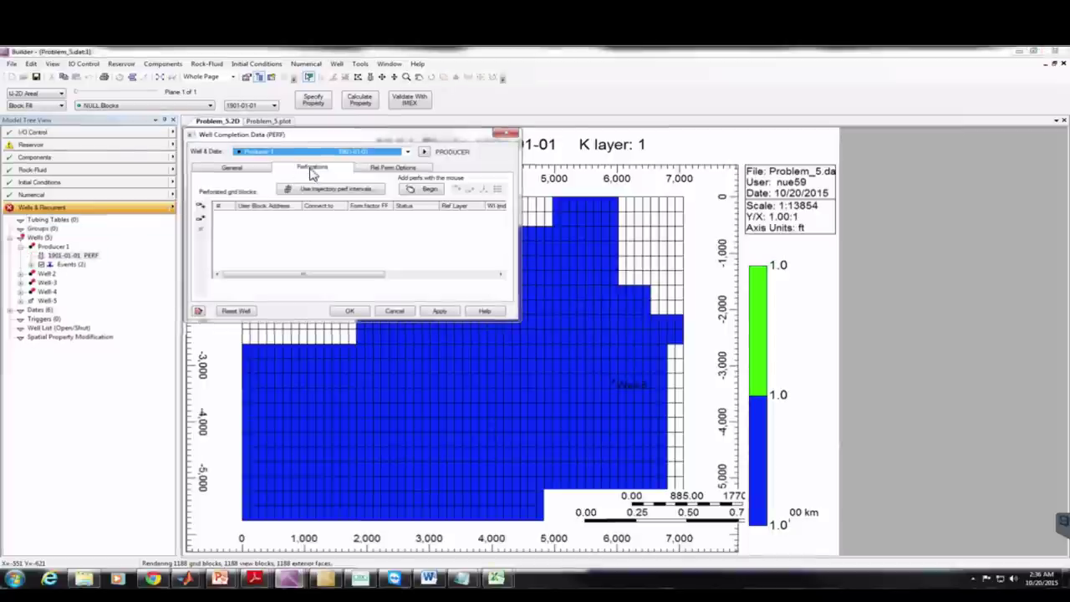
{"action": "left_click", "coordinate": [200, 205]}
{"action": "left_click", "coordinate": [251, 215]}
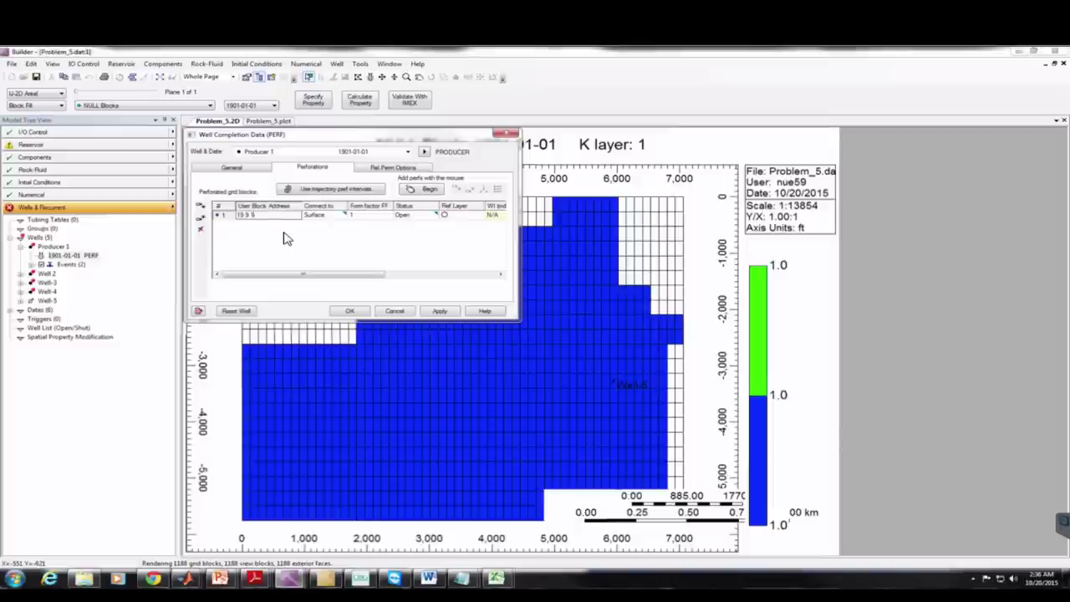
{"action": "key", "text": "Return"}
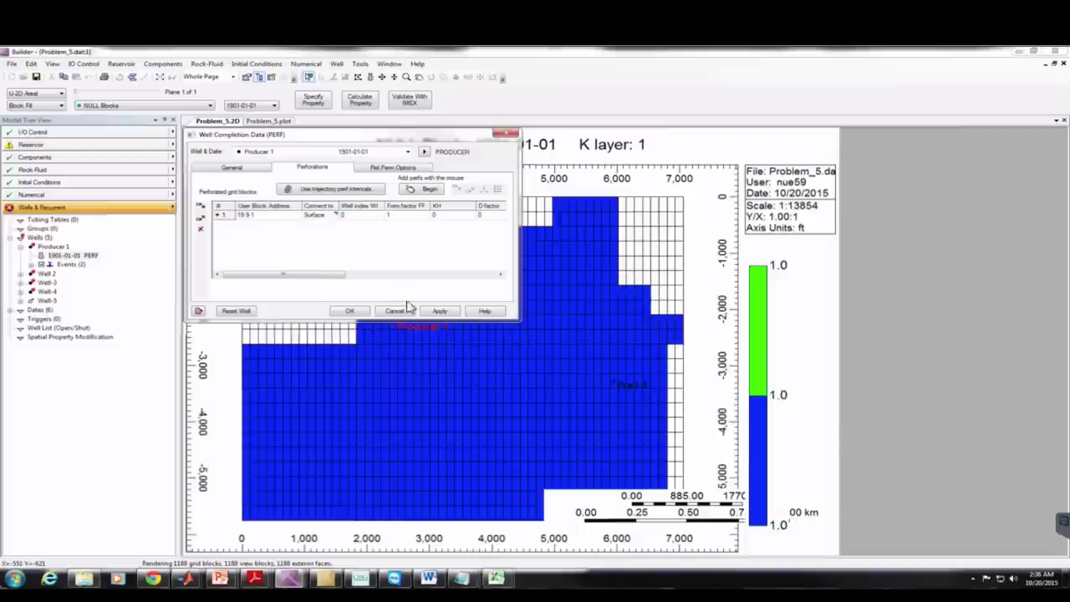
{"action": "left_click", "coordinate": [438, 311]}
Add a perforation at block address 27 12 1 to Well 2 and apply it
{"action": "left_click", "coordinate": [407, 152]}
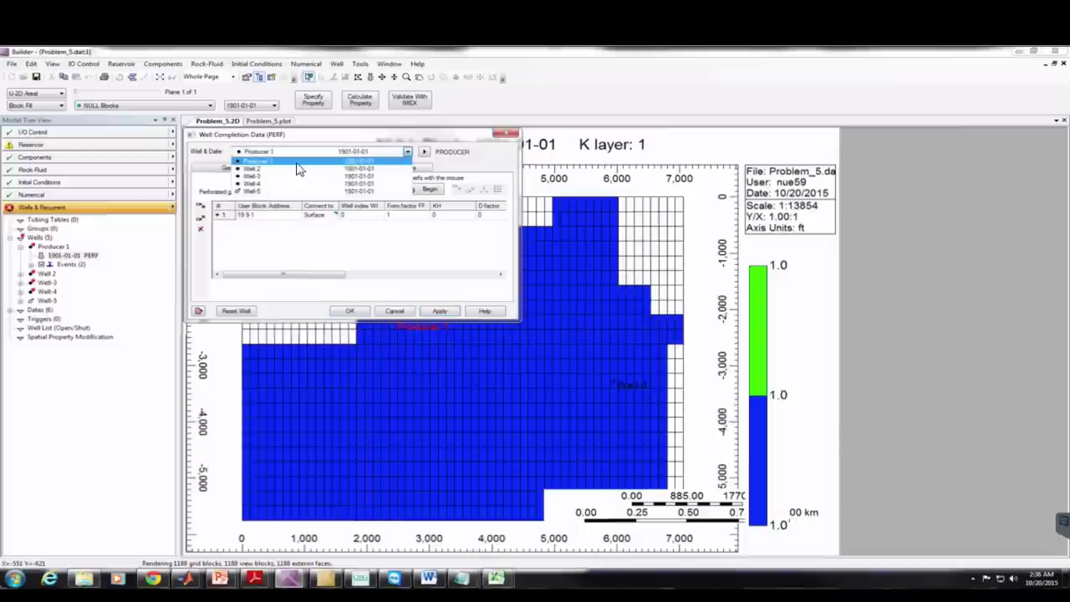
{"action": "left_click", "coordinate": [301, 161]}
{"action": "left_click", "coordinate": [201, 208]}
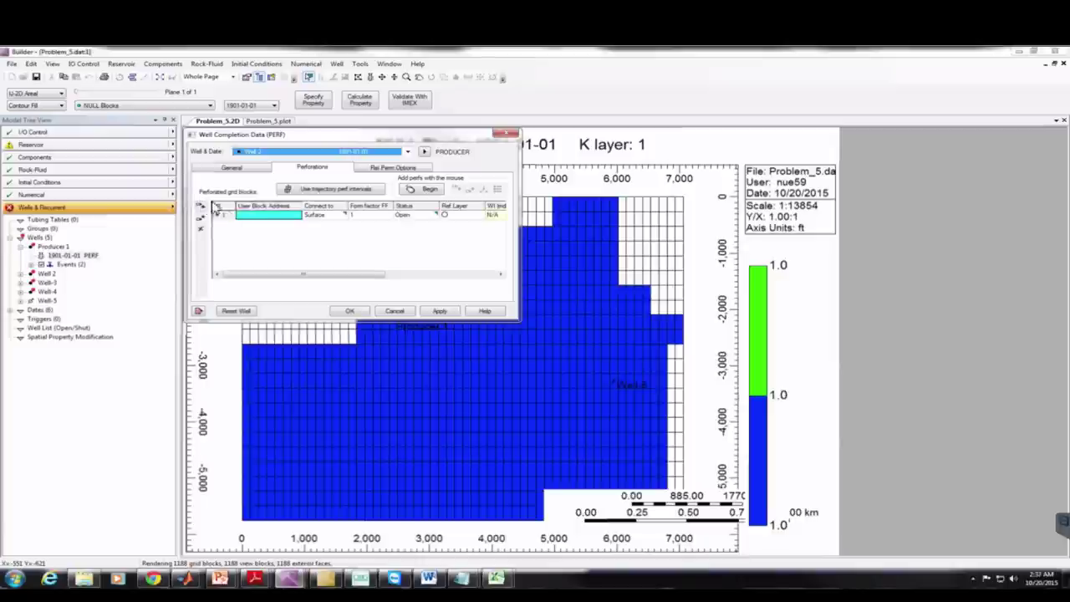
{"action": "left_click", "coordinate": [249, 217]}
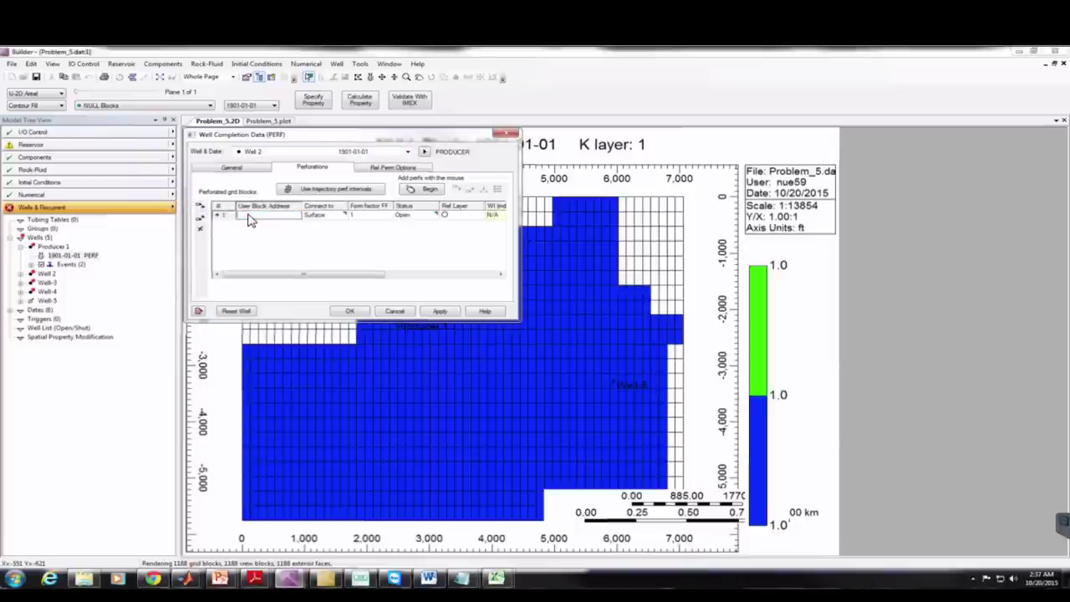
{"action": "type", "text": "3 1"}
{"action": "left_click", "coordinate": [440, 311]}
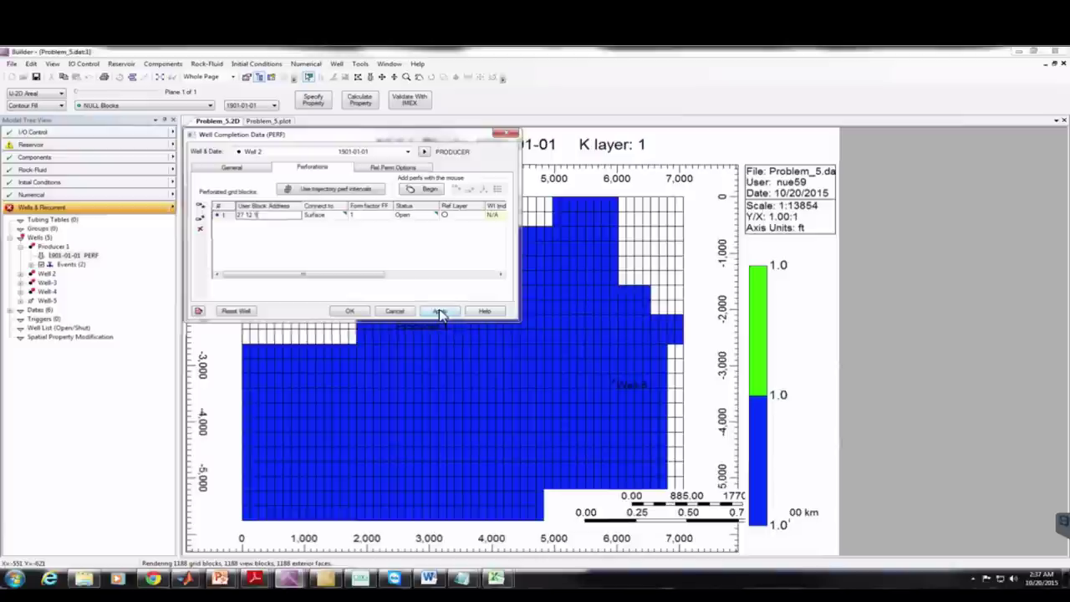
Add a perforation at block address 36 14 1 to Well-3 and apply it
{"action": "left_click", "coordinate": [409, 153]}
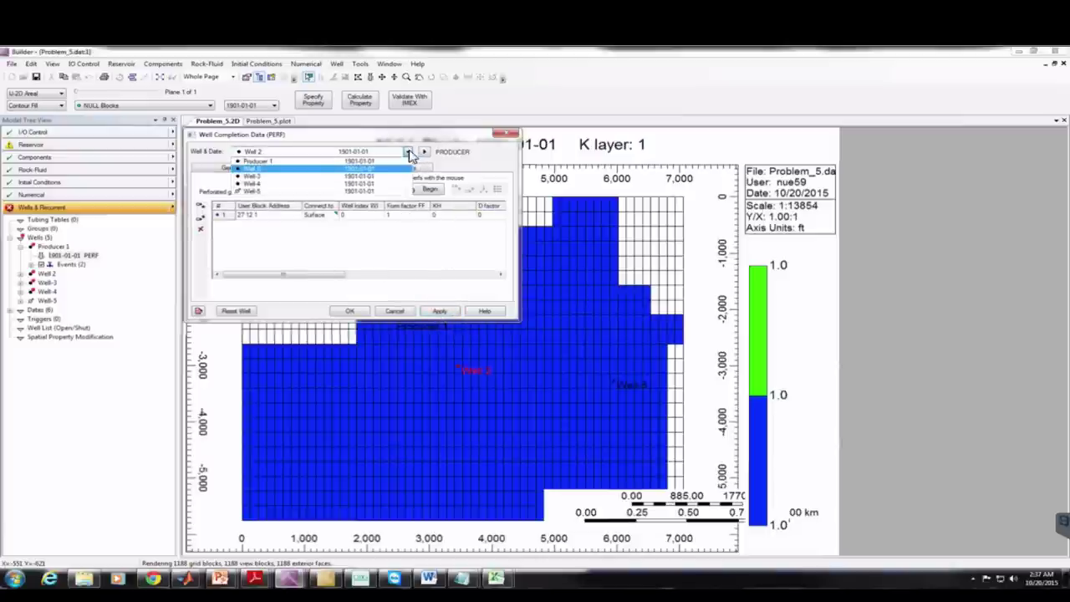
{"action": "left_click", "coordinate": [362, 175]}
{"action": "left_click", "coordinate": [201, 205]}
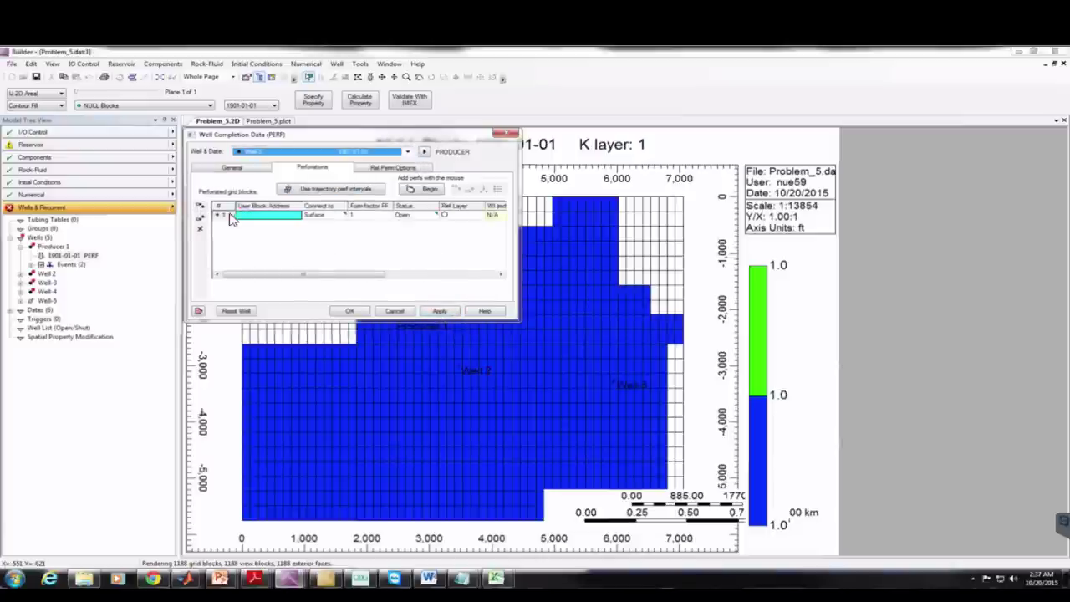
{"action": "left_click", "coordinate": [247, 216]}
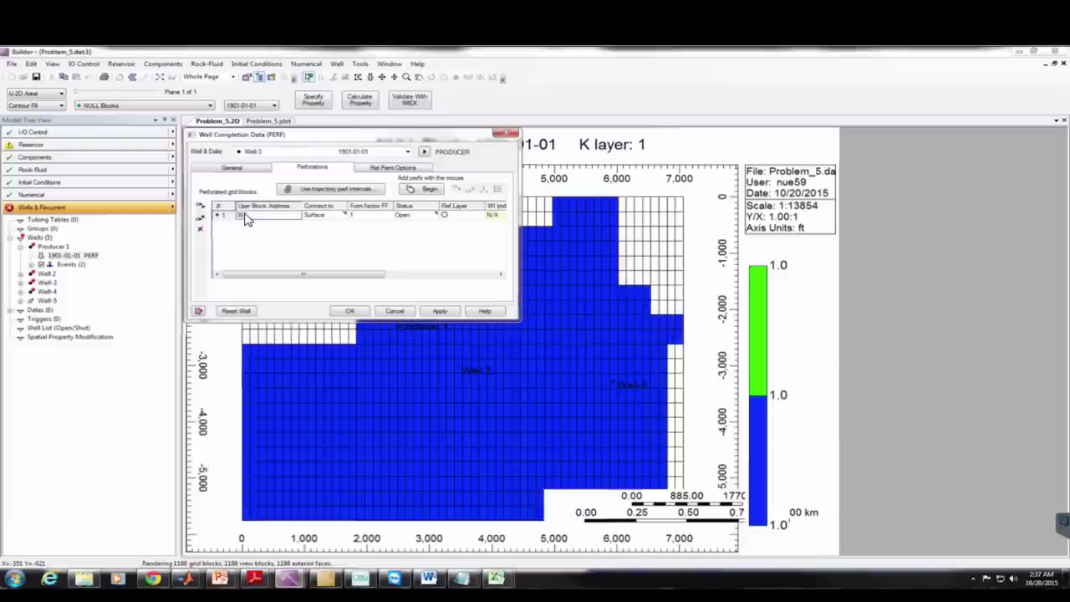
{"action": "type", "text": "3 6 14 1"}
{"action": "left_click", "coordinate": [439, 311]}
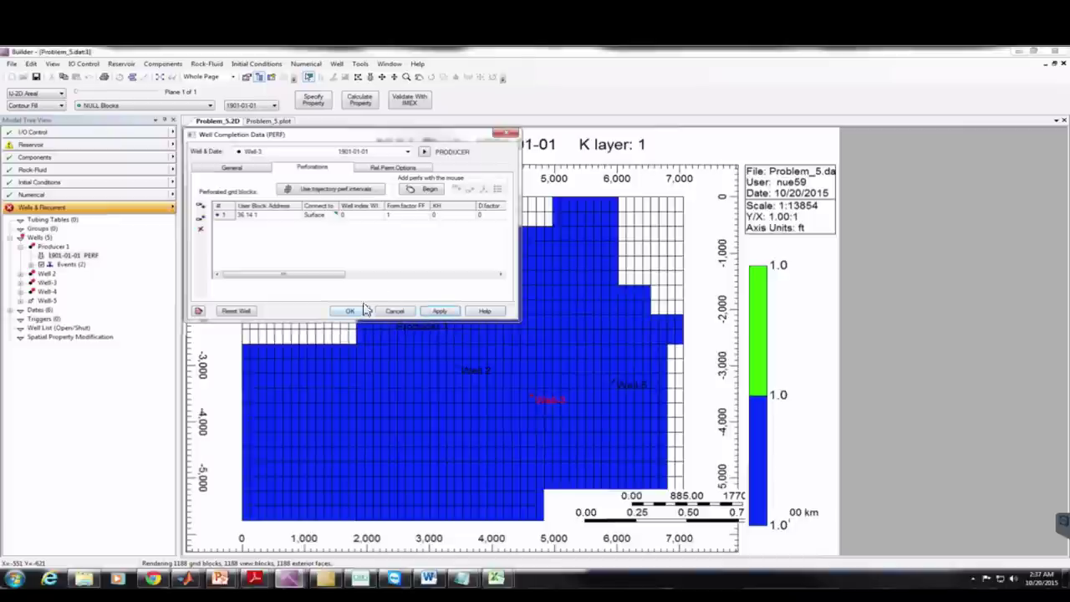
Add a perforation at block address 50 12 1 to Well-4 and apply it
{"action": "left_click", "coordinate": [407, 151]}
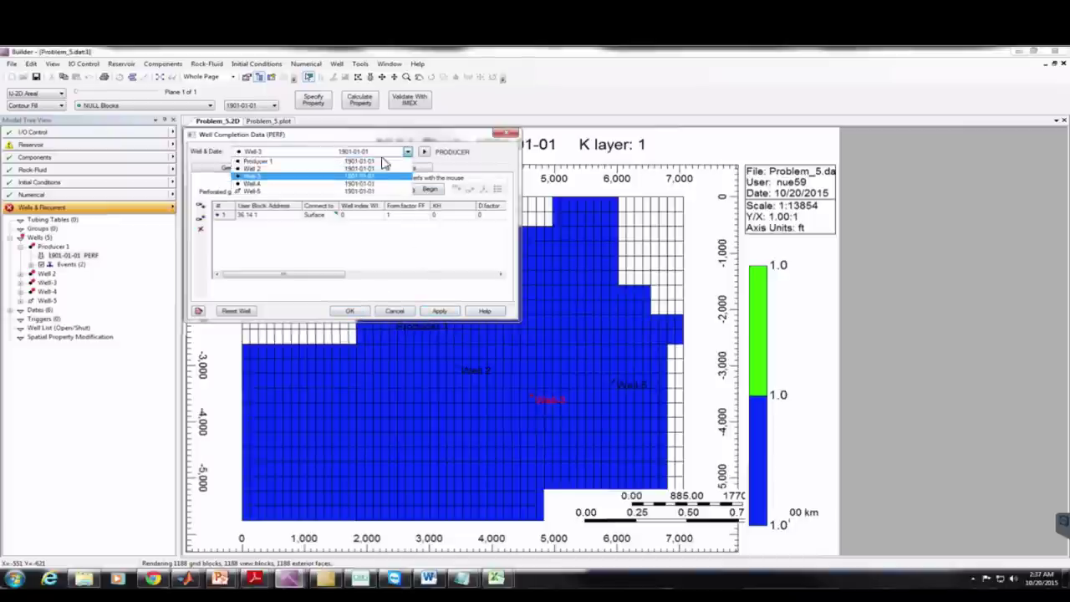
{"action": "left_click", "coordinate": [316, 185]}
{"action": "left_click", "coordinate": [200, 206]}
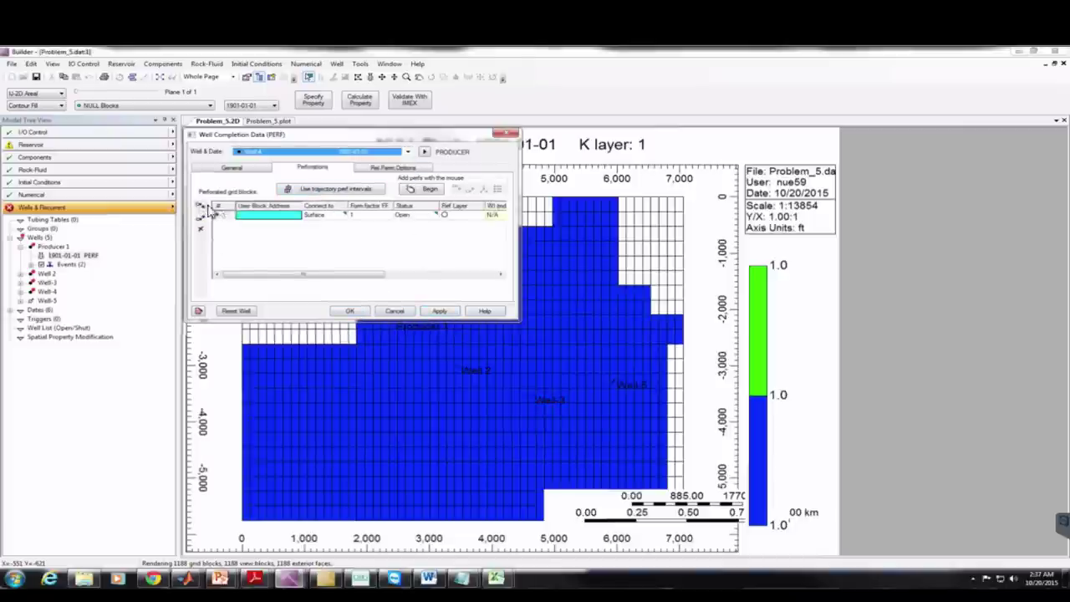
{"action": "left_click", "coordinate": [249, 220]}
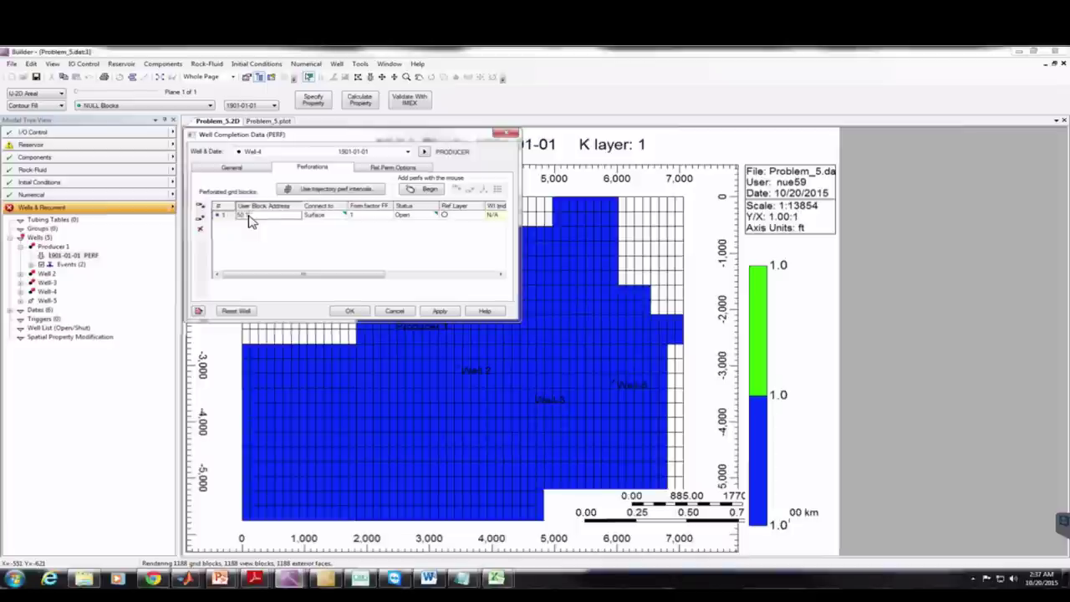
{"action": "left_click", "coordinate": [440, 310]}
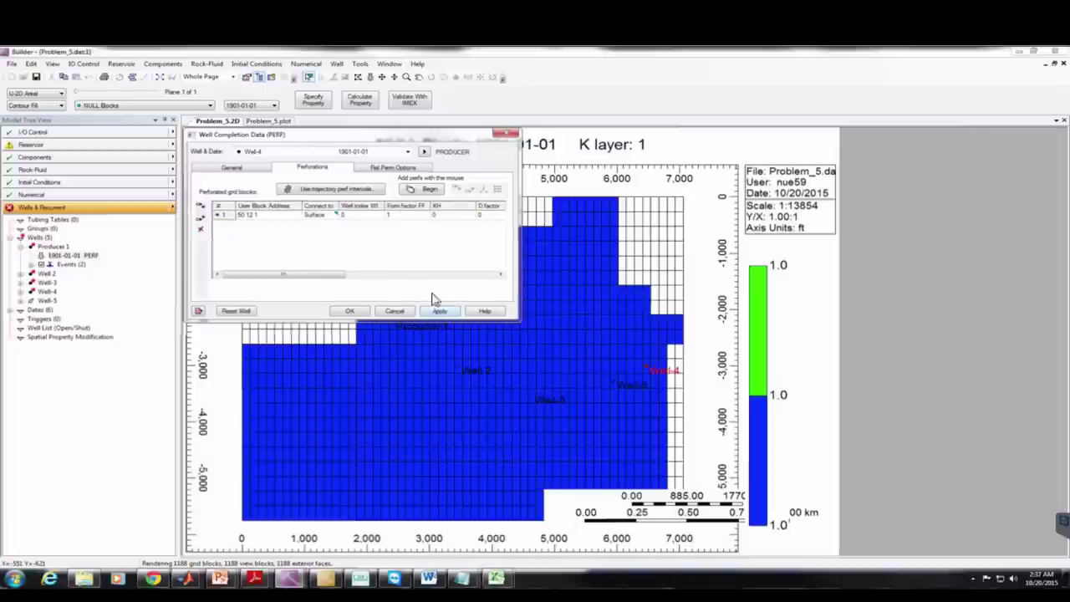
Change Well-5's perforation block address to 35 5 1, apply it and close the well completion data
{"action": "left_click", "coordinate": [407, 151]}
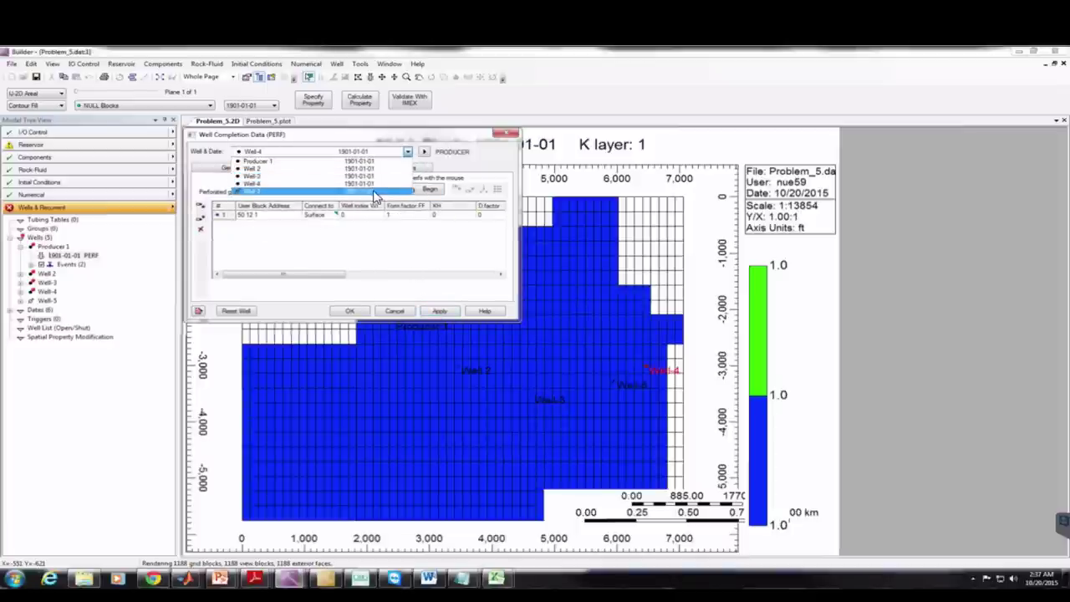
{"action": "left_click", "coordinate": [372, 205]}
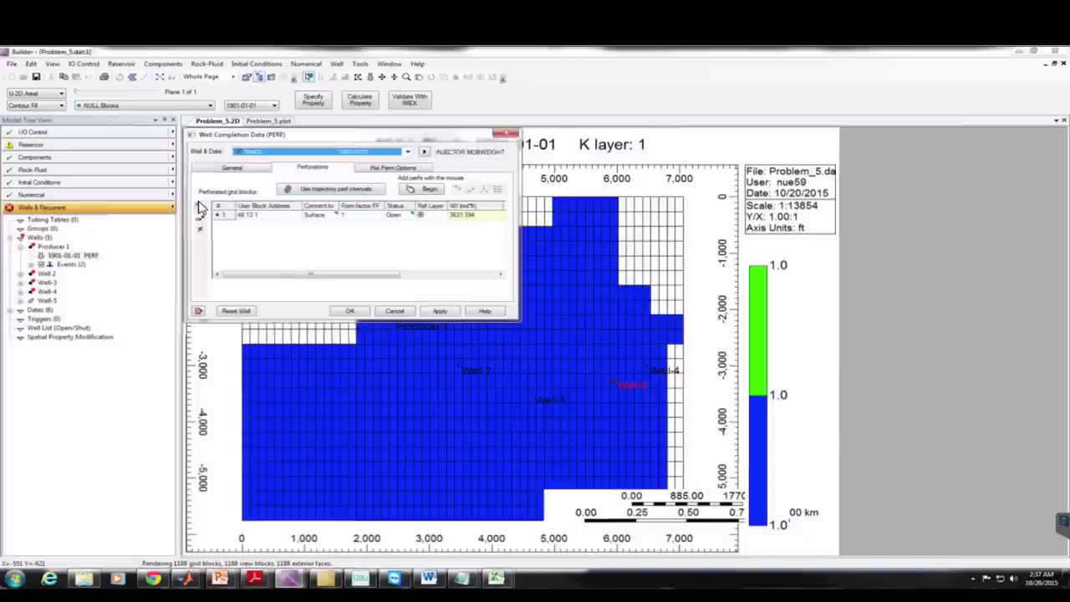
{"action": "left_click", "coordinate": [269, 217]}
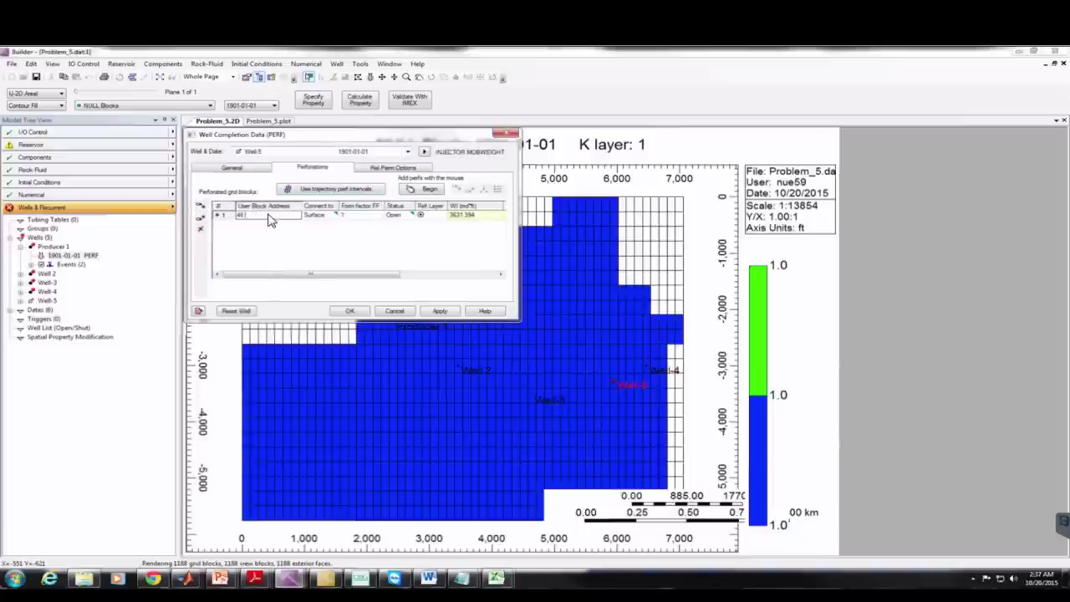
{"action": "type", "text": "3"}
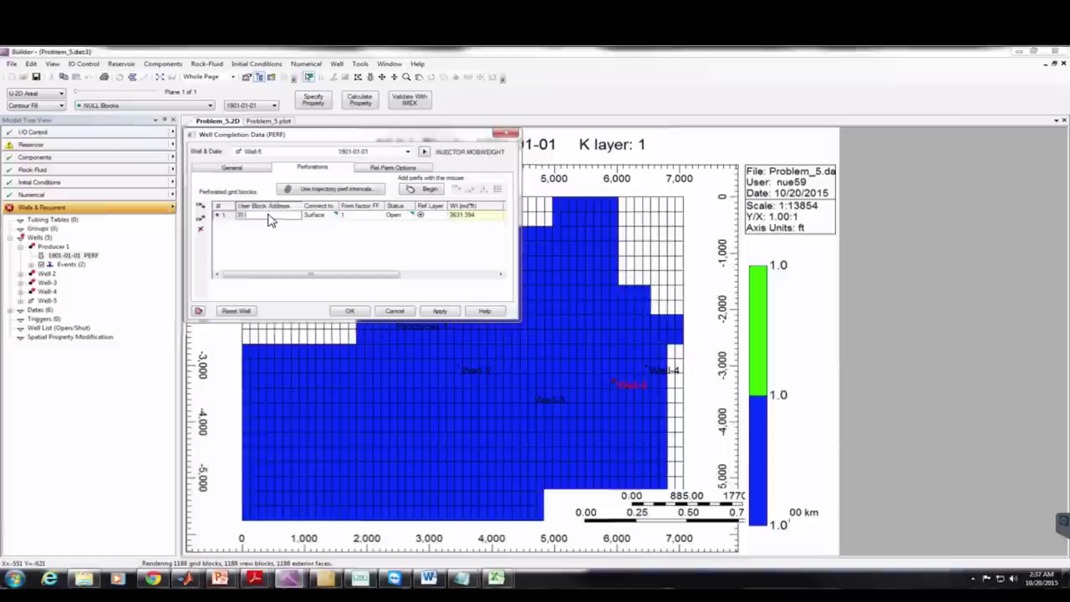
{"action": "type", "text": "5 5 1"}
{"action": "left_click", "coordinate": [438, 310]}
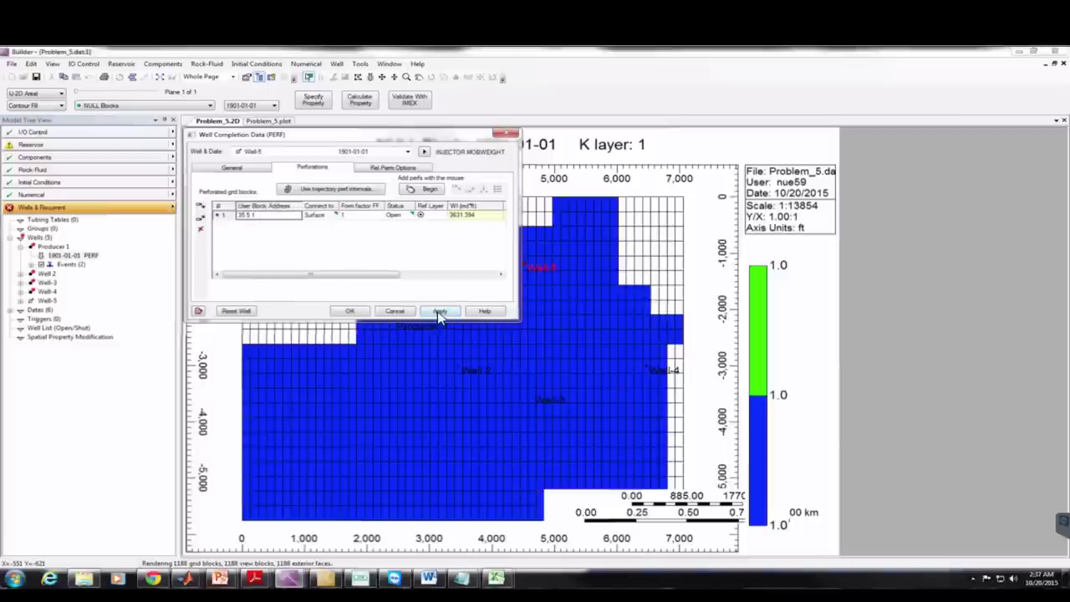
{"action": "left_click", "coordinate": [351, 311]}
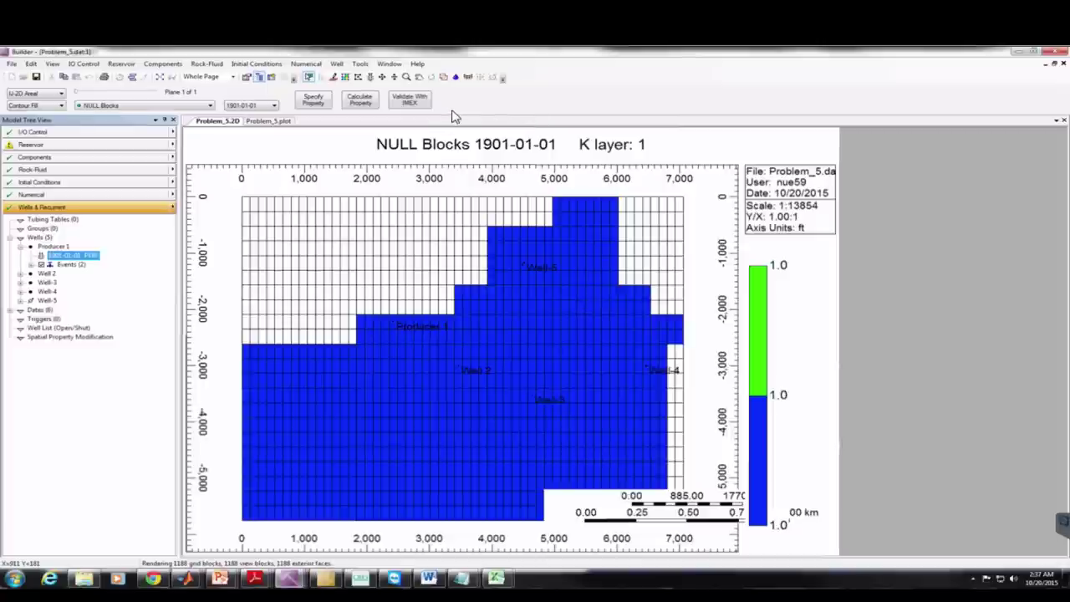
{"action": "left_click", "coordinate": [407, 99]}
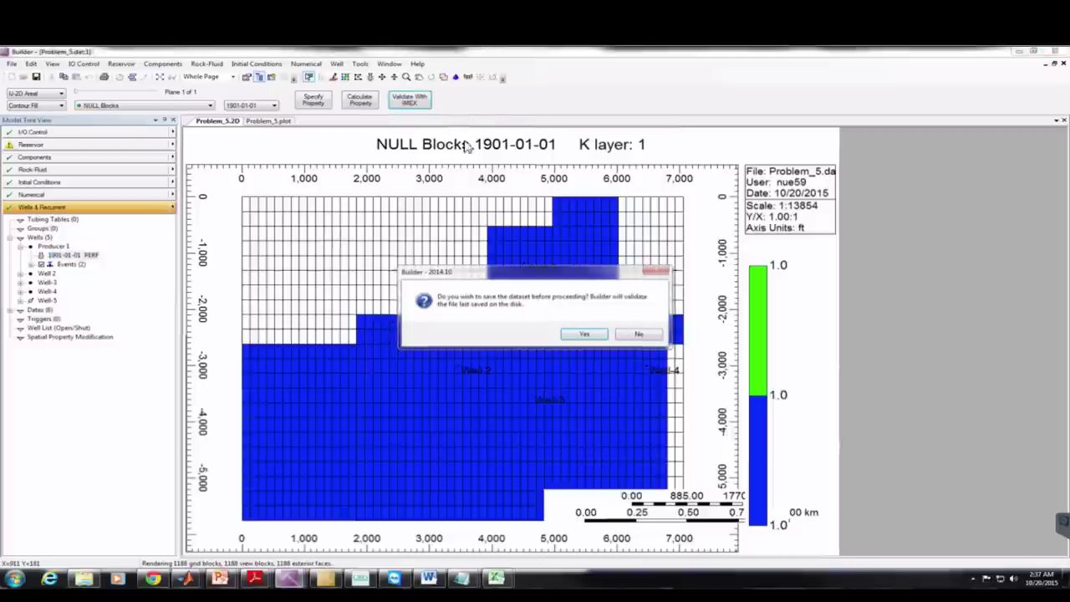
{"action": "left_click", "coordinate": [635, 335]}
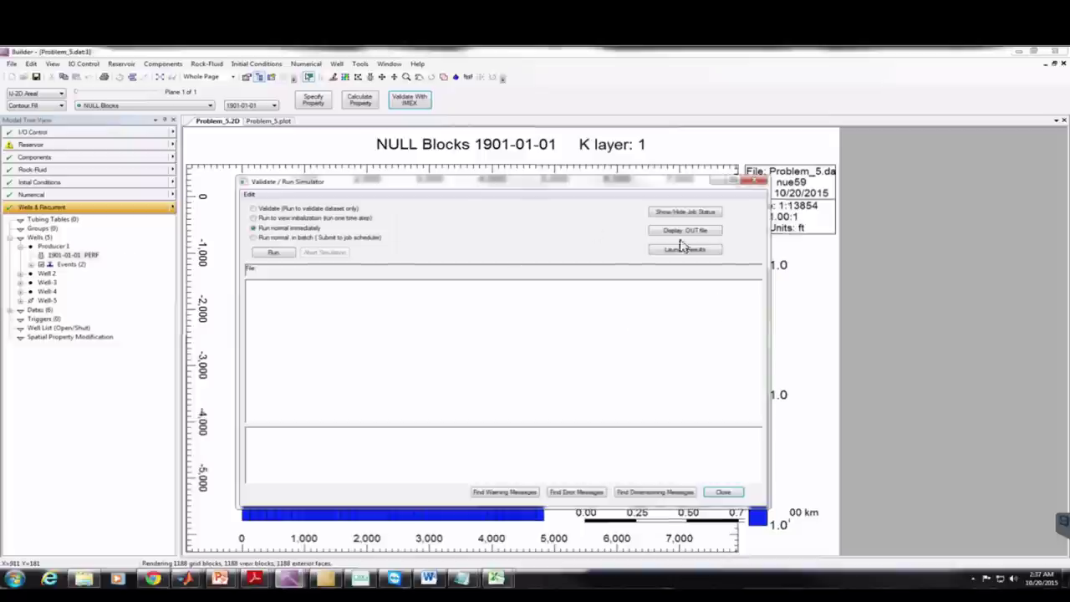
{"action": "left_click", "coordinate": [753, 181]}
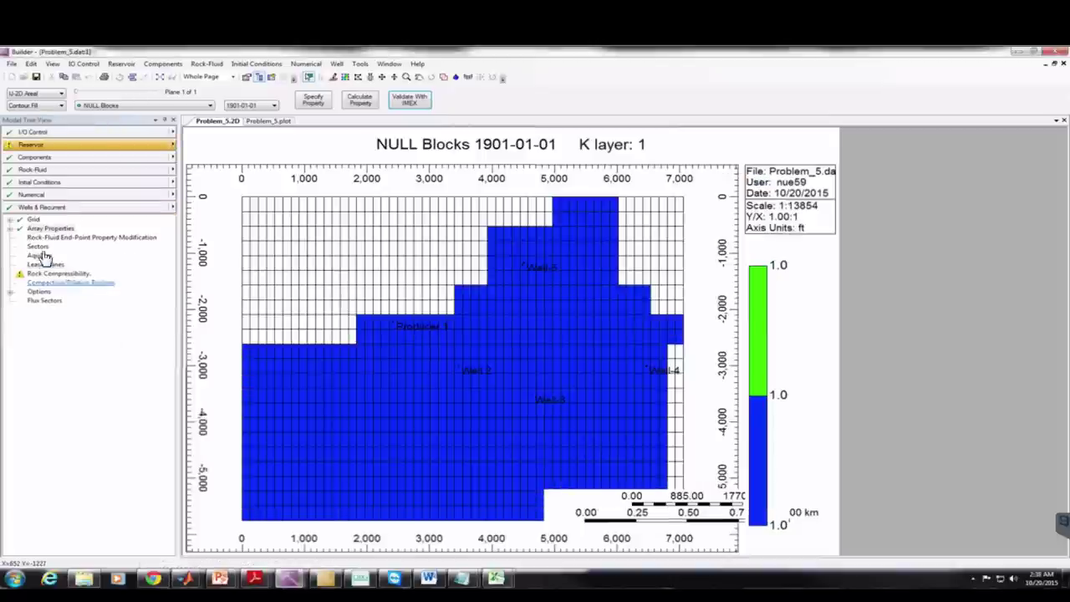
Start adding a range of simulation dates from 1901-01-01 with a step of 1 day
{"action": "left_click", "coordinate": [46, 207]}
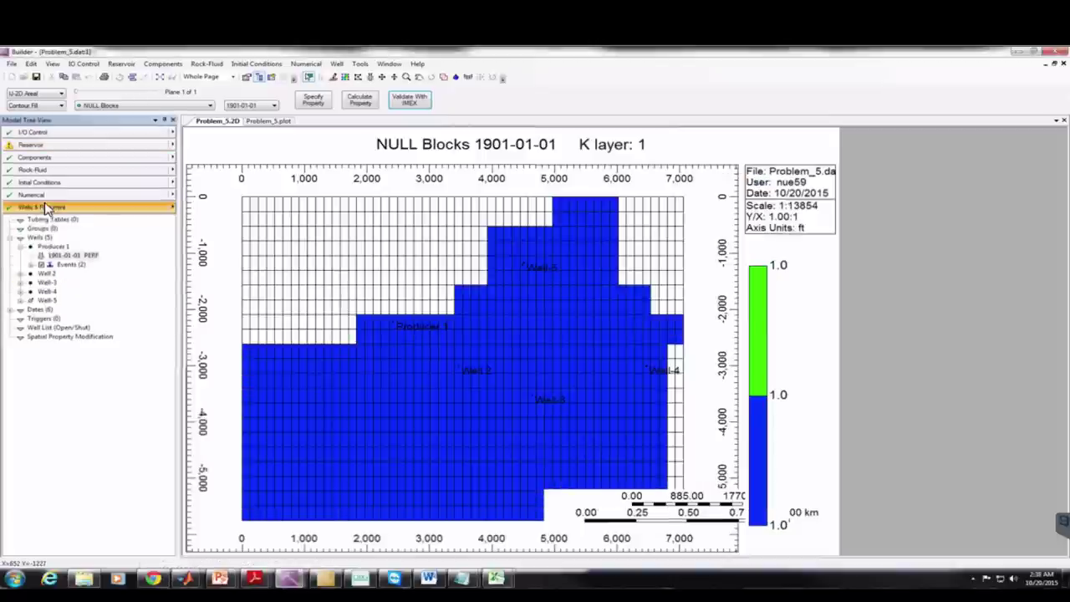
{"action": "double_click", "coordinate": [38, 311]}
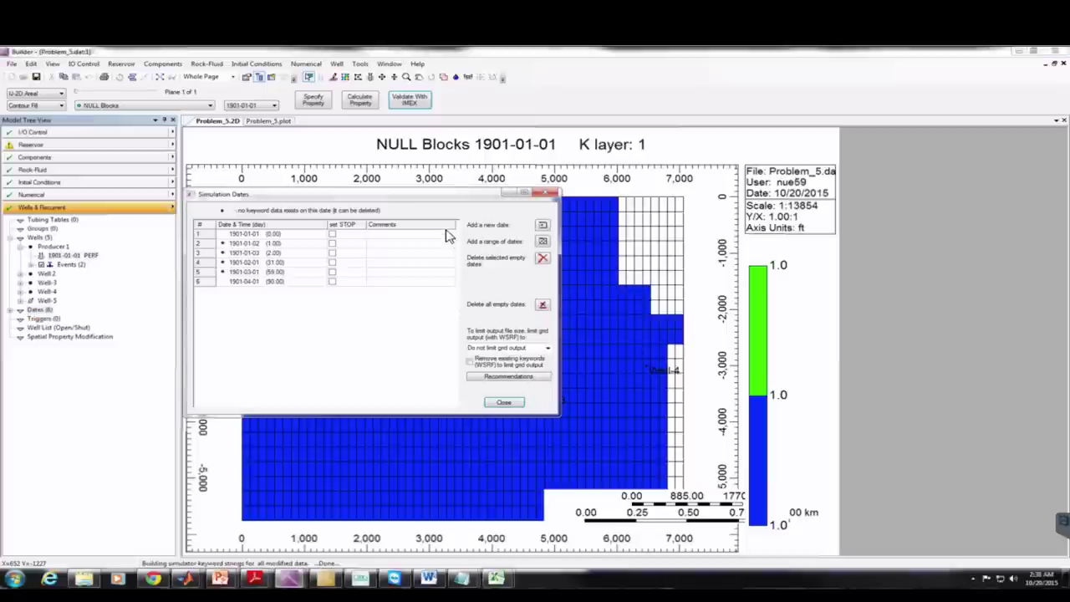
{"action": "left_click", "coordinate": [541, 242]}
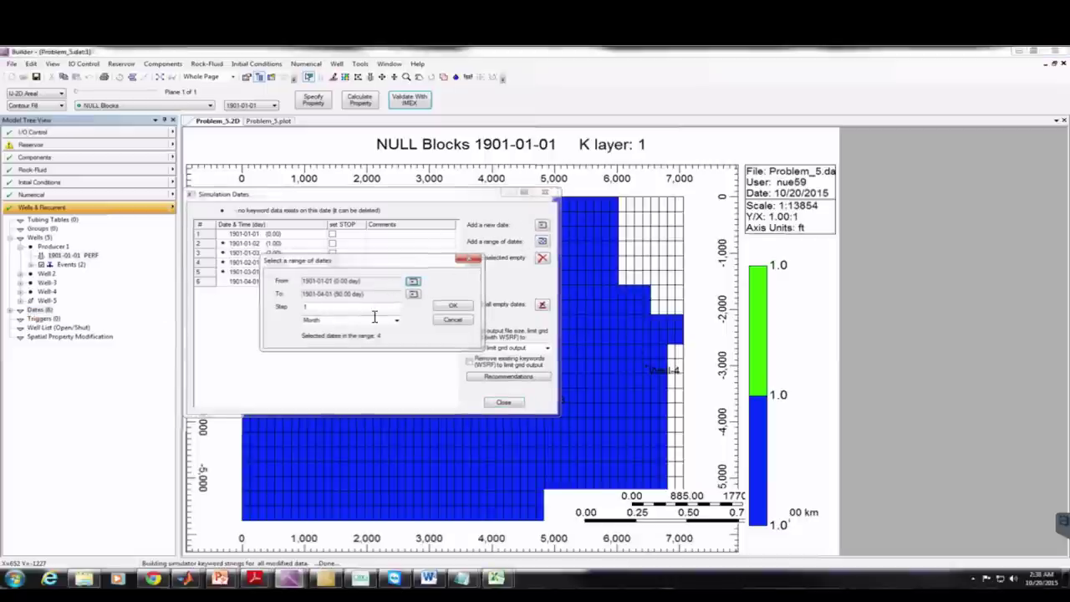
{"action": "left_click", "coordinate": [359, 320]}
{"action": "left_click", "coordinate": [397, 321]}
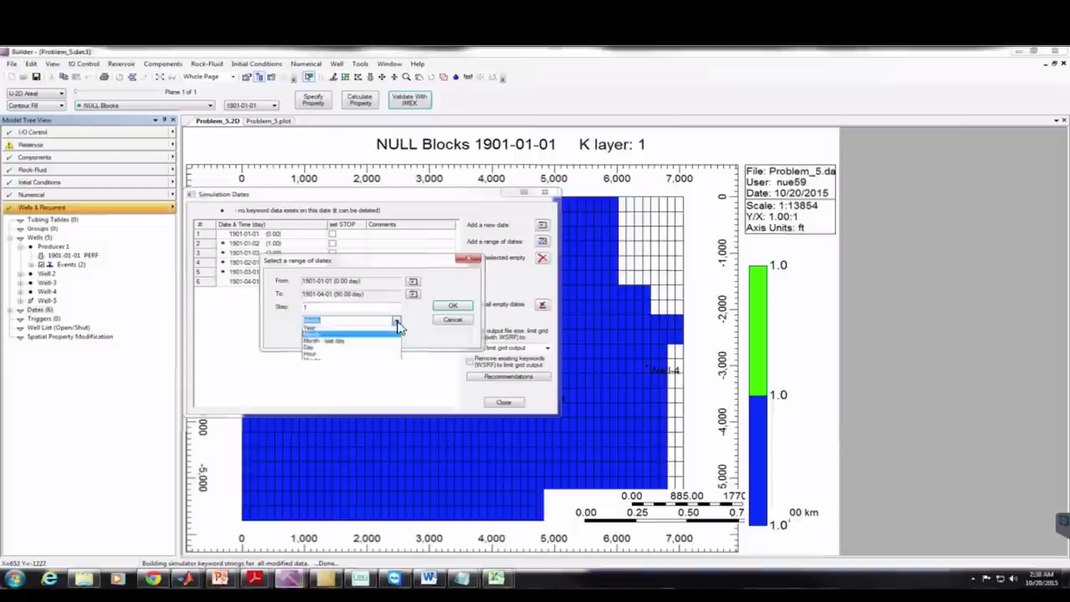
{"action": "left_click", "coordinate": [341, 348]}
{"action": "left_click", "coordinate": [331, 308]}
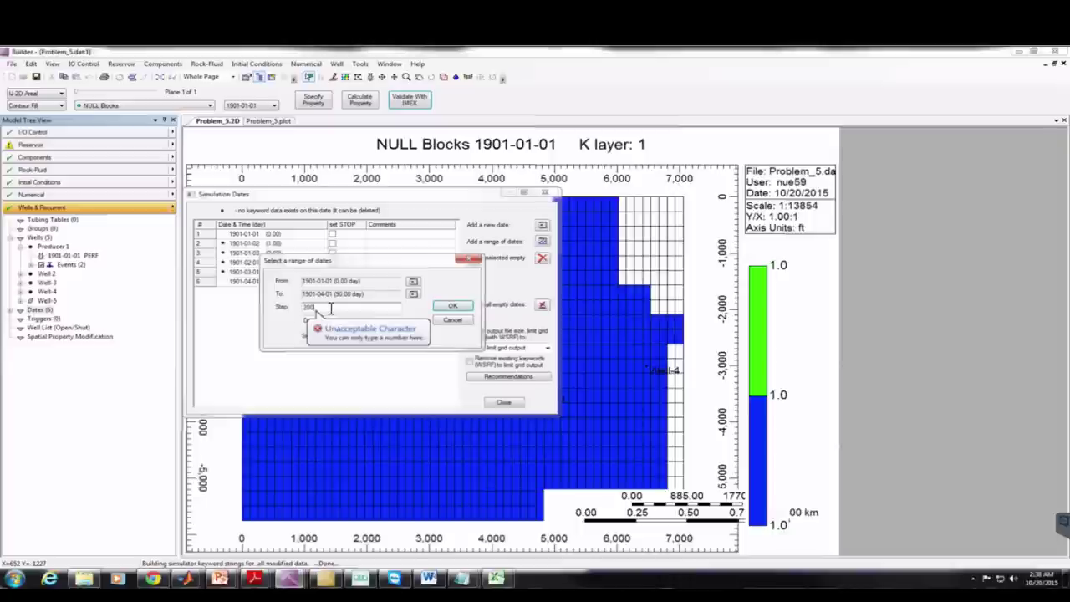
{"action": "key", "text": "BackSpace"}
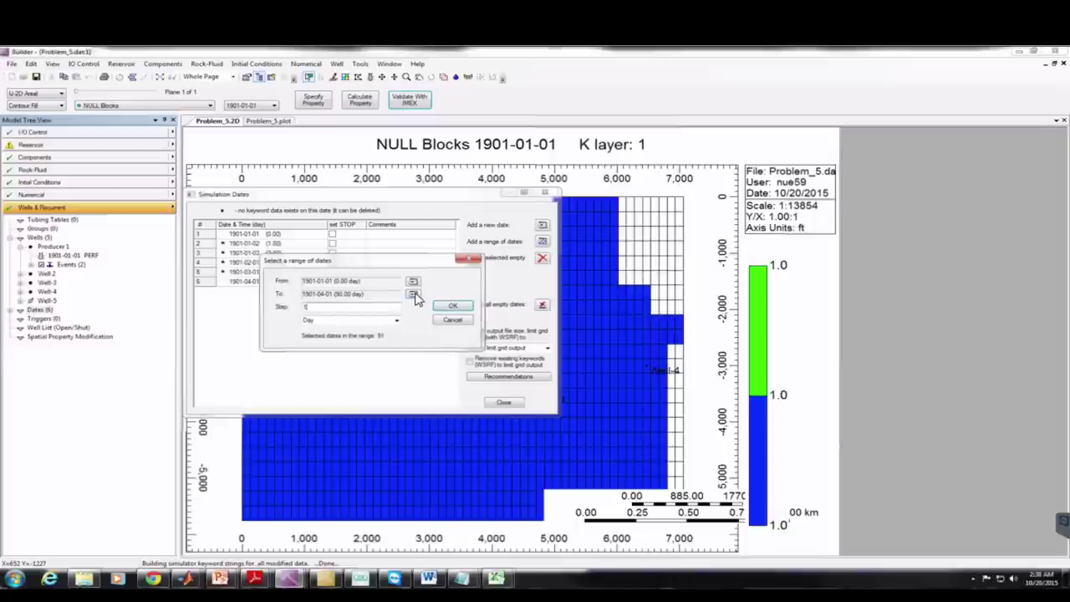
End the date range at 200 days since simulation start, add the dates and close the simulation dates
{"action": "left_click", "coordinate": [414, 295]}
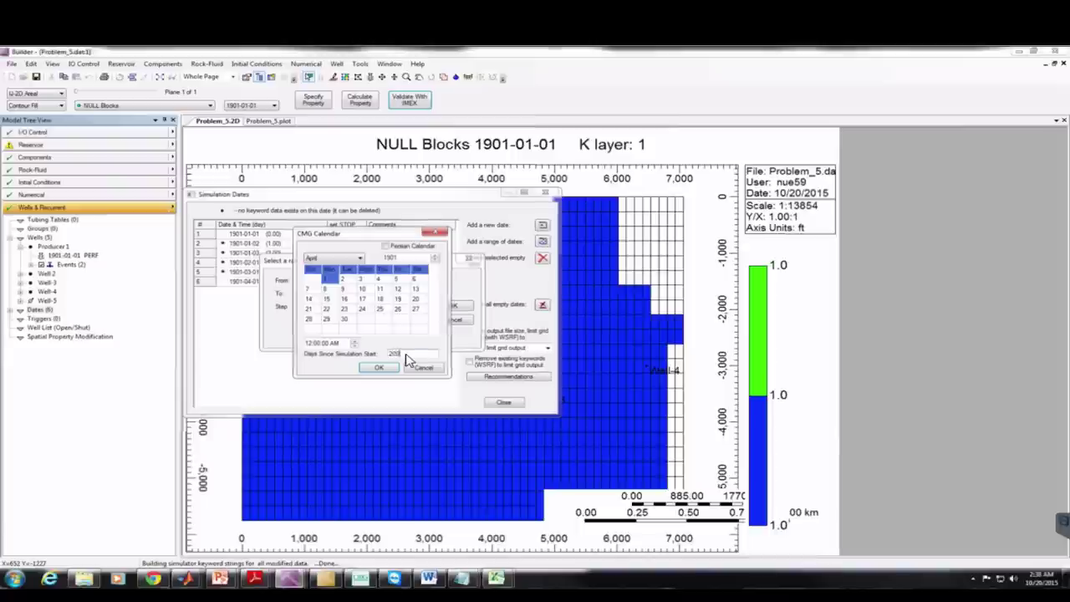
{"action": "left_click", "coordinate": [378, 368]}
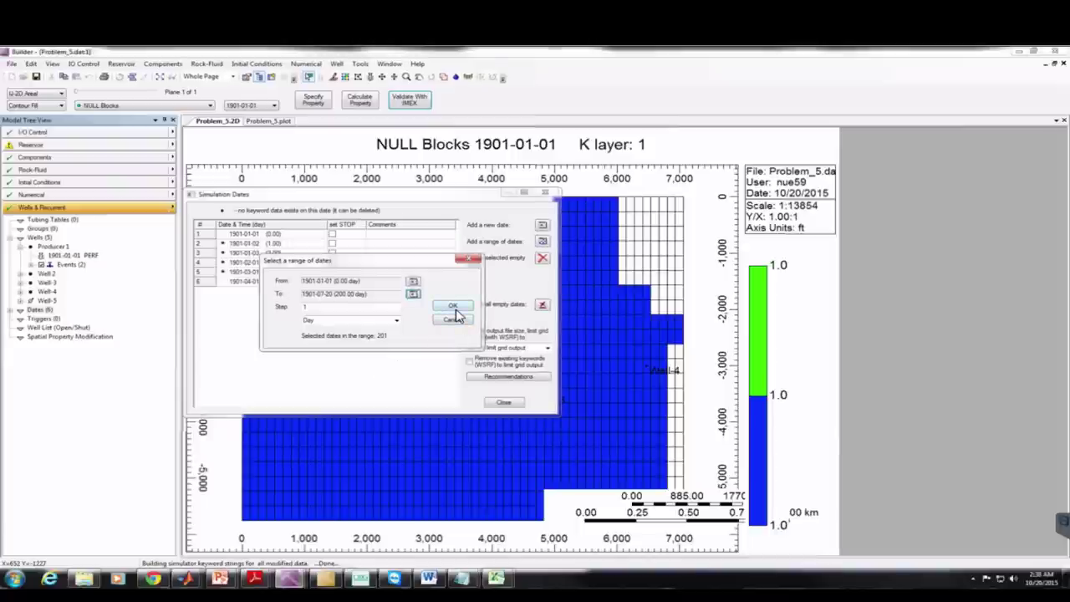
{"action": "left_click", "coordinate": [452, 307]}
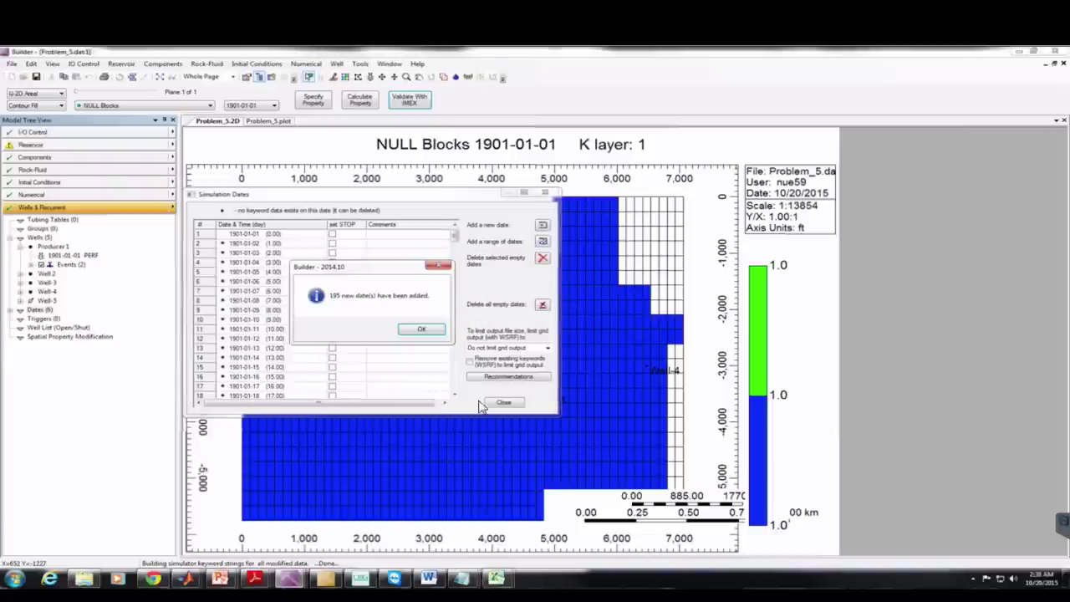
{"action": "left_click", "coordinate": [430, 331]}
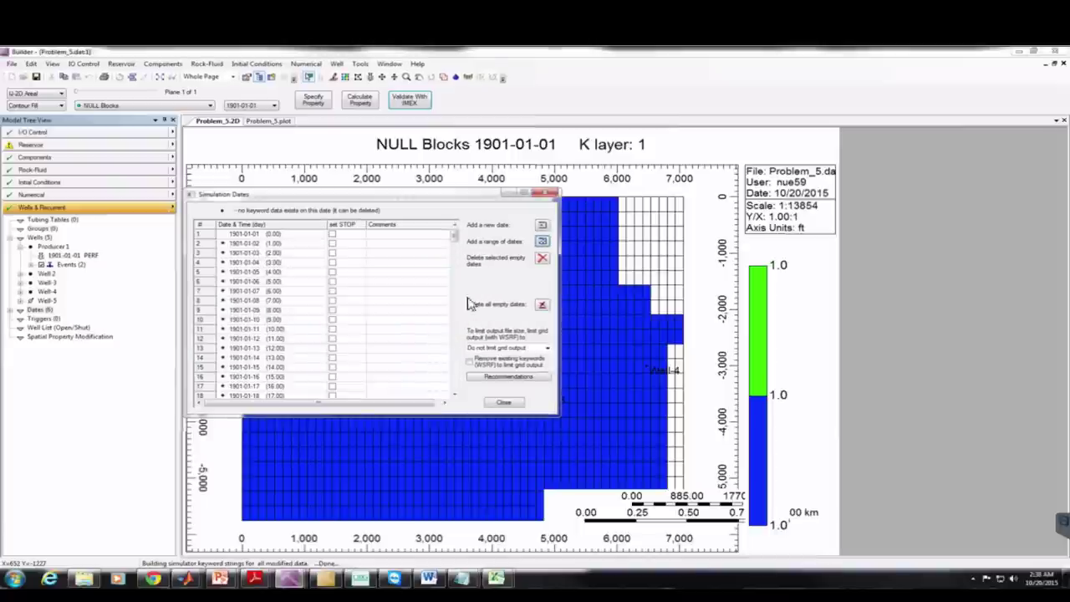
{"action": "left_click", "coordinate": [548, 193]}
Save the dataset over the existing Problem_5.dat and run the full simulation immediately with IMEX
{"action": "left_click", "coordinate": [412, 99]}
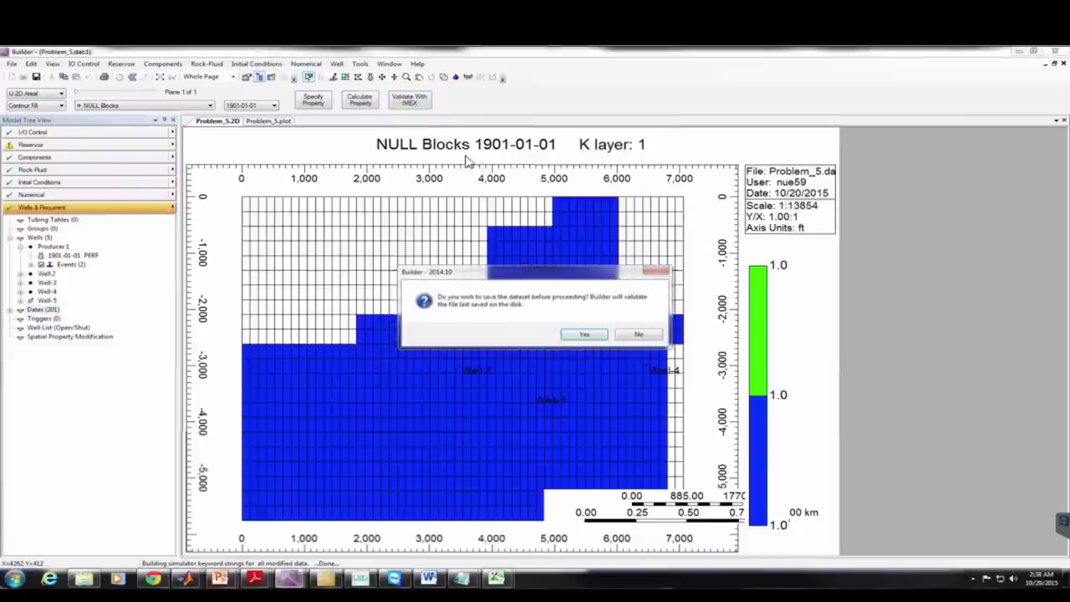
{"action": "left_click", "coordinate": [582, 336]}
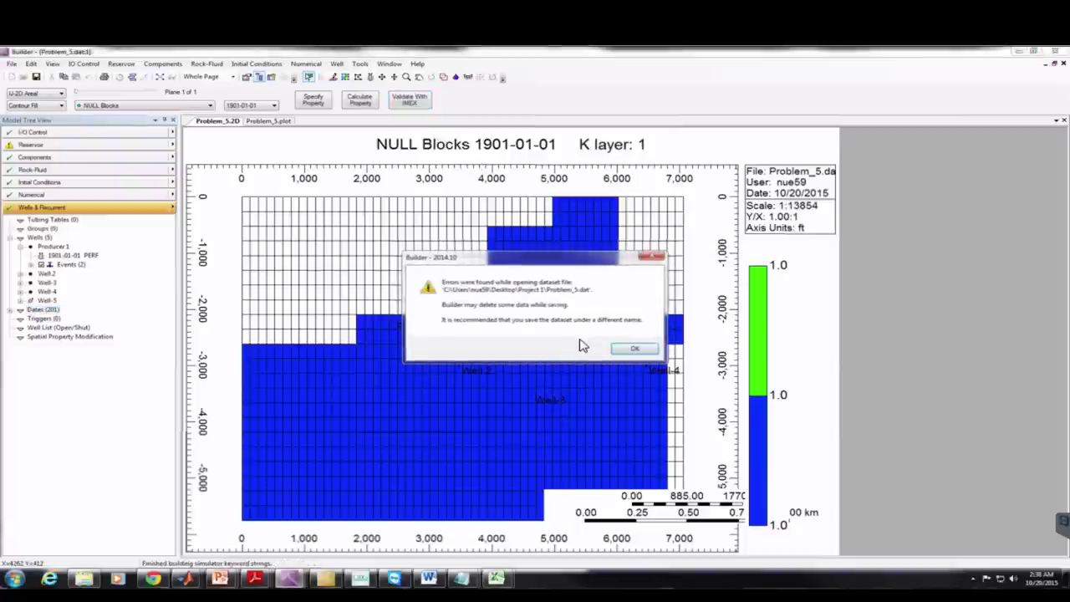
{"action": "left_click", "coordinate": [630, 350]}
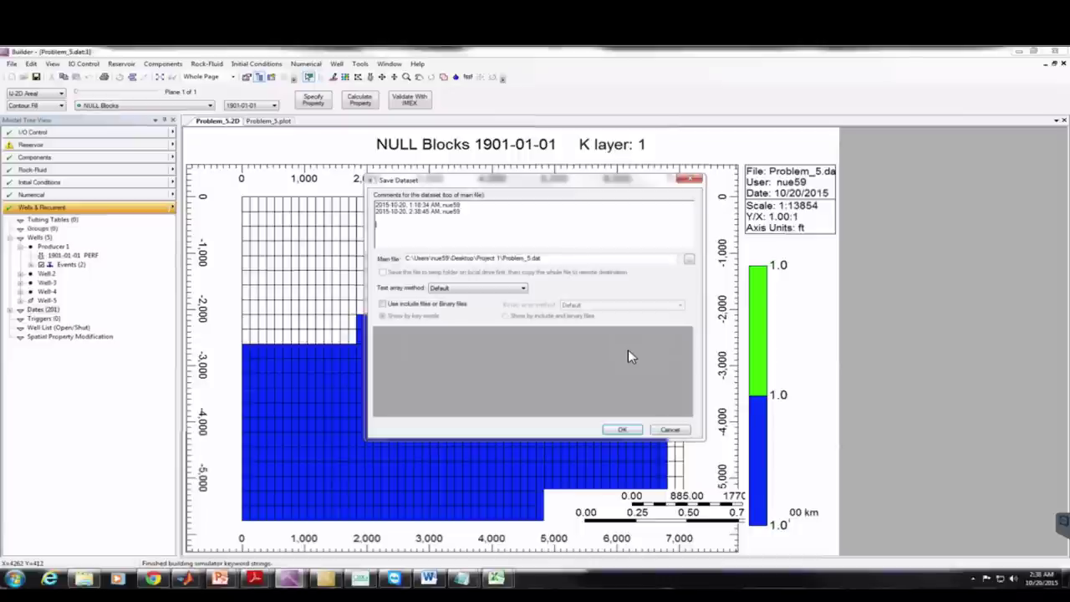
{"action": "left_click", "coordinate": [621, 430]}
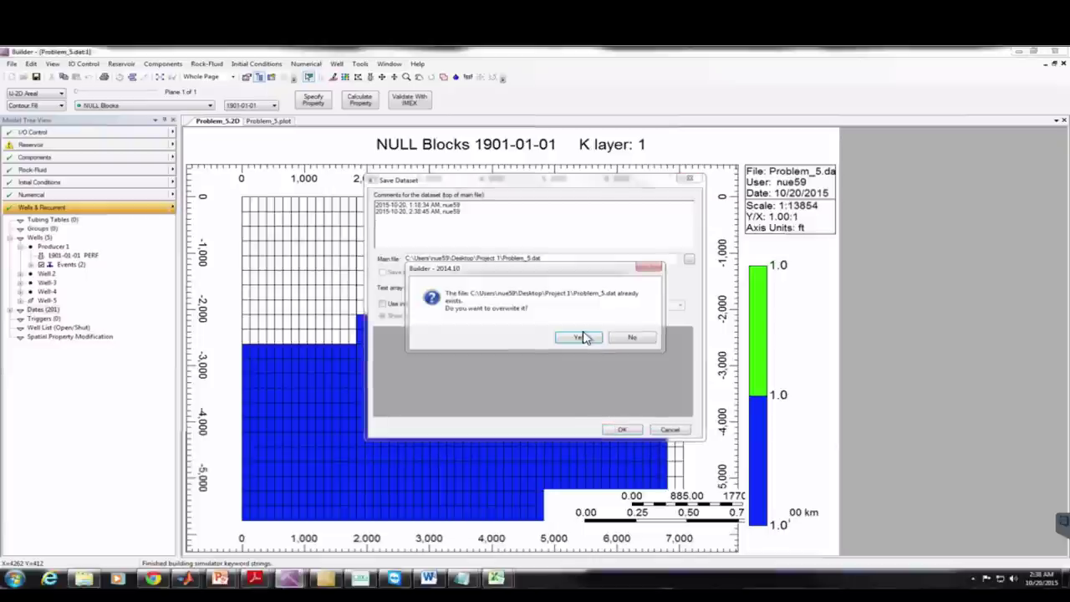
{"action": "left_click", "coordinate": [580, 338]}
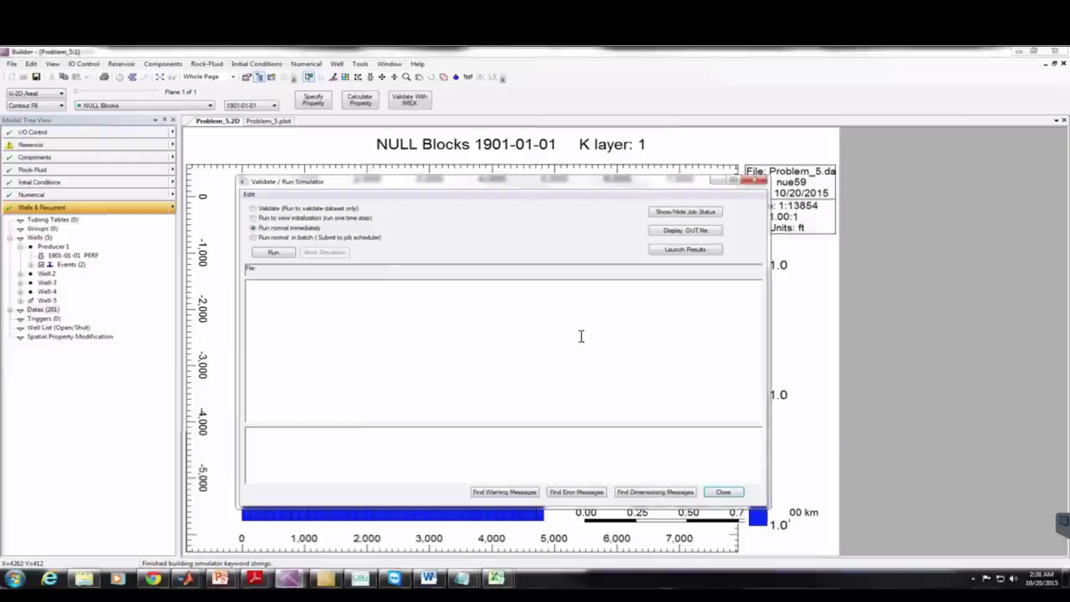
{"action": "left_click", "coordinate": [272, 252]}
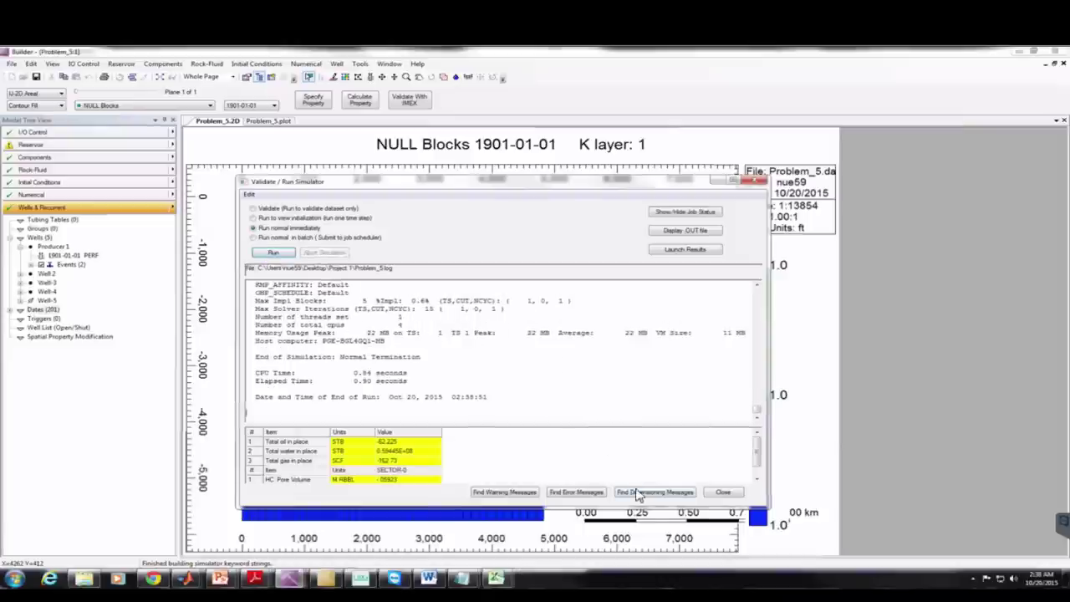
{"action": "left_click", "coordinate": [724, 493]}
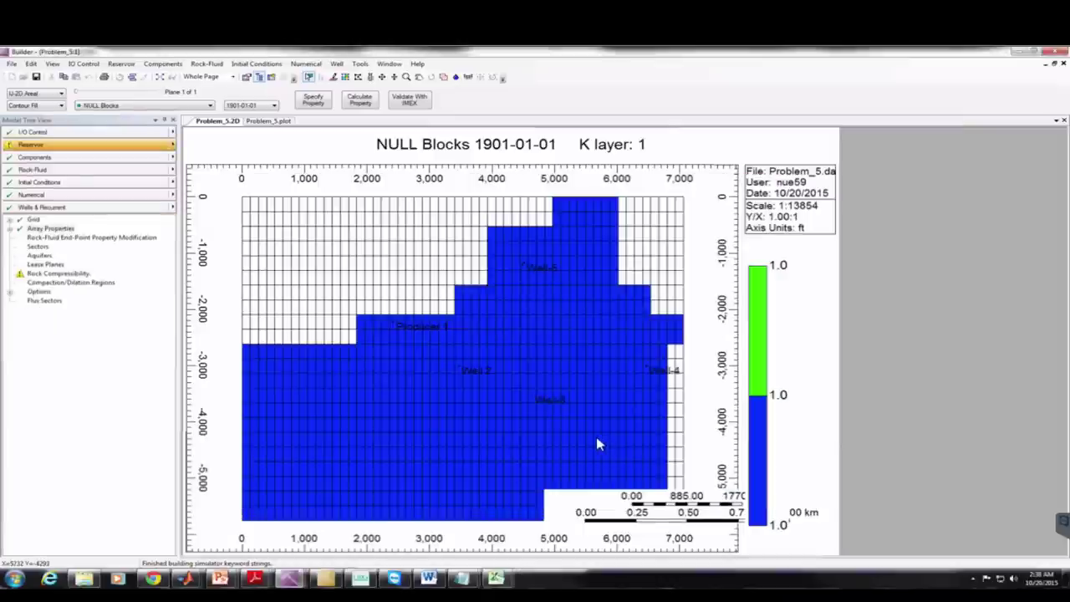
Switch to CMG Technologies Launcher and open the Problem_5.irf results file in Results 3D
{"action": "left_click", "coordinate": [361, 577]}
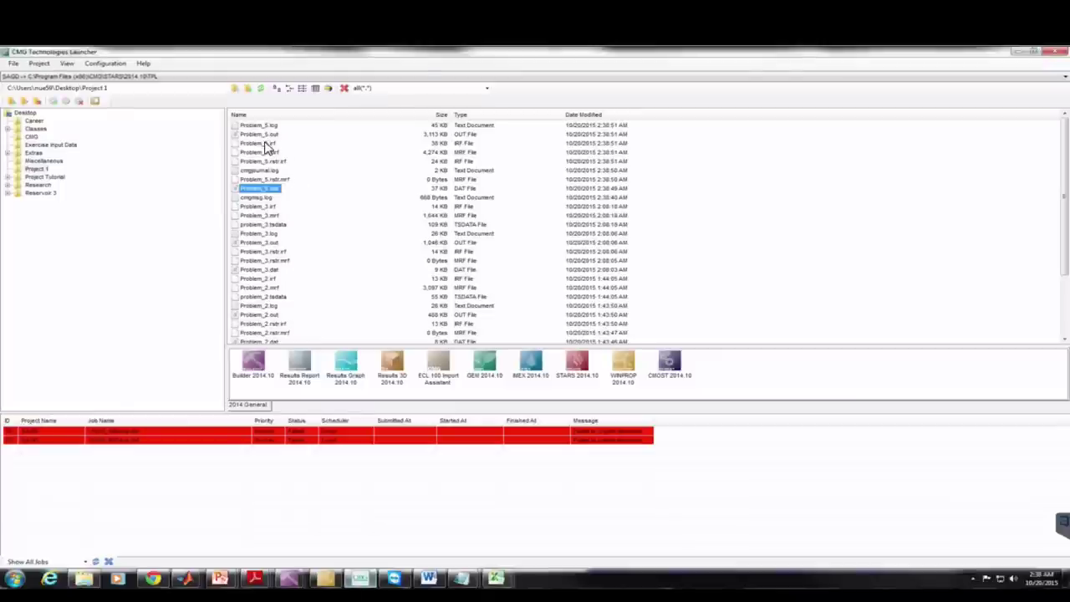
{"action": "left_click_drag", "start_coordinate": [266, 145], "coordinate": [393, 360]}
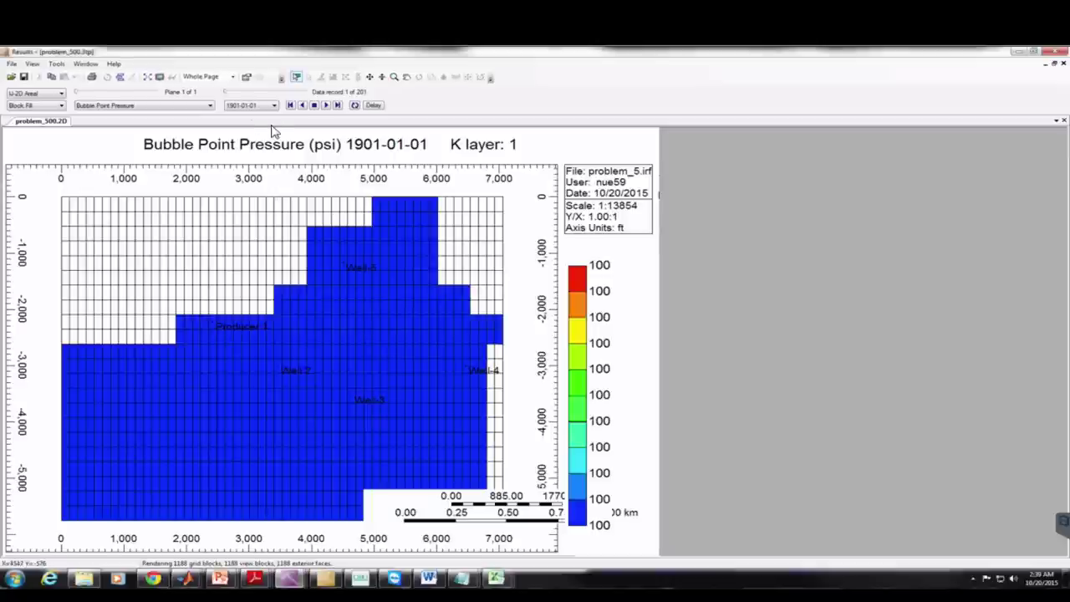
Display the Porosity map of the reservoir, followed by the Permeability I map
{"action": "left_click", "coordinate": [195, 106]}
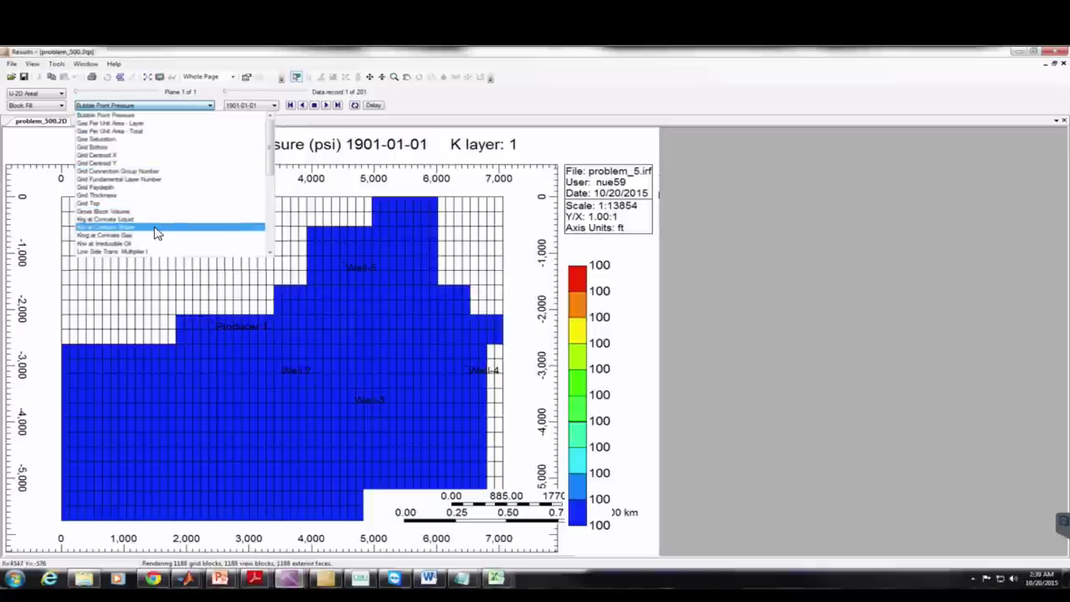
{"action": "left_click", "coordinate": [270, 198]}
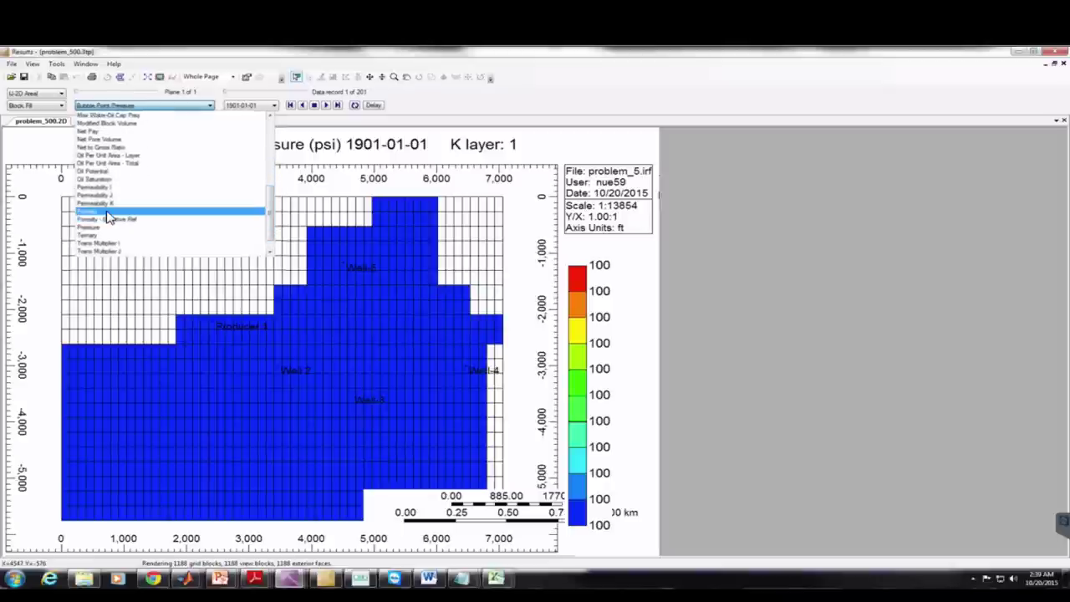
{"action": "left_click", "coordinate": [107, 215]}
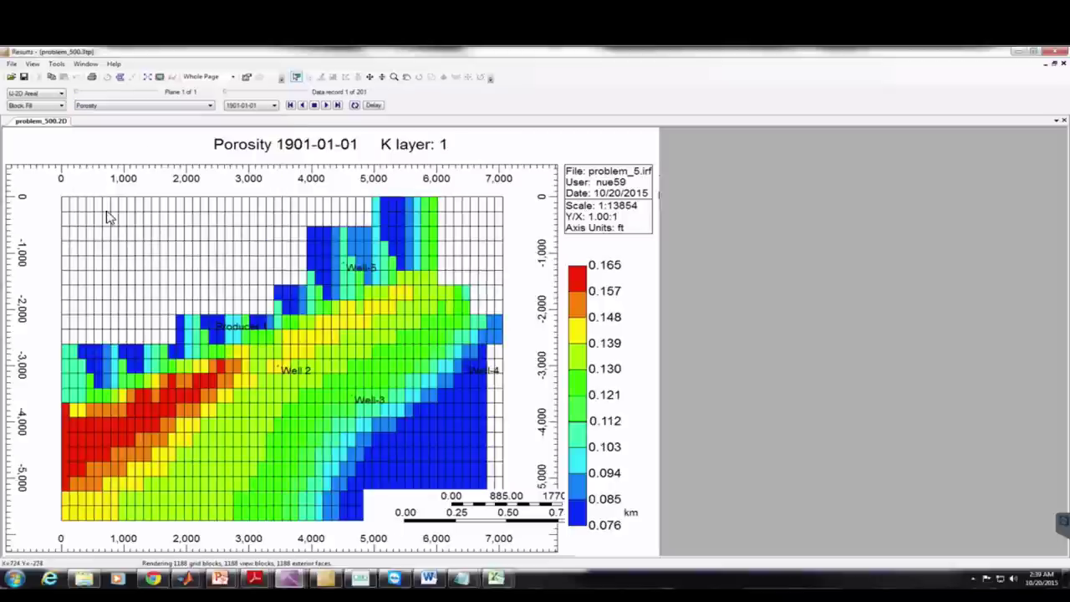
{"action": "left_click", "coordinate": [208, 107]}
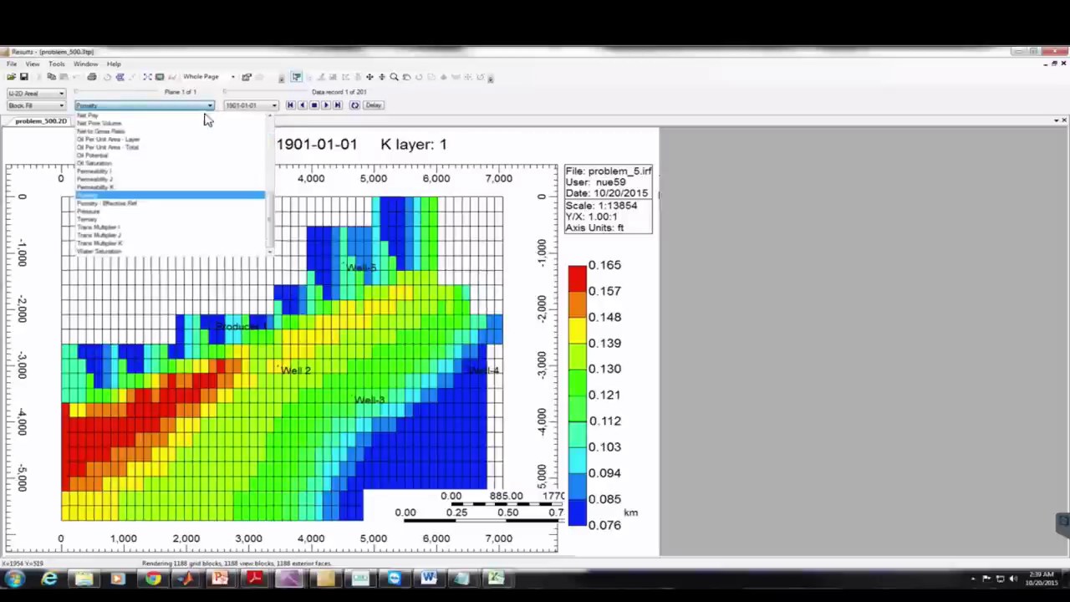
{"action": "left_click", "coordinate": [148, 174]}
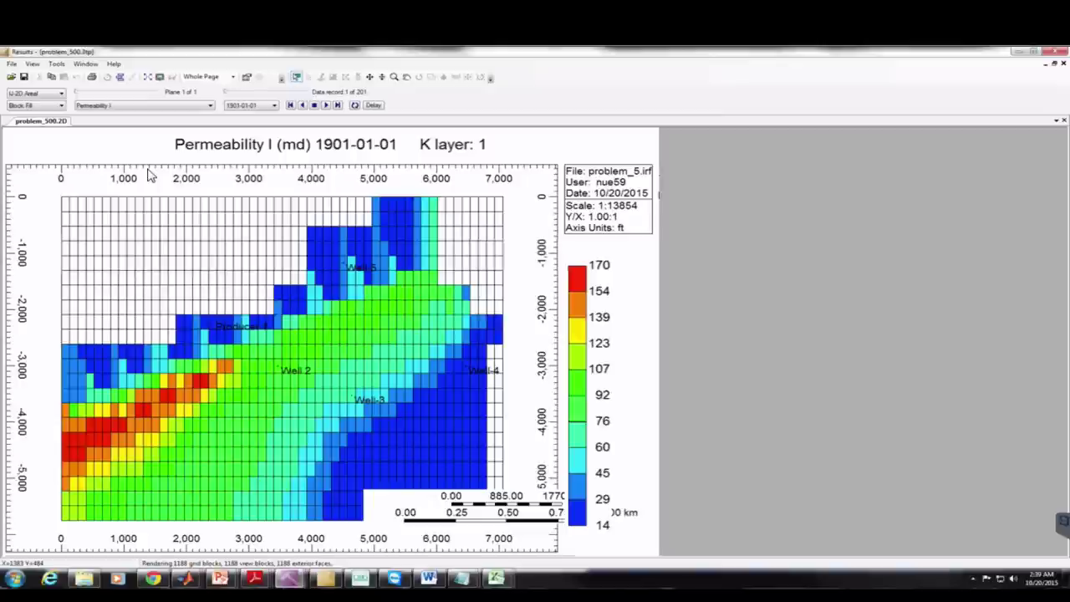
Display the Pressure map, play it through time, stop at 1901-04-06 and inspect the block pressures around the wells
{"action": "left_click", "coordinate": [173, 108]}
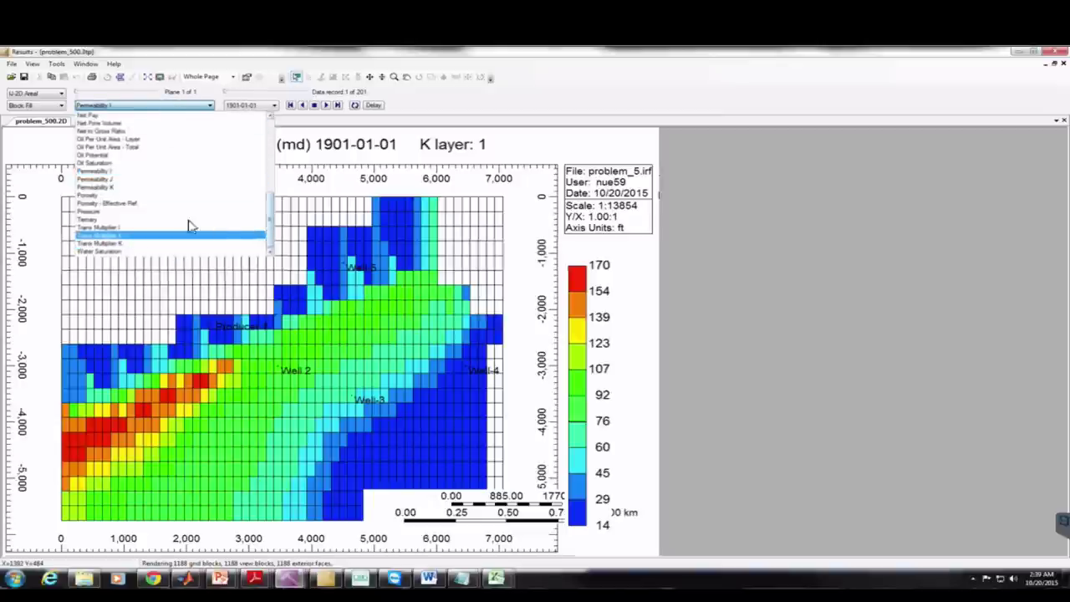
{"action": "left_click", "coordinate": [118, 211]}
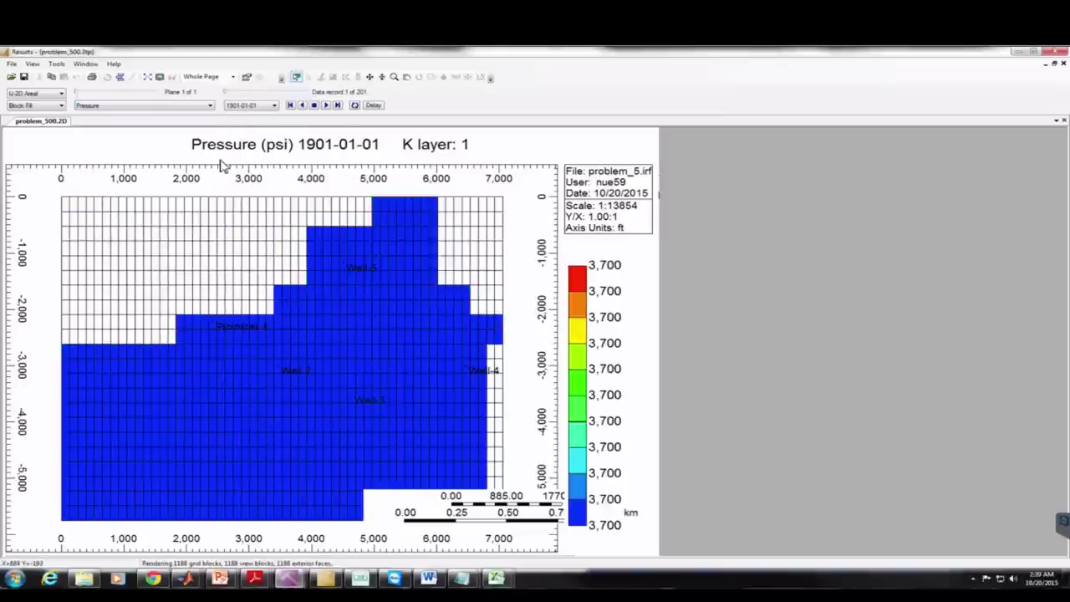
{"action": "left_click", "coordinate": [327, 107]}
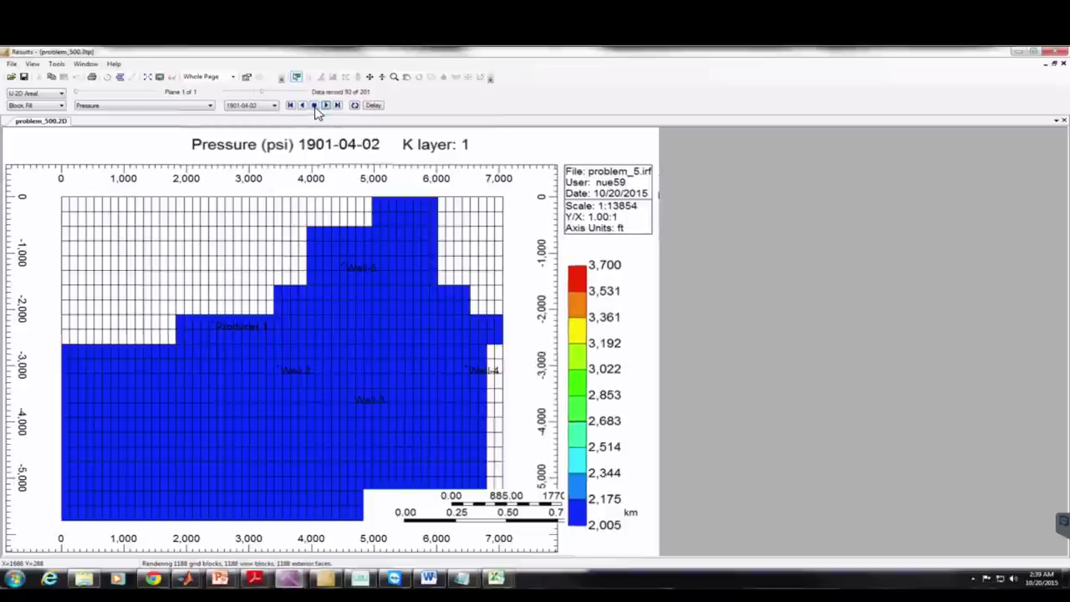
{"action": "left_click", "coordinate": [314, 106]}
{"action": "mouse_move", "coordinate": [343, 264]}
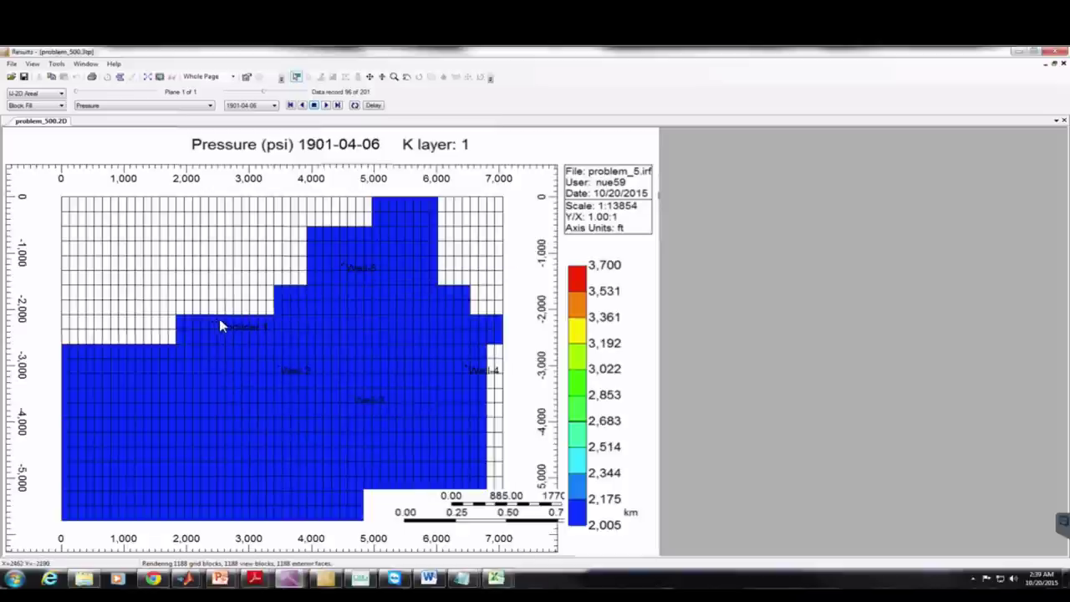
{"action": "mouse_move", "coordinate": [329, 443]}
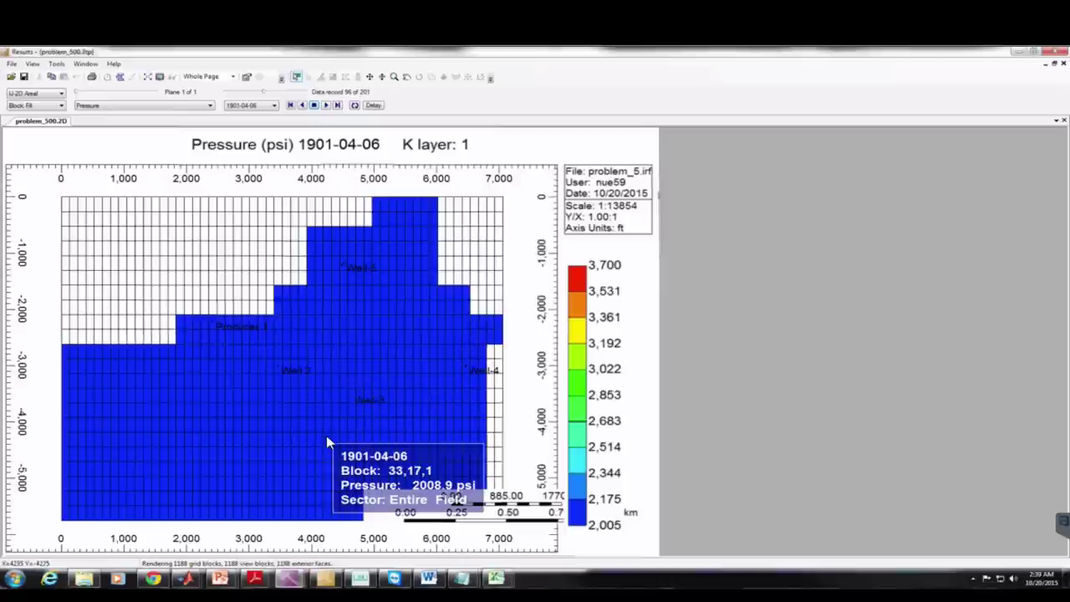